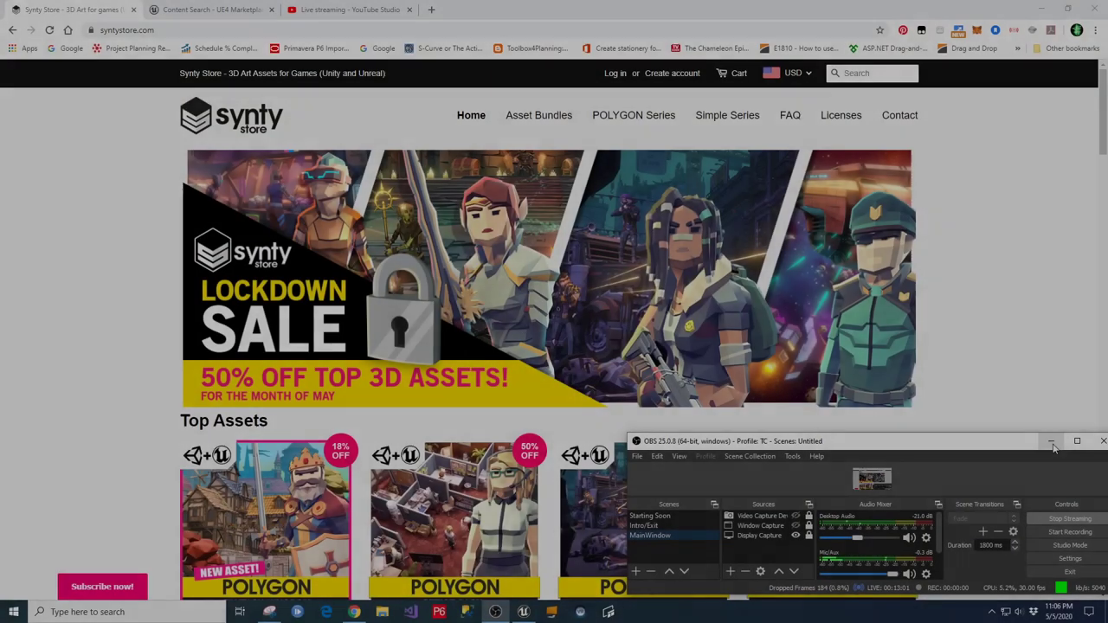
Look through the Synty Store home page's top assets and POLYGON Series low poly packs.
{"action": "left_click", "coordinate": [1052, 443]}
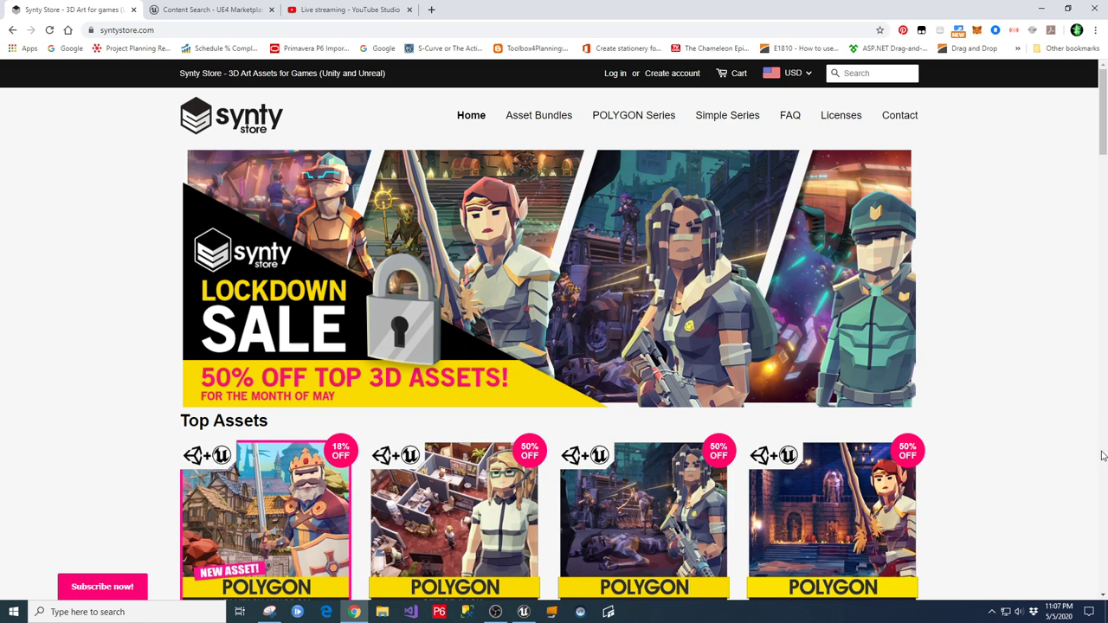
{"action": "scroll", "coordinate": [1036, 398], "scroll_direction": "down", "scroll_amount": 1}
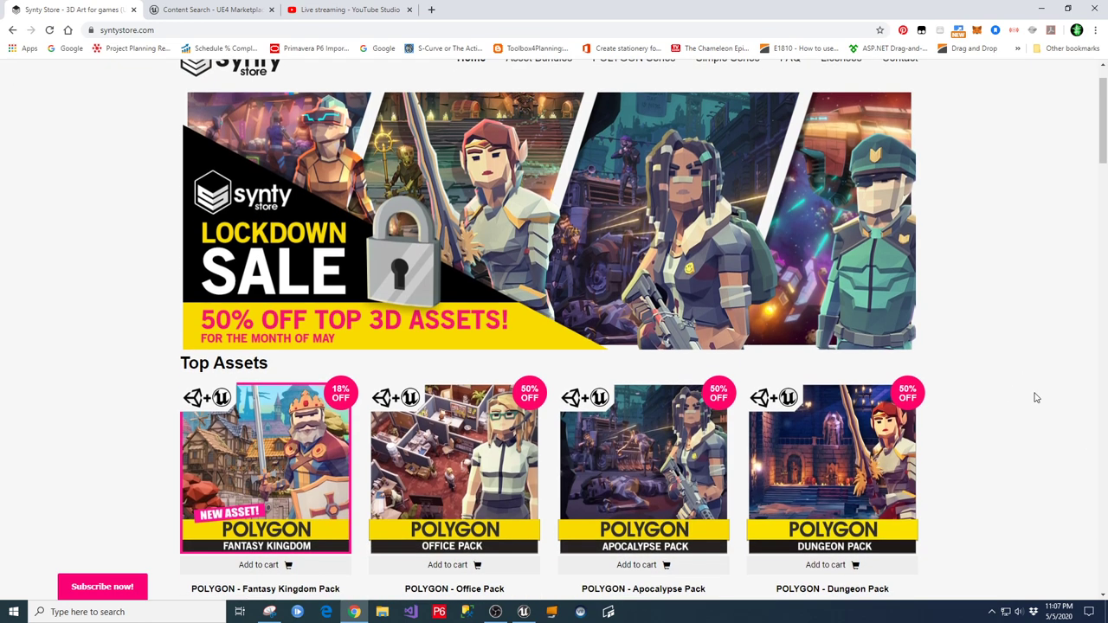
{"action": "scroll", "coordinate": [1062, 433], "scroll_direction": "down", "scroll_amount": 5}
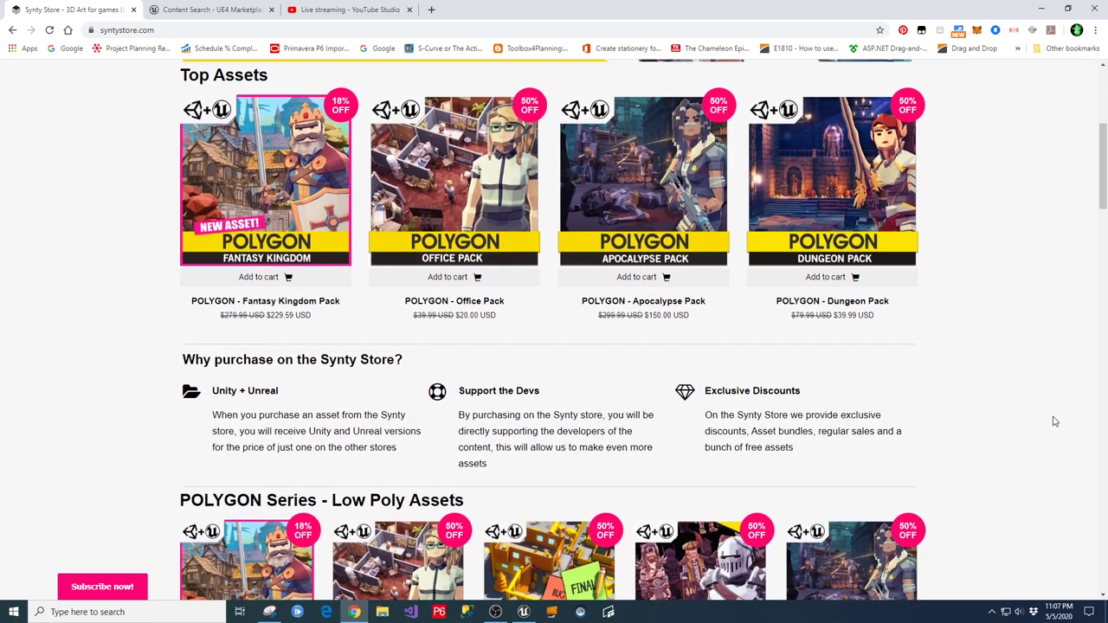
{"action": "scroll", "coordinate": [1043, 424], "scroll_direction": "down", "scroll_amount": 4}
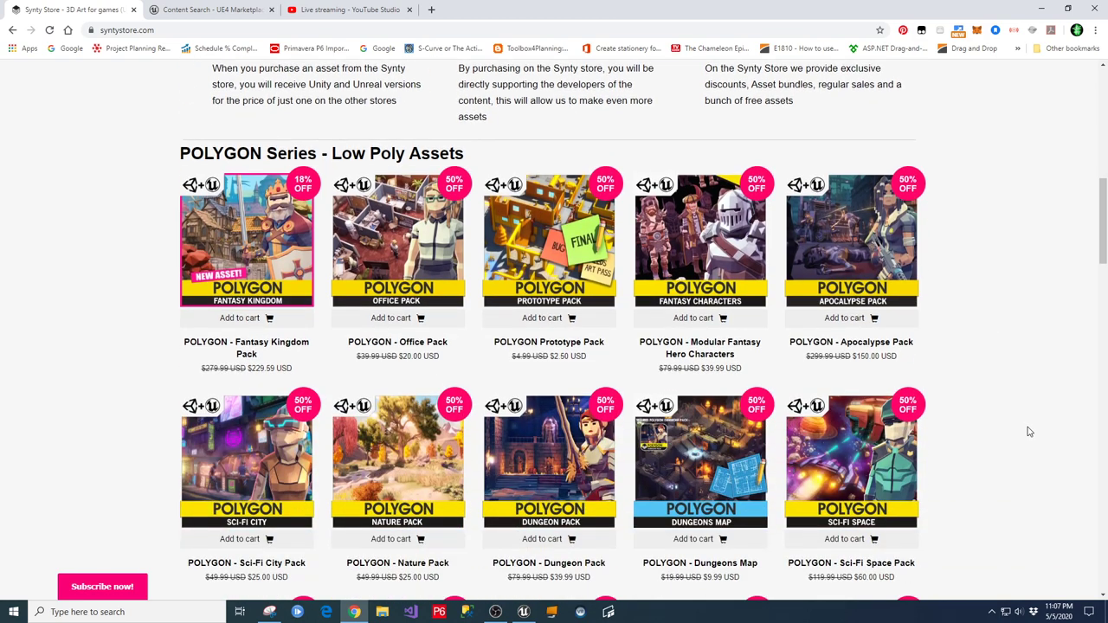
{"action": "scroll", "coordinate": [1030, 432], "scroll_direction": "down", "scroll_amount": 1}
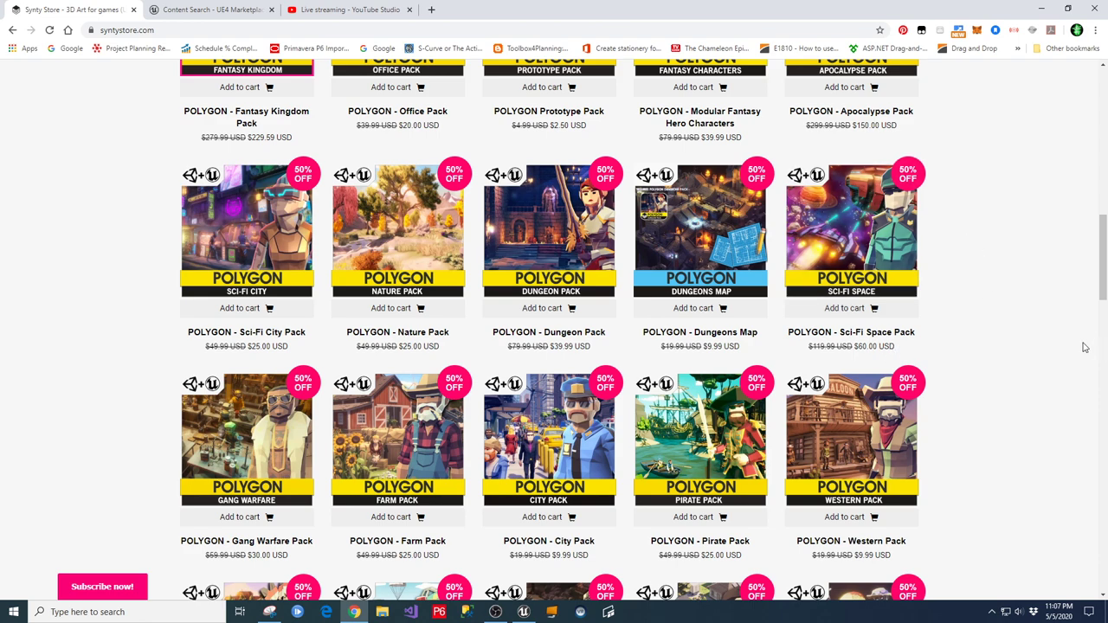
{"action": "scroll", "coordinate": [1004, 354], "scroll_direction": "up", "scroll_amount": 5}
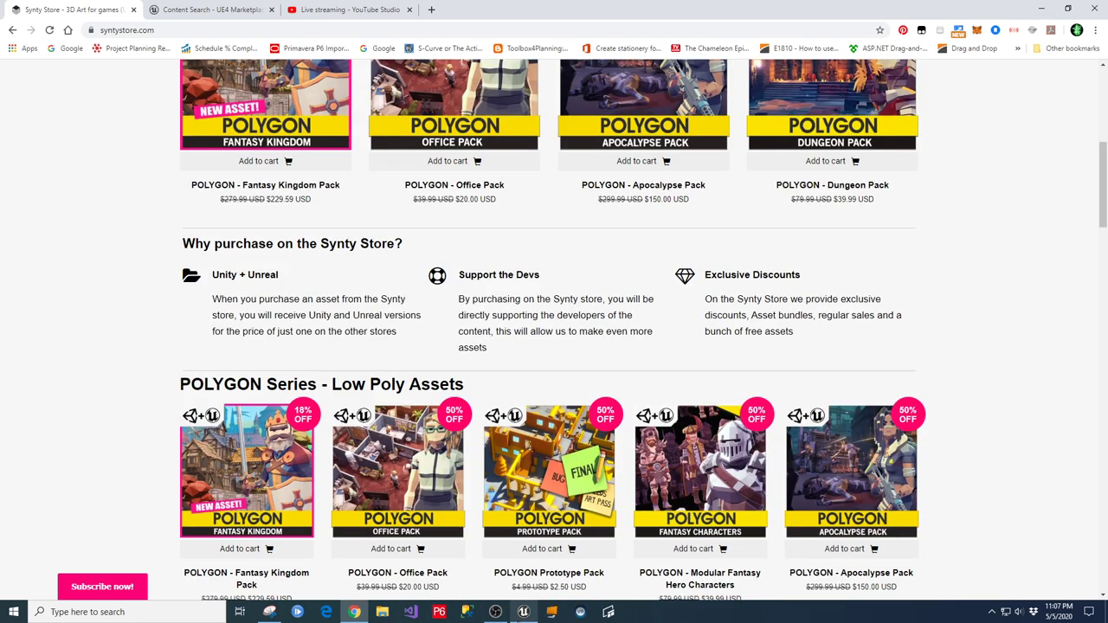
Switch to Unreal Editor and open the Overview level from the PolygonScifi Maps folder.
{"action": "mouse_move", "coordinate": [520, 611]}
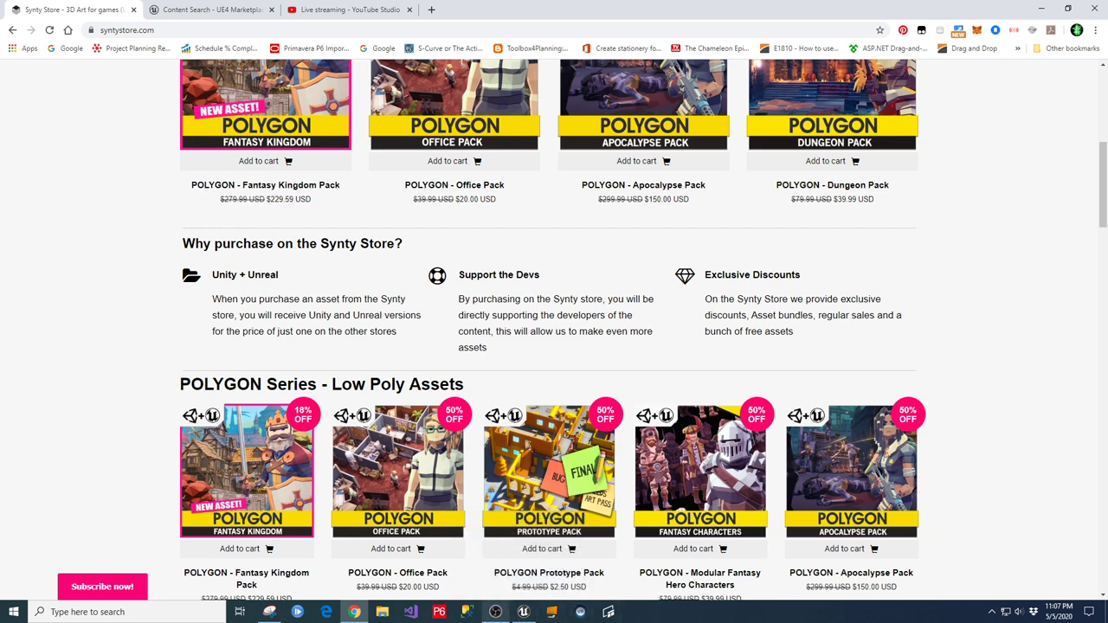
{"action": "left_click", "coordinate": [522, 613]}
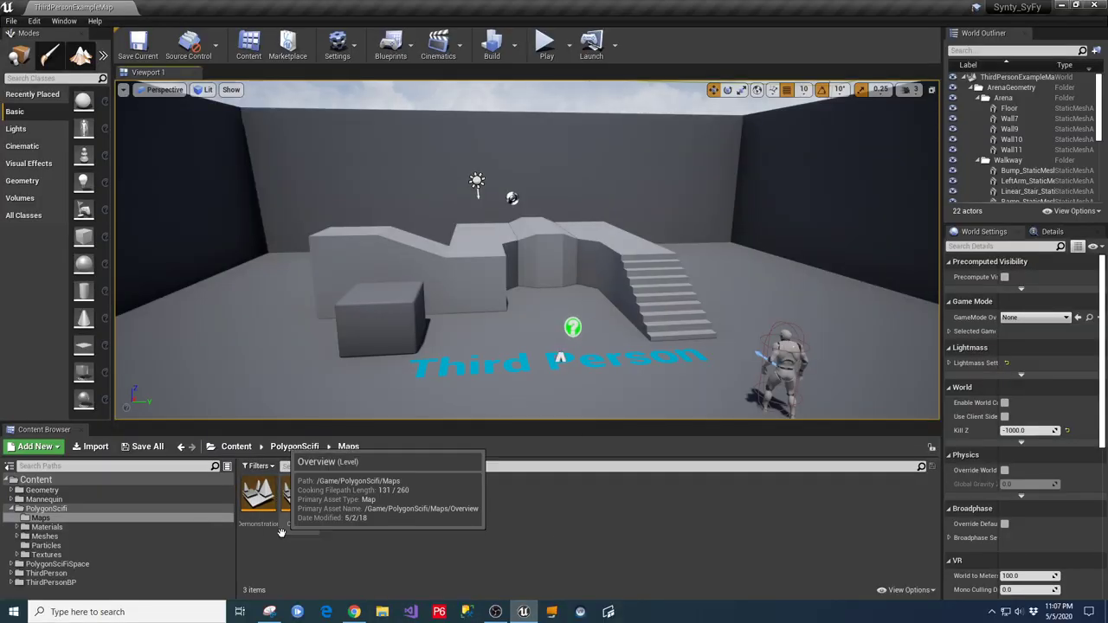
{"action": "double_click", "coordinate": [294, 495]}
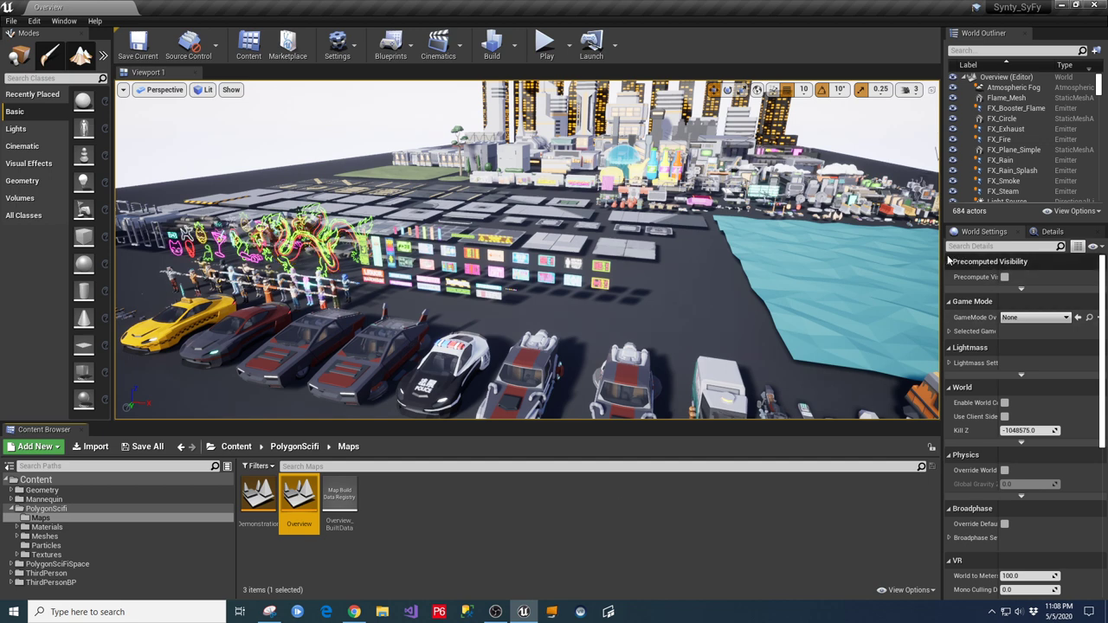
Widen the viewport slightly and set its camera speed to 2.
{"action": "left_click_drag", "start_coordinate": [942, 257], "coordinate": [958, 257]}
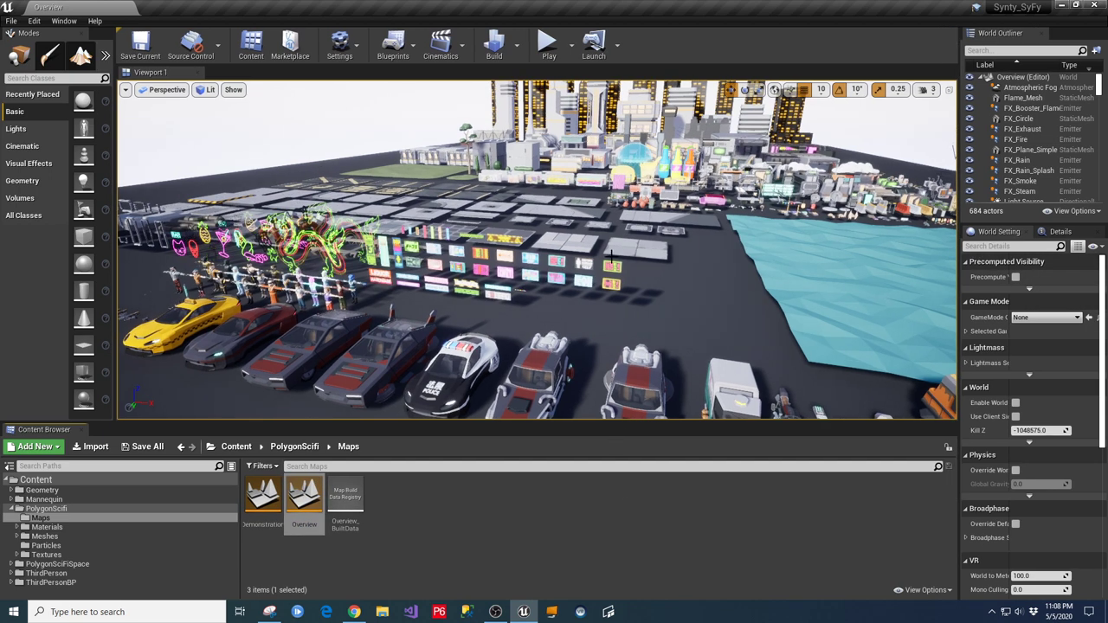
{"action": "right_click_drag", "start_coordinate": [606, 253], "coordinate": [688, 327]}
{"action": "scroll", "coordinate": [697, 234], "scroll_direction": "down", "scroll_amount": 6}
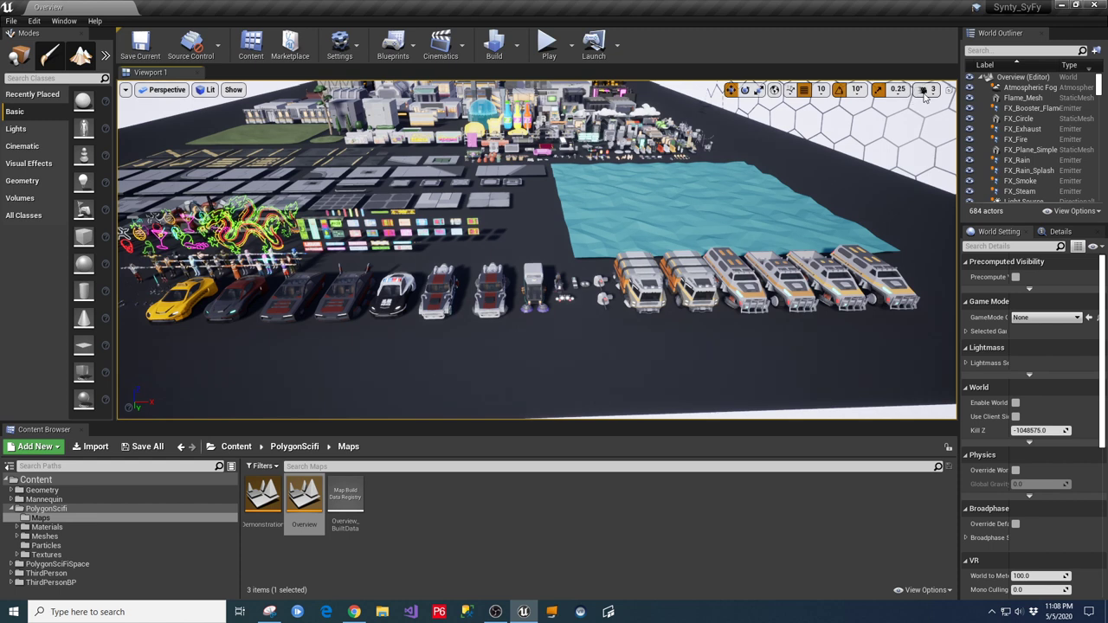
{"action": "left_click", "coordinate": [928, 89]}
{"action": "left_click_drag", "start_coordinate": [943, 121], "coordinate": [934, 121]}
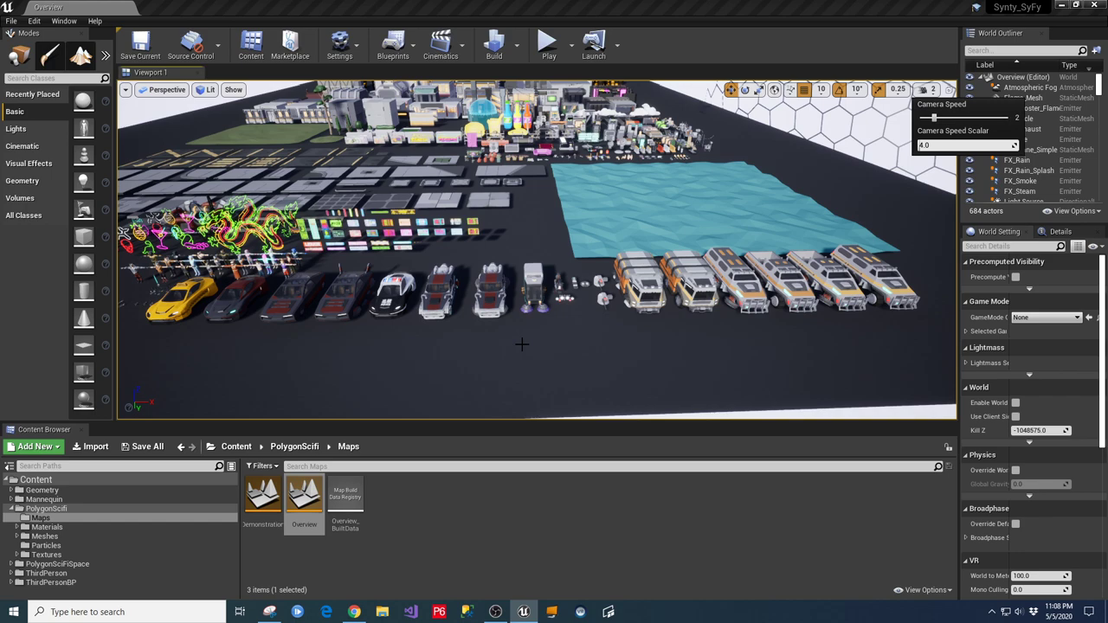
Survey the whole Overview level from behind the row of vehicles.
{"action": "right_click_drag", "start_coordinate": [522, 344], "coordinate": [522, 277]}
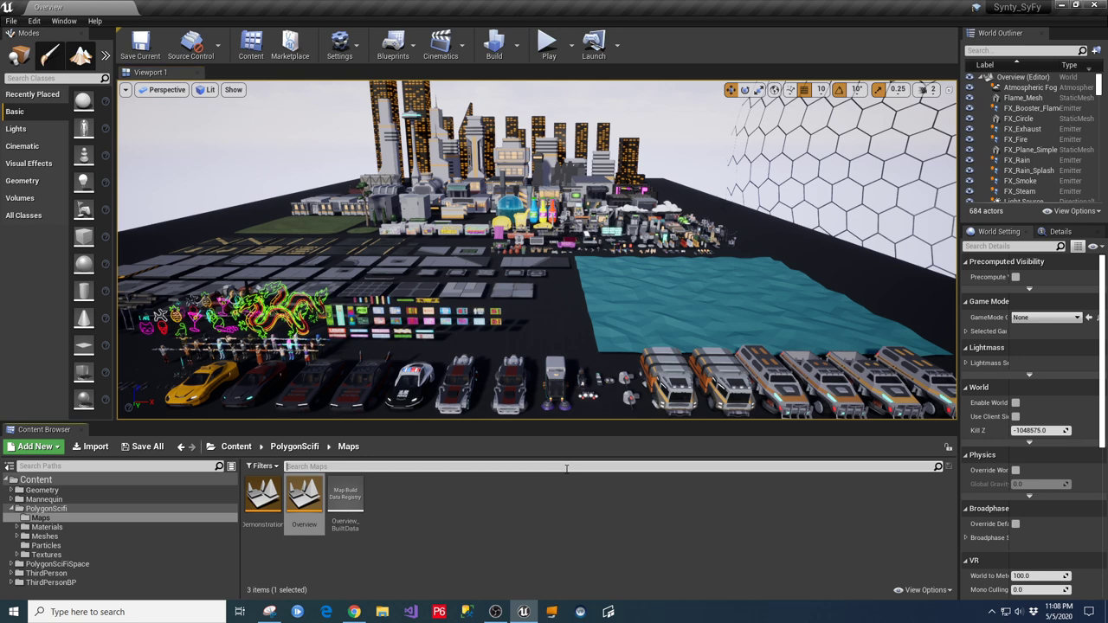
{"action": "type", "text": "s"}
{"action": "right_click", "coordinate": [567, 468]}
{"action": "left_click", "coordinate": [677, 358]}
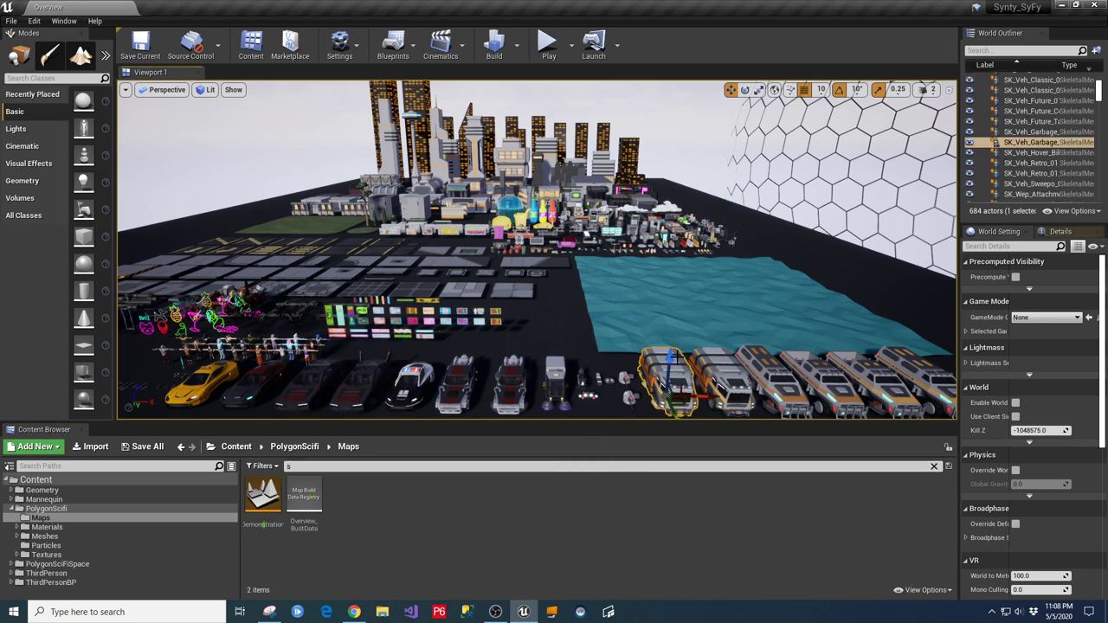
{"action": "right_click_drag", "start_coordinate": [676, 359], "coordinate": [677, 359]}
{"action": "key", "text": "s"}
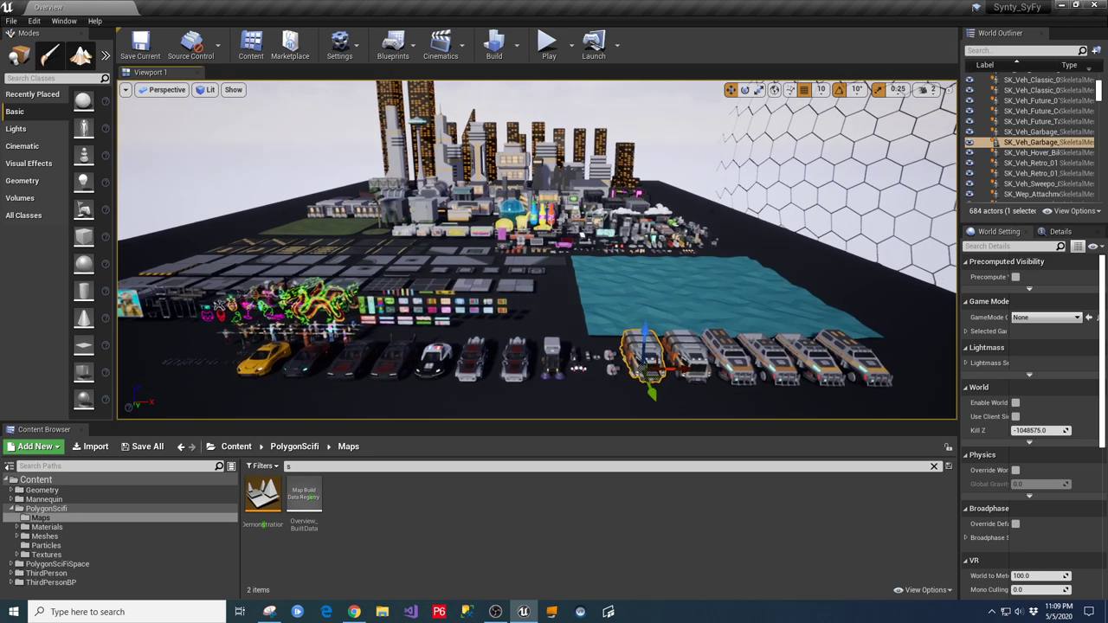
{"action": "scroll", "coordinate": [537, 249], "scroll_direction": "down", "scroll_amount": 3}
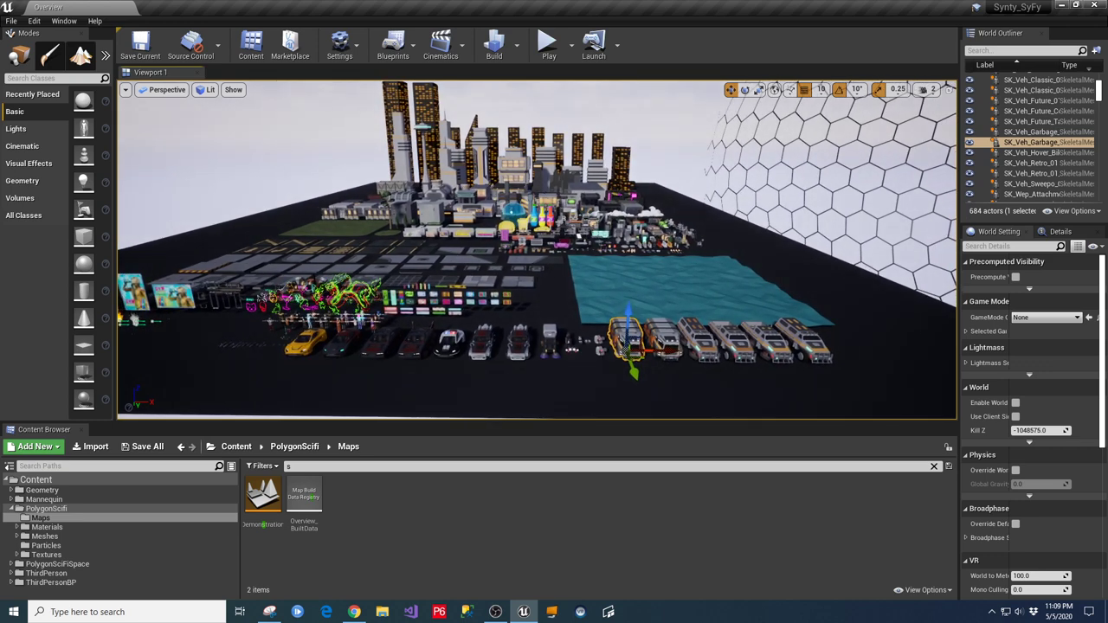
{"action": "key", "text": "a"}
{"action": "key", "text": "d"}
{"action": "key", "text": "a"}
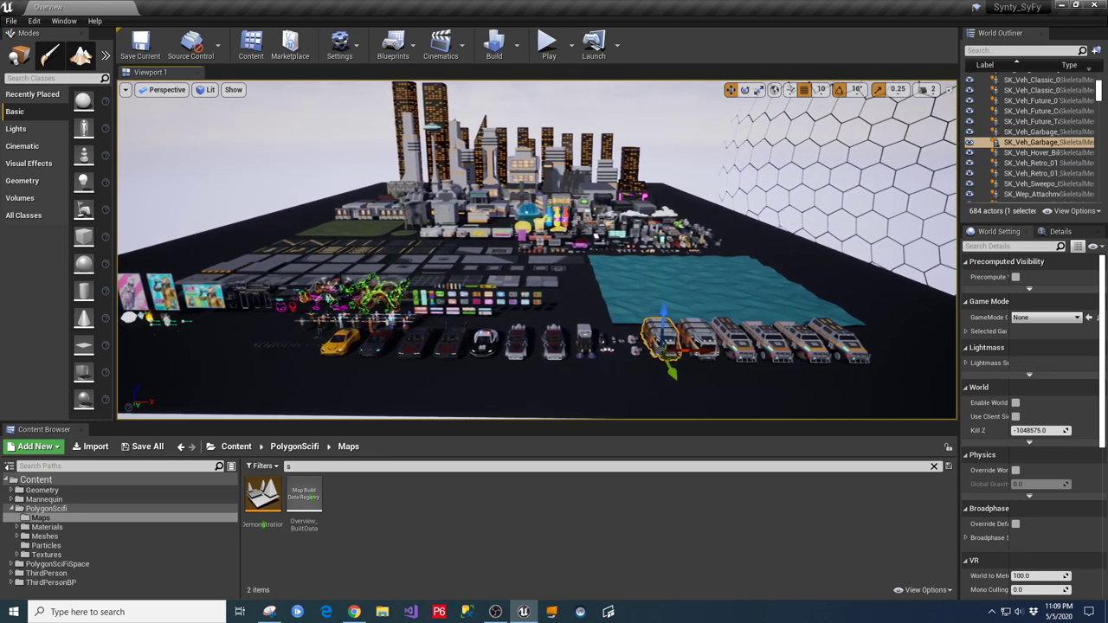
{"action": "key", "text": "a"}
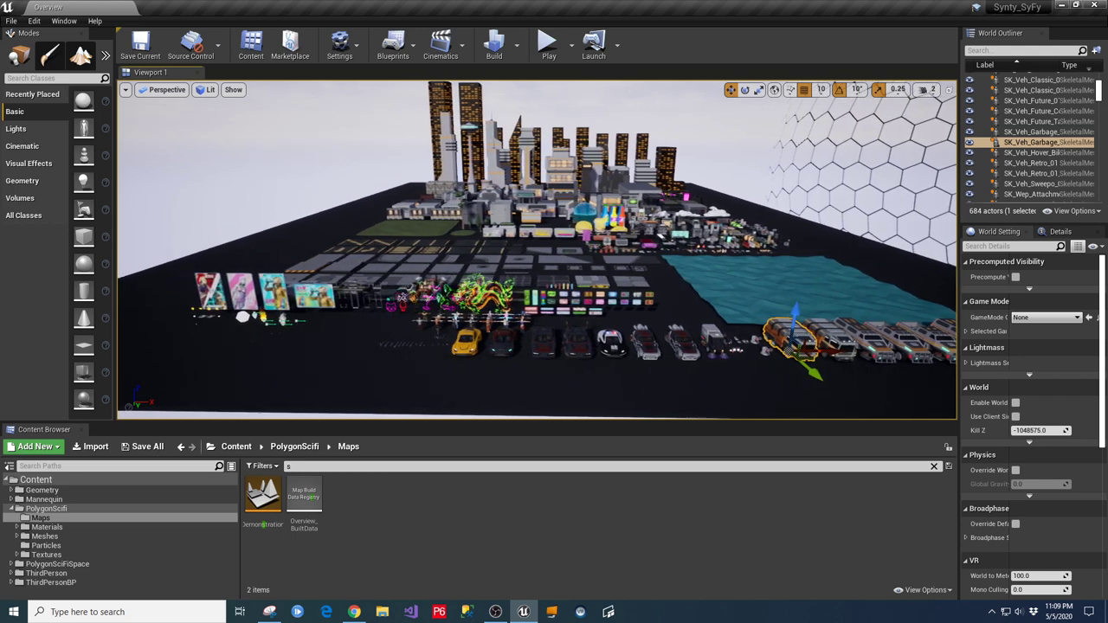
Examine the billboard posters, the particle effects and the row of weapons up close.
{"action": "right_click_drag", "start_coordinate": [437, 249], "coordinate": [336, 277]}
{"action": "key", "text": "w"}
{"action": "key", "text": "w"}
{"action": "key", "text": "w"}
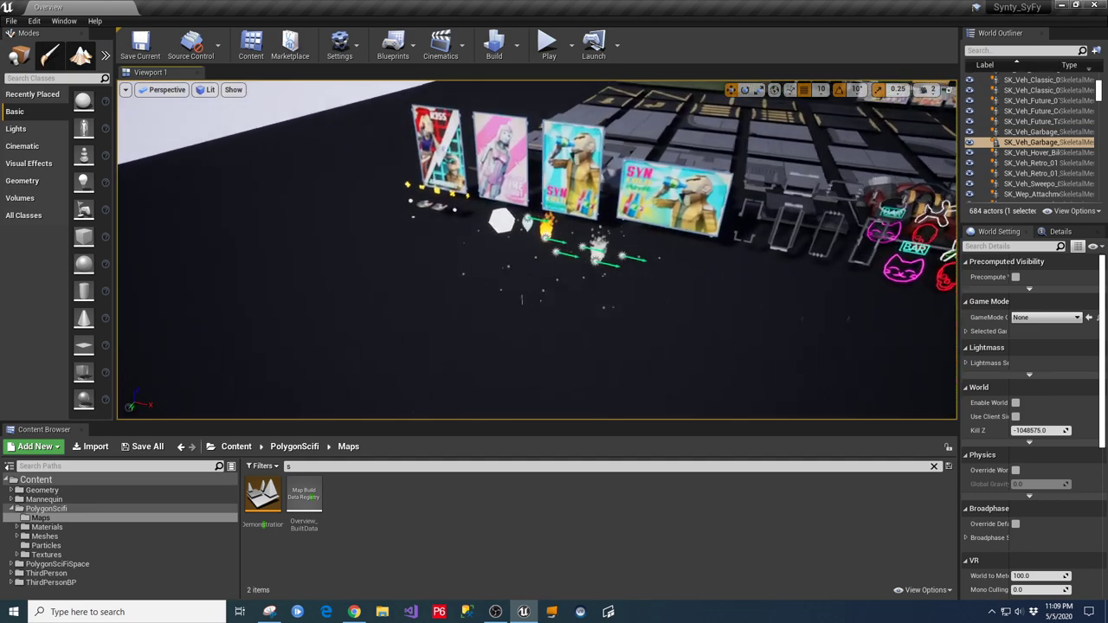
{"action": "right_click_drag", "start_coordinate": [407, 272], "coordinate": [443, 266]}
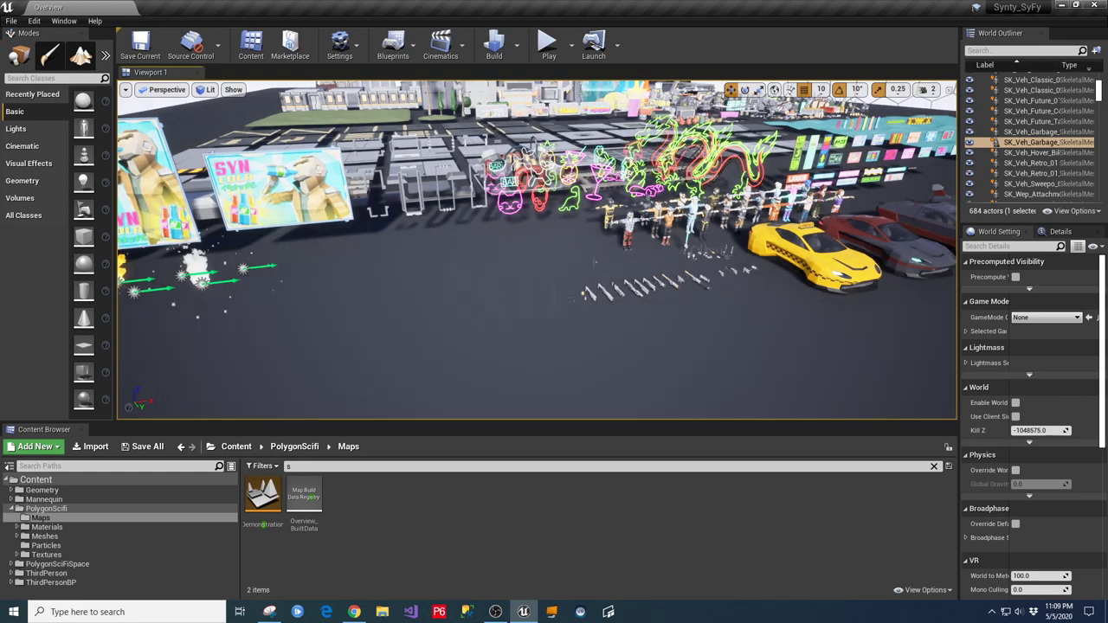
{"action": "key", "text": "w"}
{"action": "right_click_drag", "start_coordinate": [536, 249], "coordinate": [567, 216]}
{"action": "key", "text": "w"}
{"action": "key", "text": "w"}
{"action": "key", "text": "w"}
{"action": "key", "text": "Up"}
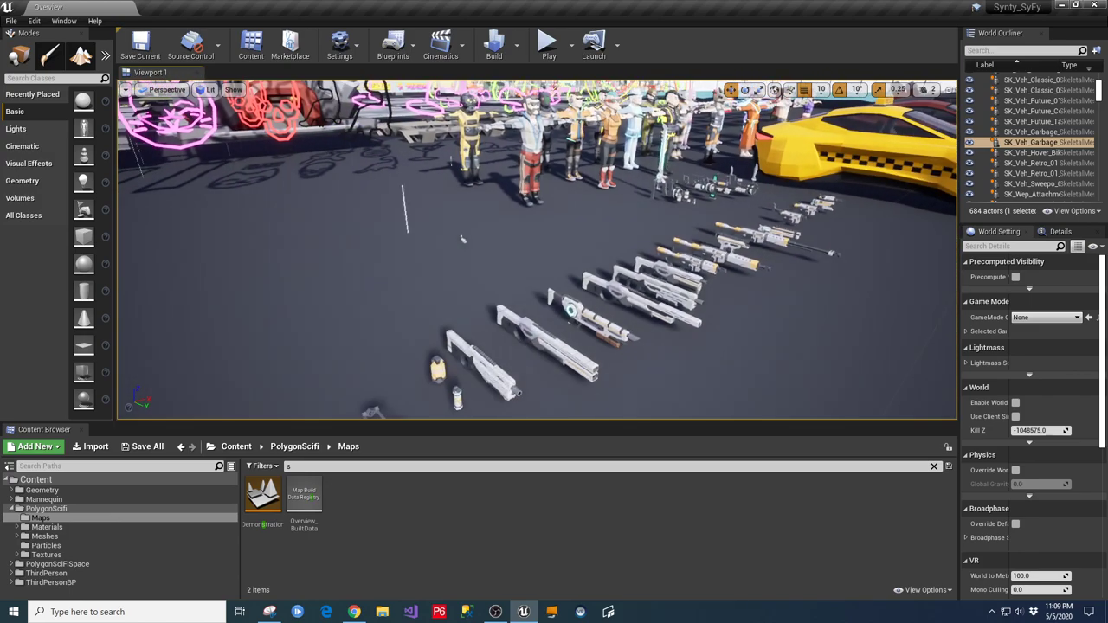
{"action": "key", "text": "Up"}
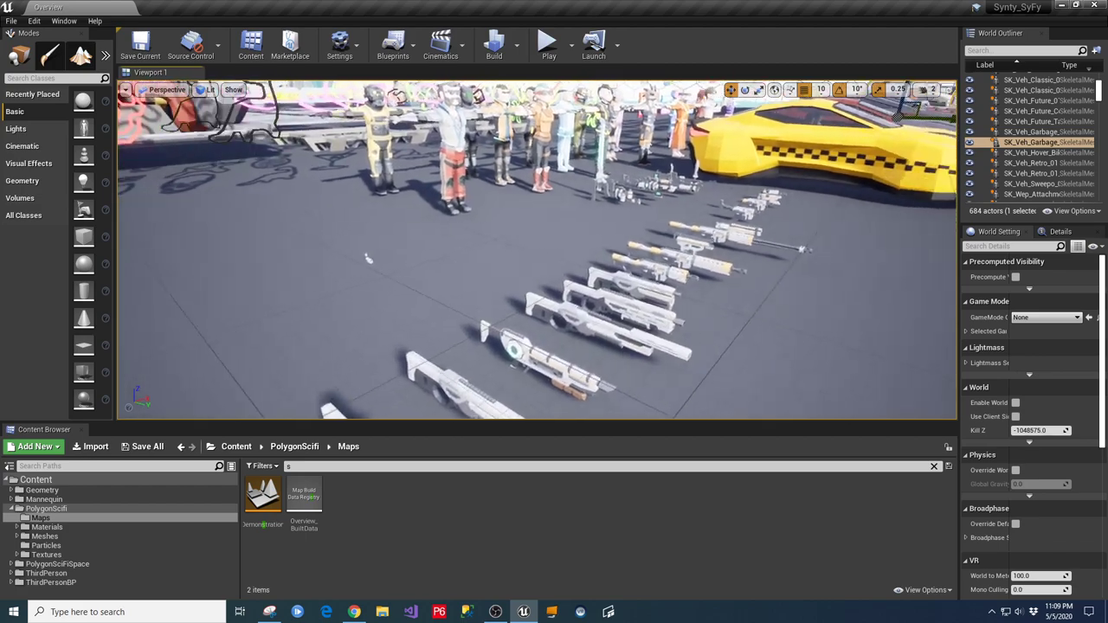
{"action": "key", "text": "Down"}
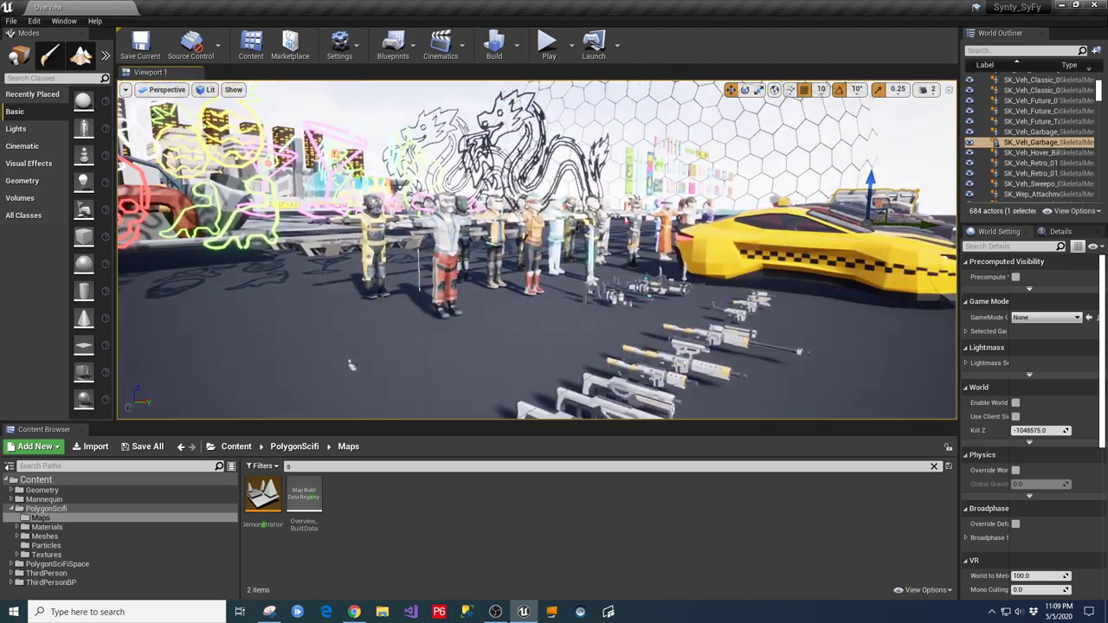
Examine the character lineup and the neon signs beside the yellow taxi.
{"action": "right_click_drag", "start_coordinate": [537, 249], "coordinate": [433, 256]}
{"action": "key", "text": "Right"}
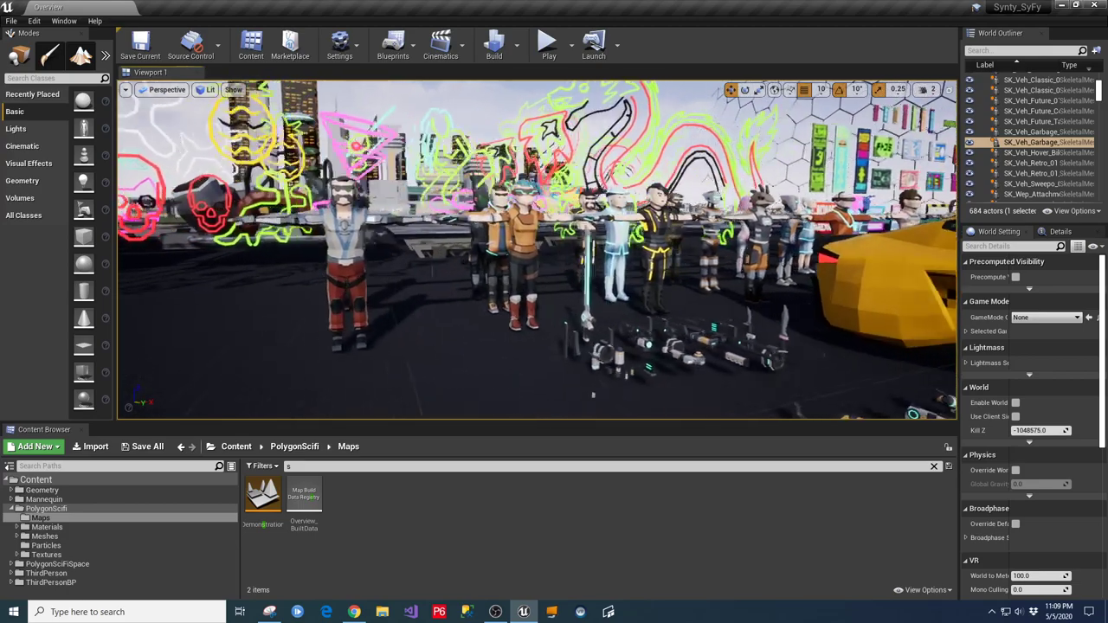
{"action": "key", "text": "a"}
{"action": "right_click_drag", "start_coordinate": [536, 249], "coordinate": [622, 191]}
{"action": "key", "text": "s"}
{"action": "key", "text": "w"}
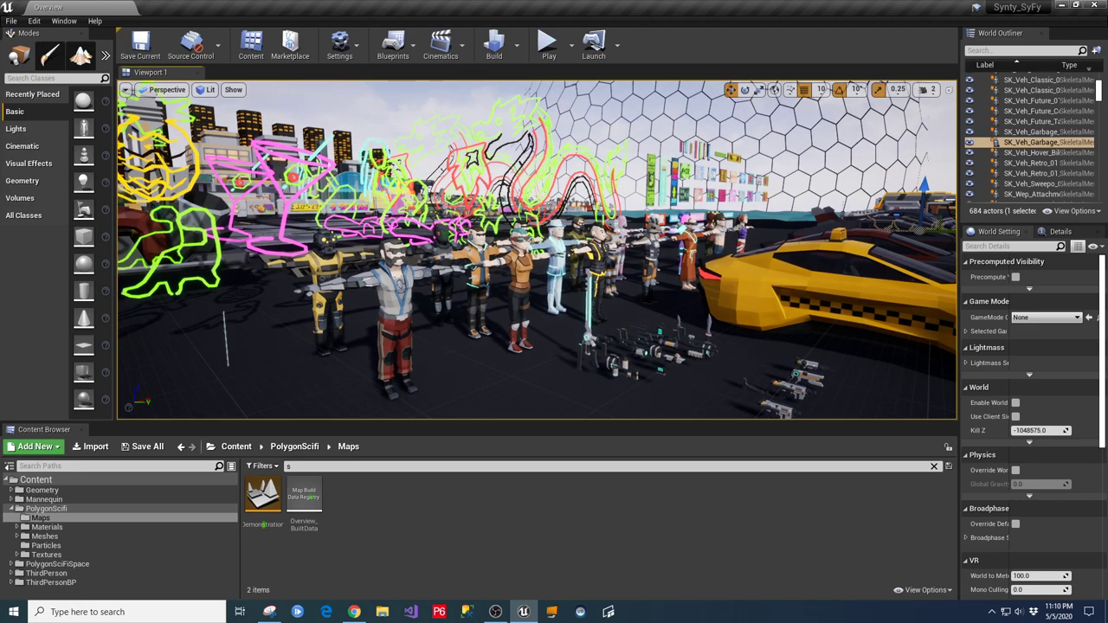
{"action": "key", "text": "d"}
{"action": "right_click_drag", "start_coordinate": [623, 190], "coordinate": [574, 228]}
{"action": "key", "text": "d"}
{"action": "mouse_move", "coordinate": [362, 285]}
{"action": "right_mouse_down"}
{"action": "mouse_move", "coordinate": [360, 299]}
{"action": "mouse_move", "coordinate": [349, 281]}
{"action": "mouse_move", "coordinate": [358, 280]}
{"action": "right_mouse_up"}
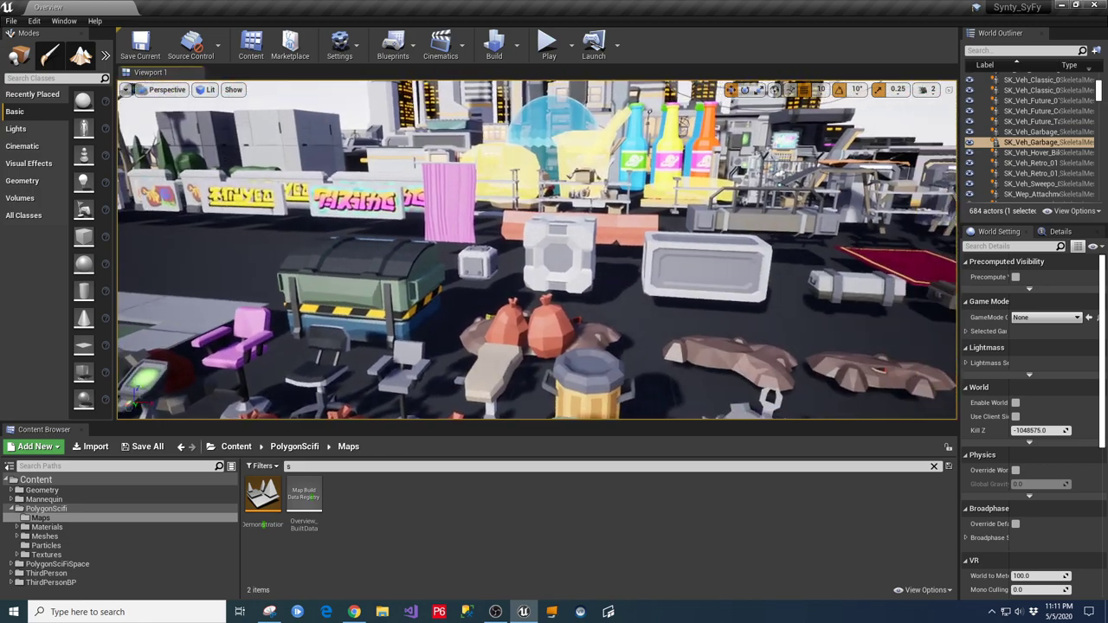
Examine the street props, including furniture, food items, satellite dishes, barriers and plants.
{"action": "key", "text": "d"}
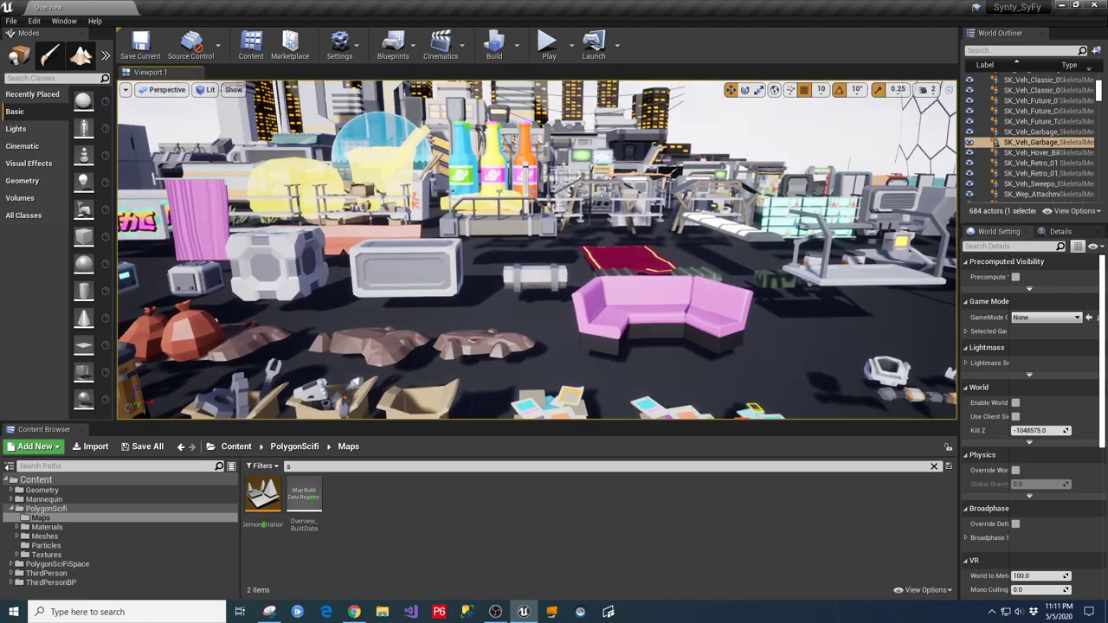
{"action": "key", "text": "d"}
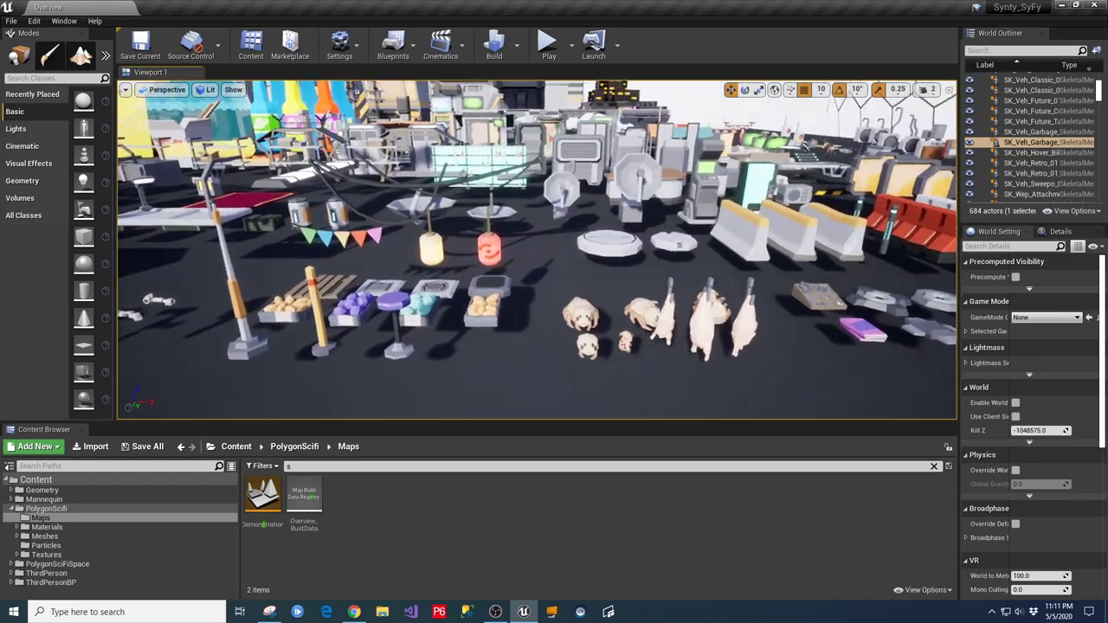
{"action": "right_click_drag", "start_coordinate": [536, 249], "coordinate": [708, 249]}
{"action": "right_click_drag", "start_coordinate": [536, 249], "coordinate": [697, 268]}
{"action": "key", "text": "w"}
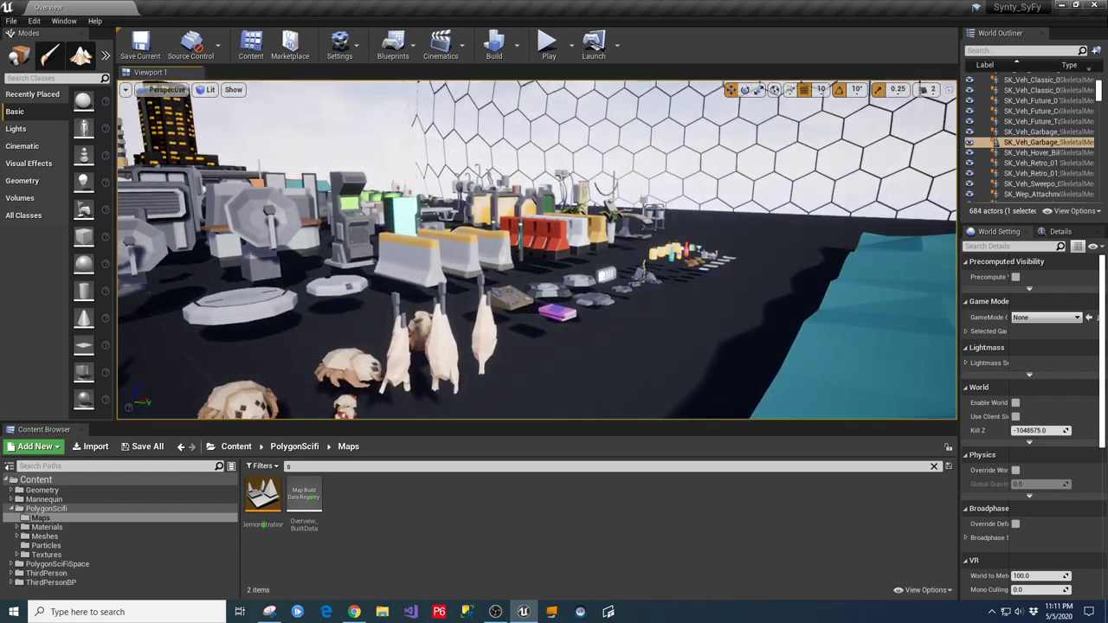
{"action": "right_click_drag", "start_coordinate": [536, 249], "coordinate": [303, 249]}
{"action": "key", "text": "d"}
{"action": "key", "text": "d"}
{"action": "right_click_drag", "start_coordinate": [537, 250], "coordinate": [459, 134]}
{"action": "key", "text": "s"}
{"action": "key", "text": "d"}
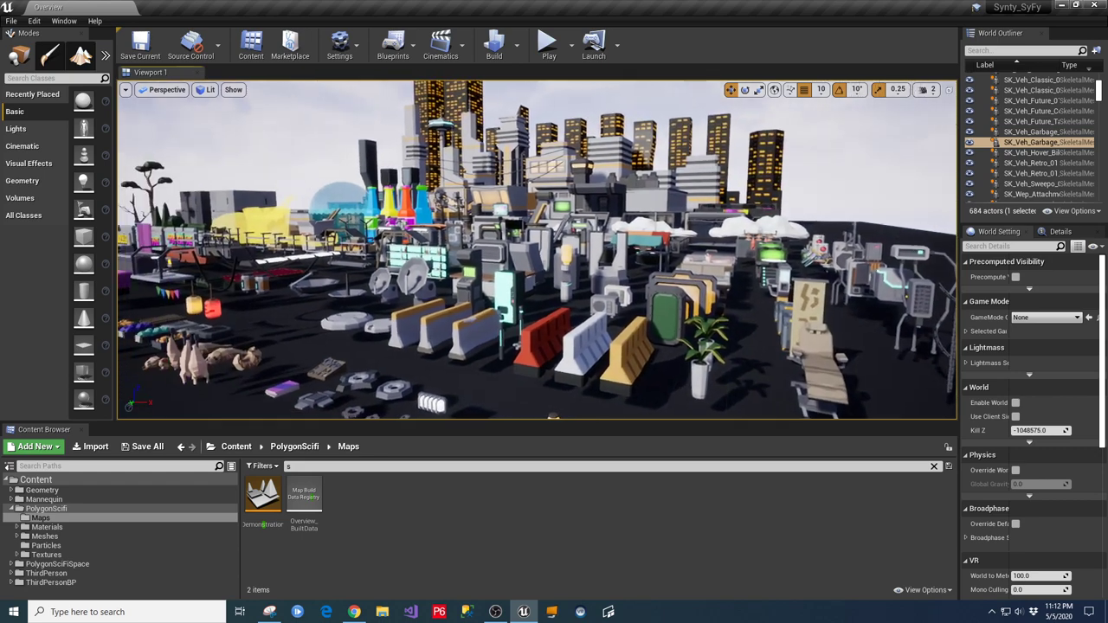
{"action": "key", "text": "a"}
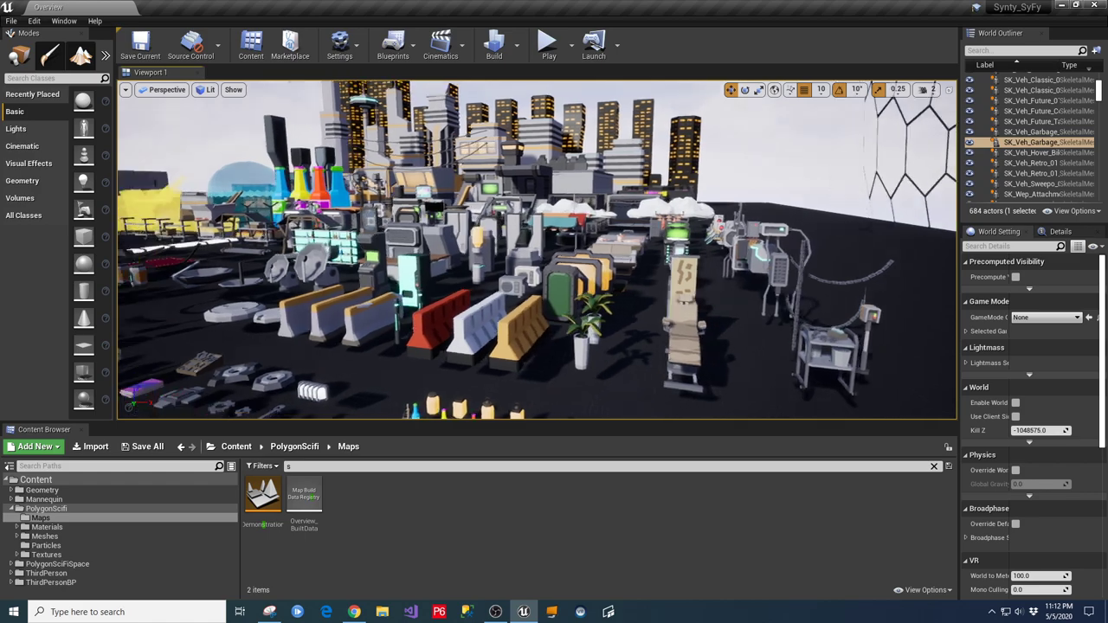
{"action": "right_click_drag", "start_coordinate": [537, 249], "coordinate": [493, 217]}
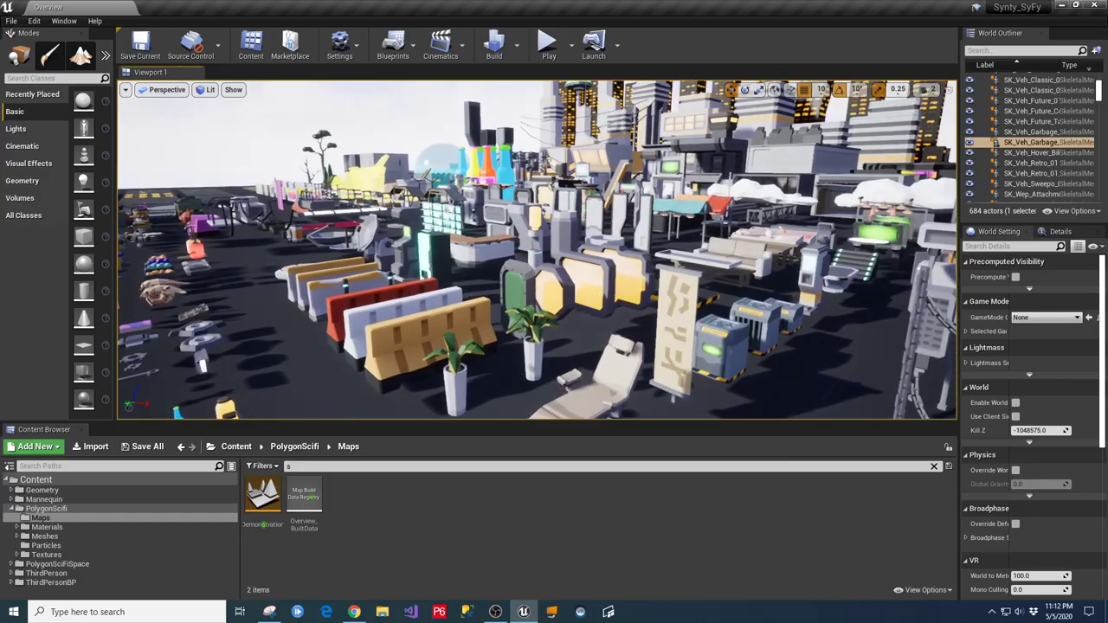
Examine the food and bottle signs, graffiti walls, trees and buildings at the back of the level.
{"action": "right_click_drag", "start_coordinate": [640, 242], "coordinate": [381, 258]}
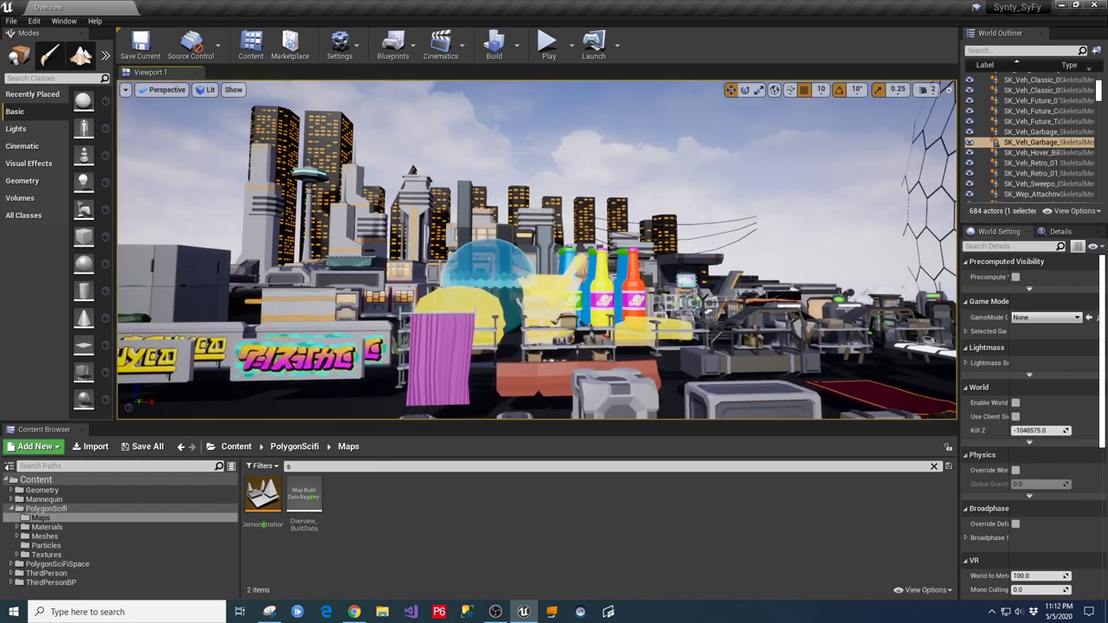
{"action": "mouse_move", "coordinate": [381, 258]}
{"action": "right_mouse_down"}
{"action": "mouse_move", "coordinate": [381, 311]}
{"action": "mouse_move", "coordinate": [381, 238]}
{"action": "right_mouse_up"}
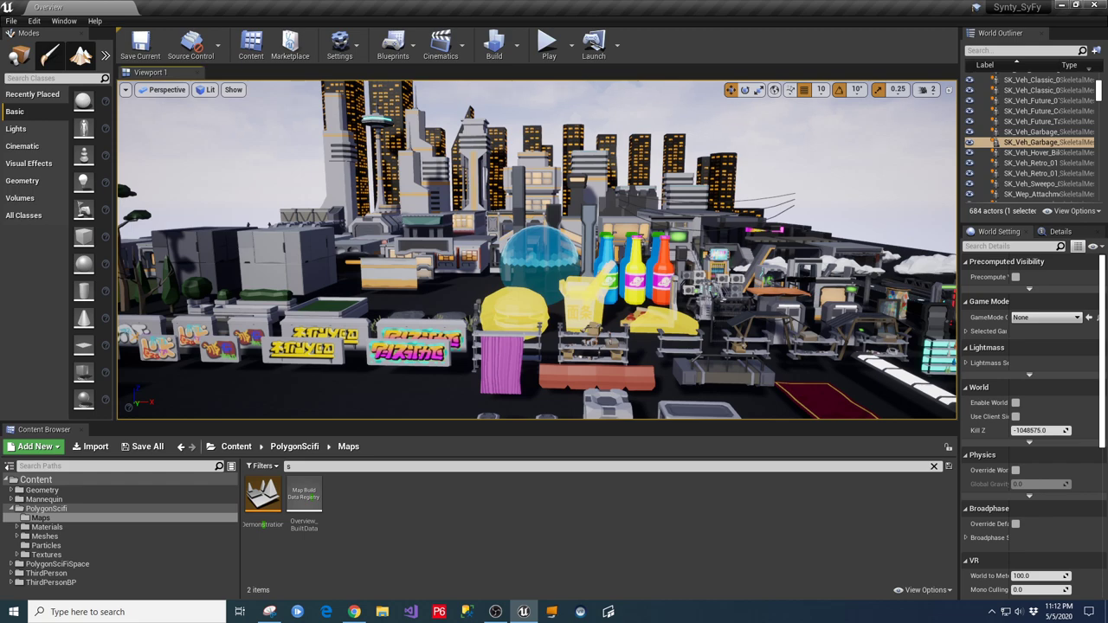
{"action": "key", "text": "a"}
{"action": "mouse_move", "coordinate": [537, 249]}
{"action": "right_mouse_down"}
{"action": "mouse_move", "coordinate": [518, 217]}
{"action": "mouse_move", "coordinate": [538, 227]}
{"action": "mouse_move", "coordinate": [547, 265]}
{"action": "right_mouse_up"}
{"action": "key", "text": "a"}
{"action": "key", "text": "a"}
{"action": "key", "text": "w"}
{"action": "key", "text": "w"}
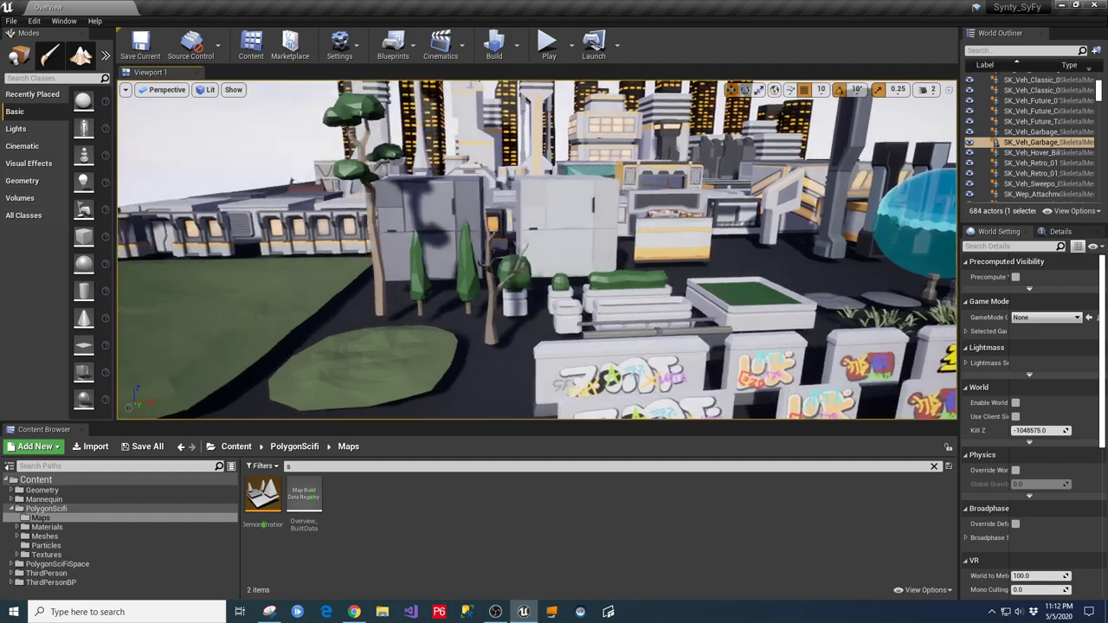
Examine the giant food props, bottles, vending machine, air-conditioning units and surrounding street props from several angles.
{"action": "right_click_drag", "start_coordinate": [537, 249], "coordinate": [515, 217]}
{"action": "key", "text": "d"}
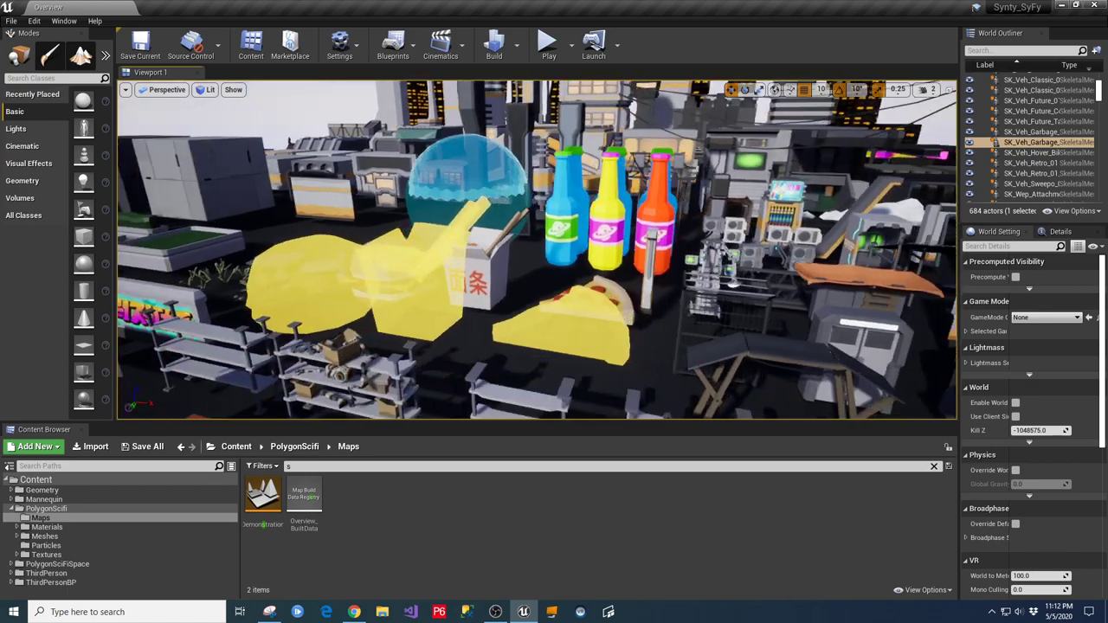
{"action": "key", "text": "d"}
{"action": "right_click_drag", "start_coordinate": [515, 216], "coordinate": [506, 216]}
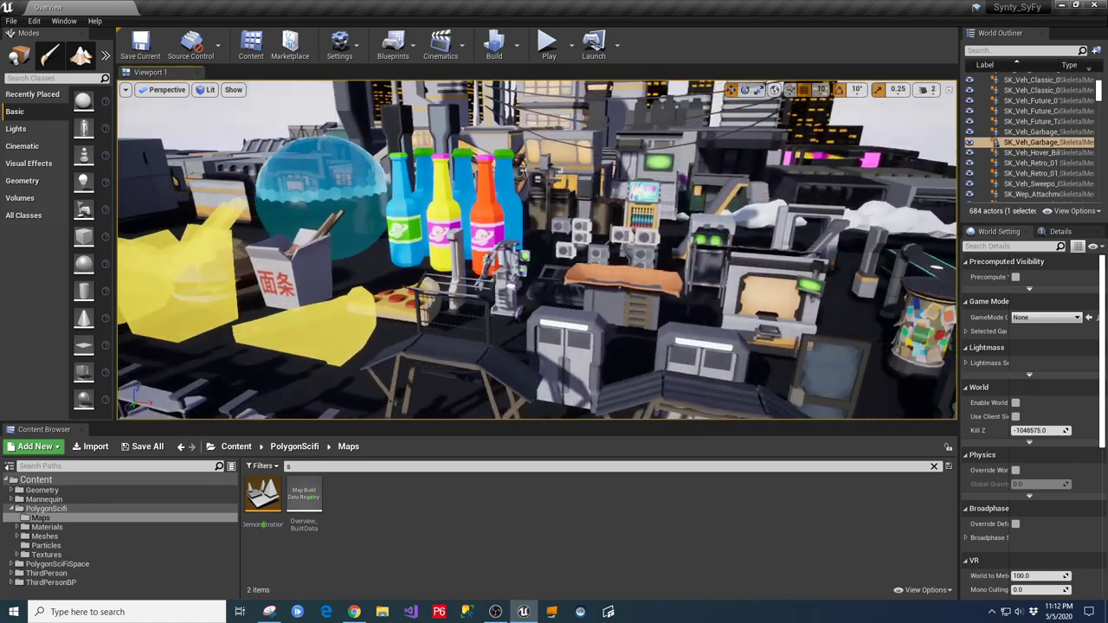
{"action": "key", "text": "d"}
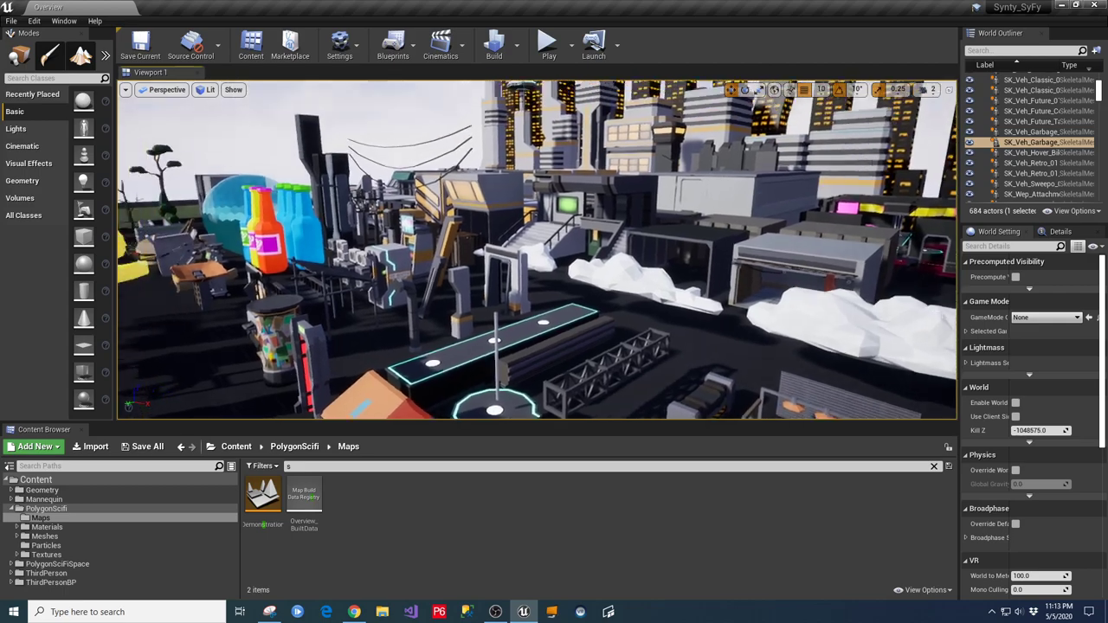
{"action": "right_click_drag", "start_coordinate": [506, 216], "coordinate": [346, 208]}
{"action": "key", "text": "w"}
{"action": "key", "text": "s"}
{"action": "key", "text": "s"}
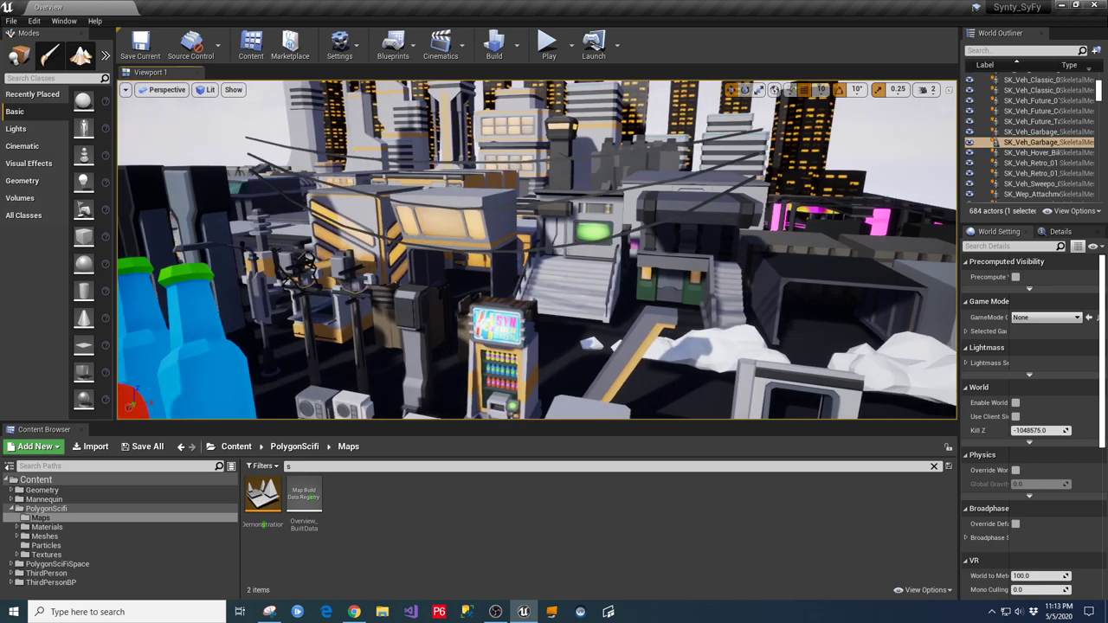
{"action": "key", "text": "d"}
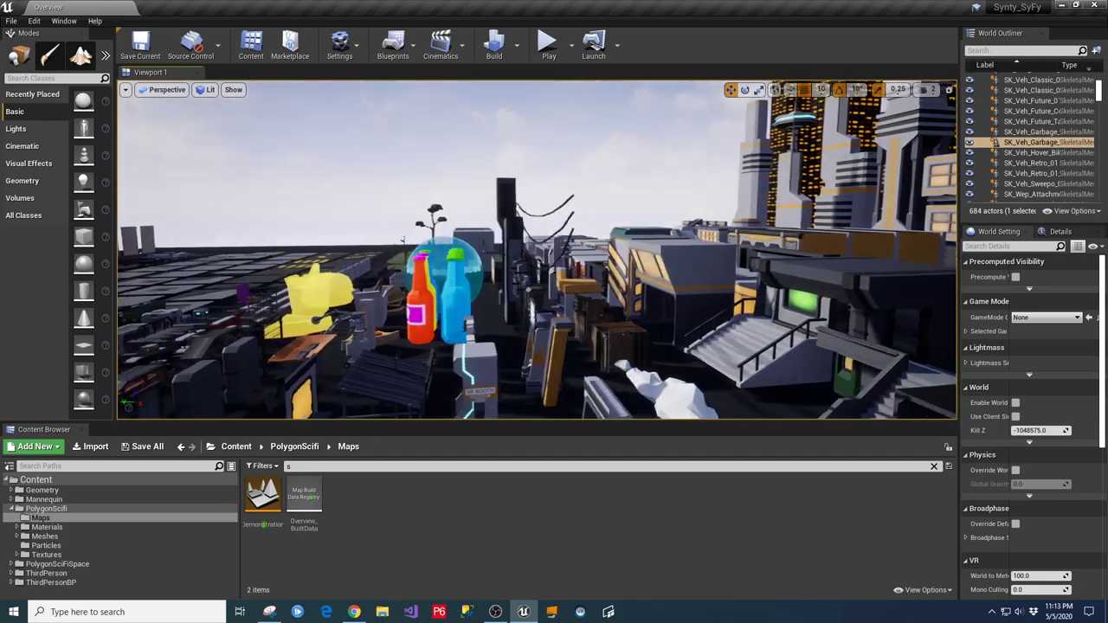
{"action": "key", "text": "w"}
{"action": "key", "text": "d"}
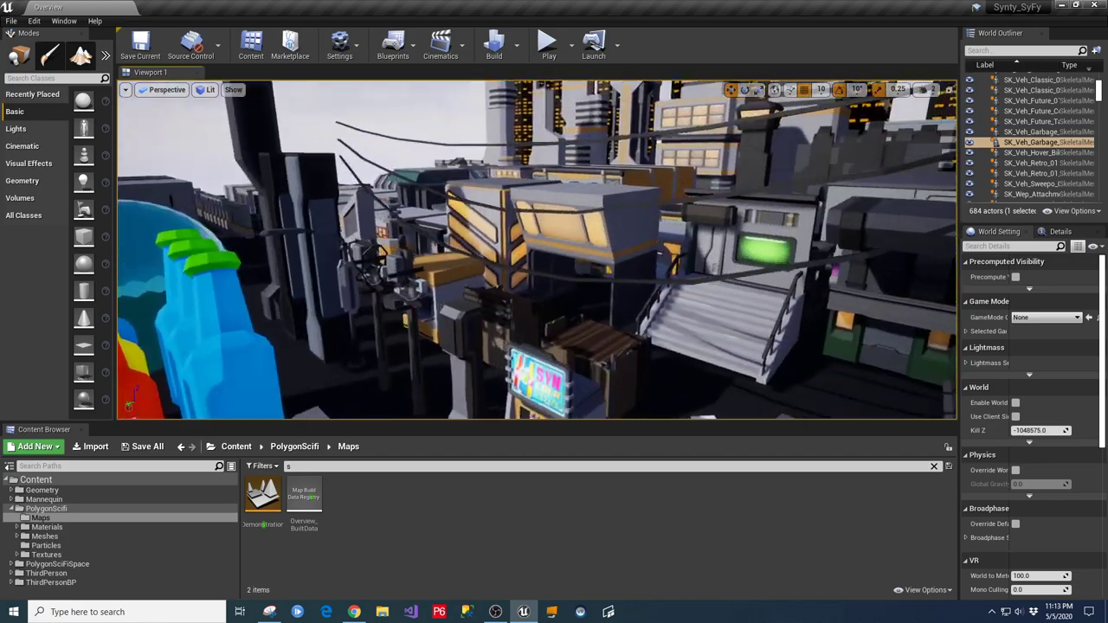
Examine the modular buildings, stair entrances, rooftops and the pink-lit nightclub interior from above.
{"action": "key", "text": "w"}
{"action": "key", "text": "s"}
{"action": "key", "text": "a"}
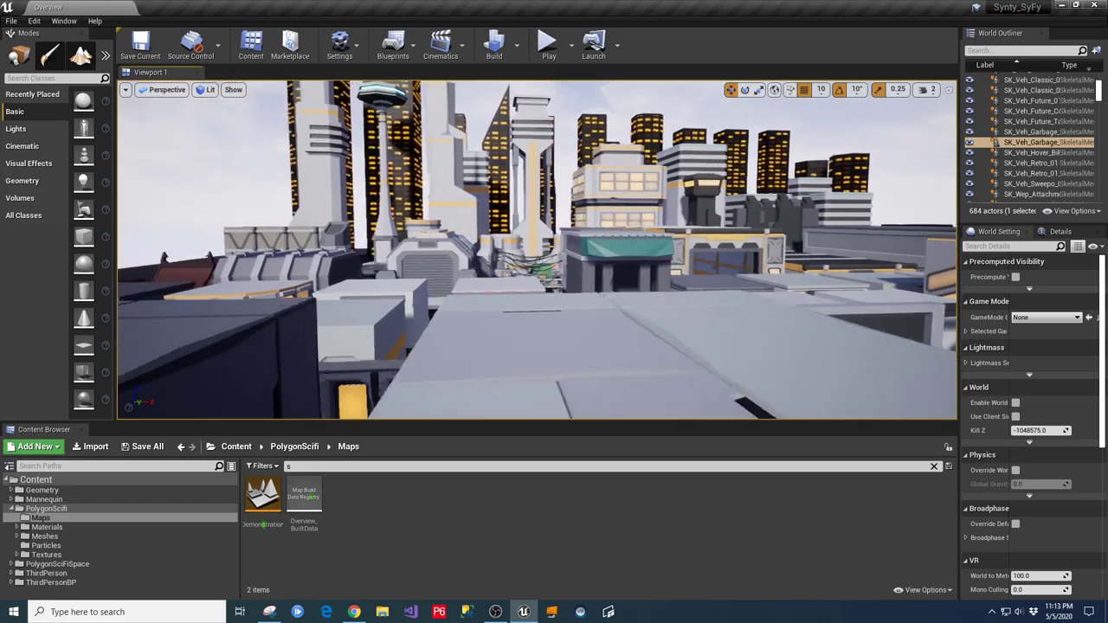
{"action": "key", "text": "w"}
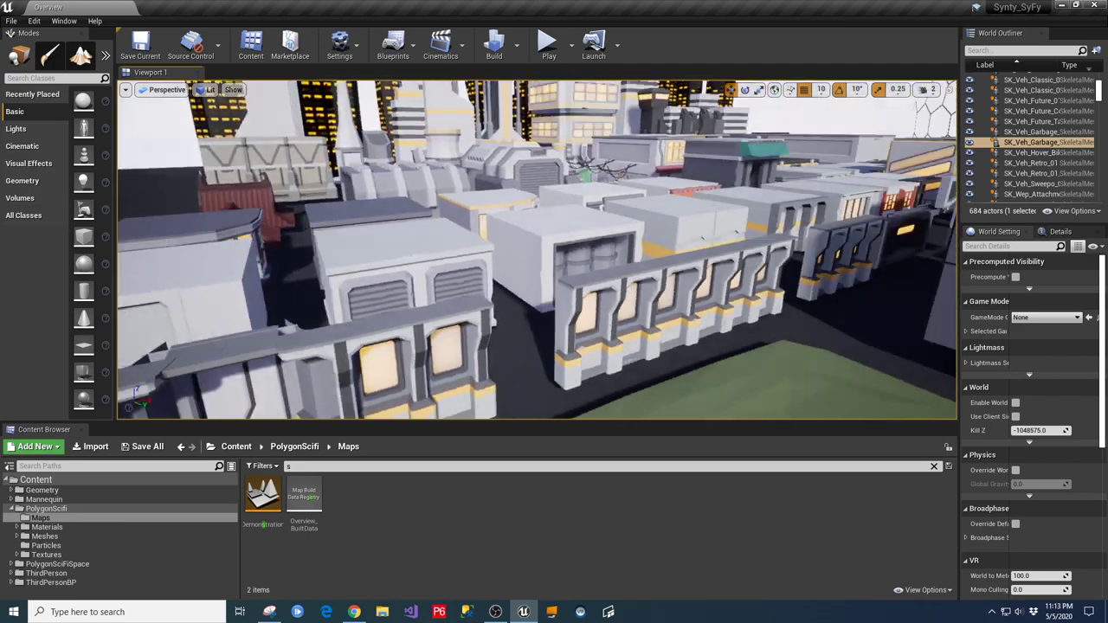
{"action": "right_click_drag", "start_coordinate": [537, 249], "coordinate": [554, 225]}
{"action": "key", "text": "w"}
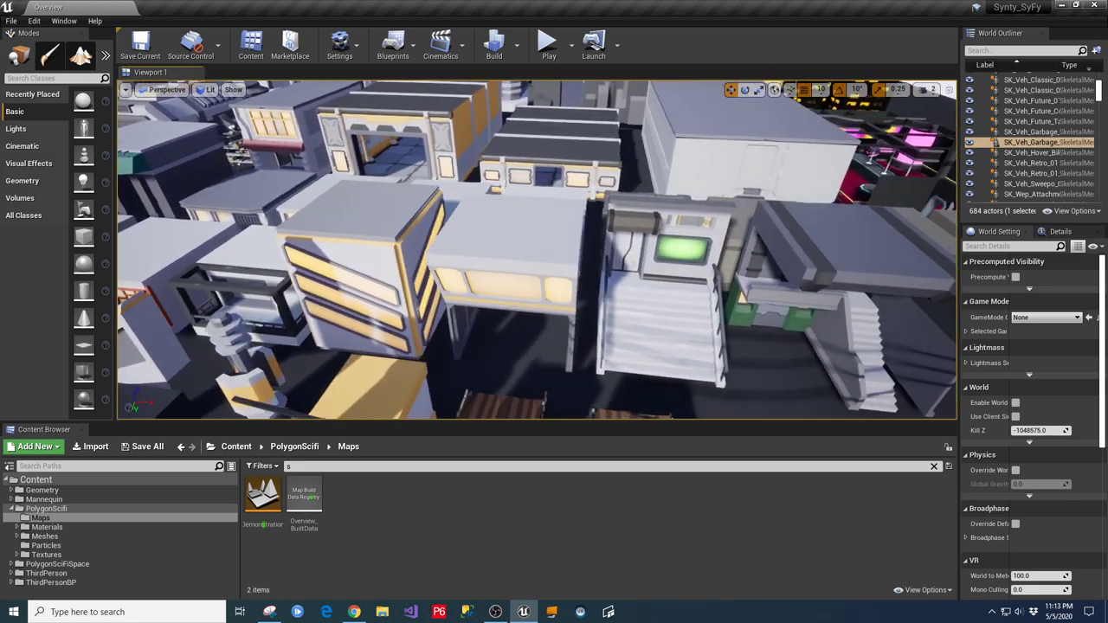
{"action": "key", "text": "d"}
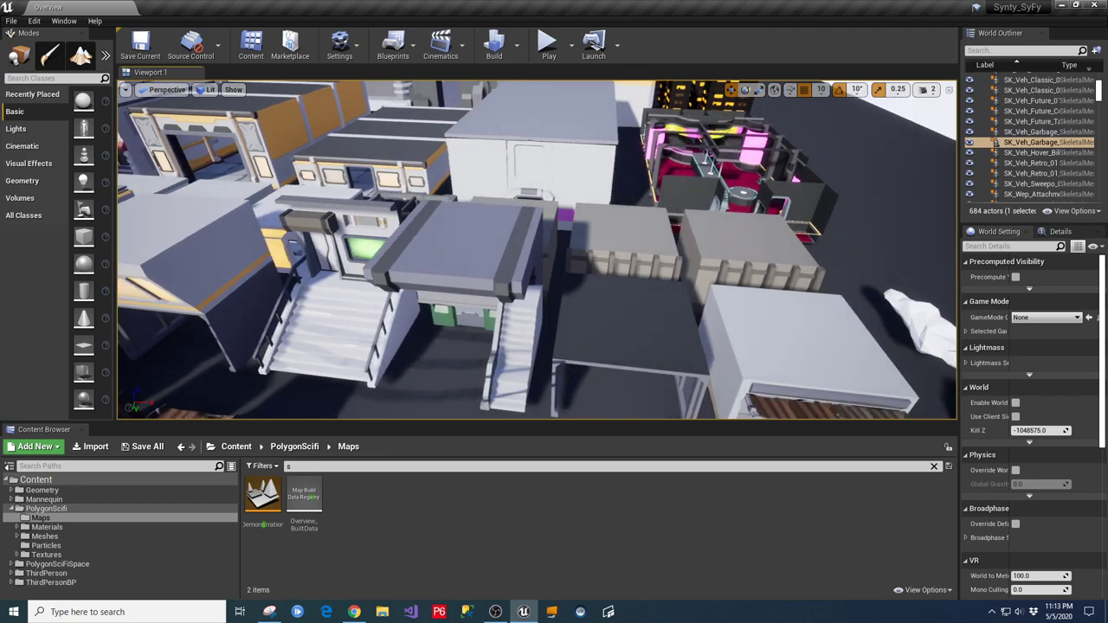
{"action": "key", "text": "w"}
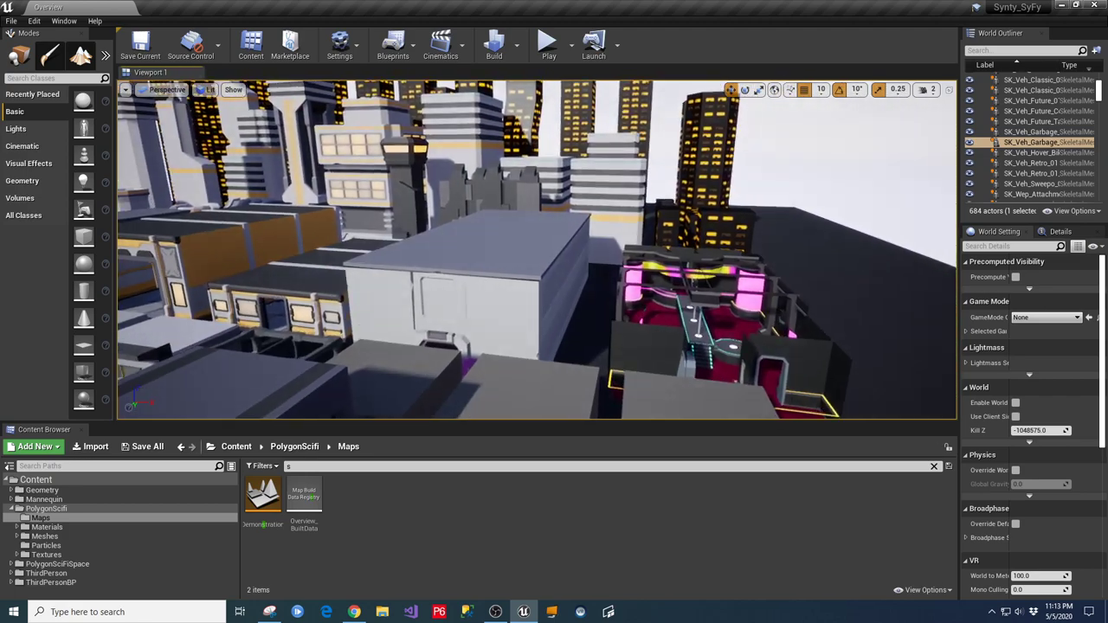
{"action": "key", "text": "w"}
{"action": "key", "text": "d"}
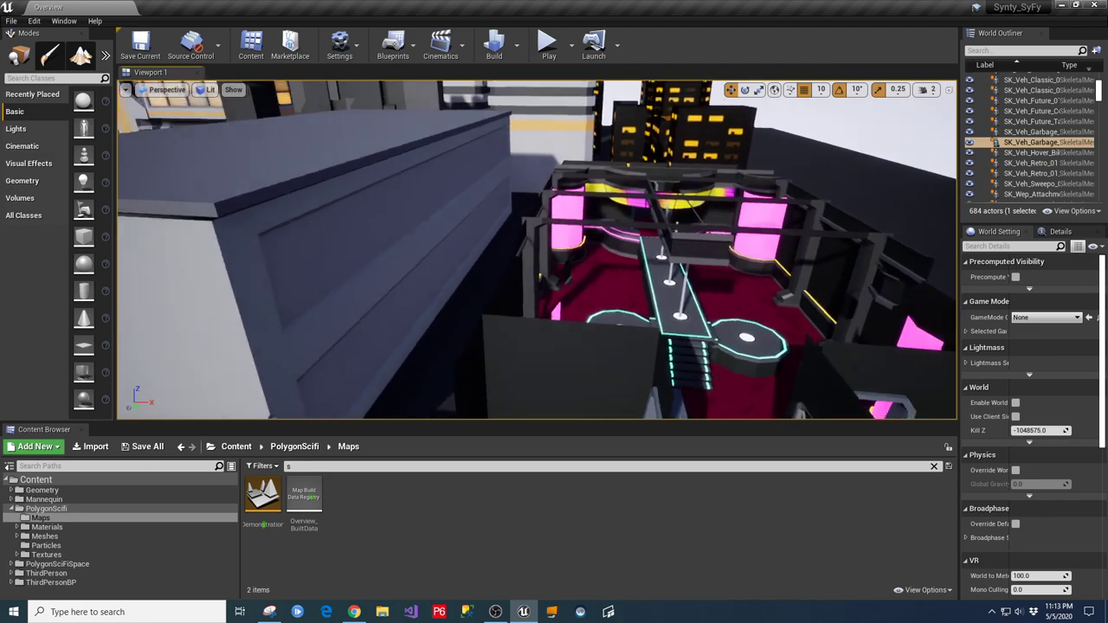
{"action": "right_click_drag", "start_coordinate": [730, 263], "coordinate": [636, 244]}
{"action": "key", "text": "s"}
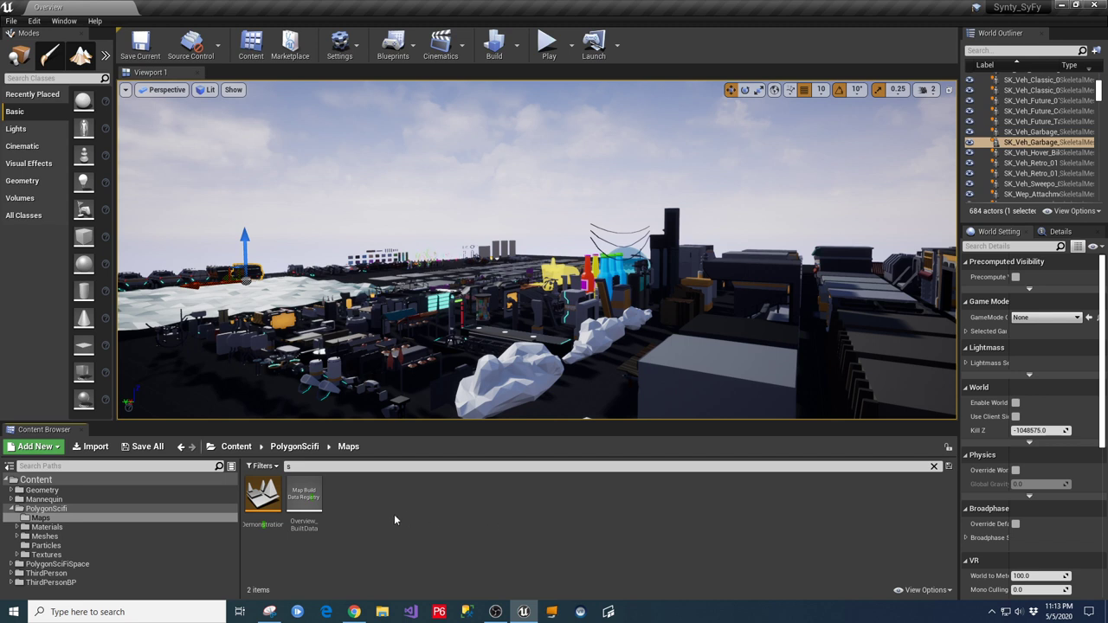
Clear the asset search in the Maps folder and open the Demonstration level.
{"action": "left_click", "coordinate": [329, 466]}
{"action": "key", "text": "BackSpace"}
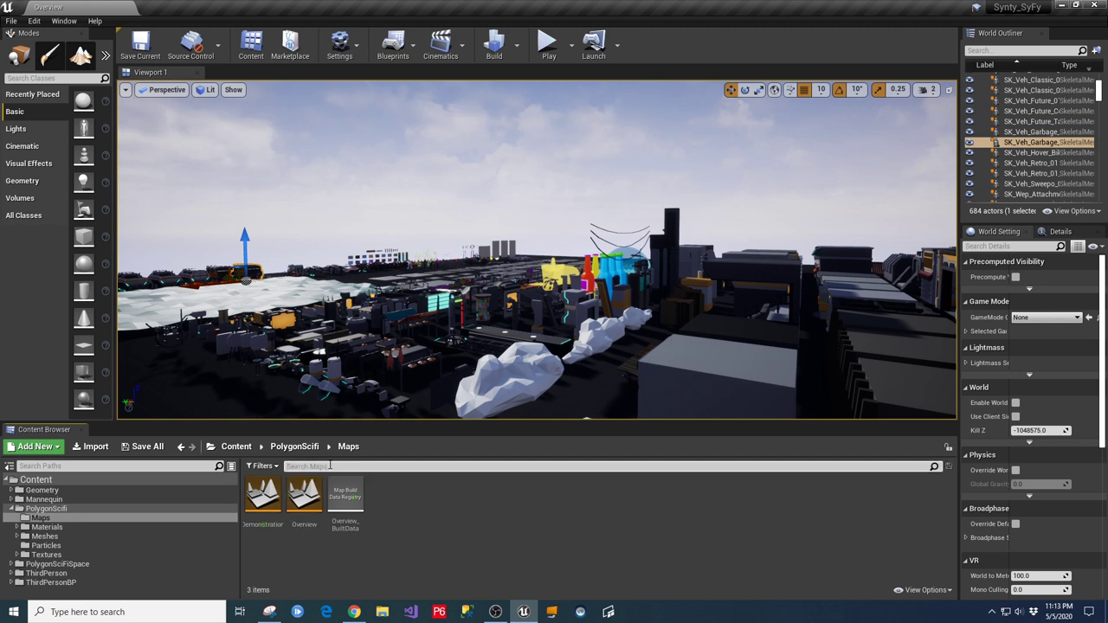
{"action": "double_click", "coordinate": [261, 497]}
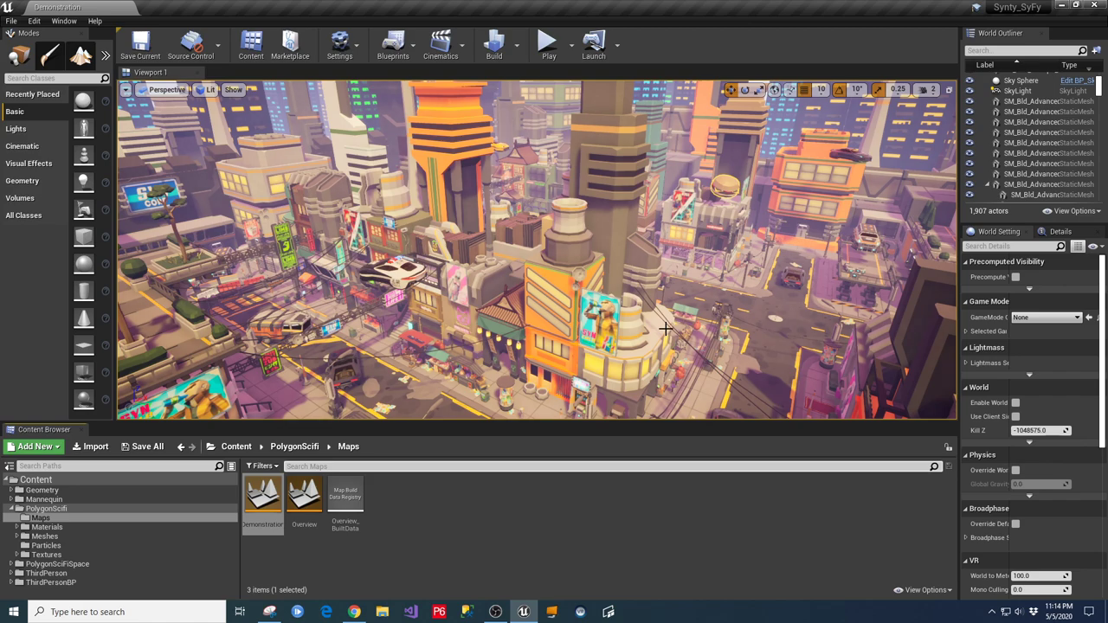
Tour the Demonstration city, examining the streets, the burger restaurant and the market stalls with their signs.
{"action": "right_click_drag", "start_coordinate": [685, 322], "coordinate": [519, 216]}
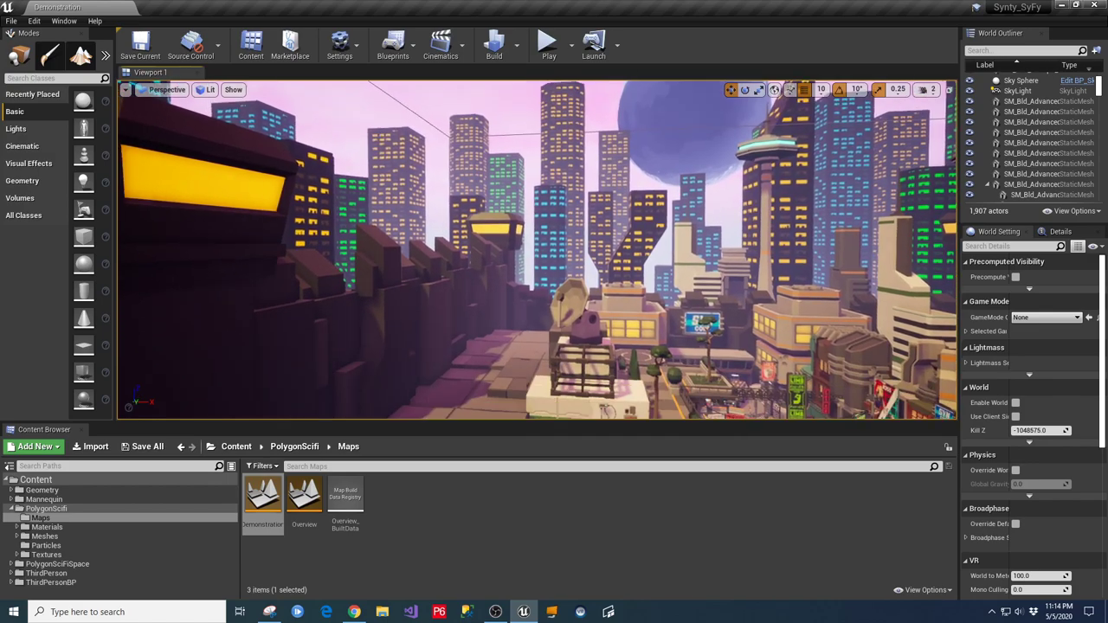
{"action": "right_click_drag", "start_coordinate": [708, 250], "coordinate": [715, 277]}
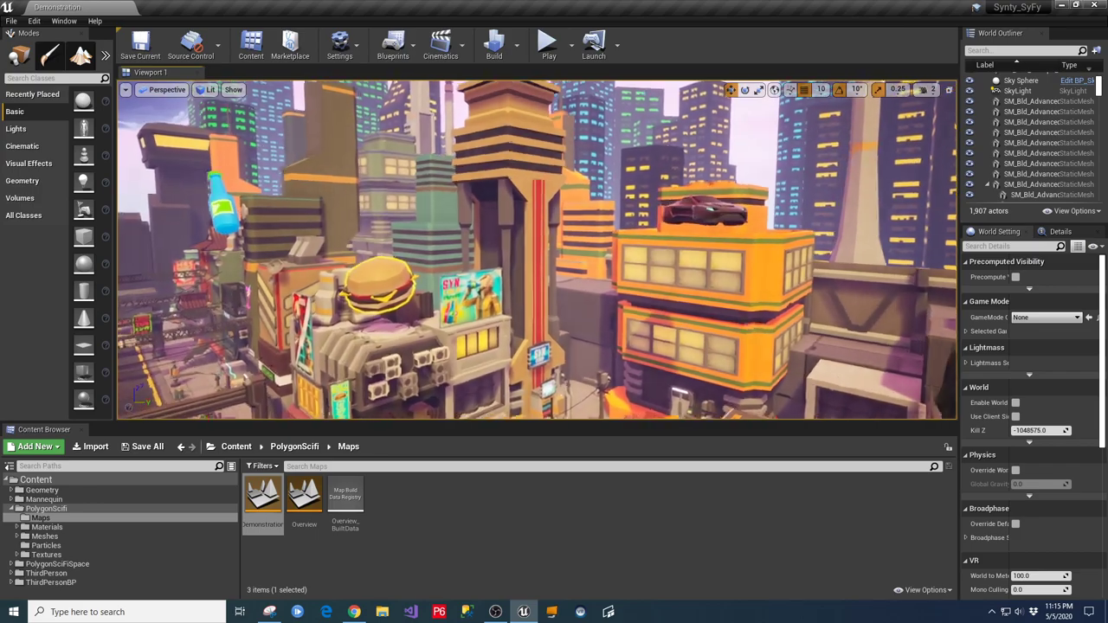
{"action": "right_click_drag", "start_coordinate": [537, 249], "coordinate": [364, 295]}
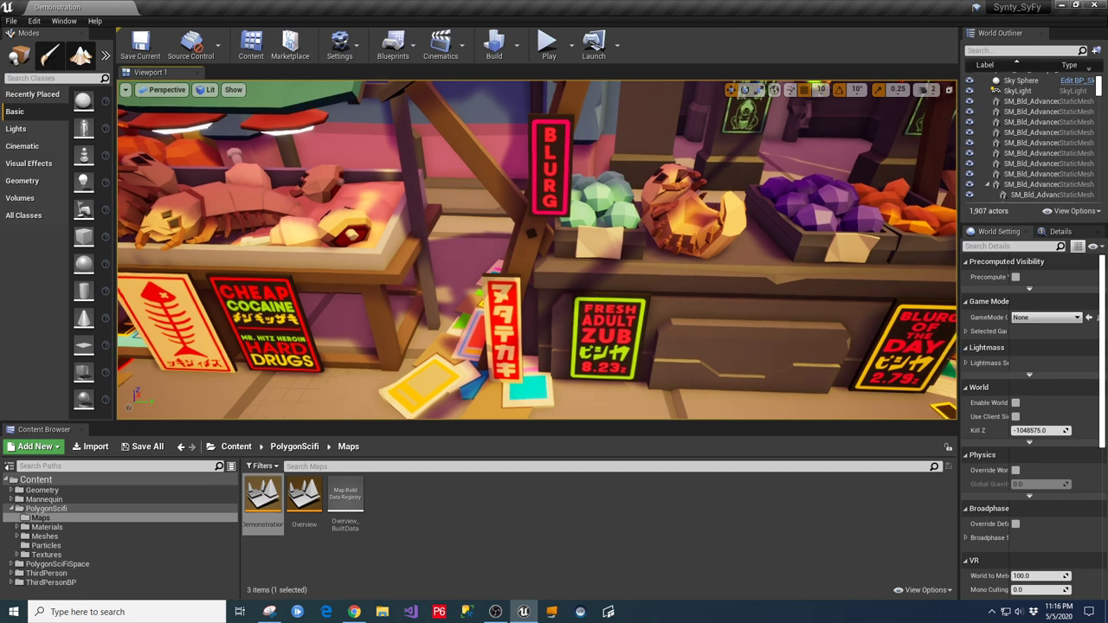
{"action": "right_click_drag", "start_coordinate": [536, 249], "coordinate": [329, 208]}
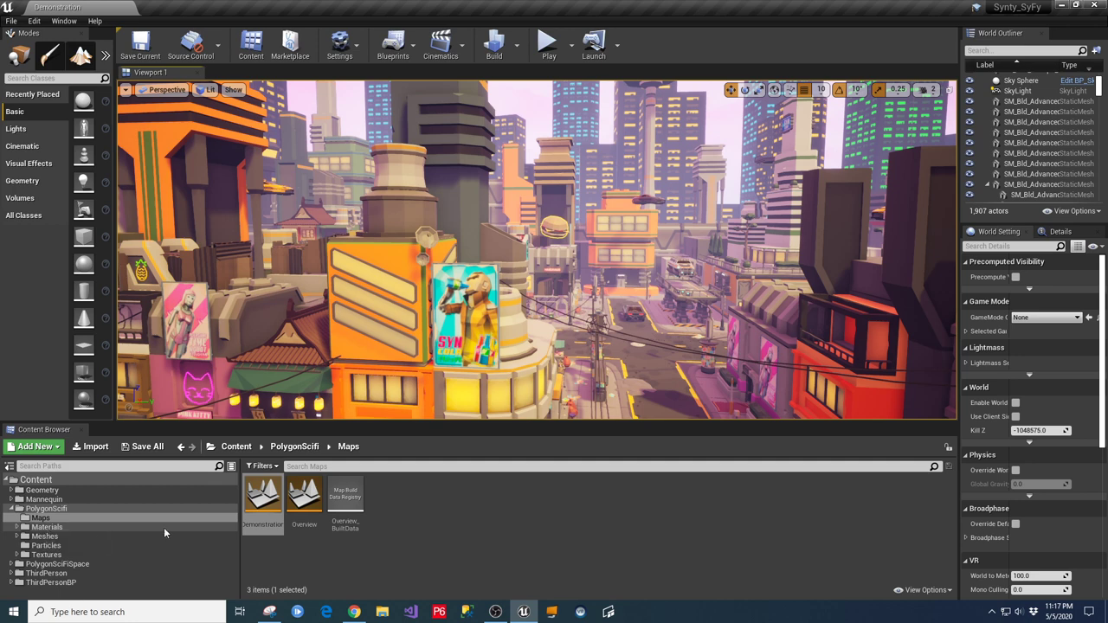
Show the contents of PolygonScifi's Meshes/Characters folder.
{"action": "left_click", "coordinate": [16, 527]}
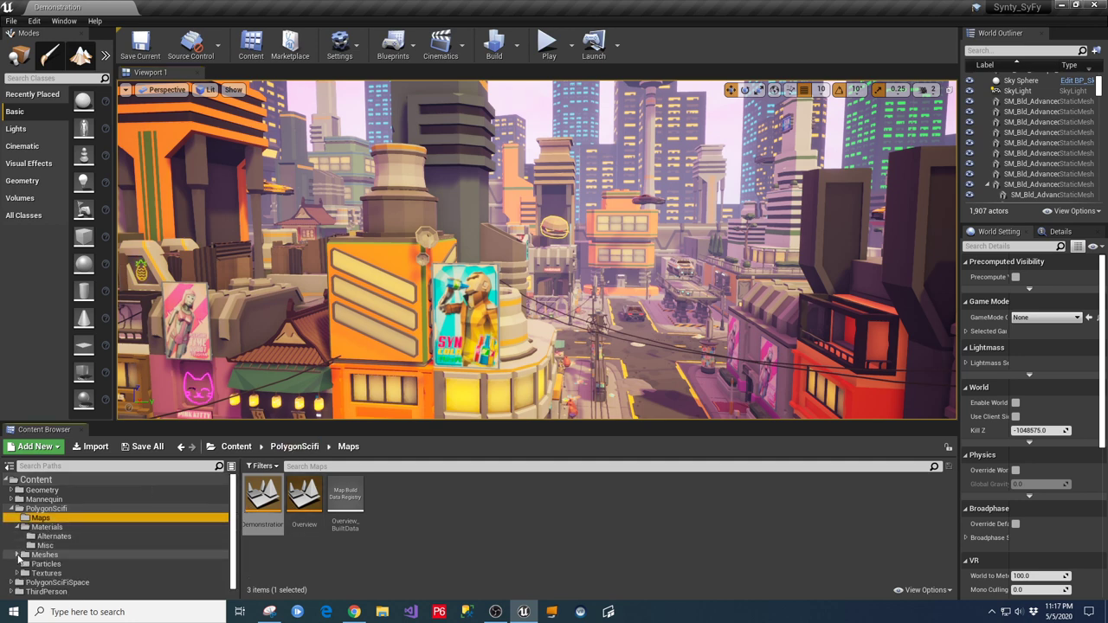
{"action": "left_click", "coordinate": [43, 555]}
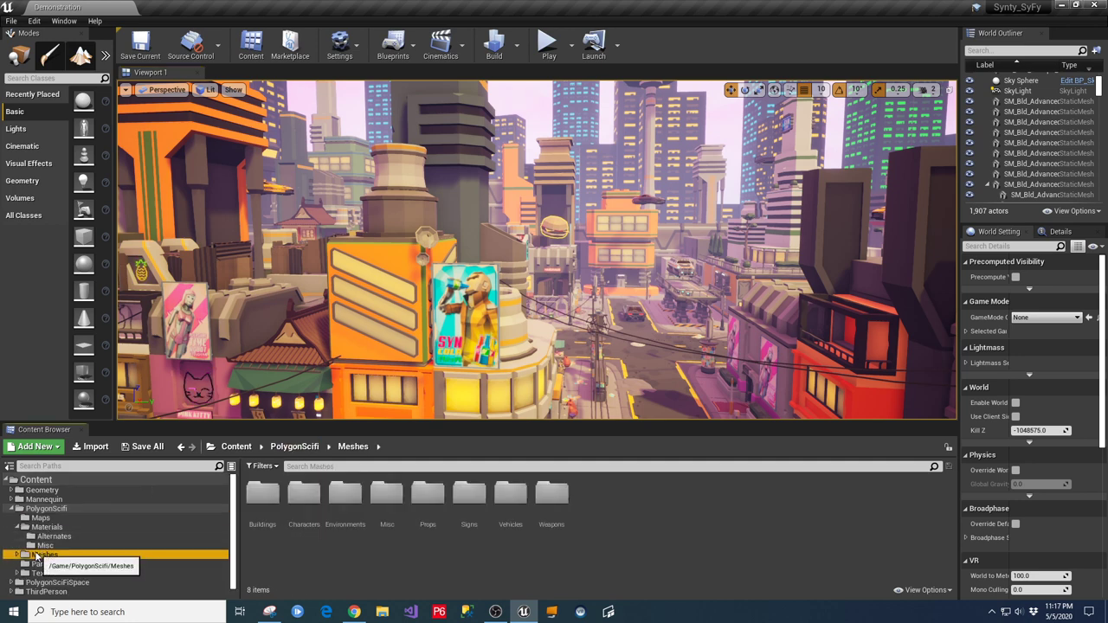
{"action": "double_click", "coordinate": [302, 498]}
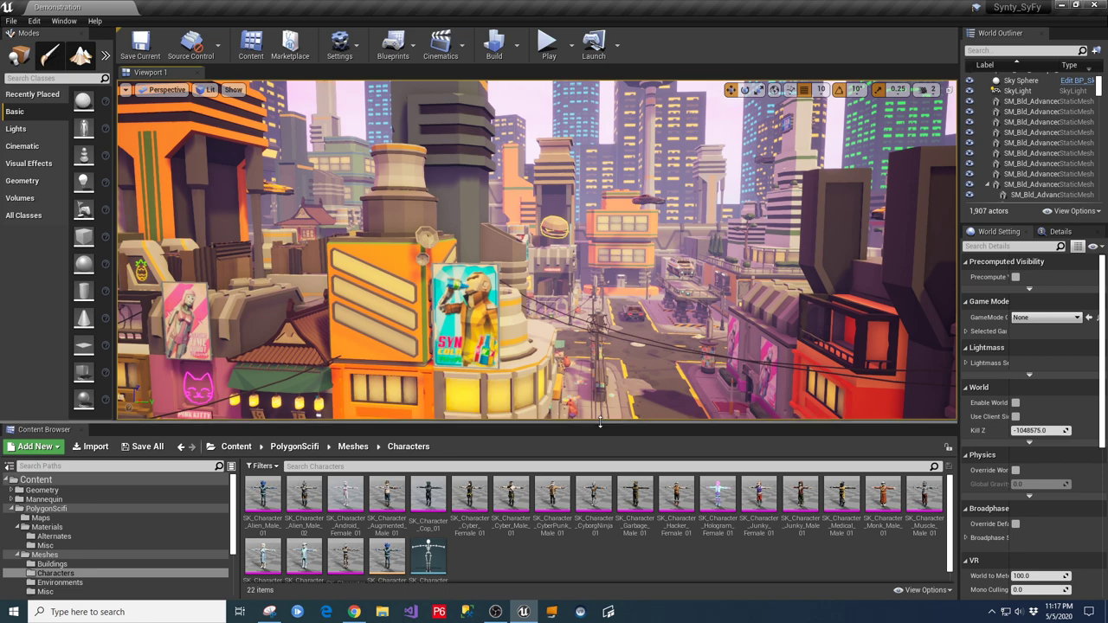
Enlarge the asset browser and its character thumbnails, and narrow the folder tree to fit more per row.
{"action": "left_click_drag", "start_coordinate": [600, 422], "coordinate": [641, 286]}
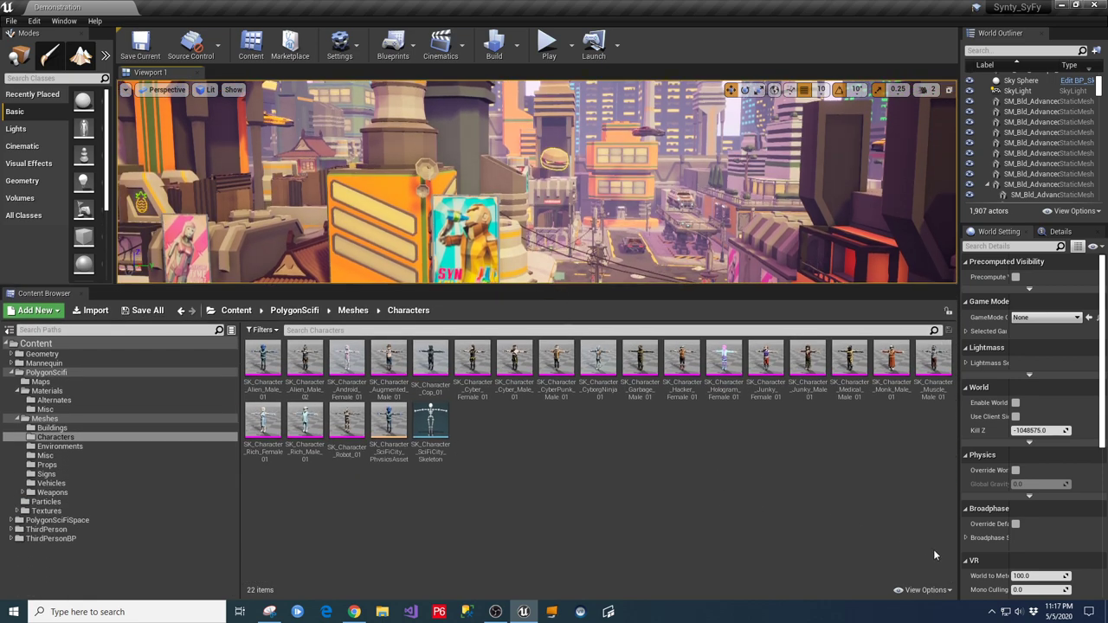
{"action": "left_click", "coordinate": [925, 590]}
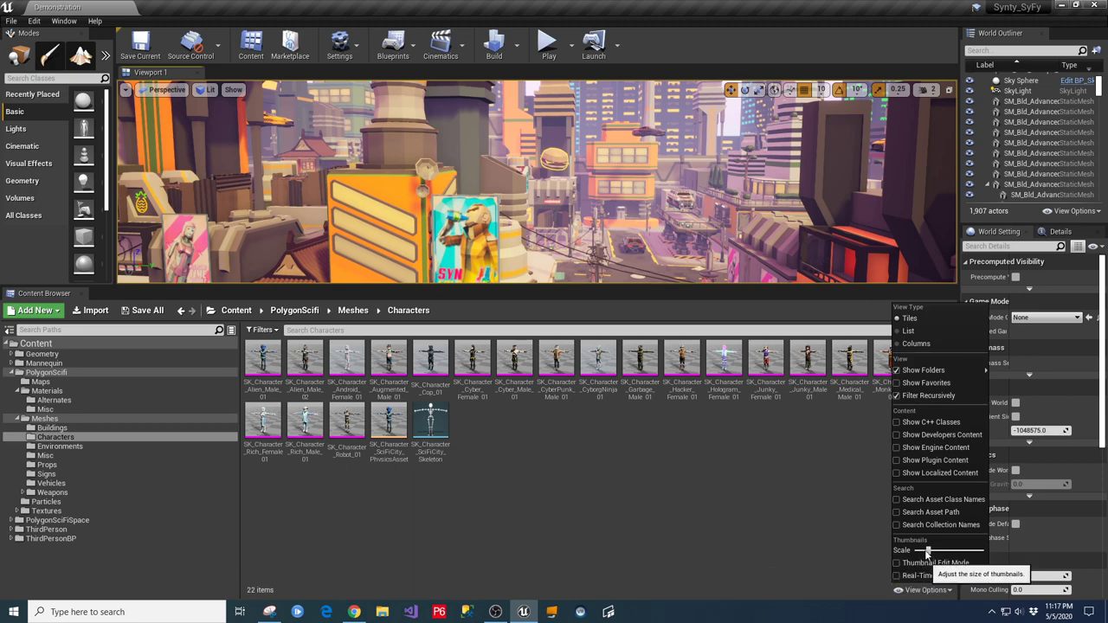
{"action": "left_click_drag", "start_coordinate": [927, 551], "coordinate": [947, 551]}
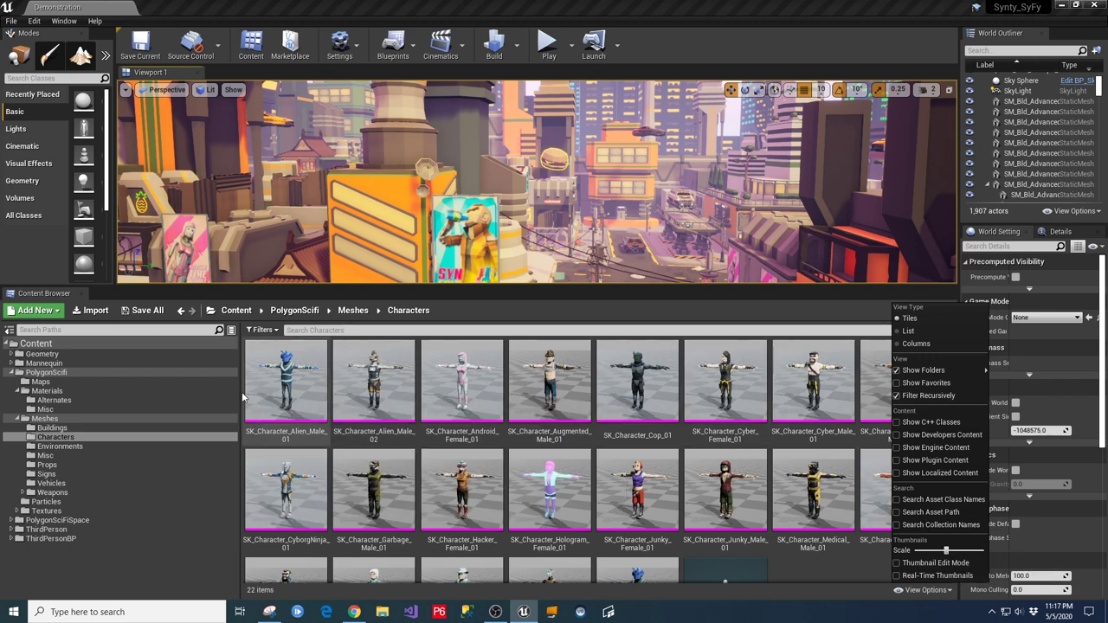
{"action": "left_click_drag", "start_coordinate": [237, 390], "coordinate": [126, 390]}
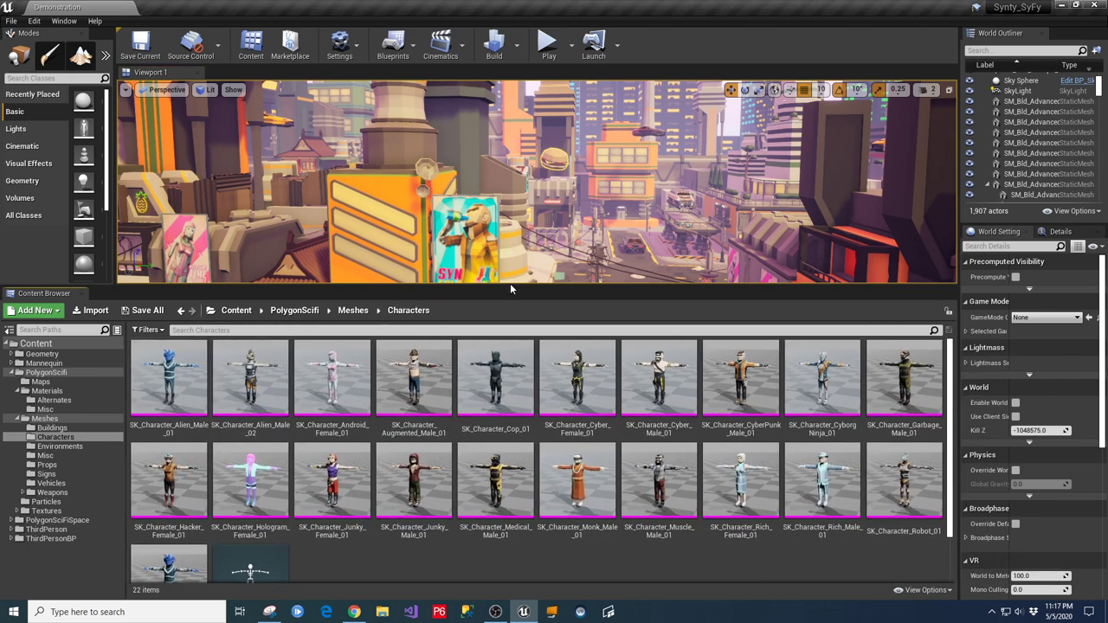
{"action": "left_click_drag", "start_coordinate": [514, 286], "coordinate": [513, 233]}
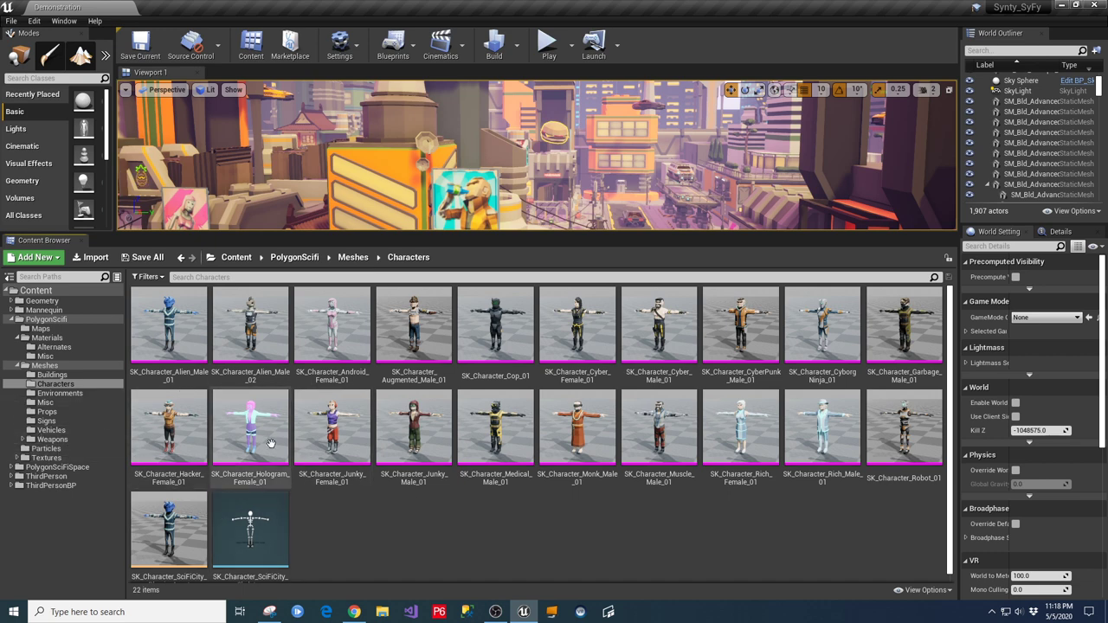
Open the SK_Character_SciFiCity_Skeleton asset and inspect its bone hierarchy, selecting the eyebrows bone.
{"action": "double_click", "coordinate": [277, 532]}
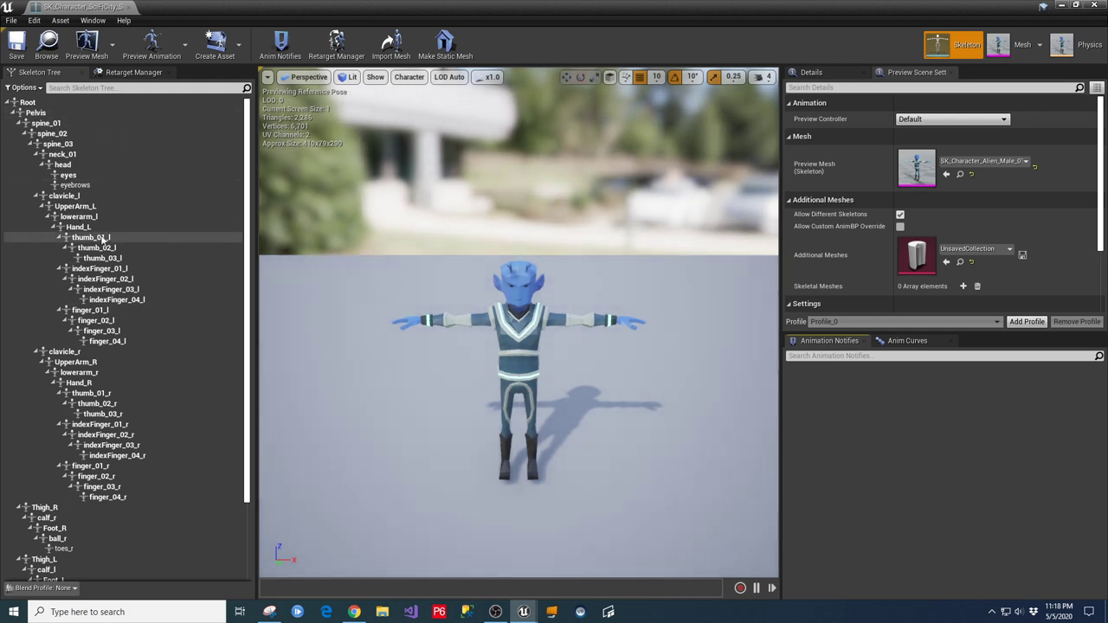
{"action": "left_click", "coordinate": [75, 185]}
{"action": "scroll", "coordinate": [136, 359], "scroll_direction": "down", "scroll_amount": 3}
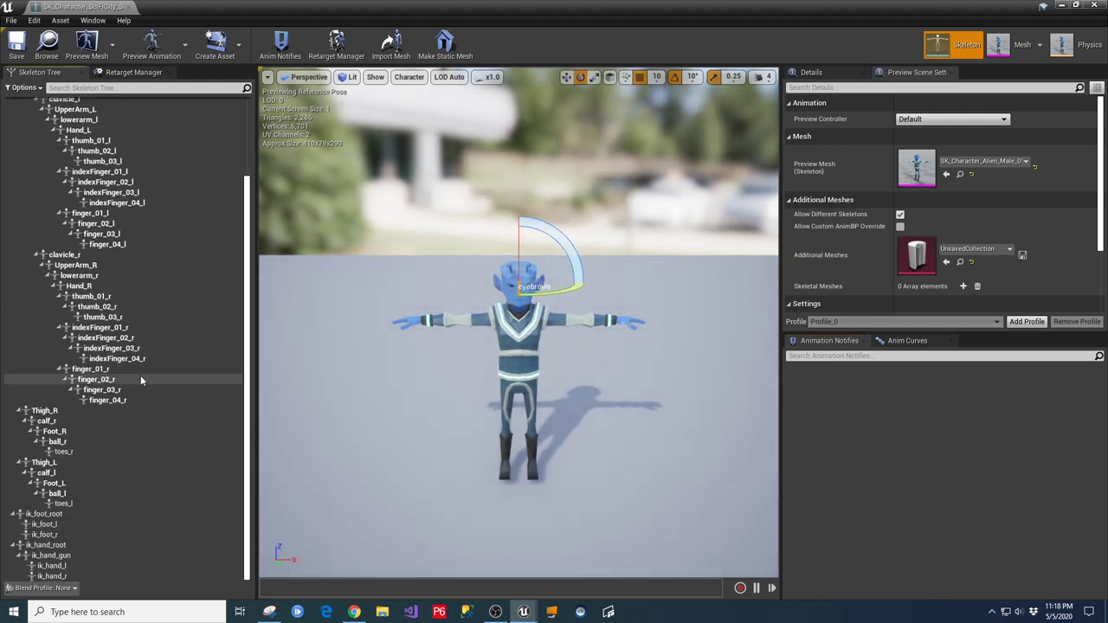
{"action": "scroll", "coordinate": [140, 379], "scroll_direction": "up", "scroll_amount": 3}
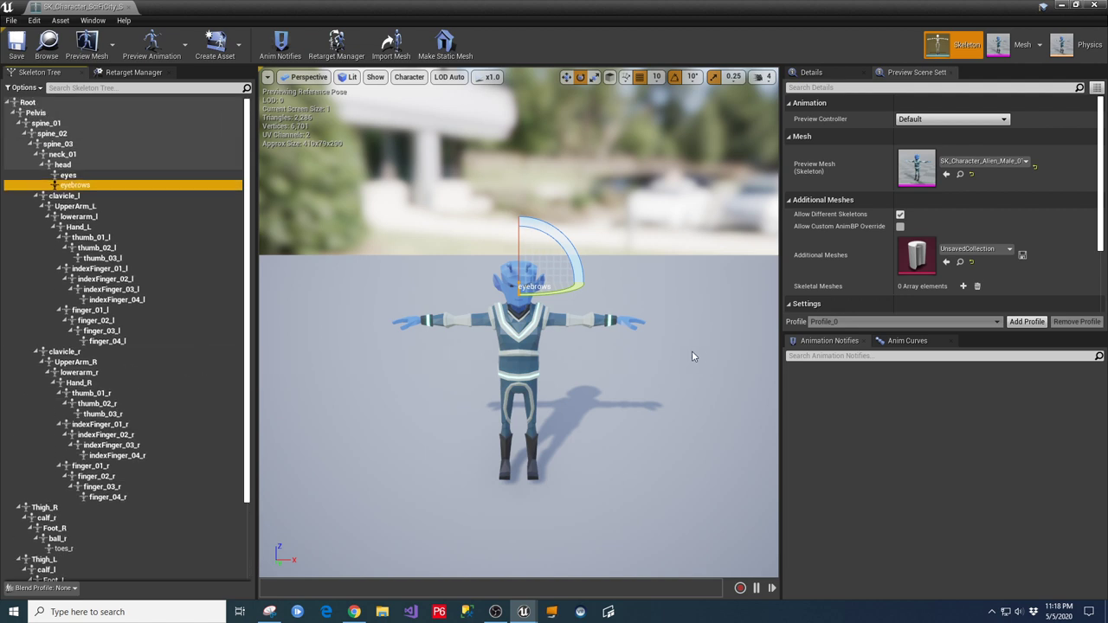
Widen the character preview by narrowing the preview settings and the skeleton tree.
{"action": "left_click_drag", "start_coordinate": [782, 468], "coordinate": [883, 450]}
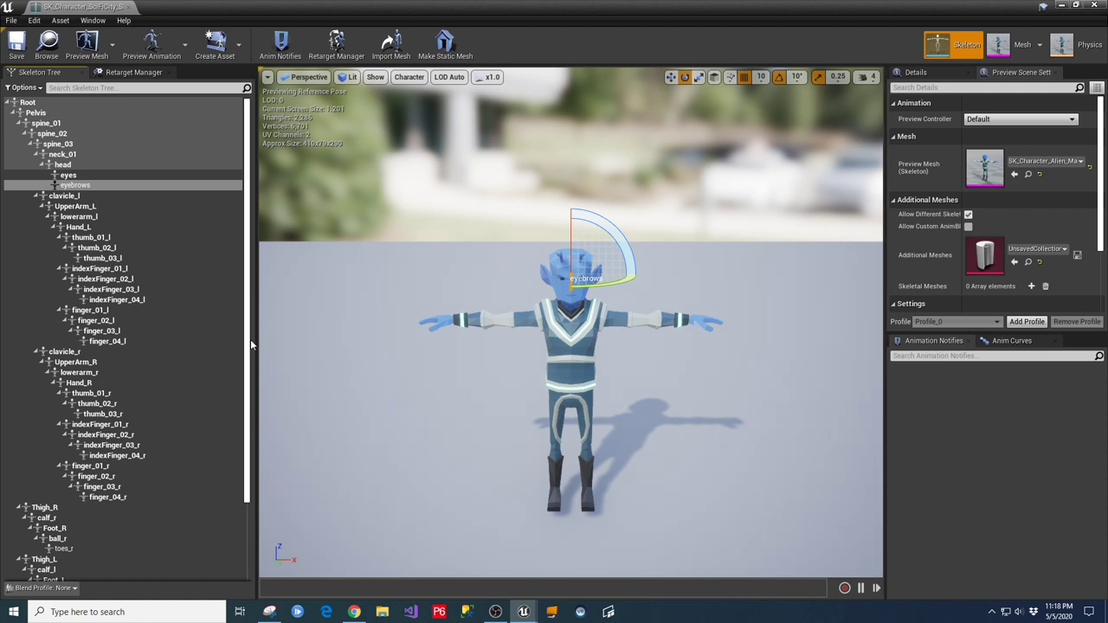
{"action": "left_click_drag", "start_coordinate": [251, 339], "coordinate": [208, 345]}
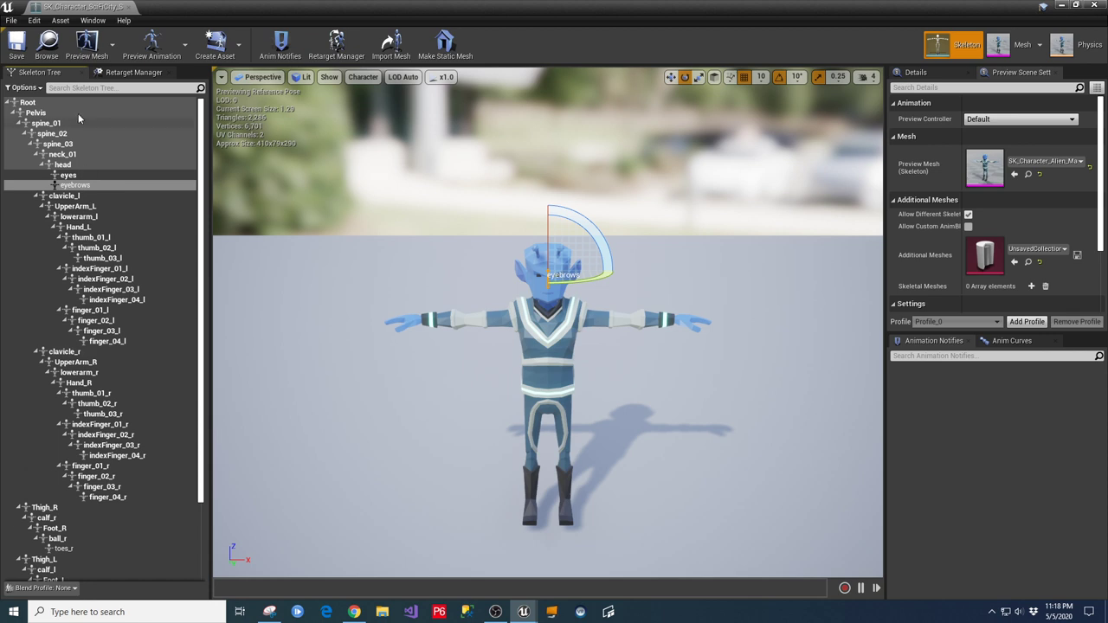
Examine the skeleton down to its IK bones, and inspect the head, eyes and eyebrows bones.
{"action": "scroll", "coordinate": [119, 407], "scroll_direction": "down", "scroll_amount": 3}
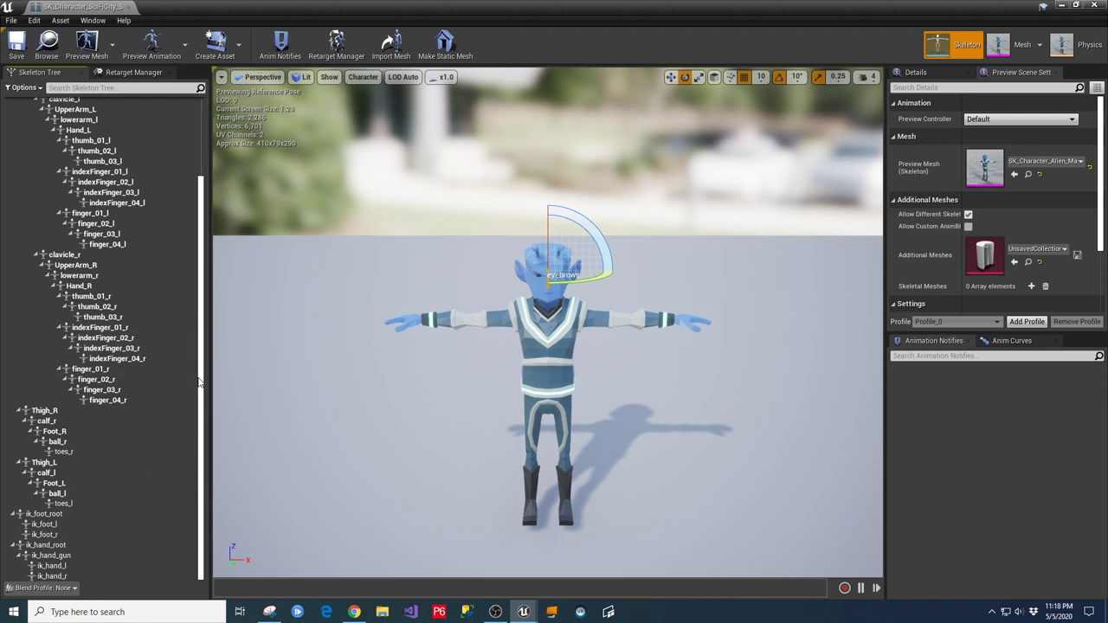
{"action": "left_click_drag", "start_coordinate": [203, 377], "coordinate": [216, 273]}
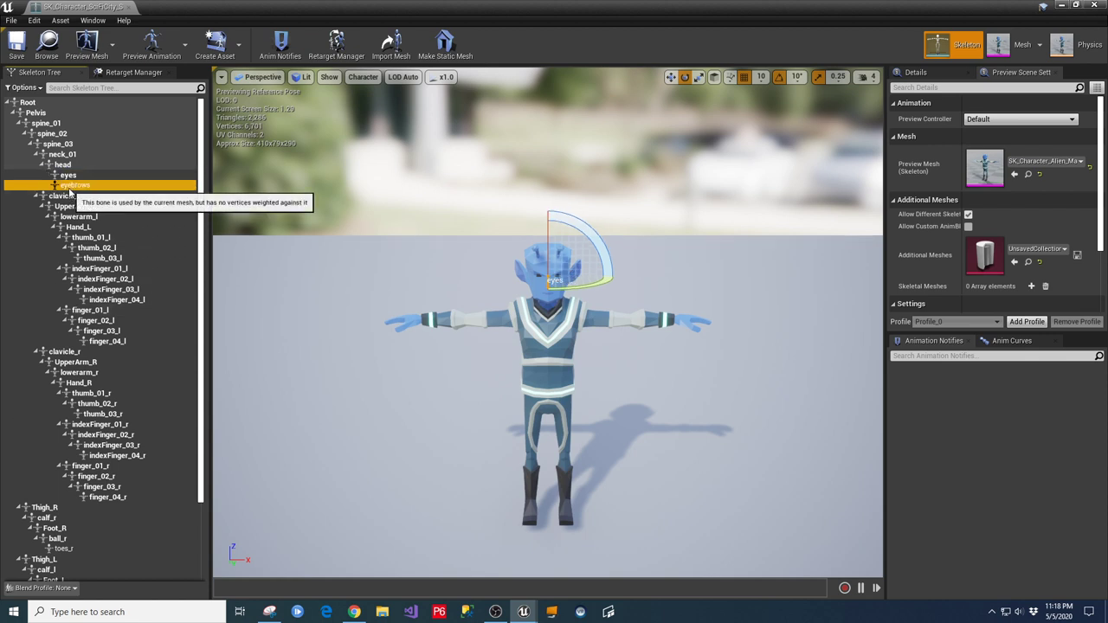
{"action": "left_click", "coordinate": [64, 164]}
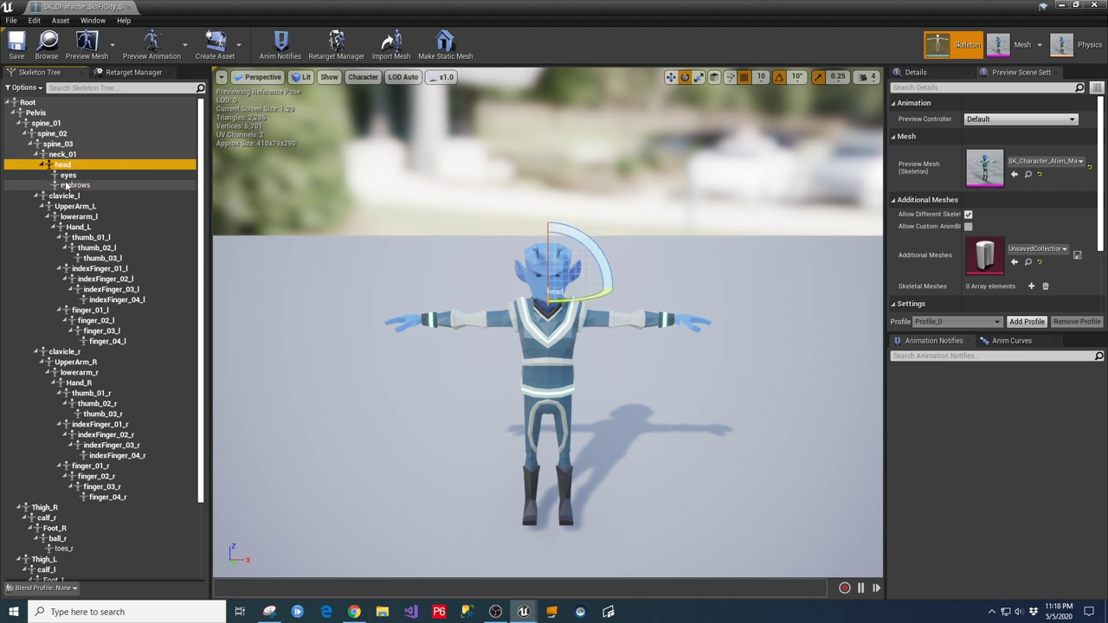
{"action": "left_click", "coordinate": [70, 186]}
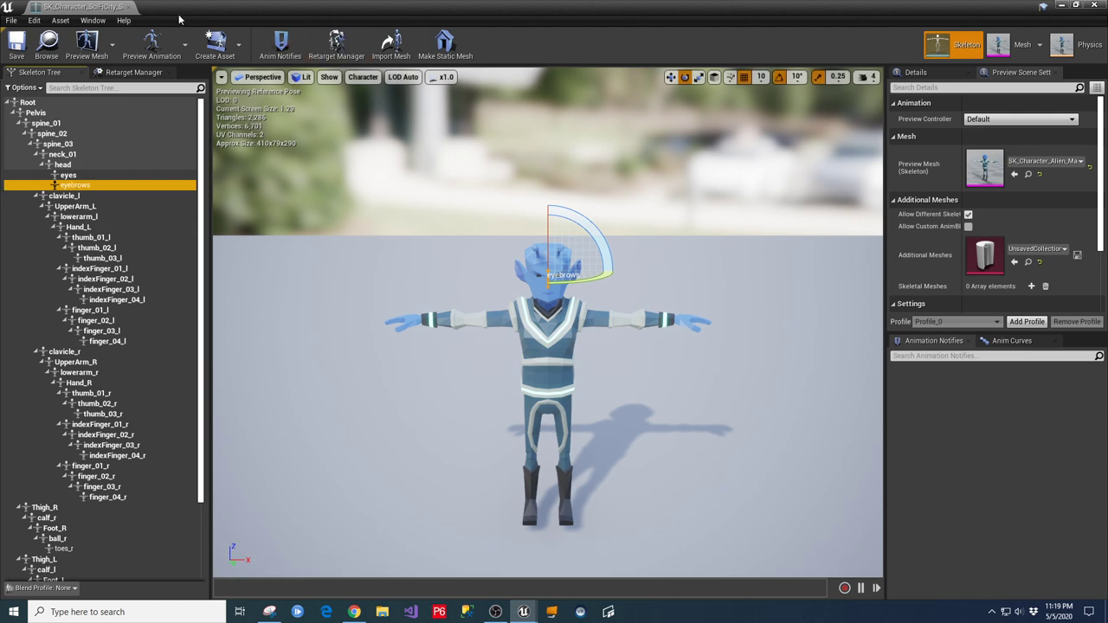
Close the skeleton editor and open the Overview level from the PolygonSciFiSpace Maps folder.
{"action": "left_click", "coordinate": [130, 7]}
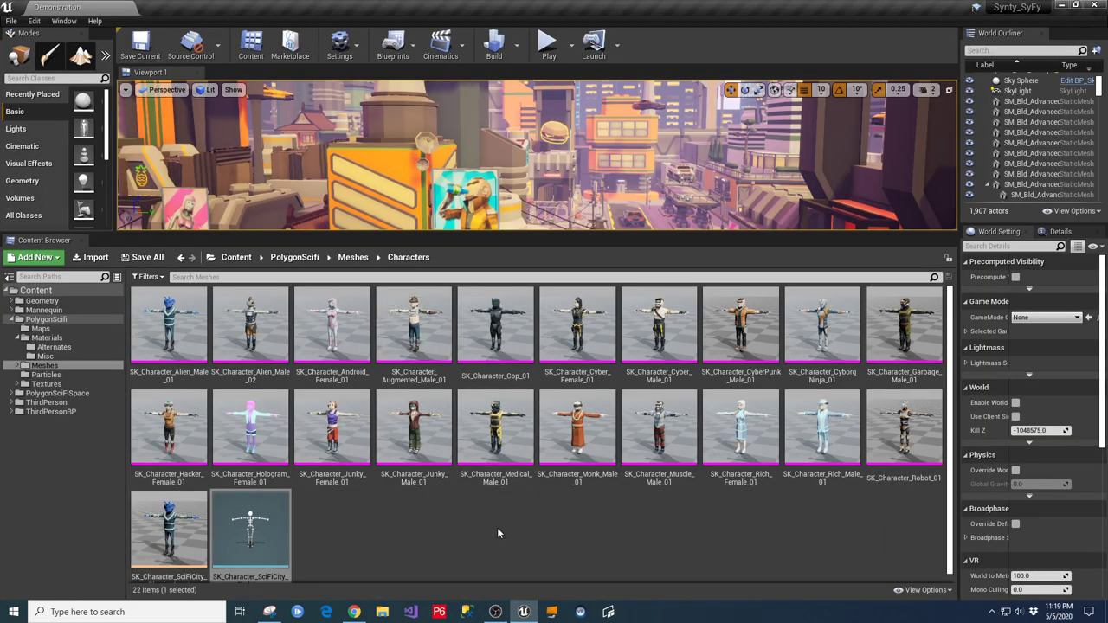
{"action": "left_click", "coordinate": [15, 319]}
{"action": "double_click", "coordinate": [51, 329]}
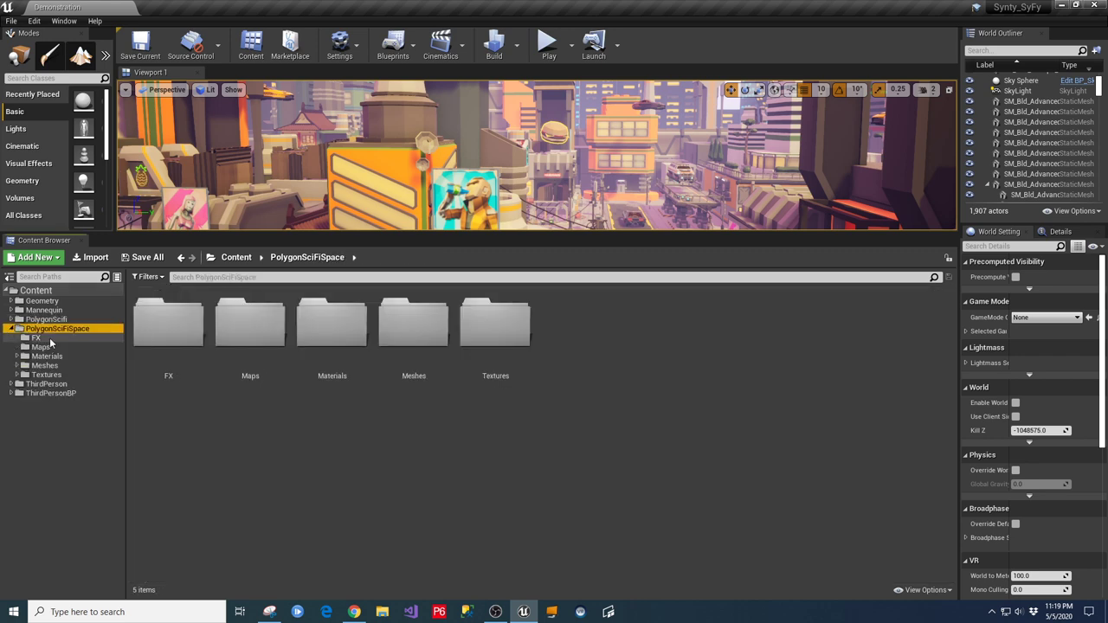
{"action": "left_click", "coordinate": [43, 346]}
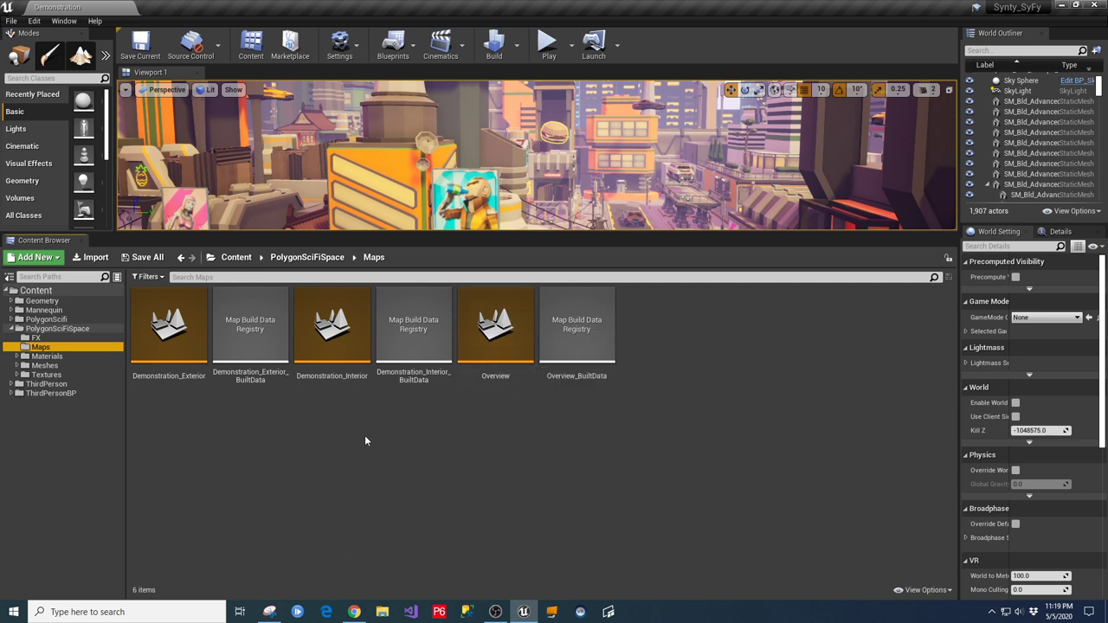
{"action": "double_click", "coordinate": [512, 342]}
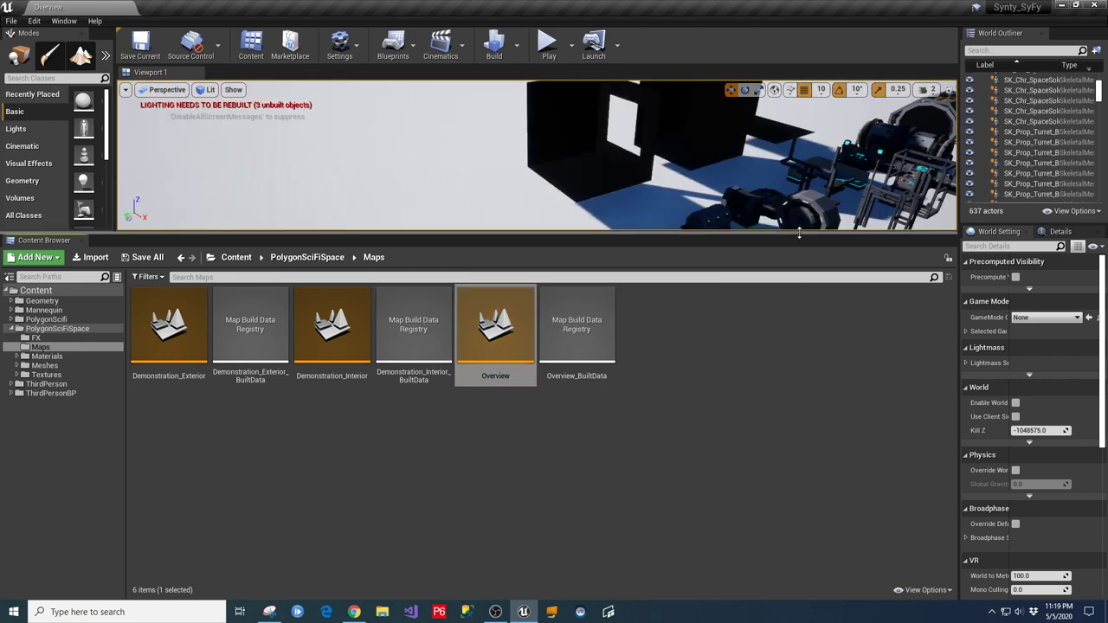
Enlarge the level viewport by shrinking the asset browser, and survey the layout of the Overview level.
{"action": "left_click_drag", "start_coordinate": [798, 233], "coordinate": [675, 513]}
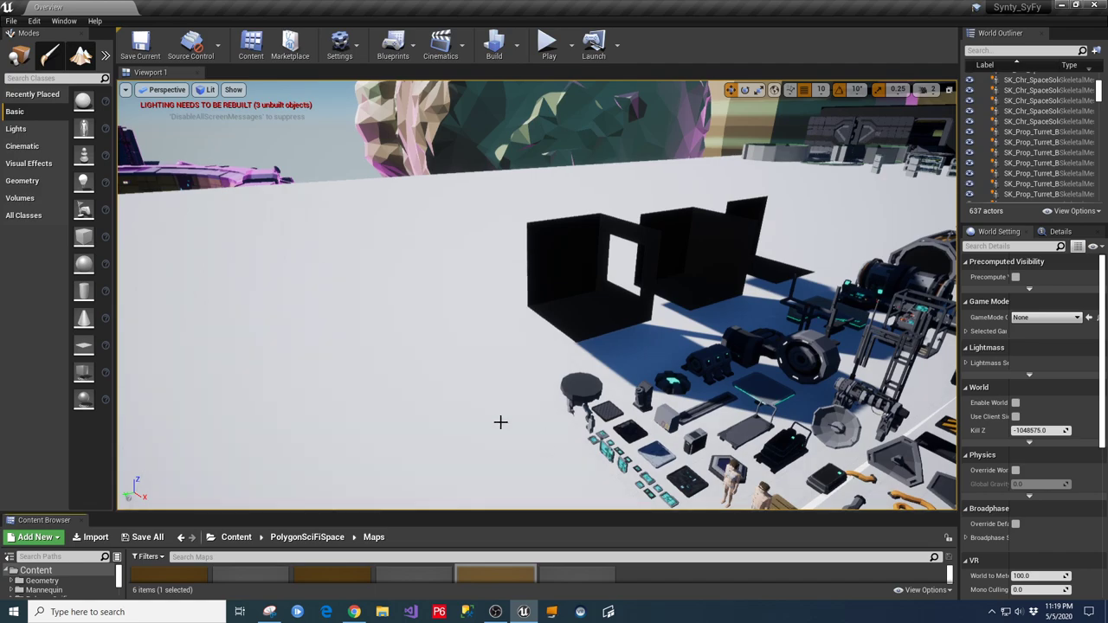
{"action": "right_click_drag", "start_coordinate": [397, 384], "coordinate": [493, 406]}
{"action": "key", "text": "s"}
{"action": "left_click_drag", "start_coordinate": [485, 445], "coordinate": [511, 446]}
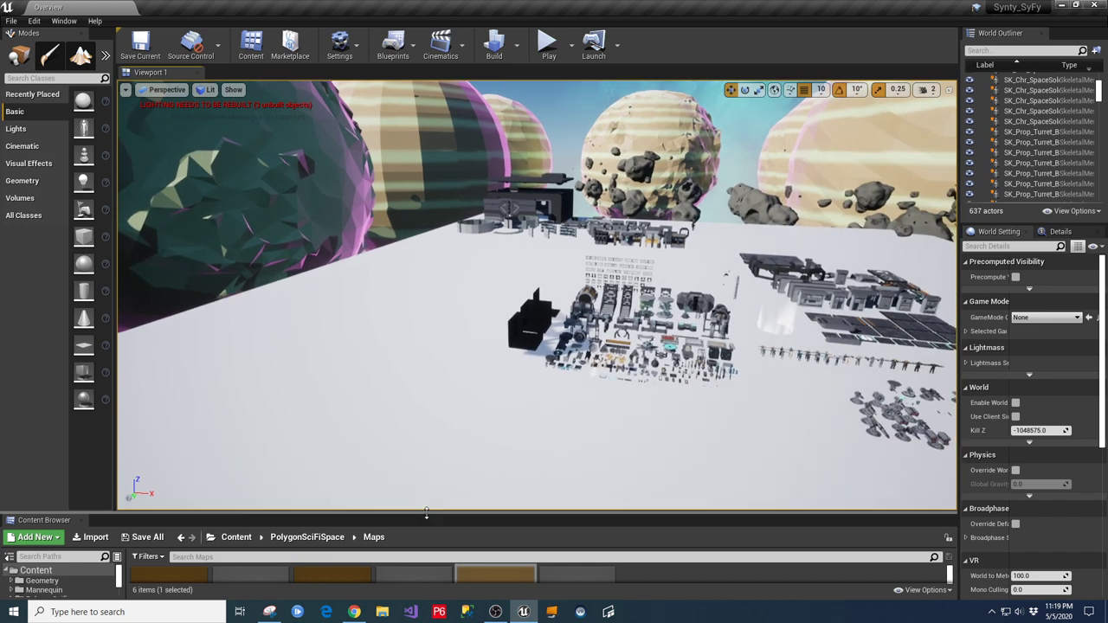
{"action": "left_click_drag", "start_coordinate": [424, 511], "coordinate": [433, 531]}
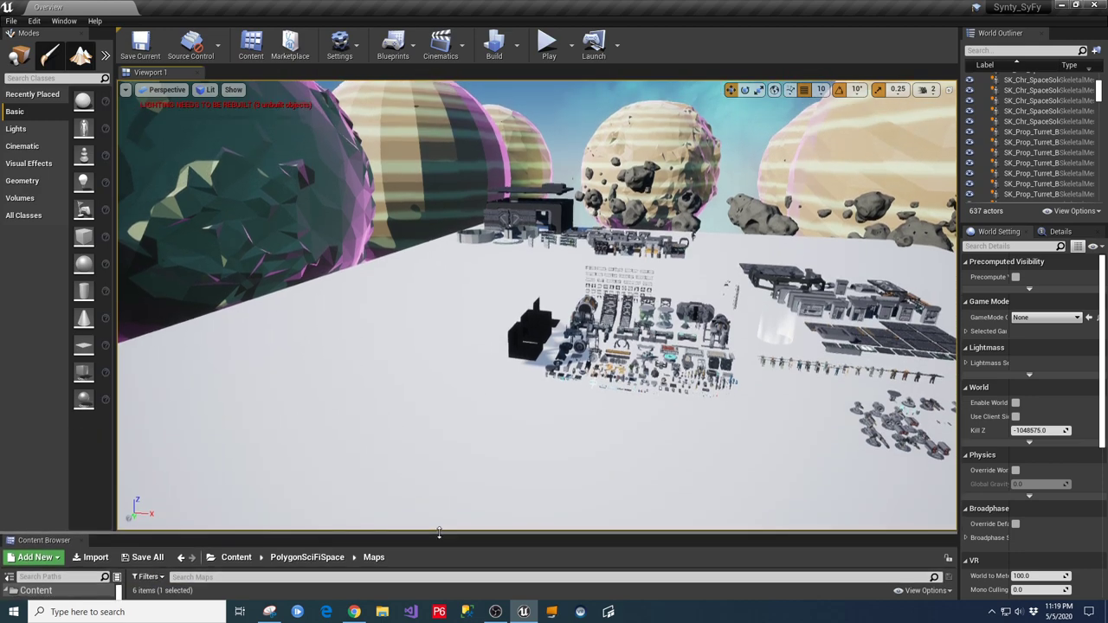
Face the space station and large spaceship beyond the platform, and set the camera speed to 5.
{"action": "right_click_drag", "start_coordinate": [537, 304], "coordinate": [606, 394]}
{"action": "right_click_drag", "start_coordinate": [487, 334], "coordinate": [779, 293]}
{"action": "right_click_drag", "start_coordinate": [502, 290], "coordinate": [605, 296]}
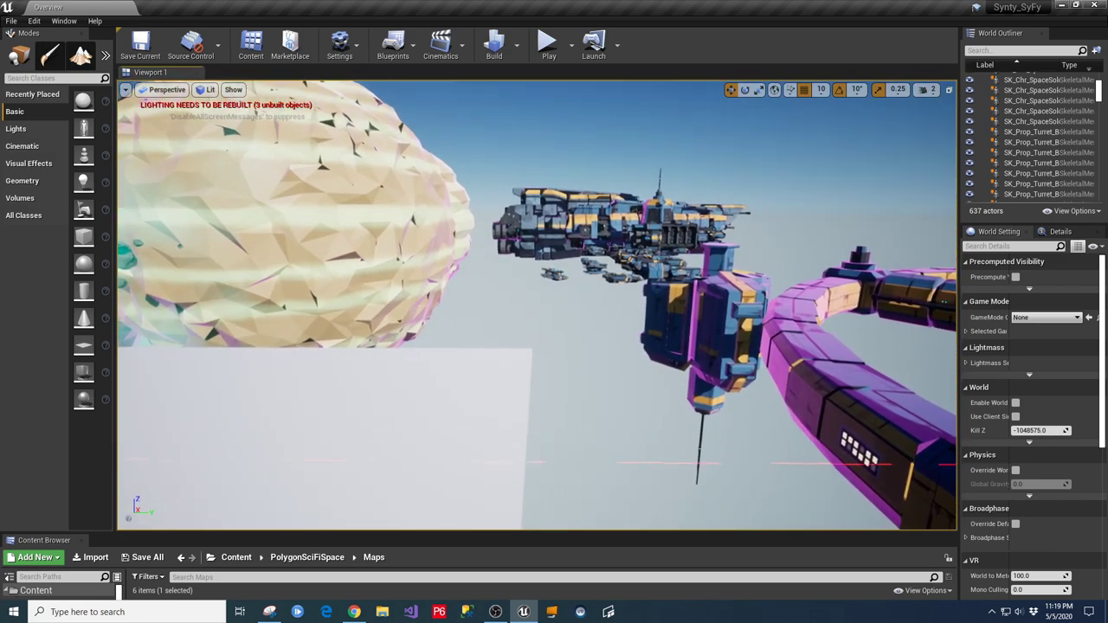
{"action": "left_click", "coordinate": [928, 89]}
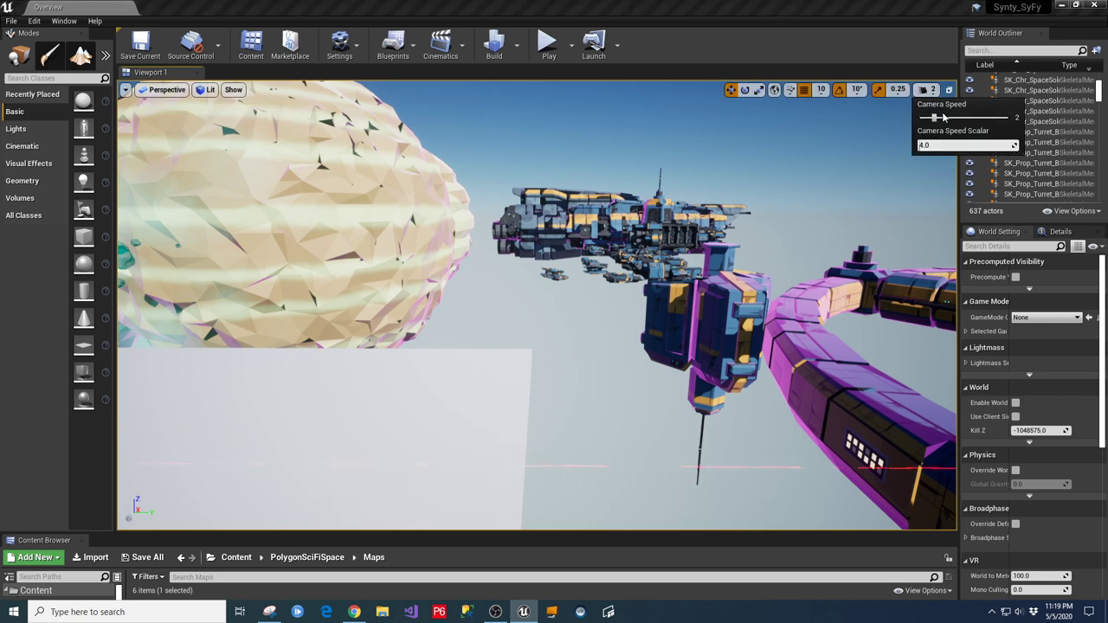
{"action": "left_click", "coordinate": [970, 118]}
{"action": "left_click", "coordinate": [564, 334]}
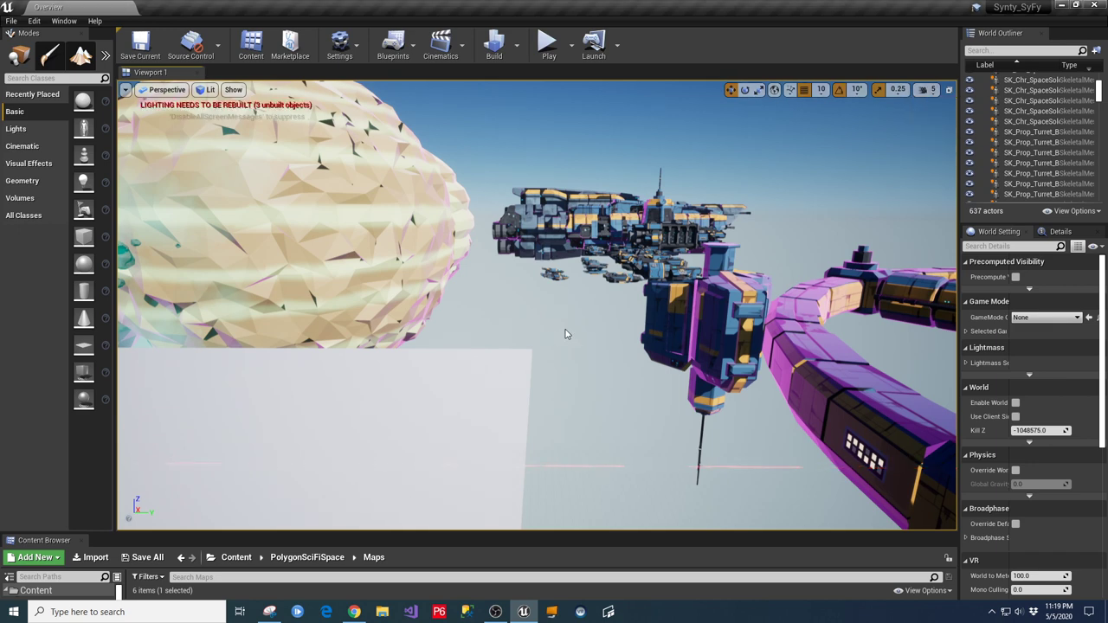
Examine the fleet of blue and yellow spaceships up close.
{"action": "right_click_drag", "start_coordinate": [566, 331], "coordinate": [511, 364]}
{"action": "key", "text": "w"}
{"action": "key", "text": "w"}
{"action": "right_click_drag", "start_coordinate": [523, 313], "coordinate": [675, 282]}
{"action": "key", "text": "s"}
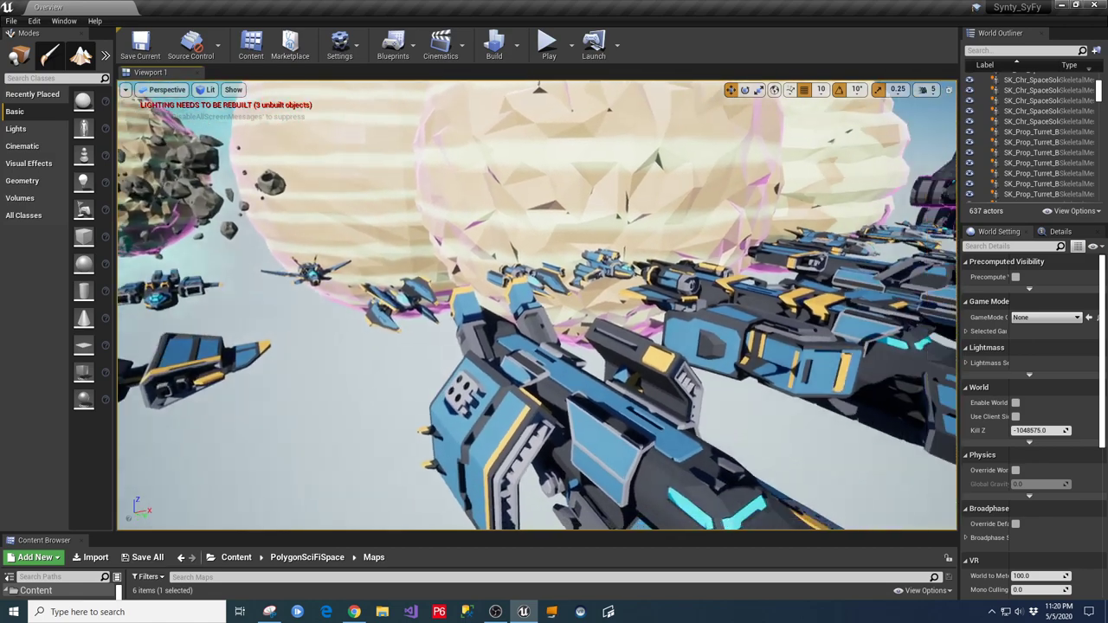
{"action": "right_click_drag", "start_coordinate": [593, 309], "coordinate": [640, 264]}
{"action": "key", "text": "d"}
{"action": "key", "text": "d"}
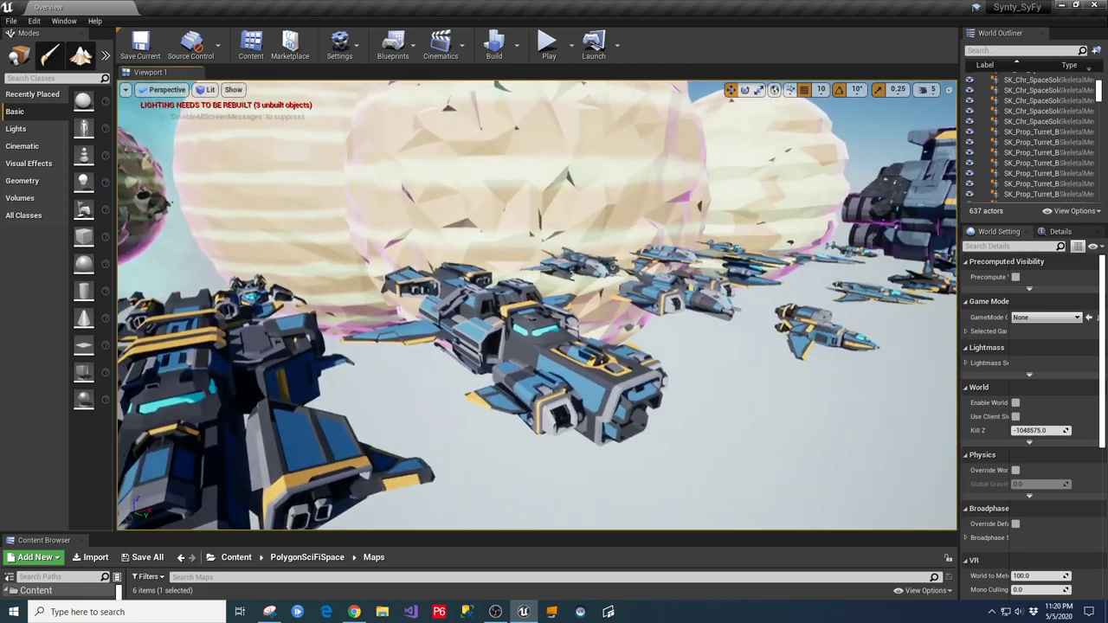
Inspect the larger ships and station structures, passing through a hull, and view the surrounding planets.
{"action": "right_click_drag", "start_coordinate": [645, 309], "coordinate": [763, 294]}
{"action": "key", "text": "w"}
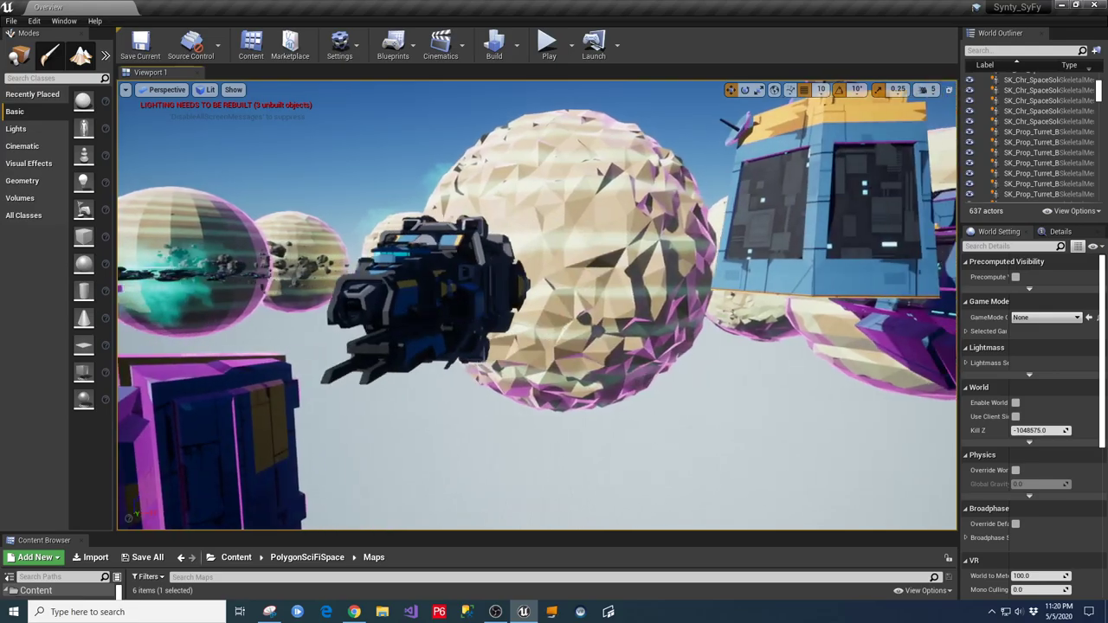
{"action": "right_click_drag", "start_coordinate": [537, 305], "coordinate": [753, 295]}
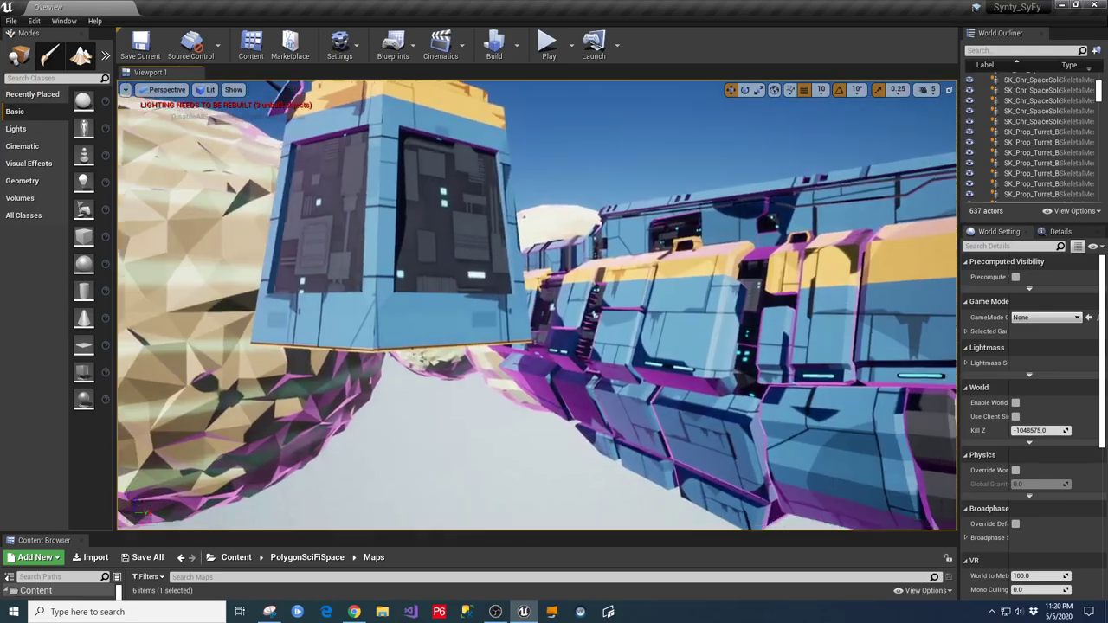
{"action": "right_click_drag", "start_coordinate": [595, 313], "coordinate": [511, 311]}
{"action": "key", "text": "w"}
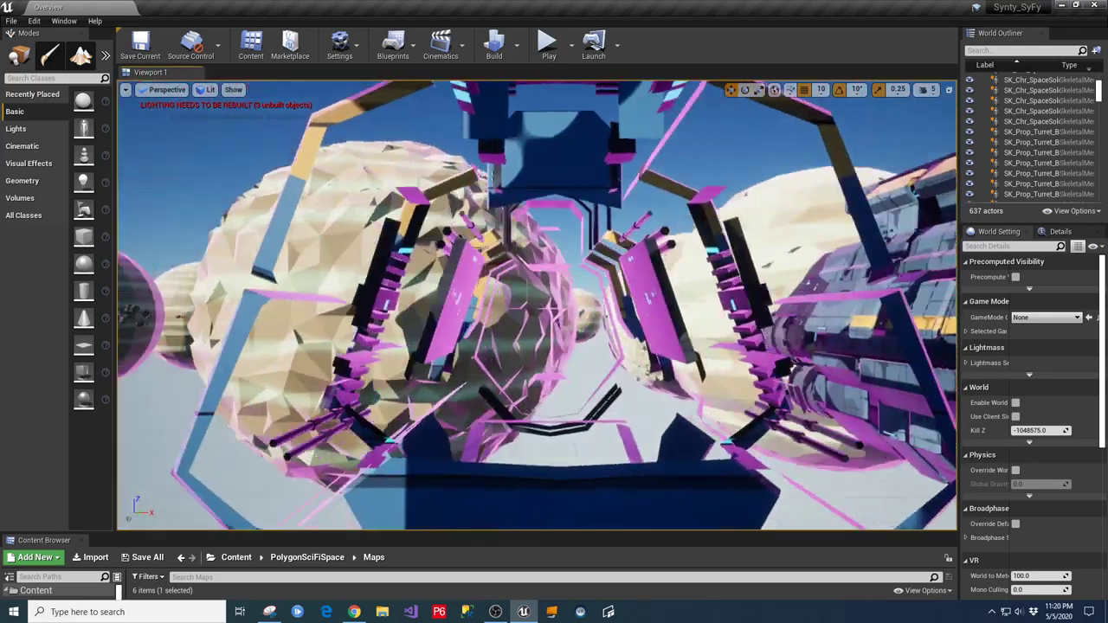
{"action": "right_click_drag", "start_coordinate": [588, 303], "coordinate": [618, 303]}
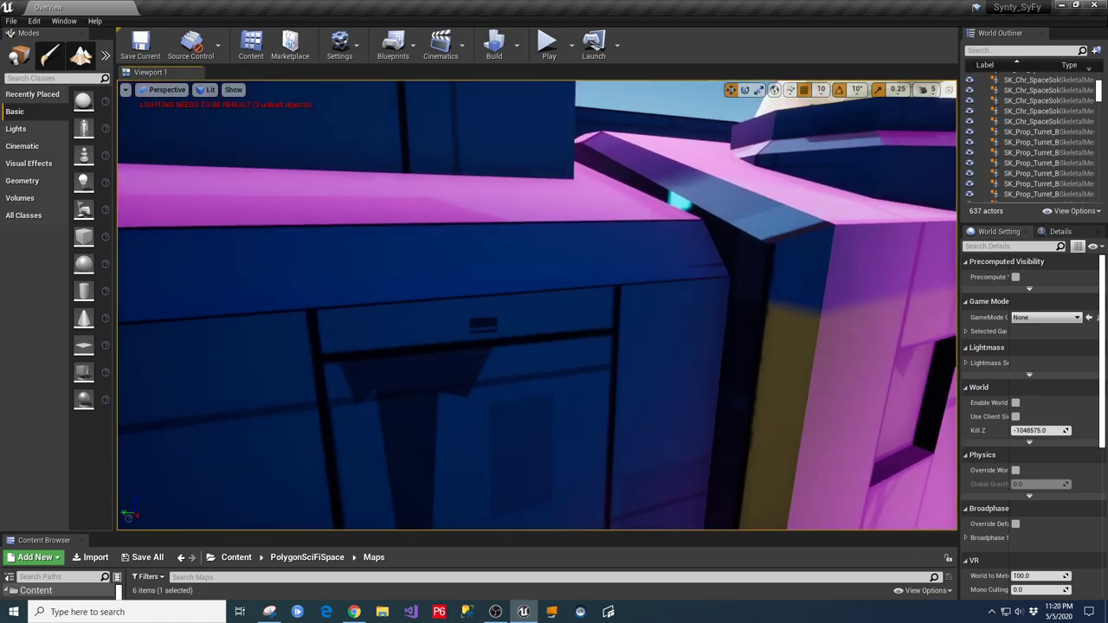
{"action": "key", "text": "w"}
{"action": "right_click_drag", "start_coordinate": [536, 305], "coordinate": [857, 286]}
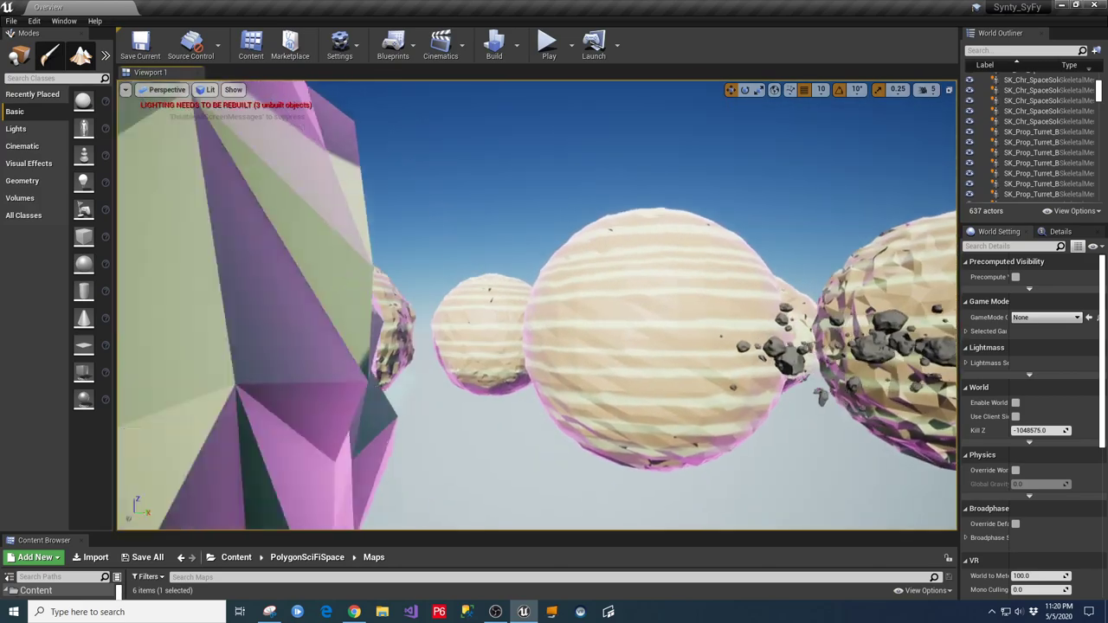
Return to an overview of the asset rows on the platform and set the camera speed to 2.
{"action": "right_click_drag", "start_coordinate": [515, 273], "coordinate": [494, 372]}
{"action": "key", "text": "s"}
{"action": "key", "text": "w"}
{"action": "right_click_drag", "start_coordinate": [519, 294], "coordinate": [579, 294]}
{"action": "key", "text": "w"}
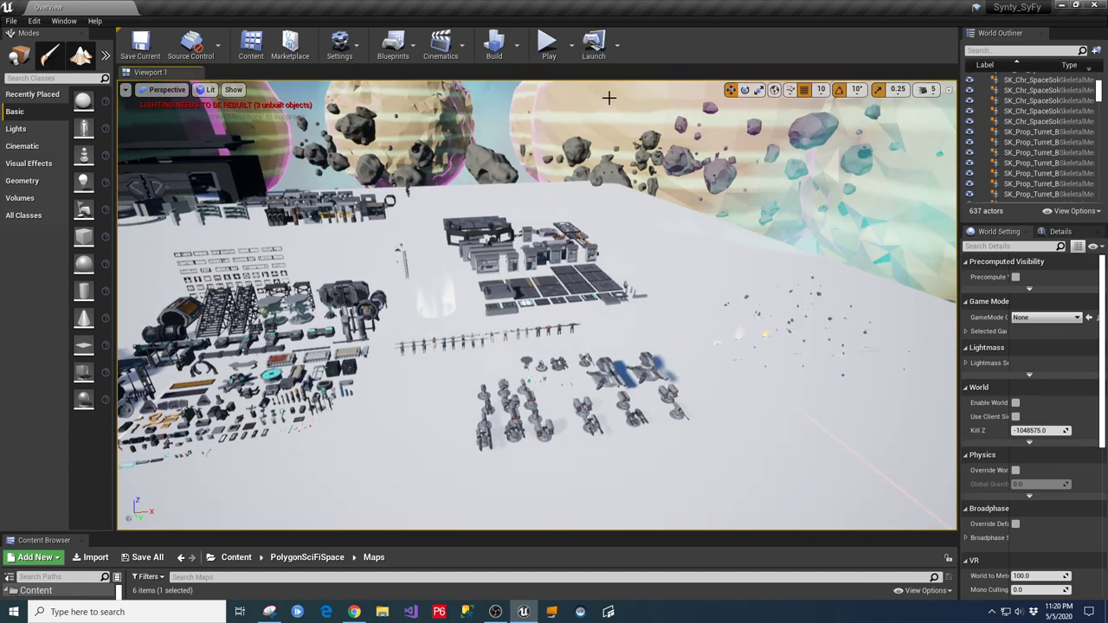
{"action": "left_click", "coordinate": [931, 89]}
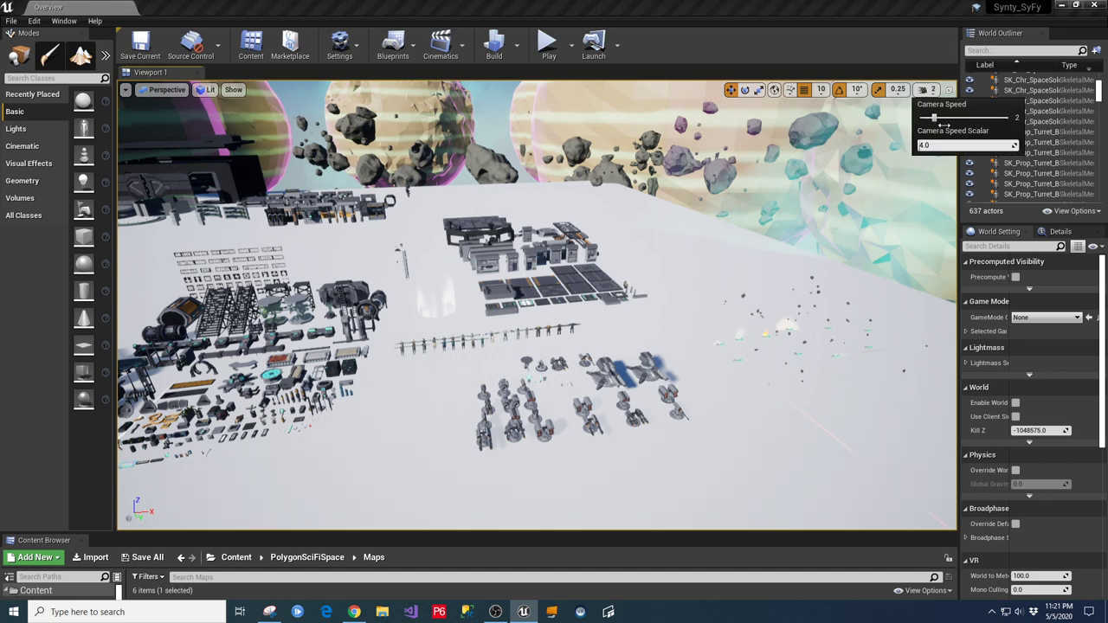
{"action": "left_click", "coordinate": [740, 473]}
Examine the rows of props, including screens, pipes, crates, plants and room signs.
{"action": "right_click_drag", "start_coordinate": [740, 474], "coordinate": [740, 606]}
{"action": "right_click_drag", "start_coordinate": [740, 473], "coordinate": [615, 255]}
{"action": "key", "text": "d"}
{"action": "right_click_drag", "start_coordinate": [322, 242], "coordinate": [325, 267]}
{"action": "key", "text": "w"}
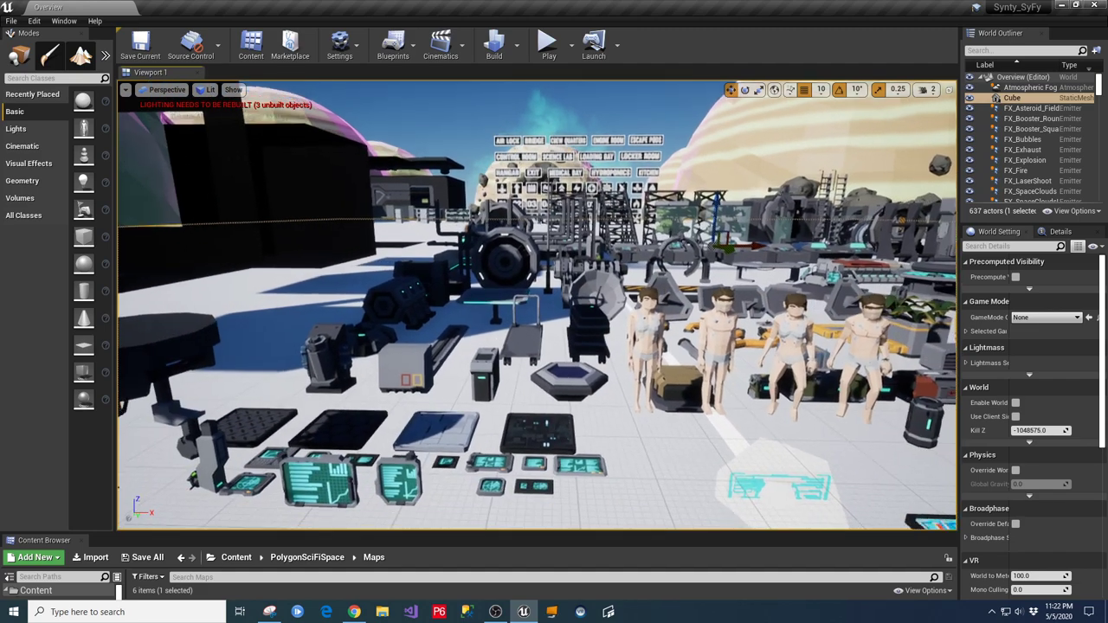
{"action": "right_click_drag", "start_coordinate": [325, 267], "coordinate": [325, 267]}
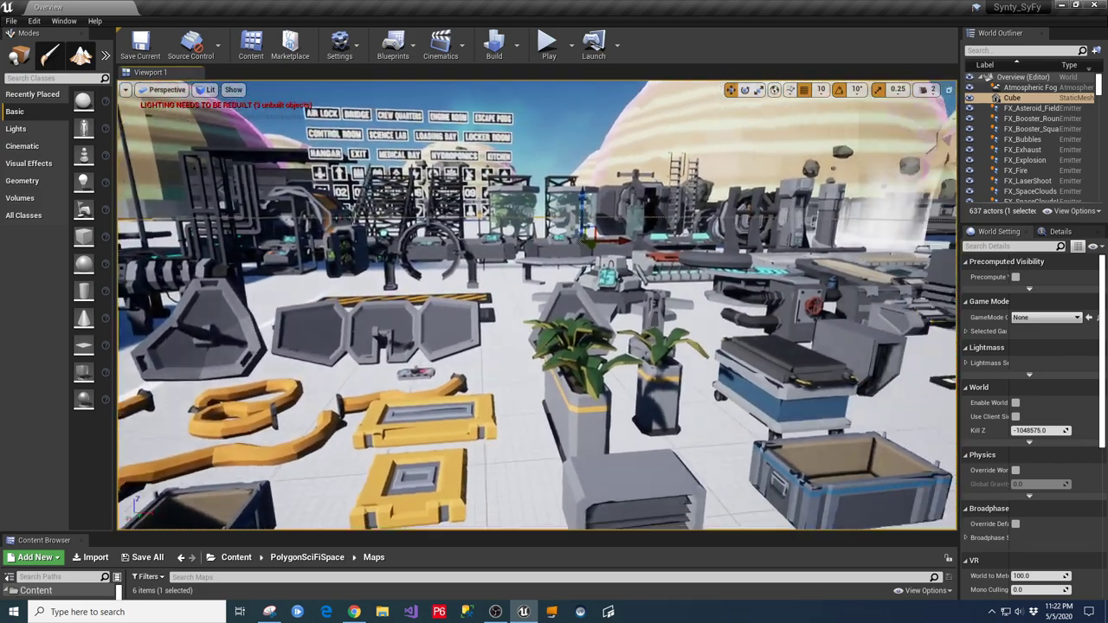
{"action": "right_click_drag", "start_coordinate": [537, 305], "coordinate": [658, 269]}
{"action": "right_click_drag", "start_coordinate": [554, 305], "coordinate": [640, 380]}
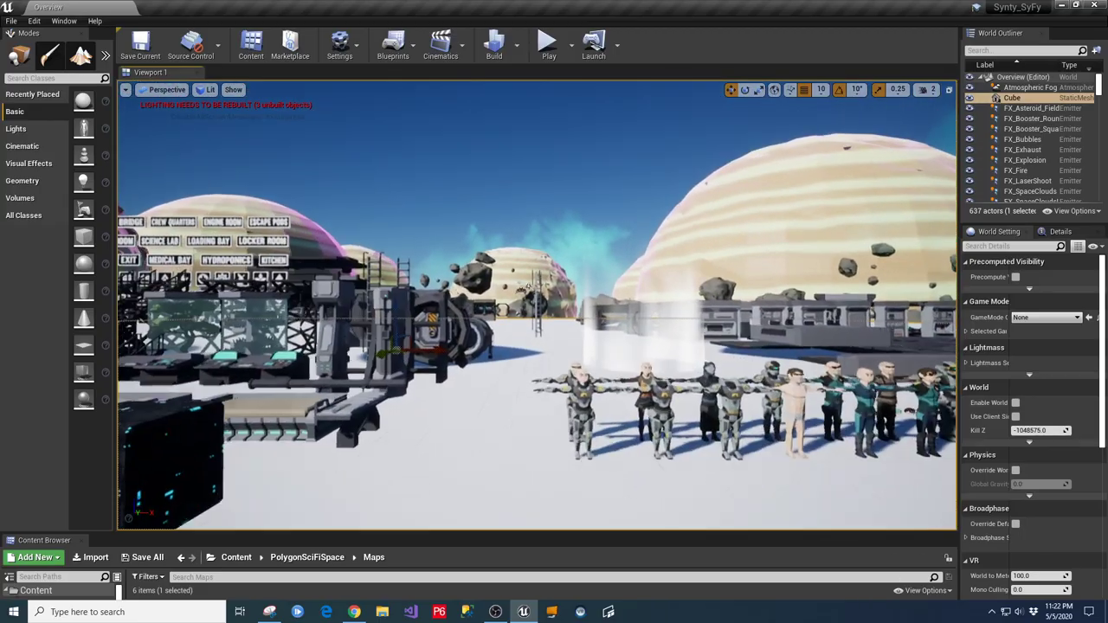
Inspect the front of the character lineup, including the armoured soldiers and crew members.
{"action": "right_click_drag", "start_coordinate": [536, 304], "coordinate": [520, 370]}
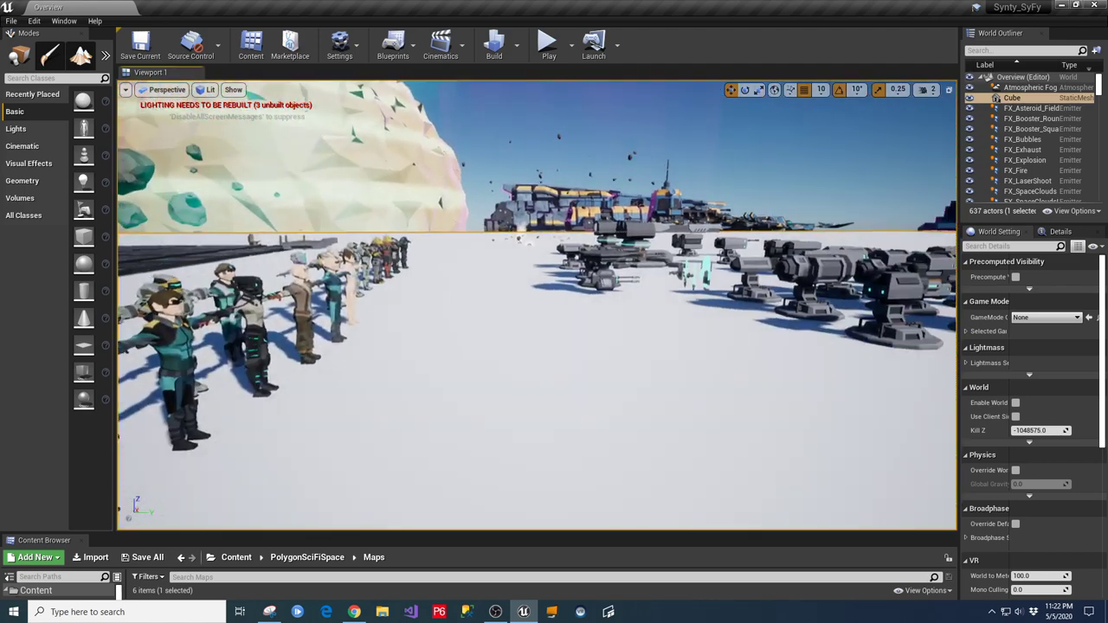
{"action": "right_click_drag", "start_coordinate": [537, 304], "coordinate": [402, 337]}
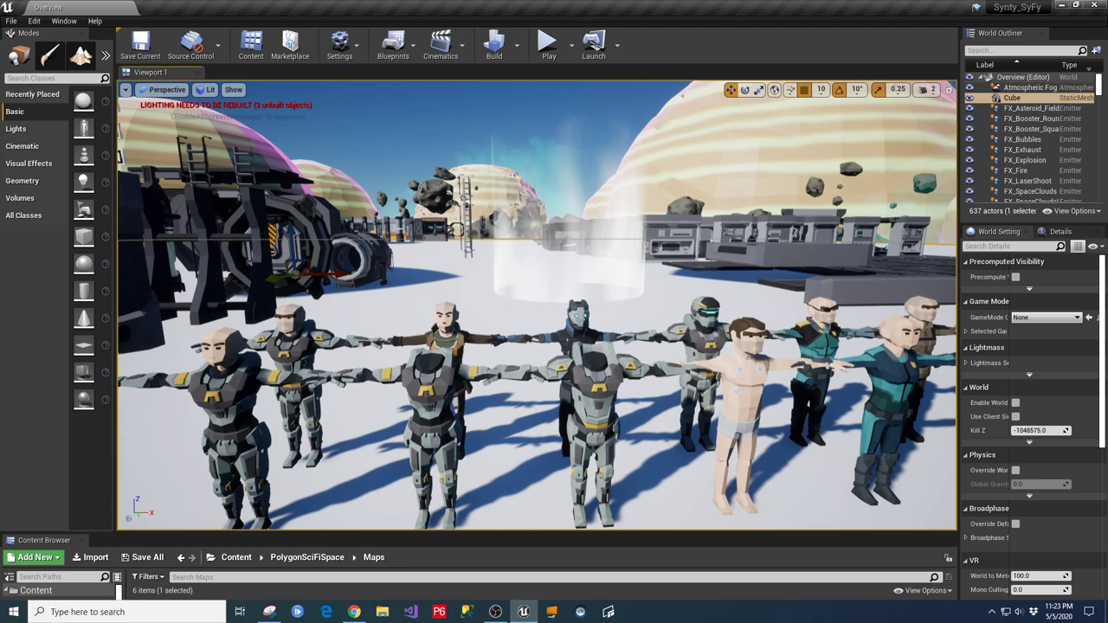
{"action": "right_click_drag", "start_coordinate": [402, 337], "coordinate": [350, 327]}
{"action": "key", "text": "w"}
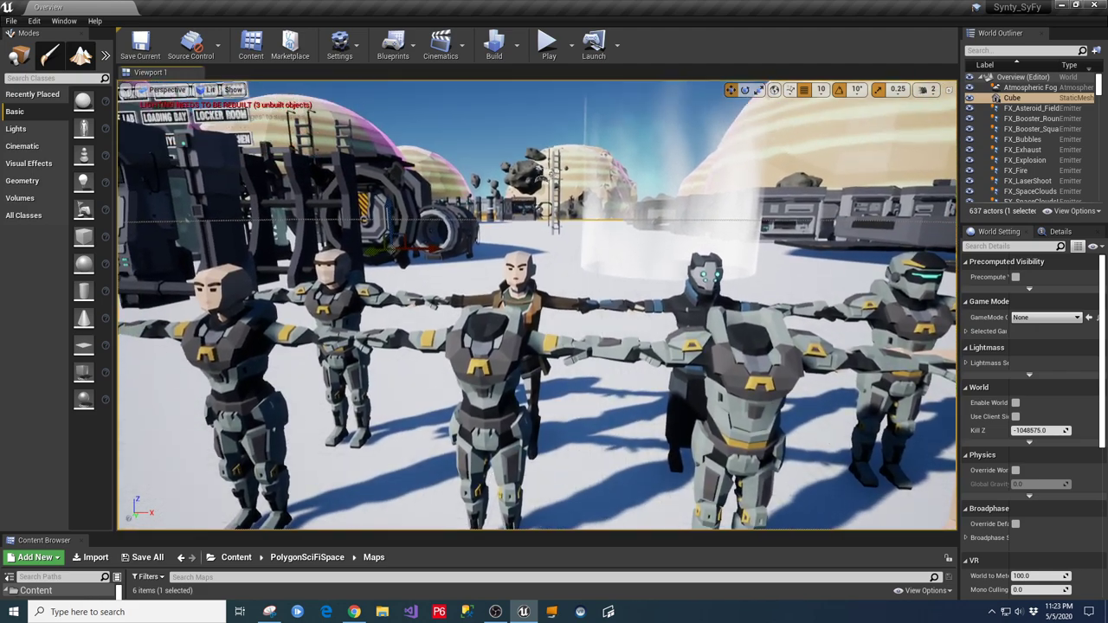
{"action": "right_click_drag", "start_coordinate": [468, 303], "coordinate": [547, 298]}
{"action": "key", "text": "a"}
{"action": "key", "text": "d"}
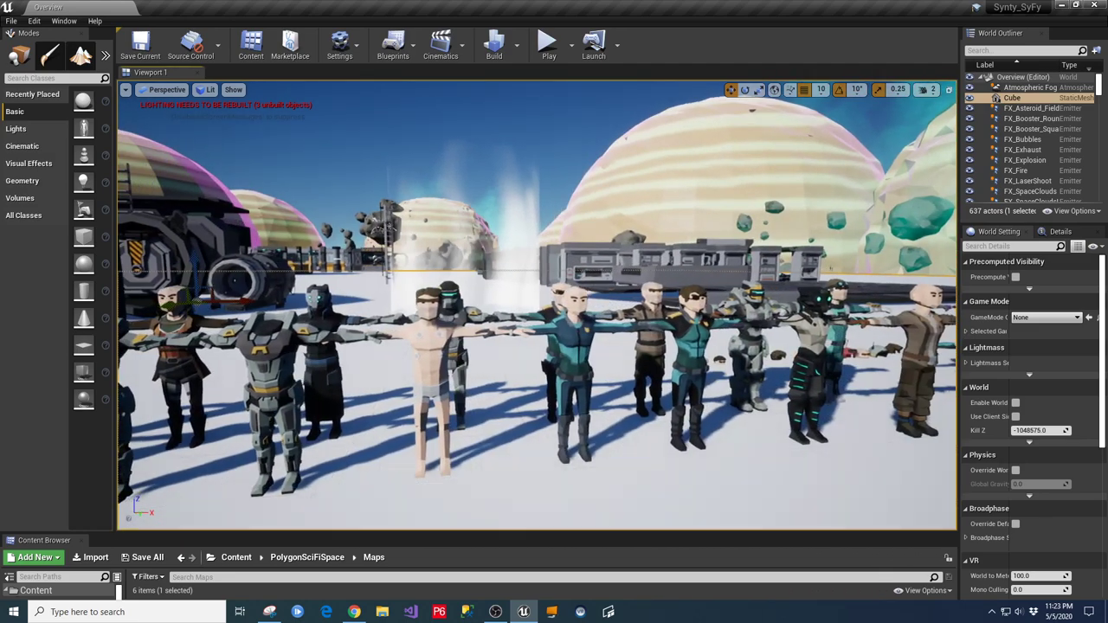
Examine the separate head and hair attachments laid out on the ground near the characters.
{"action": "key", "text": "w"}
{"action": "right_click_drag", "start_coordinate": [396, 218], "coordinate": [511, 305]}
{"action": "right_click_drag", "start_coordinate": [528, 355], "coordinate": [533, 380]}
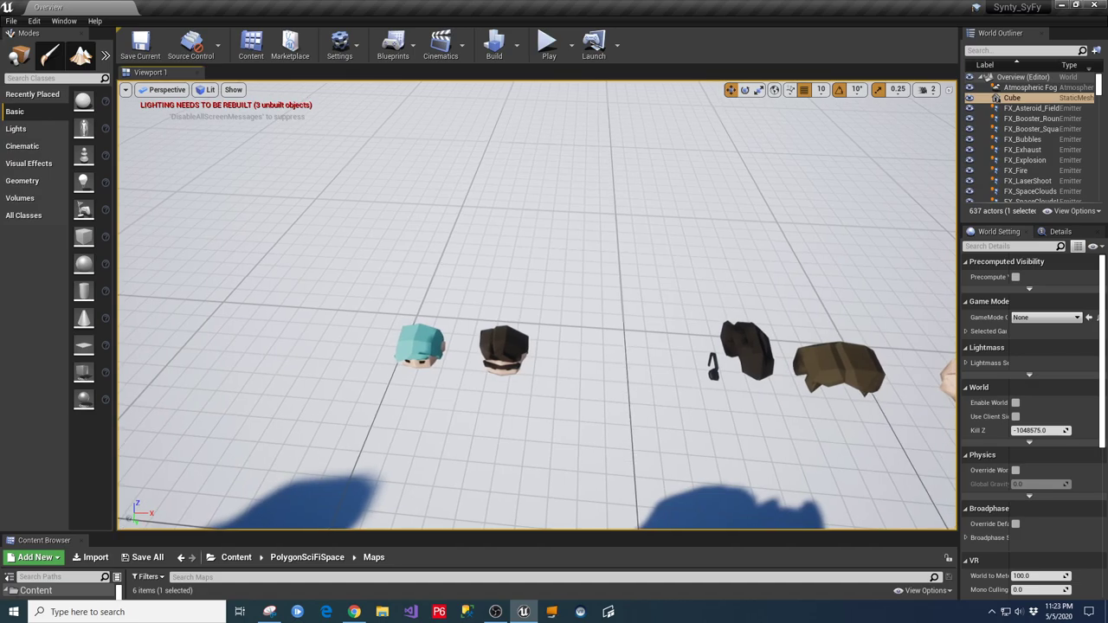
{"action": "right_click_drag", "start_coordinate": [533, 380], "coordinate": [602, 233]}
Inspect the rest of the character lineup, from the crew and robot to the heavily armoured figures.
{"action": "right_click_drag", "start_coordinate": [541, 287], "coordinate": [684, 327]}
{"action": "key", "text": "d"}
{"action": "key", "text": "w"}
{"action": "key", "text": "s"}
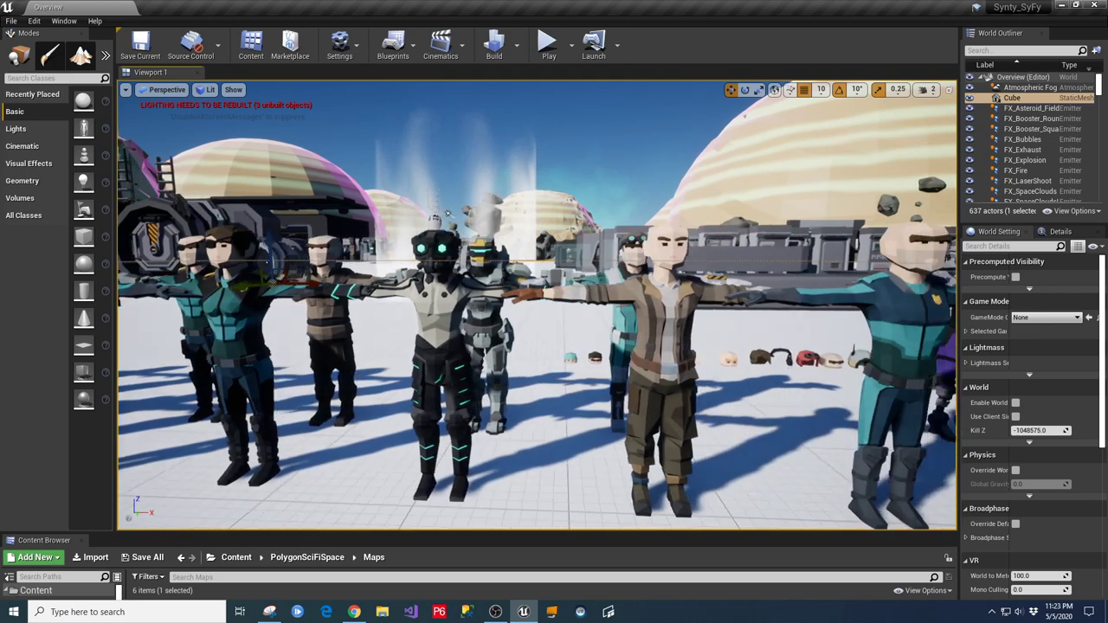
{"action": "key", "text": "d"}
{"action": "mouse_move", "coordinate": [537, 311]}
{"action": "right_mouse_down"}
{"action": "mouse_move", "coordinate": [597, 315]}
{"action": "mouse_move", "coordinate": [546, 324]}
{"action": "mouse_move", "coordinate": [675, 325]}
{"action": "mouse_move", "coordinate": [551, 325]}
{"action": "right_mouse_up"}
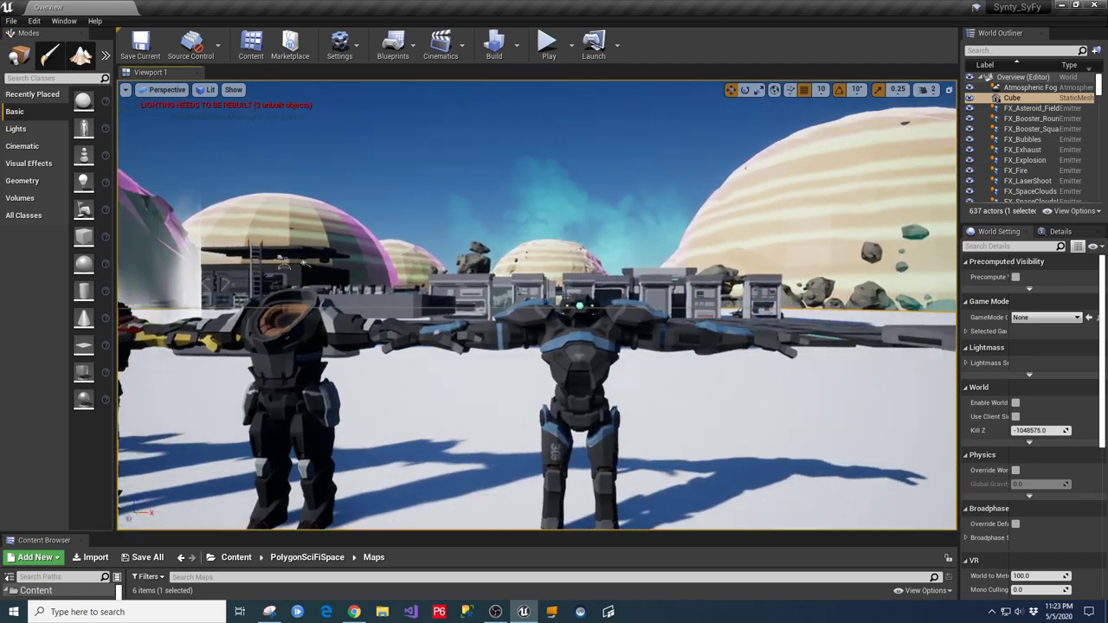
Examine the control consoles, stairs, room signs, interior wall modules, floor tiles and pipes.
{"action": "right_click_drag", "start_coordinate": [564, 325], "coordinate": [585, 325]}
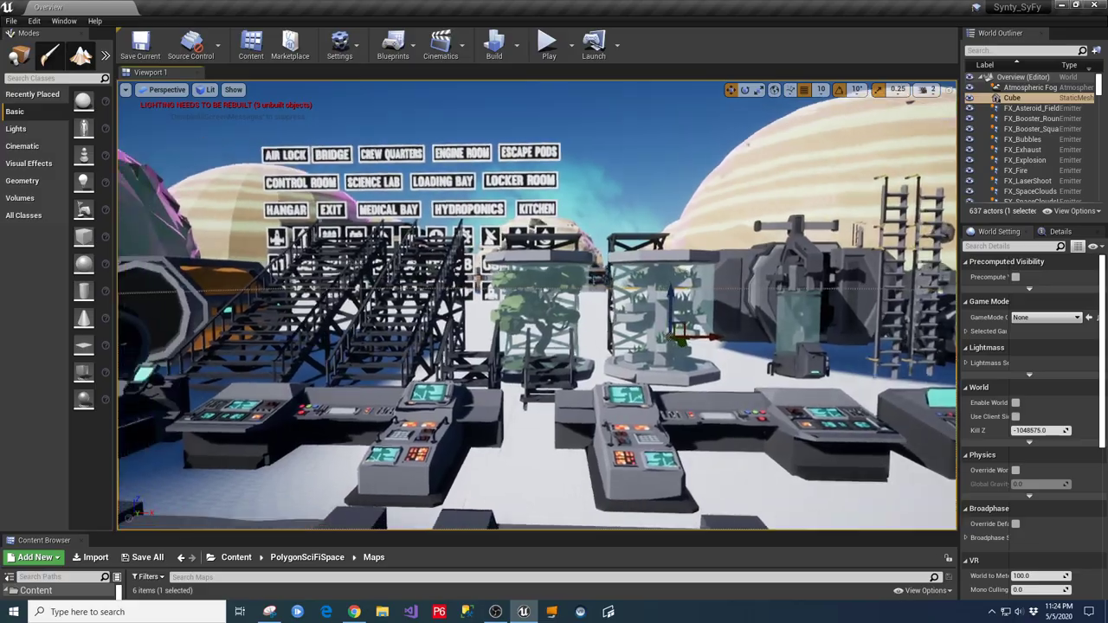
{"action": "right_click_drag", "start_coordinate": [537, 305], "coordinate": [450, 305]}
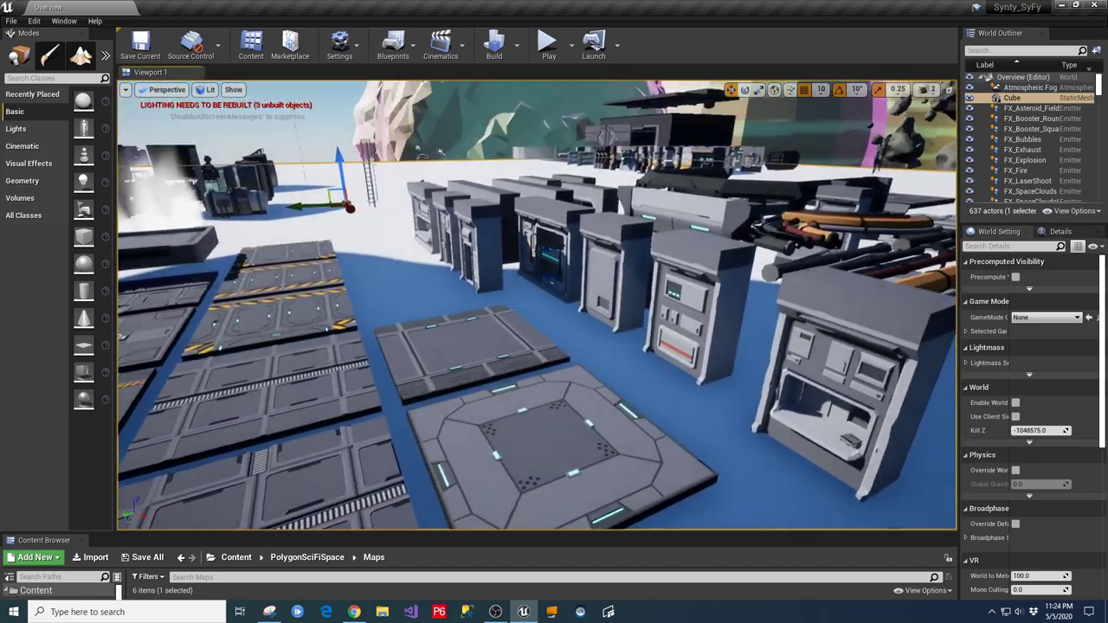
{"action": "right_click_drag", "start_coordinate": [536, 304], "coordinate": [520, 260]}
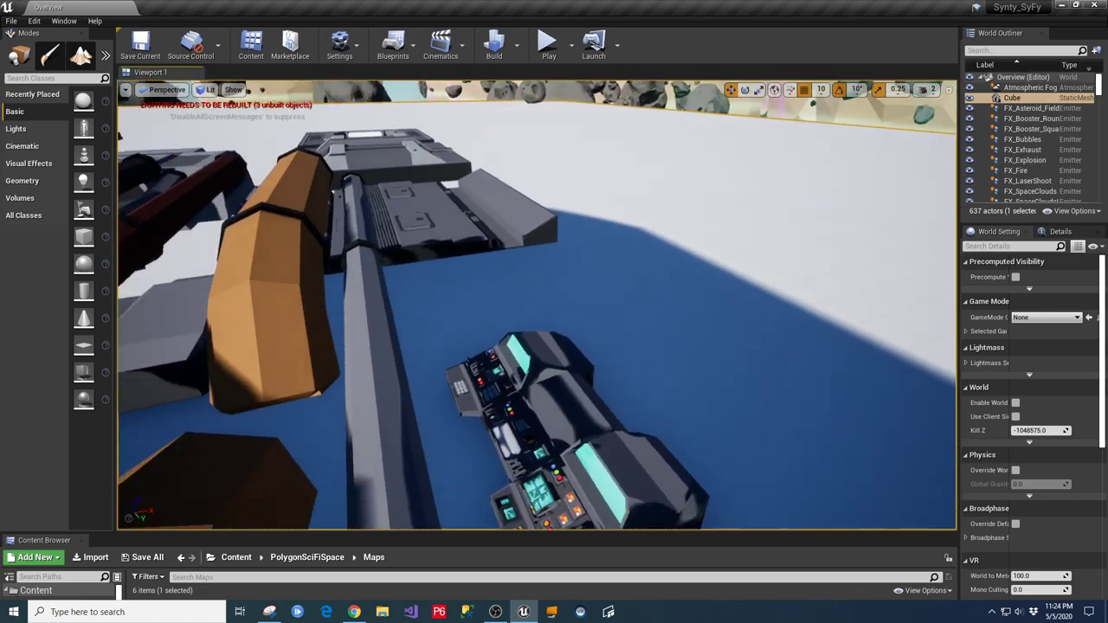
{"action": "right_click_drag", "start_coordinate": [537, 305], "coordinate": [693, 381]}
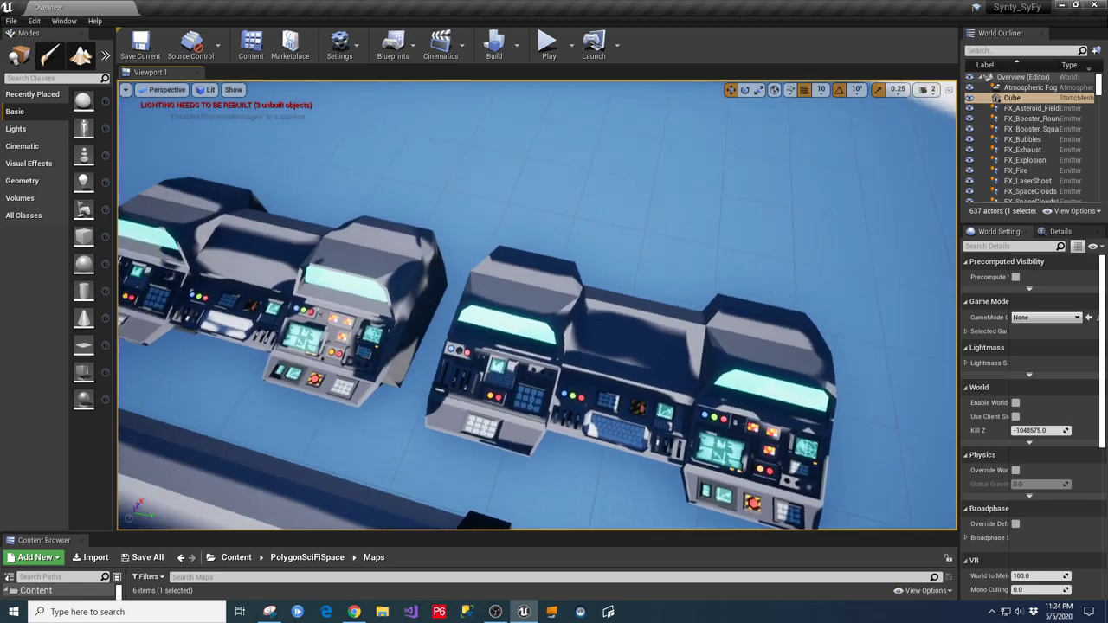
{"action": "right_click_drag", "start_coordinate": [537, 304], "coordinate": [433, 139]}
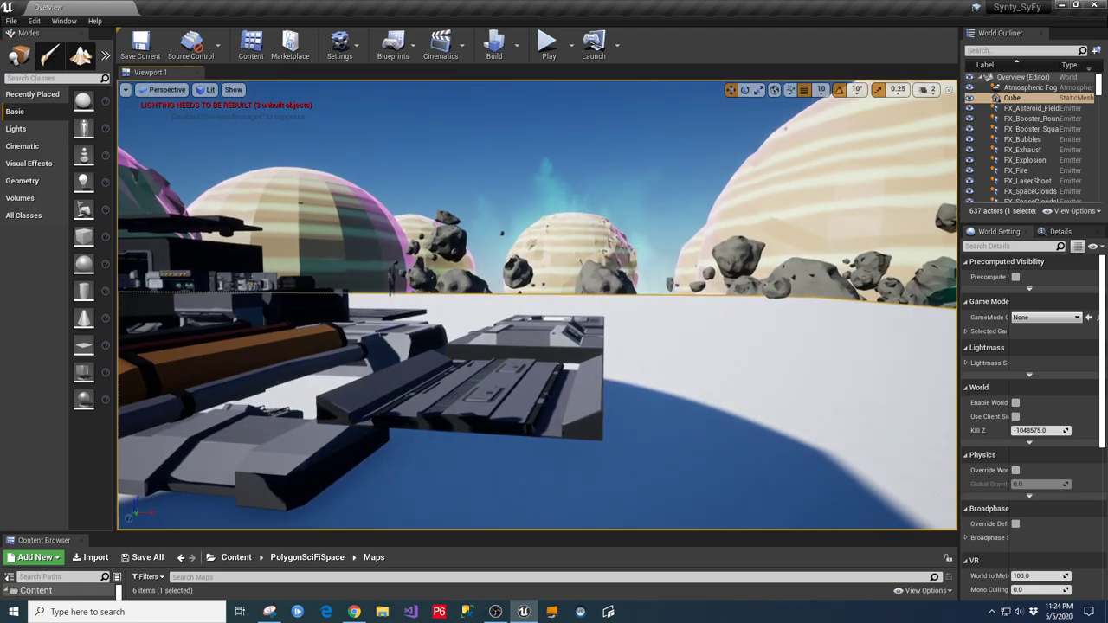
Inspect the hydroponic planter walls, the hangar building and the modular door and wall pieces.
{"action": "right_click_drag", "start_coordinate": [493, 272], "coordinate": [524, 314]}
{"action": "key", "text": "w"}
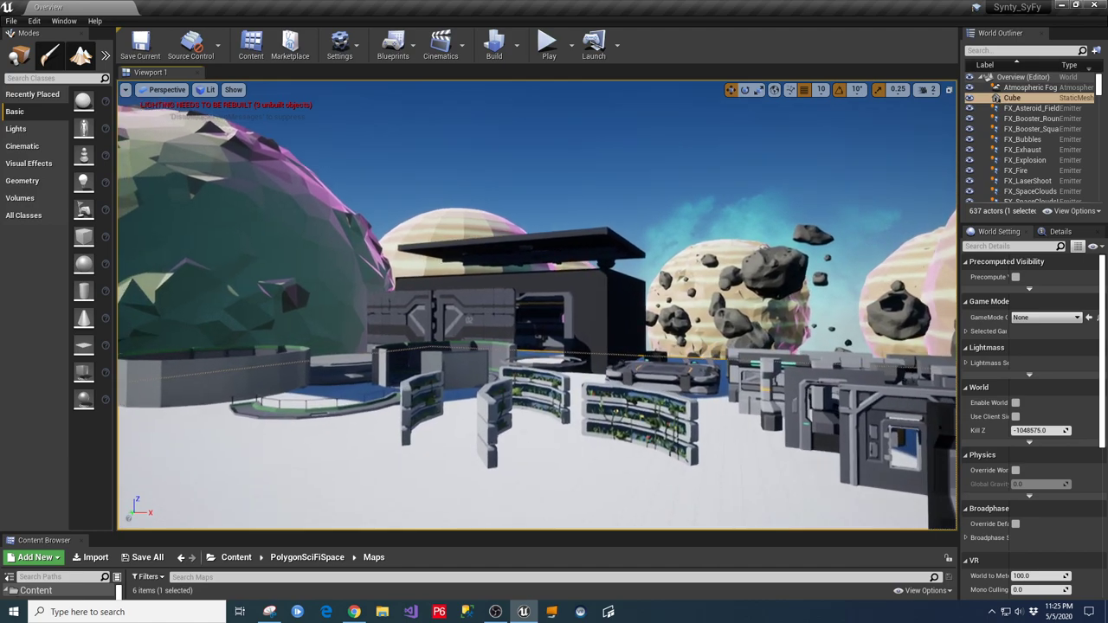
{"action": "right_click_drag", "start_coordinate": [524, 313], "coordinate": [551, 314]}
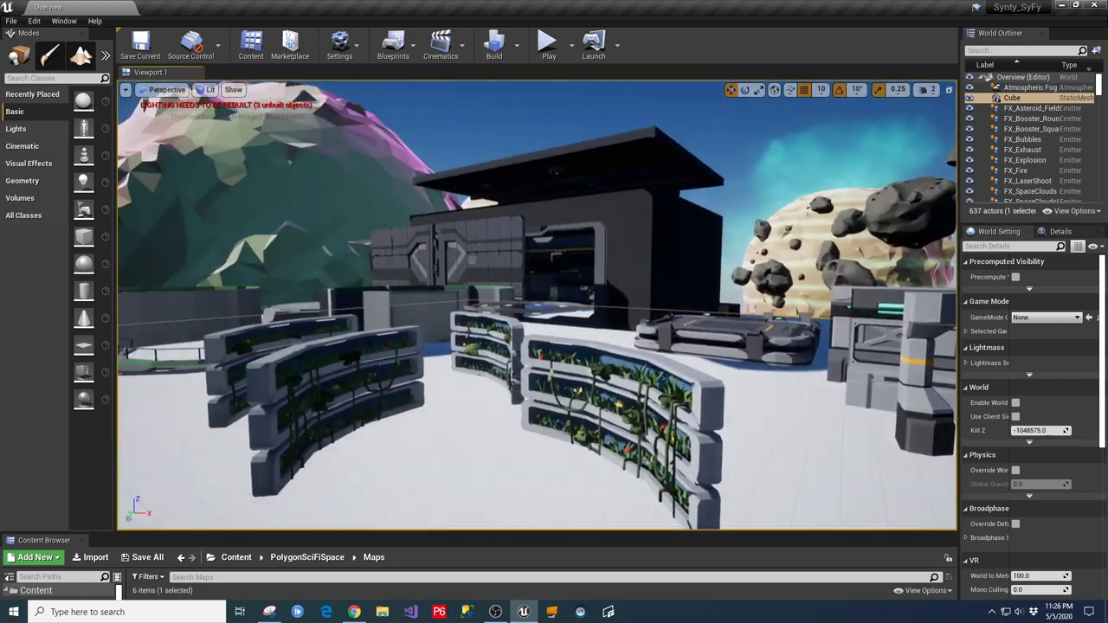
Inspect the modular door frames, window walls and circular hatch pieces of the overview level from close up and from above.
{"action": "right_click_drag", "start_coordinate": [536, 305], "coordinate": [657, 390]}
{"action": "right_click_drag", "start_coordinate": [562, 329], "coordinate": [567, 337]}
{"action": "right_click_drag", "start_coordinate": [536, 305], "coordinate": [558, 258]}
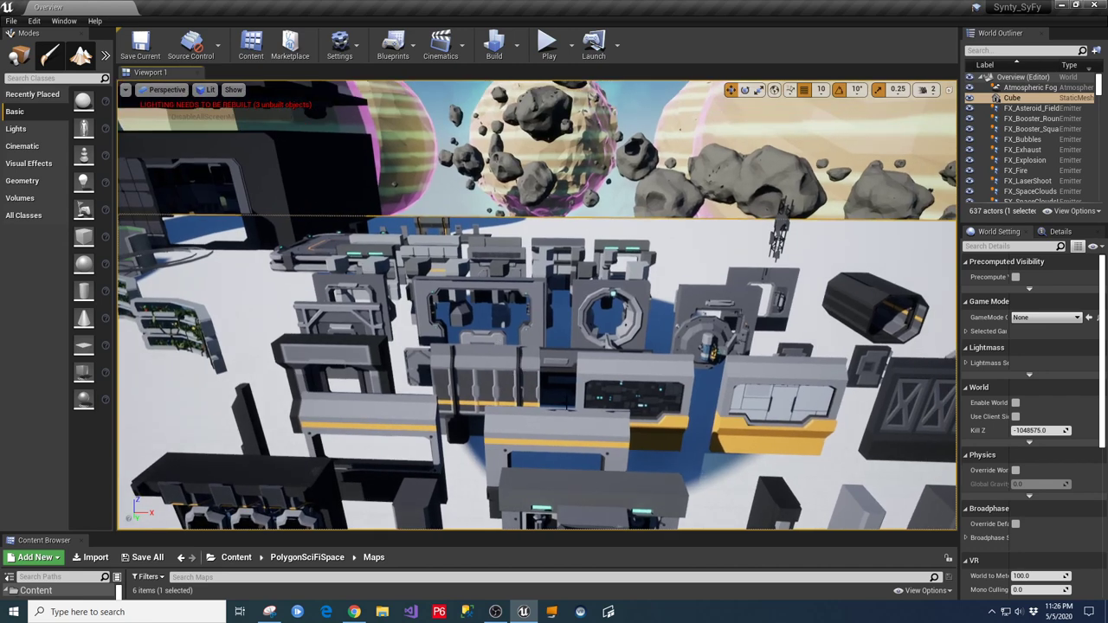
Examine the ship bridge pieces, including the floor, surrounding window frames and cockpit control consoles.
{"action": "right_click_drag", "start_coordinate": [537, 305], "coordinate": [571, 437]}
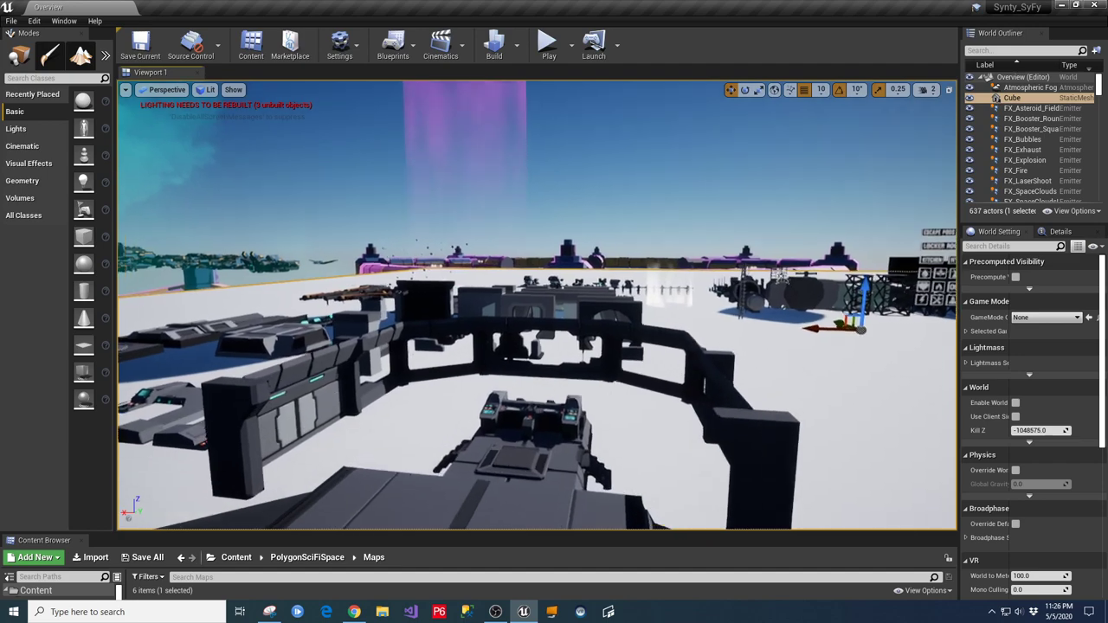
{"action": "right_click_drag", "start_coordinate": [670, 363], "coordinate": [681, 397]}
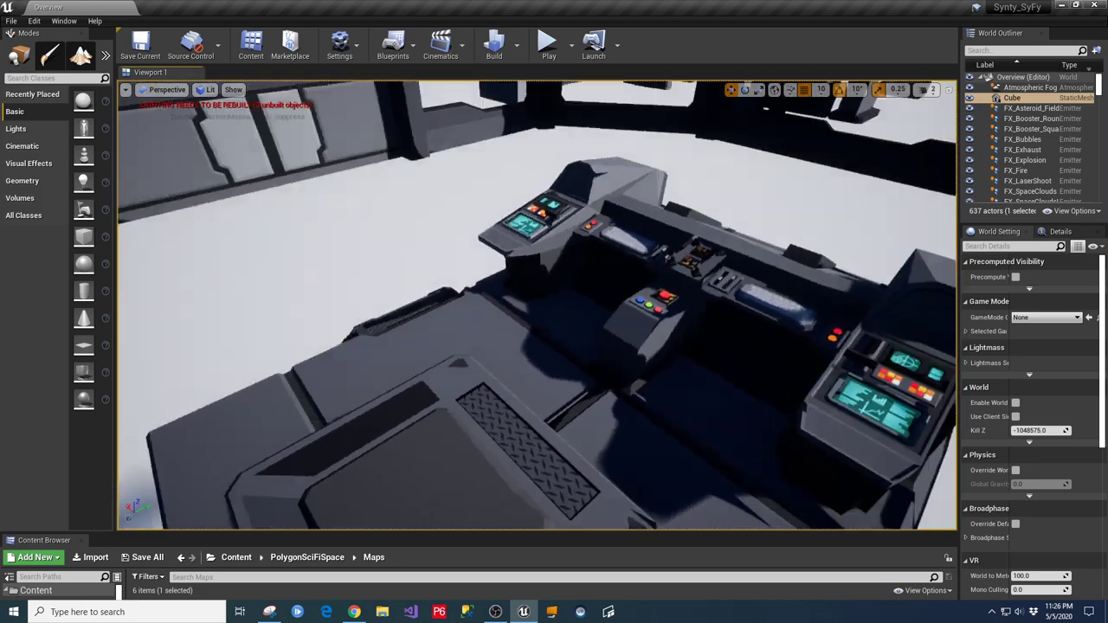
{"action": "right_click_drag", "start_coordinate": [680, 396], "coordinate": [594, 388]}
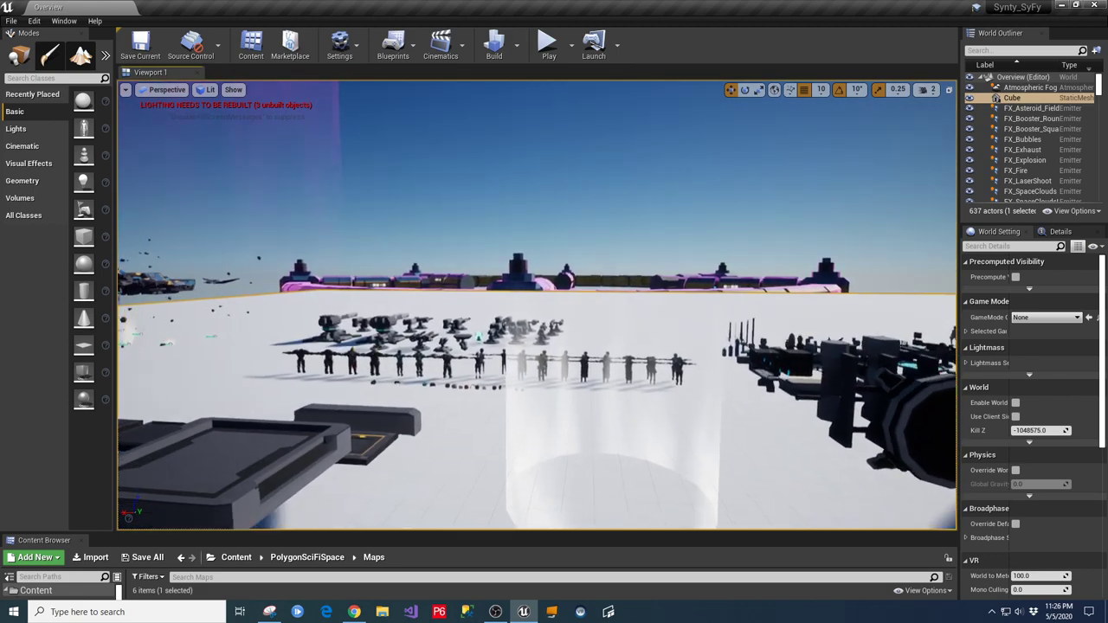
Survey the planets, asteroids and space clouds at the far edge of the overview level.
{"action": "right_click_drag", "start_coordinate": [537, 304], "coordinate": [207, 364]}
{"action": "key", "text": "w"}
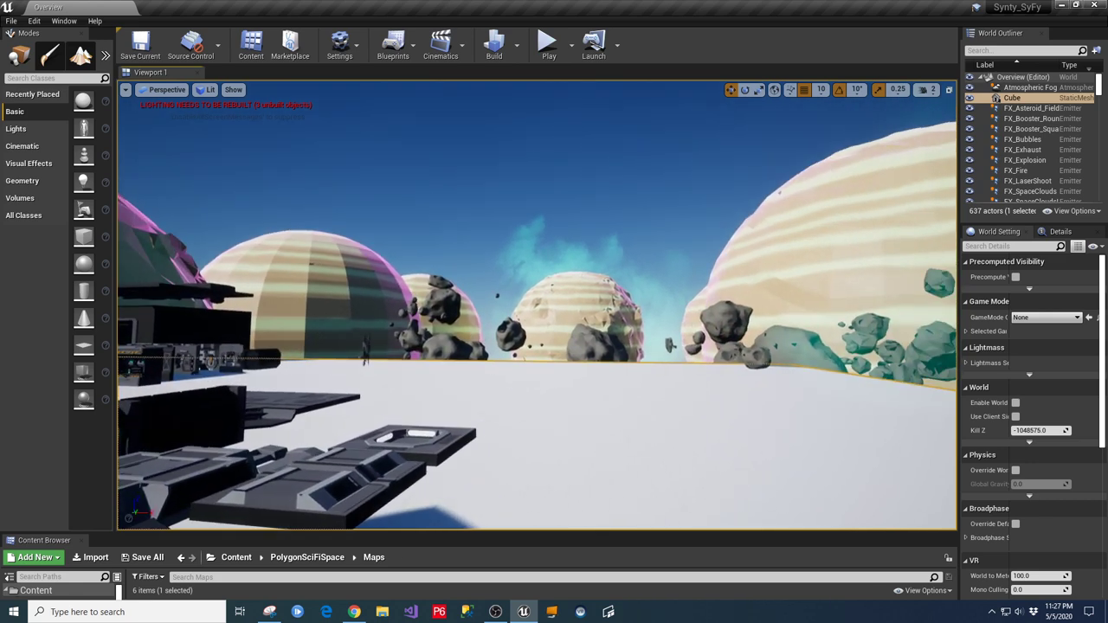
{"action": "right_click_drag", "start_coordinate": [566, 401], "coordinate": [625, 400]}
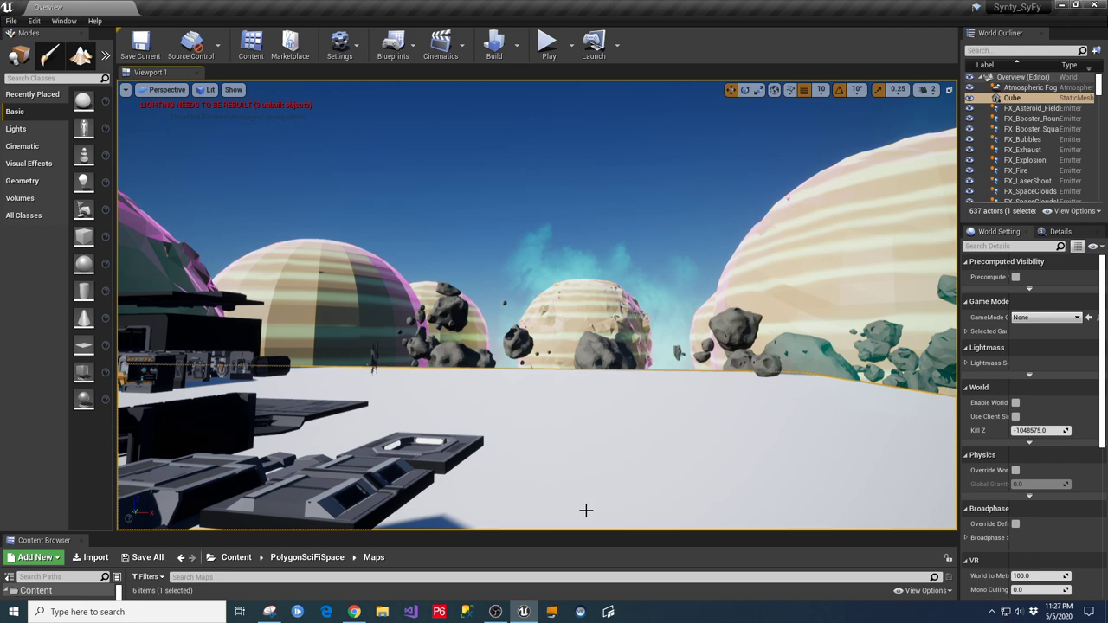
Open the Demonstration_Exterior level and view its large ships, wheel-shaped station, warp gate and ringed planet.
{"action": "left_click_drag", "start_coordinate": [586, 536], "coordinate": [598, 385]}
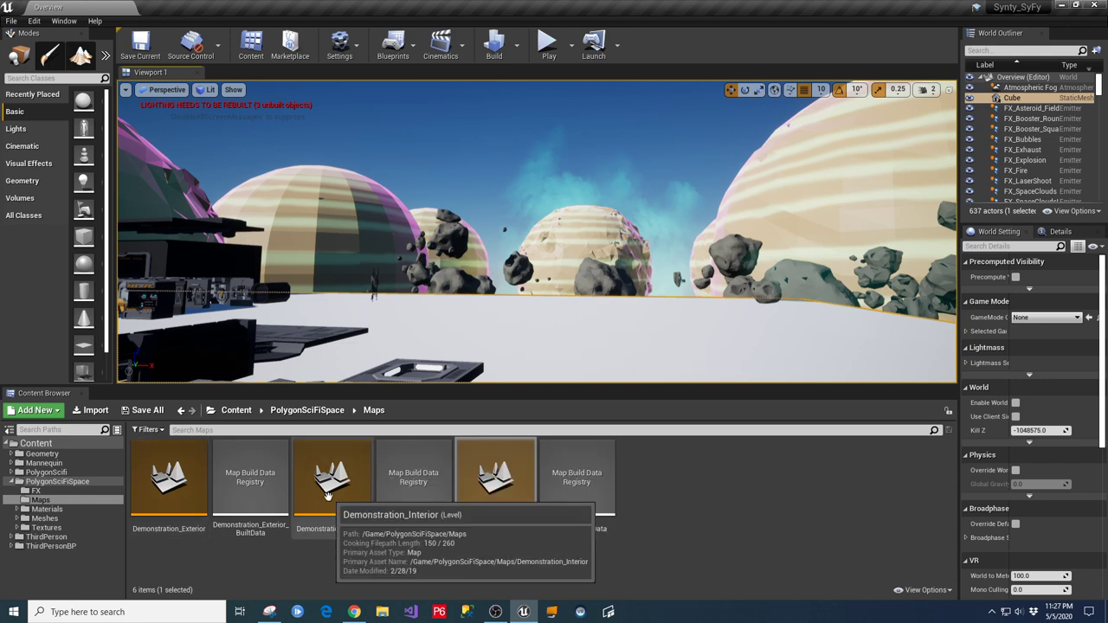
{"action": "double_click", "coordinate": [181, 490]}
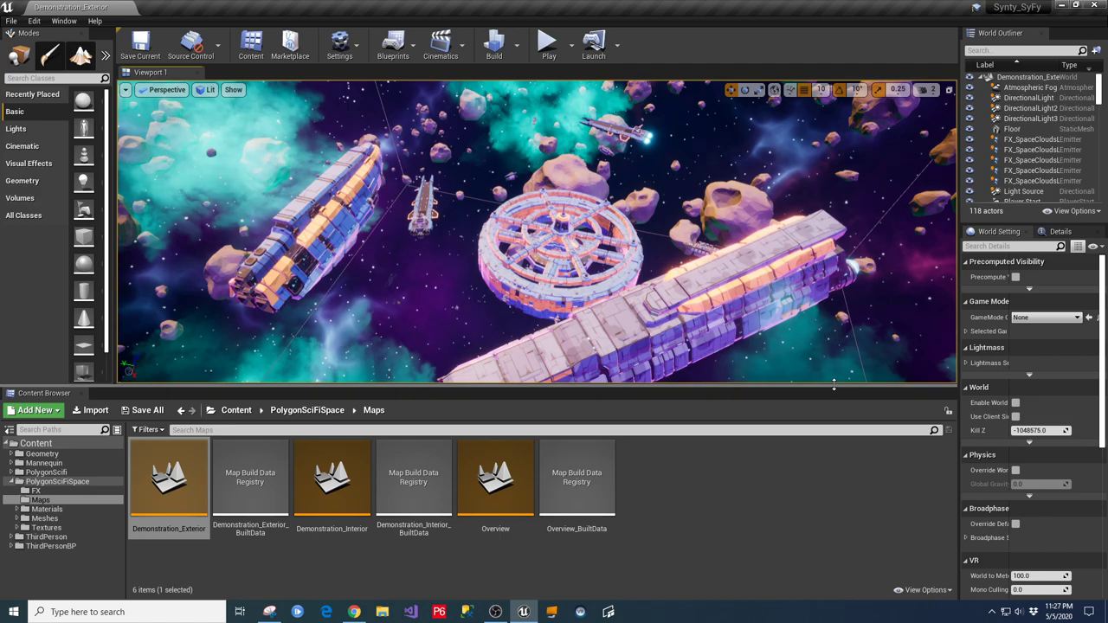
{"action": "left_click_drag", "start_coordinate": [834, 393], "coordinate": [833, 462]}
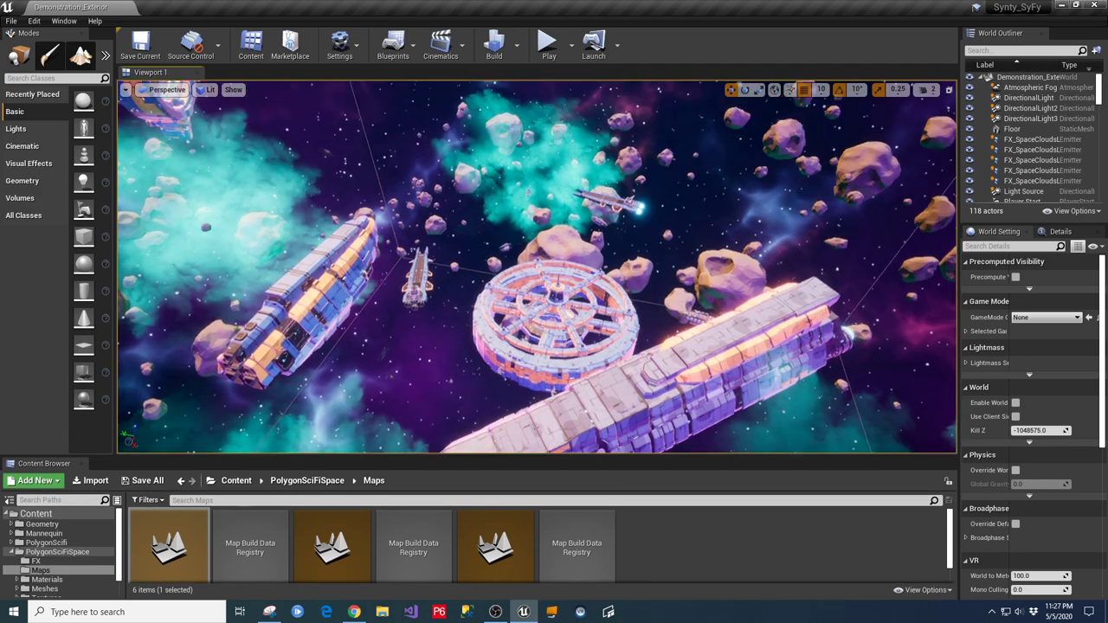
{"action": "right_click_drag", "start_coordinate": [537, 266], "coordinate": [800, 86]}
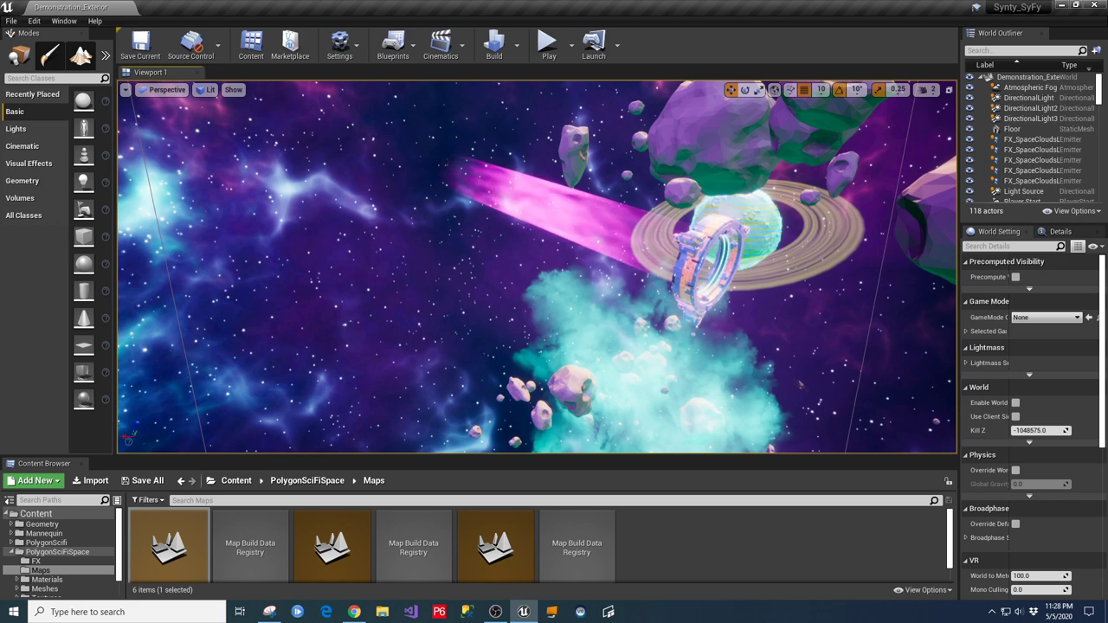
Set the viewport camera speed to 5 and fly towards the asteroids in the exterior level.
{"action": "left_click", "coordinate": [654, 351]}
{"action": "right_click_drag", "start_coordinate": [654, 352], "coordinate": [535, 291]}
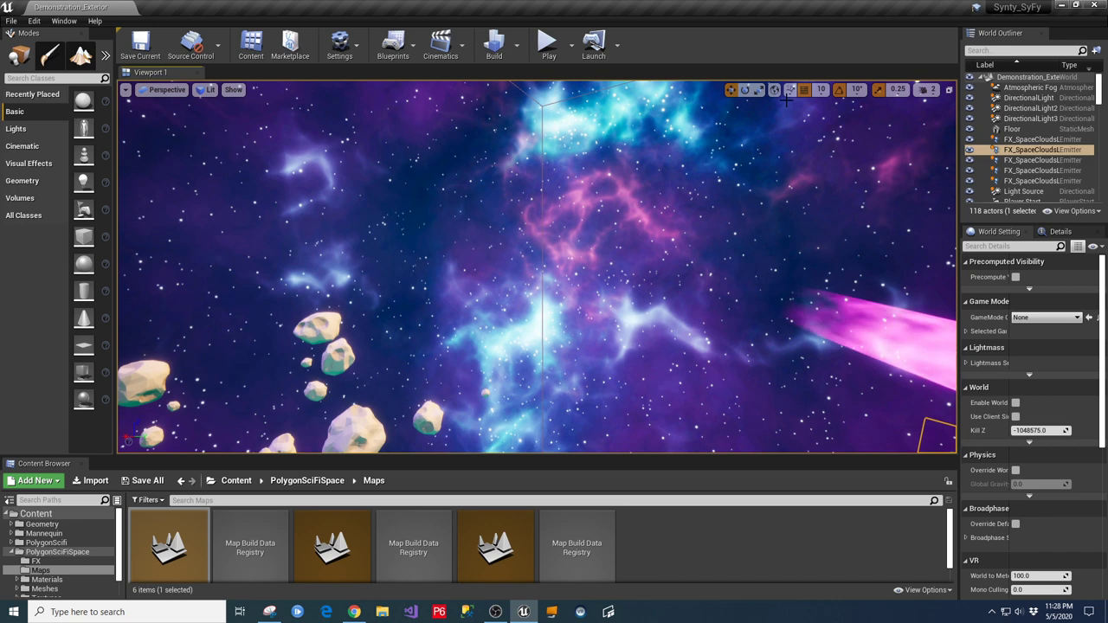
{"action": "left_click", "coordinate": [928, 90]}
{"action": "left_click", "coordinate": [734, 226]}
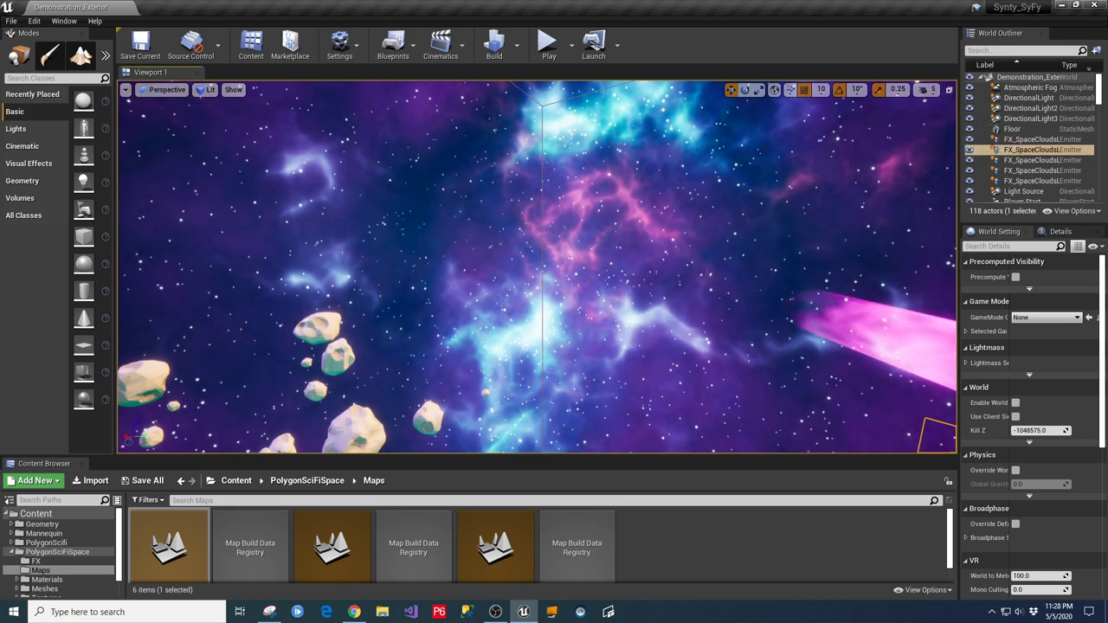
{"action": "right_click_drag", "start_coordinate": [733, 226], "coordinate": [613, 226]}
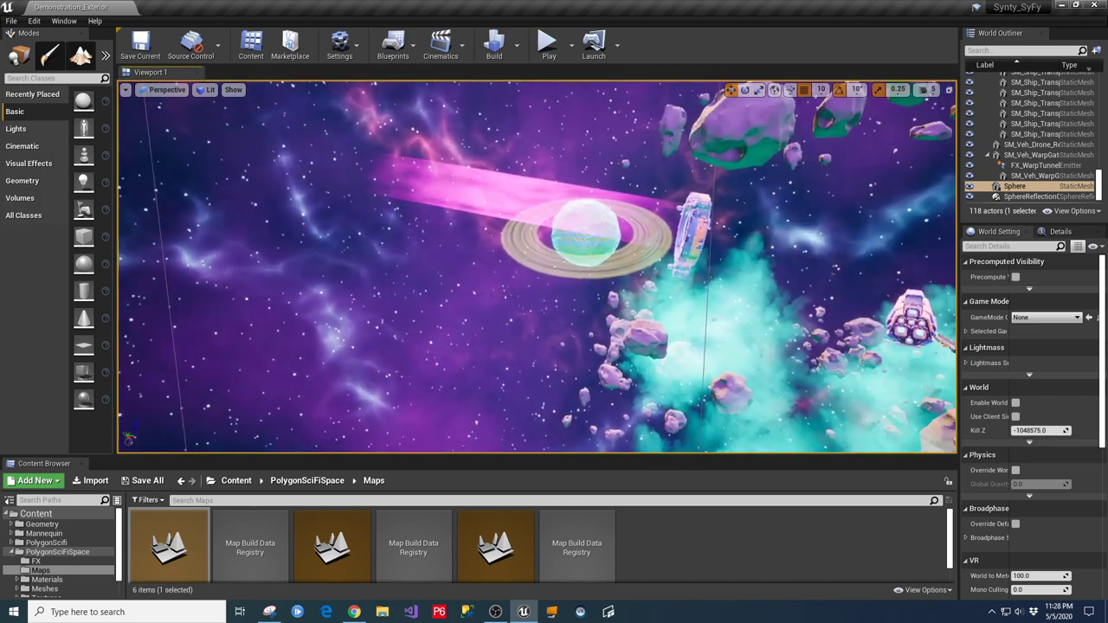
Tour the exterior level's asteroid field, transport ships, wheel-shaped station and small fighters.
{"action": "right_click_drag", "start_coordinate": [537, 267], "coordinate": [827, 394]}
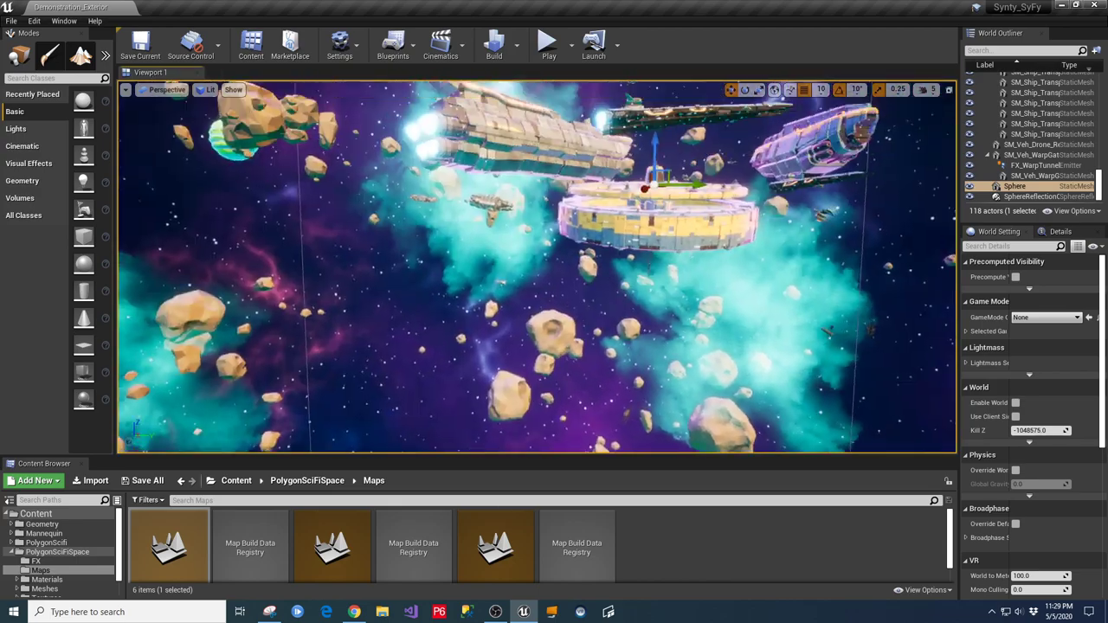
{"action": "right_click_drag", "start_coordinate": [537, 267], "coordinate": [606, 199]}
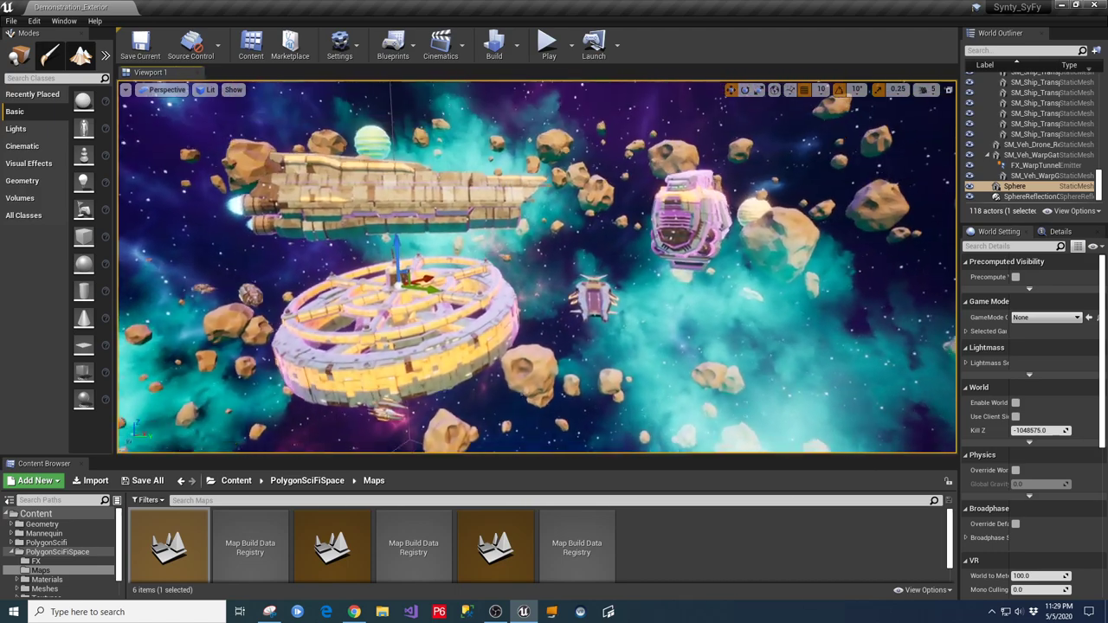
{"action": "key", "text": "w"}
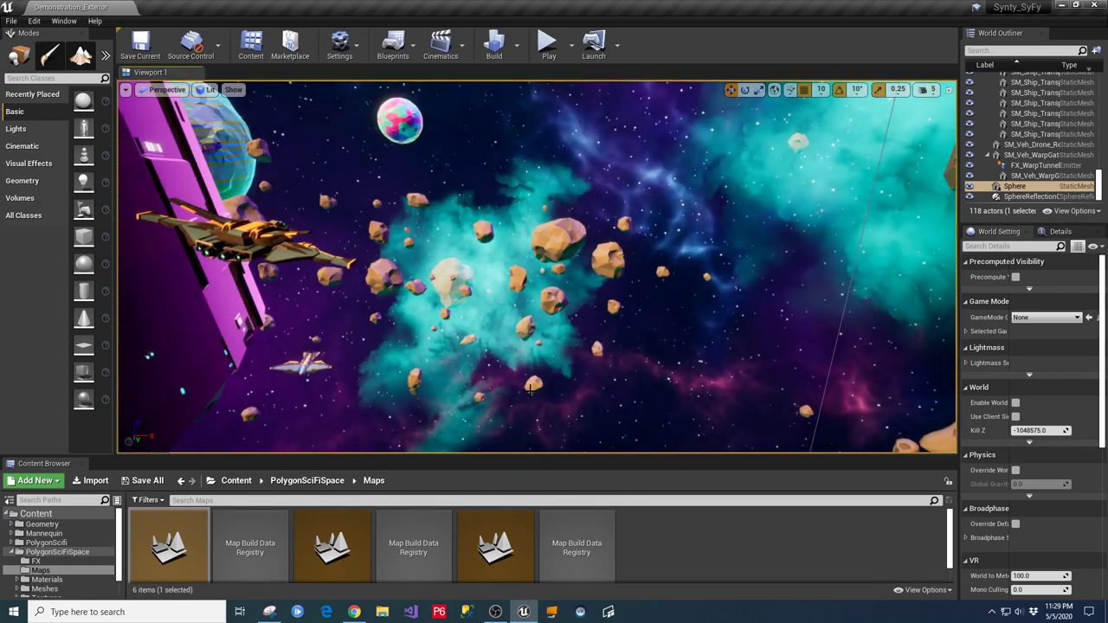
Open the Demonstration_Interior level and look over its hangar in an enlarged viewport.
{"action": "left_click_drag", "start_coordinate": [490, 454], "coordinate": [491, 399]}
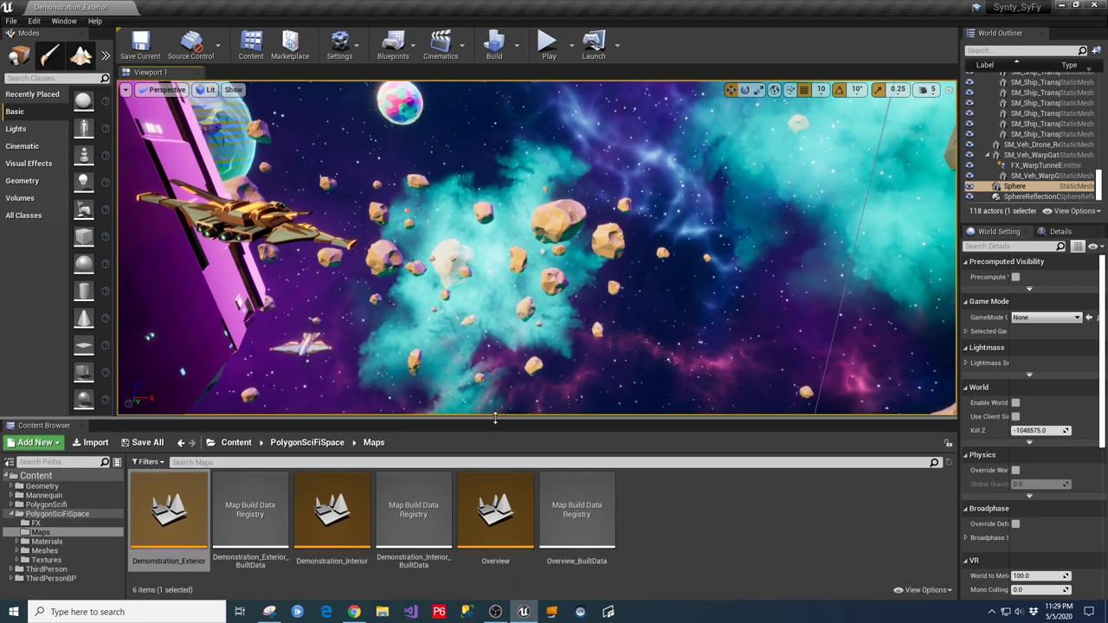
{"action": "double_click", "coordinate": [329, 506]}
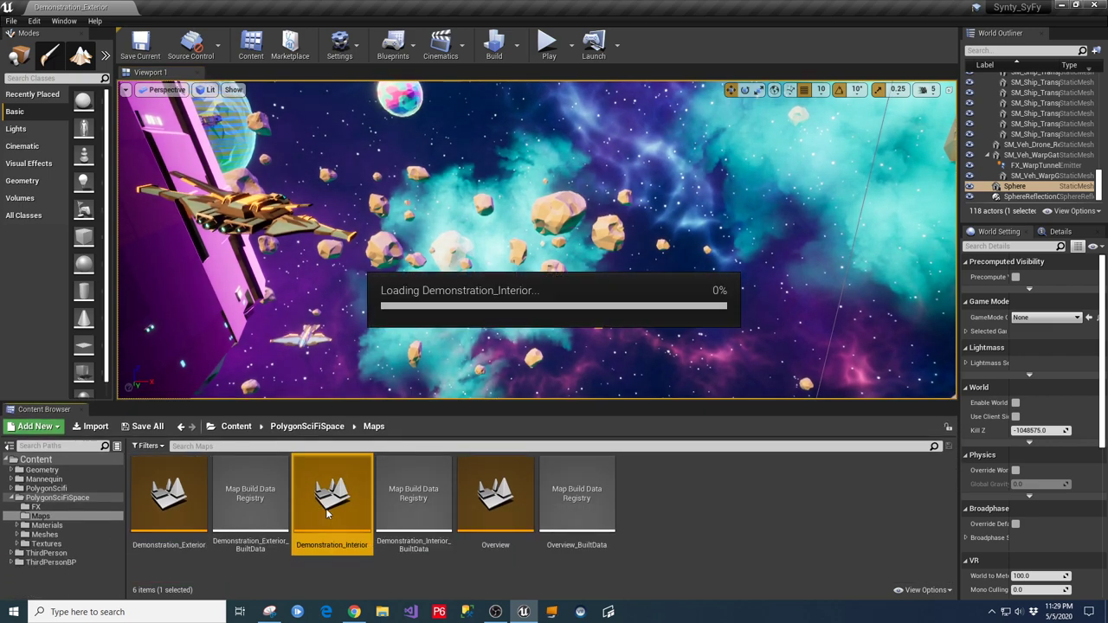
{"action": "left_click_drag", "start_coordinate": [635, 403], "coordinate": [635, 502]}
{"action": "right_click_drag", "start_coordinate": [537, 291], "coordinate": [296, 291]}
{"action": "key", "text": "w"}
{"action": "key", "text": "s"}
{"action": "key", "text": "w"}
{"action": "key", "text": "s"}
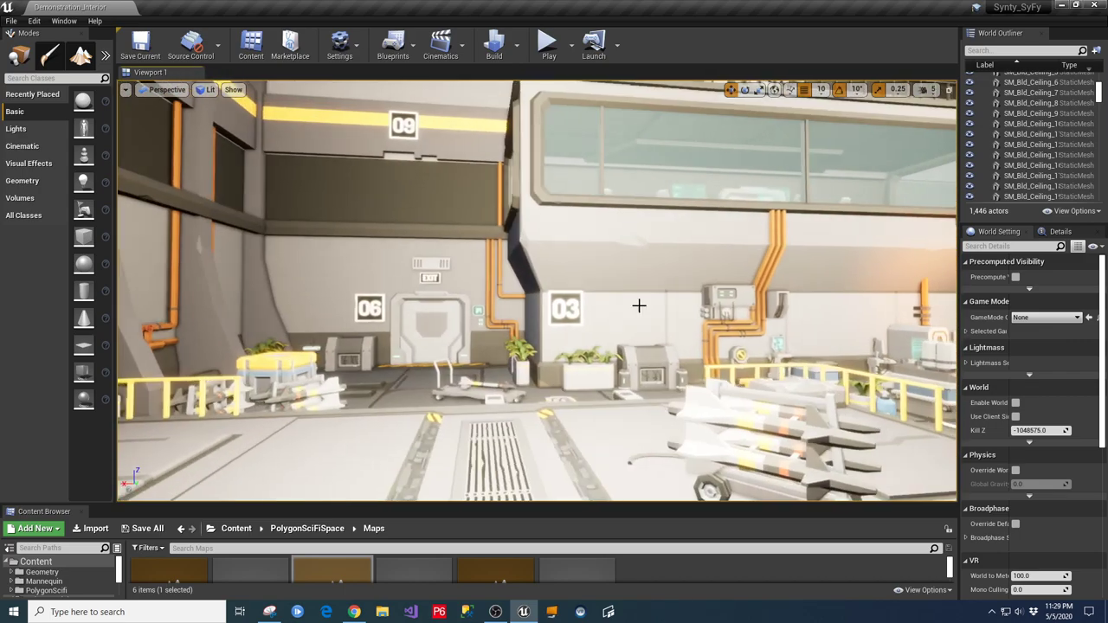
Set the viewport camera speed to 2 and tour the interior level from the hangar to the corridor with the pods.
{"action": "left_click", "coordinate": [935, 91]}
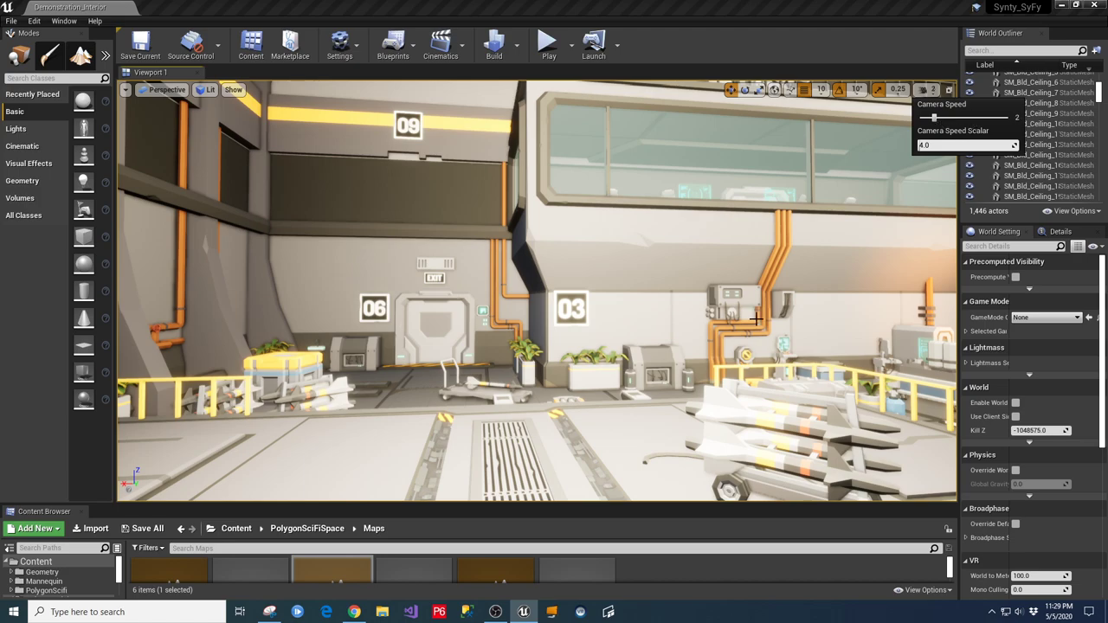
{"action": "left_click", "coordinate": [606, 411]}
{"action": "right_click_drag", "start_coordinate": [598, 427], "coordinate": [121, 458]}
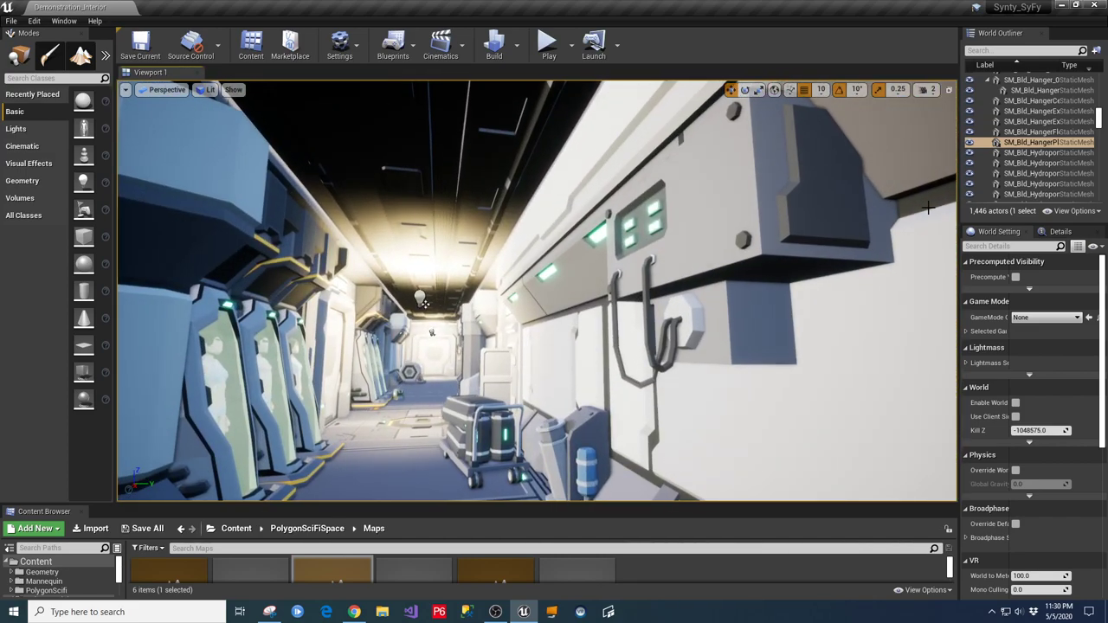
Play the interior level in the viewport and run the mannequin up the stairs and through the ship's corridors.
{"action": "left_click", "coordinate": [549, 44]}
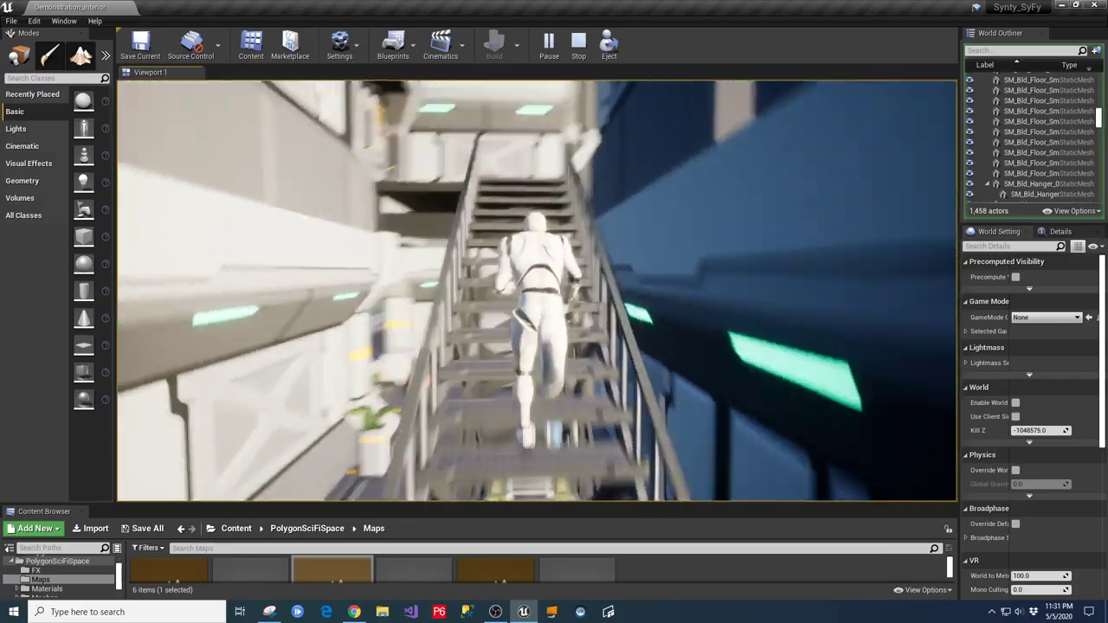
{"action": "key", "text": "w"}
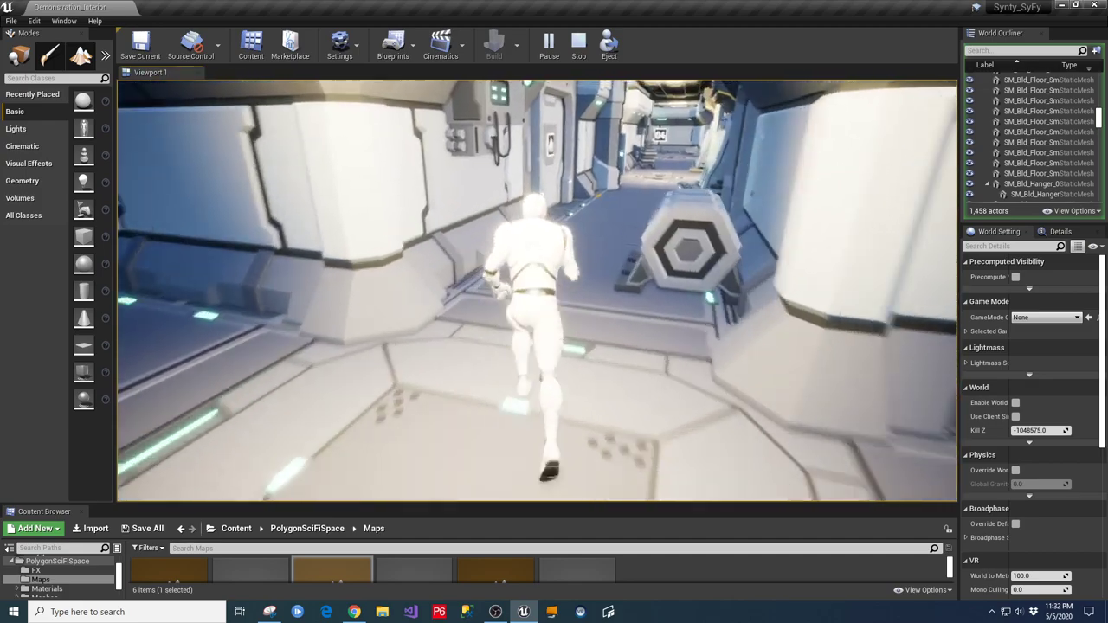
{"action": "key", "text": "w"}
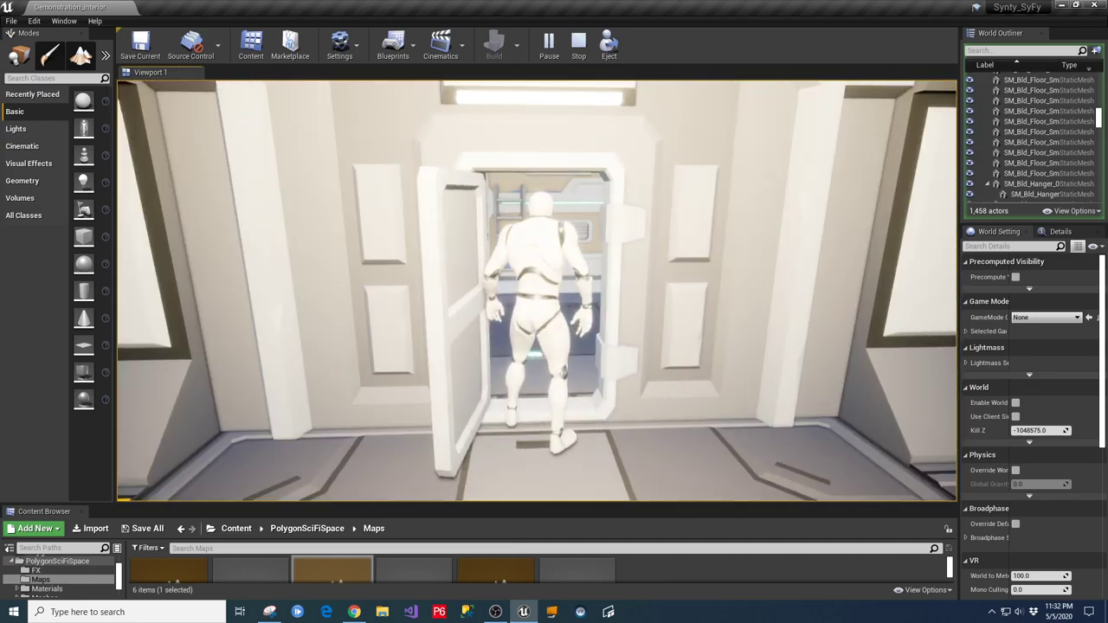
{"action": "key", "text": "w"}
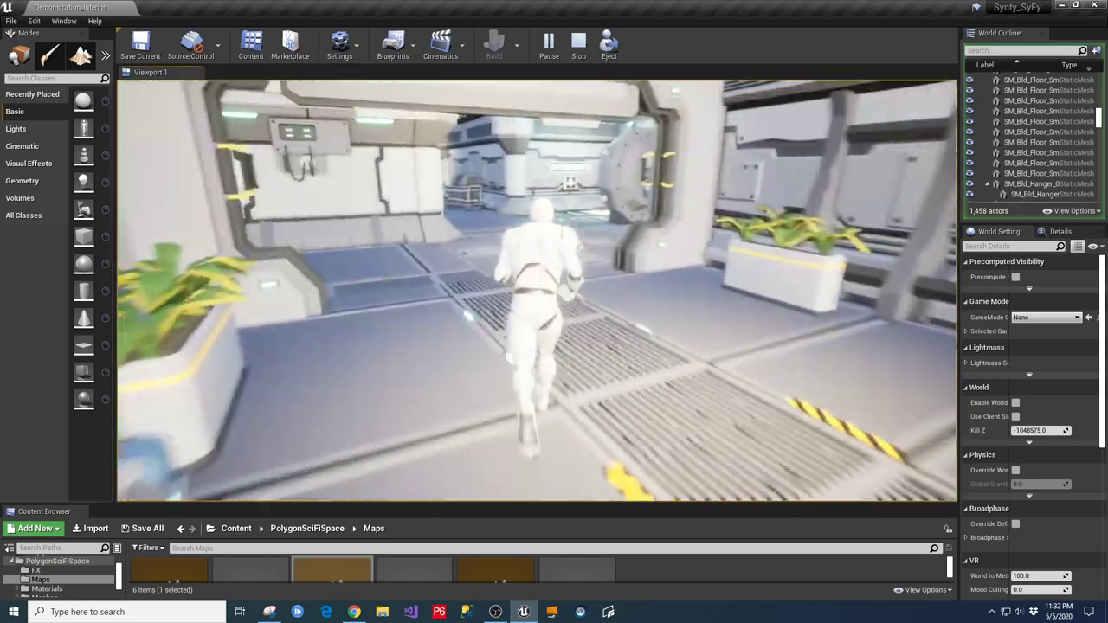
{"action": "key", "text": "w"}
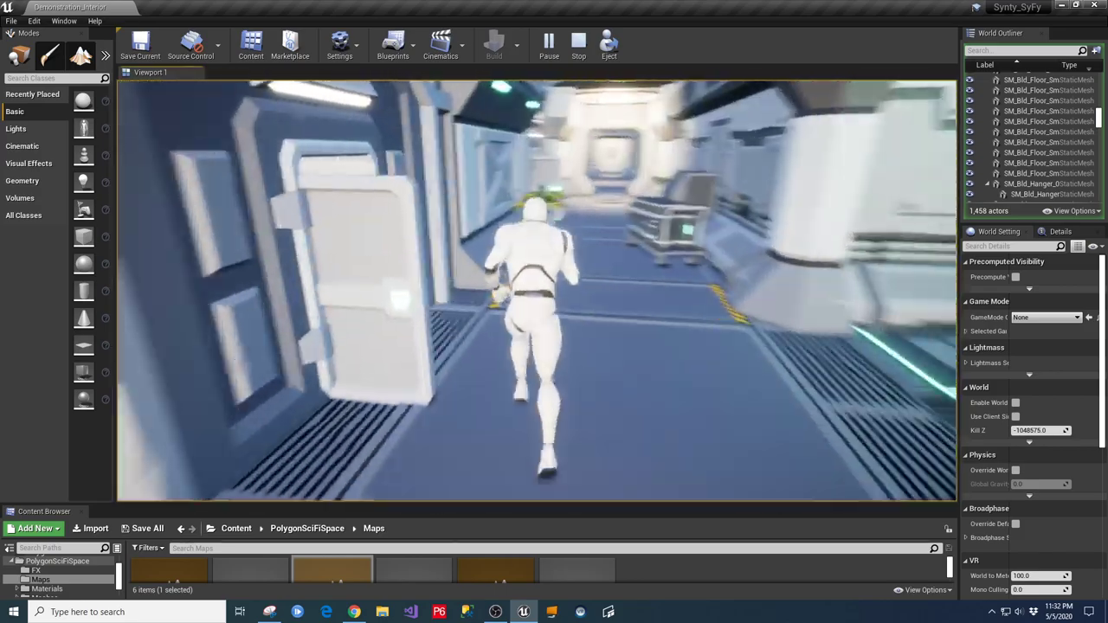
Try to walk the mannequin through the open Crew Quarters doorway, back away from it and stop the play session.
{"action": "key", "text": "w"}
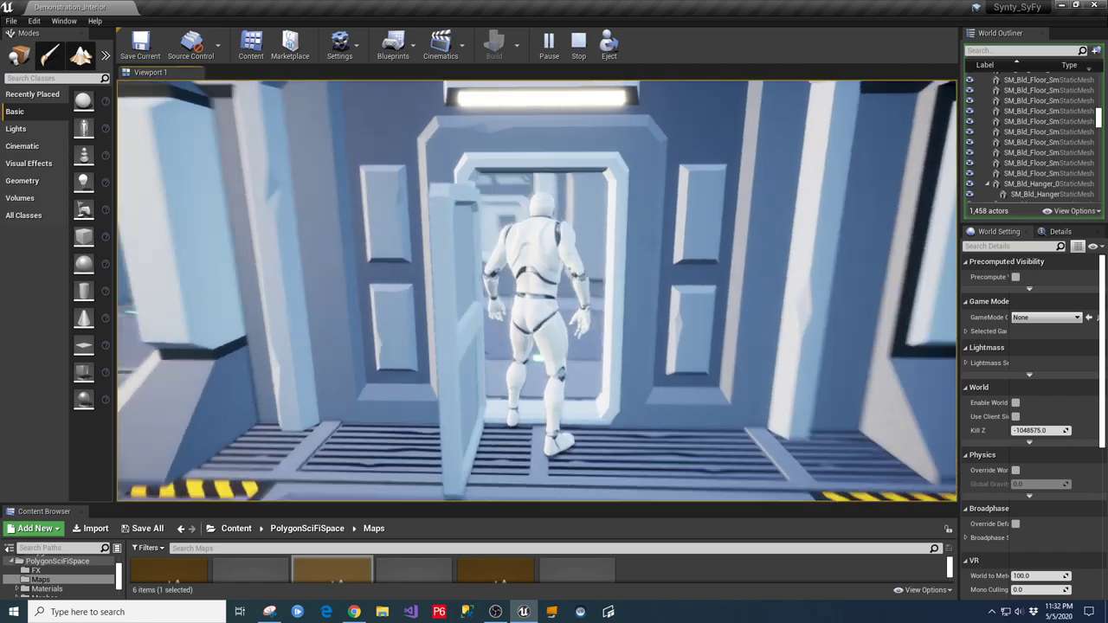
{"action": "key", "text": "w"}
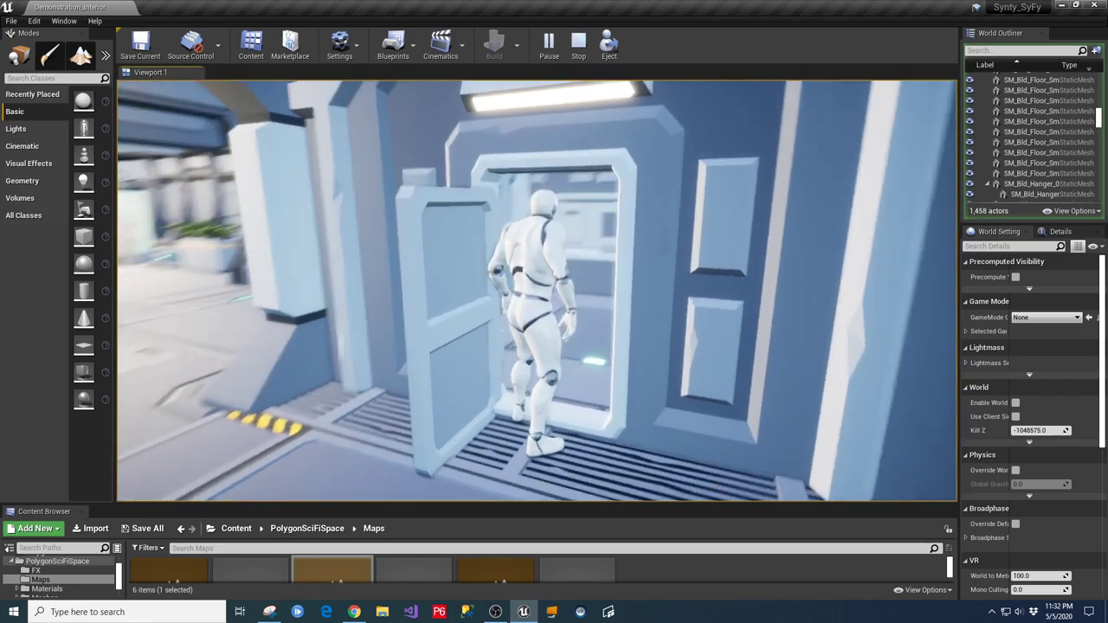
{"action": "key", "text": "w"}
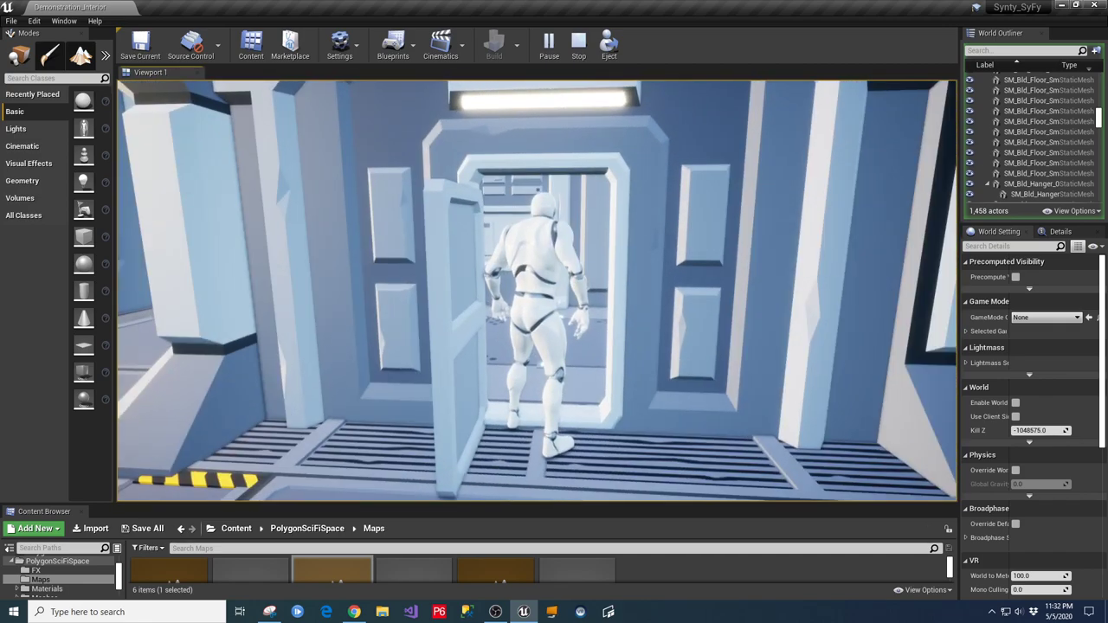
{"action": "key", "text": "w"}
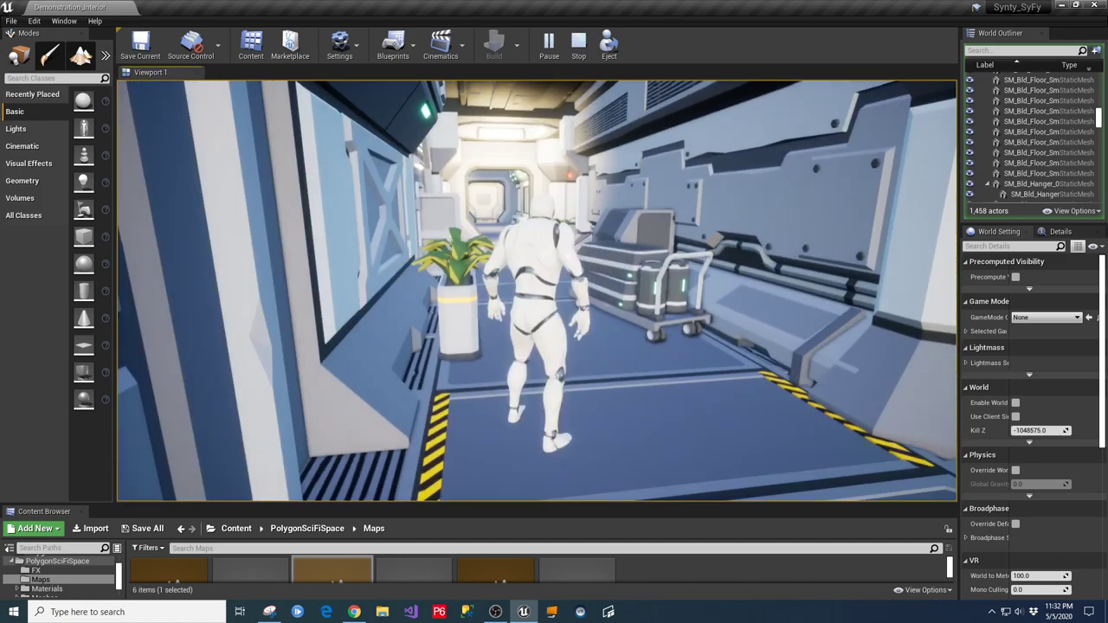
{"action": "key", "text": "a"}
{"action": "key", "text": "s"}
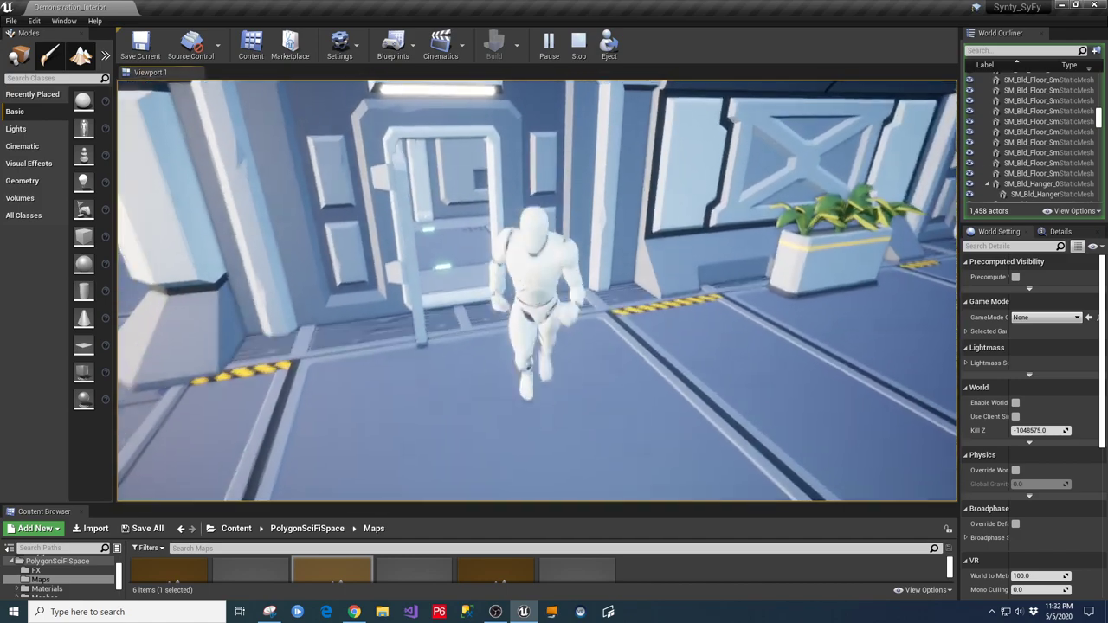
{"action": "key", "text": "w"}
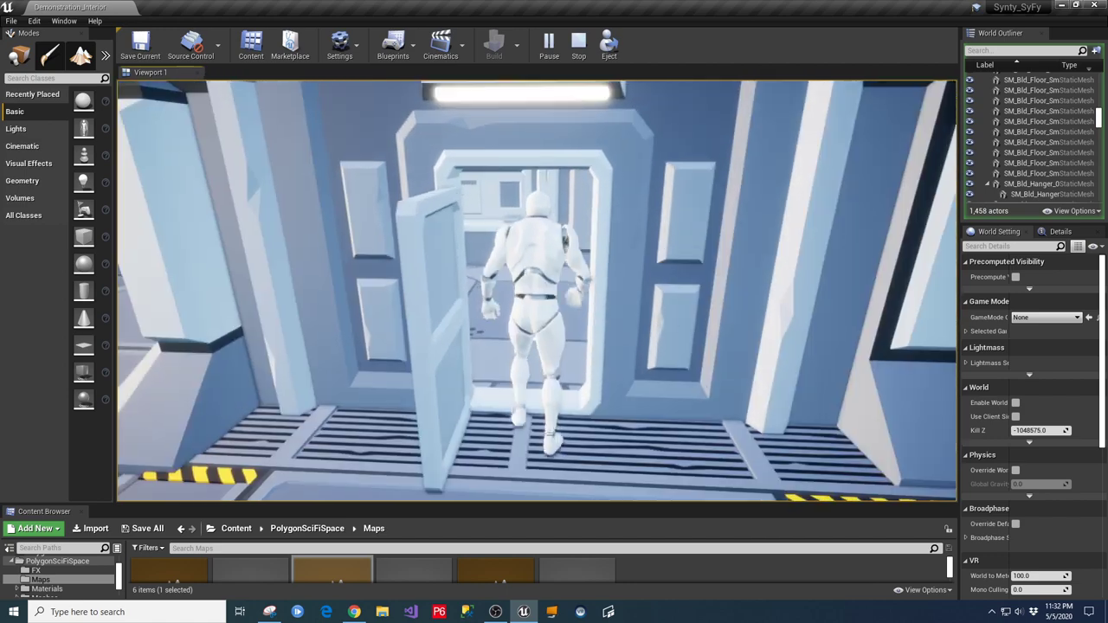
{"action": "key", "text": "s"}
{"action": "key", "text": "d"}
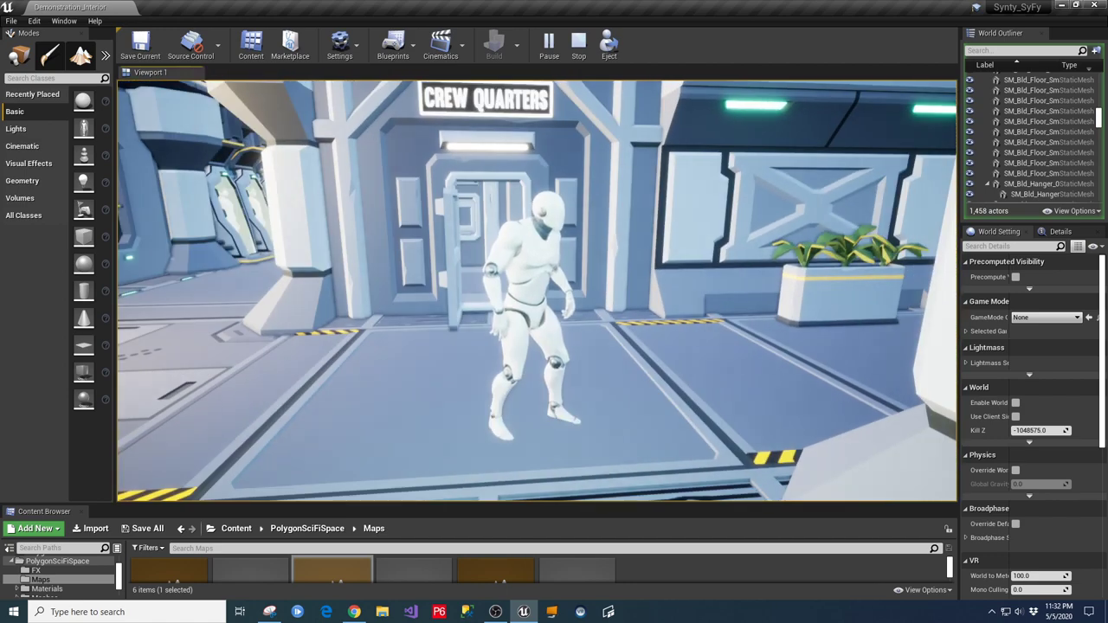
{"action": "key", "text": "Escape"}
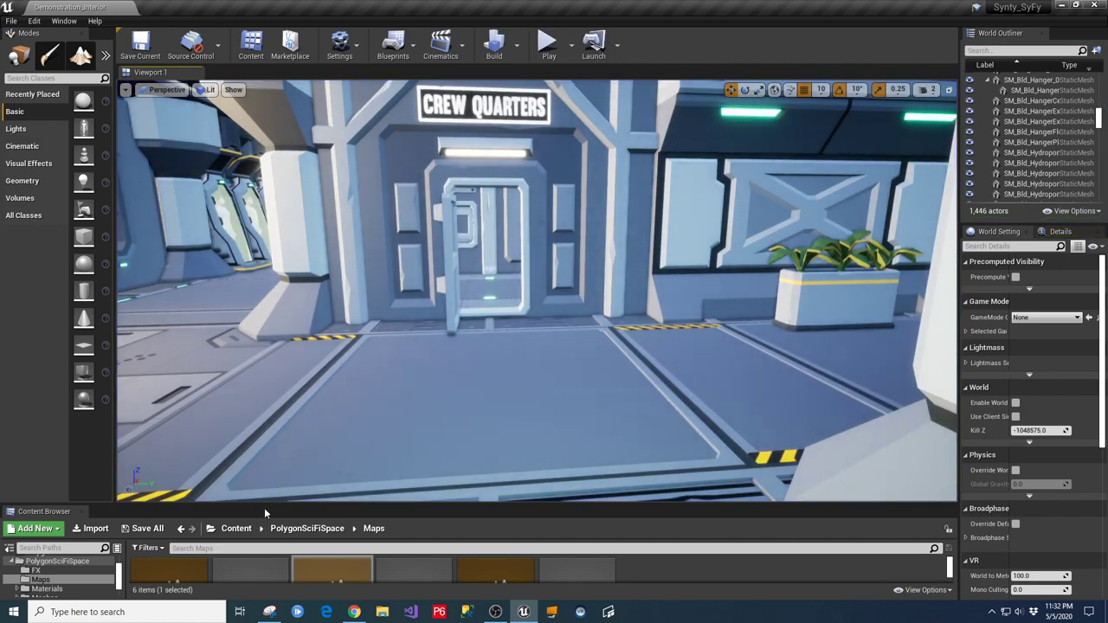
Open the ThirdPersonCharacter blueprint from the Blueprints folder of ThirdPersonBP in an enlarged Content Browser.
{"action": "left_click_drag", "start_coordinate": [266, 503], "coordinate": [266, 356]}
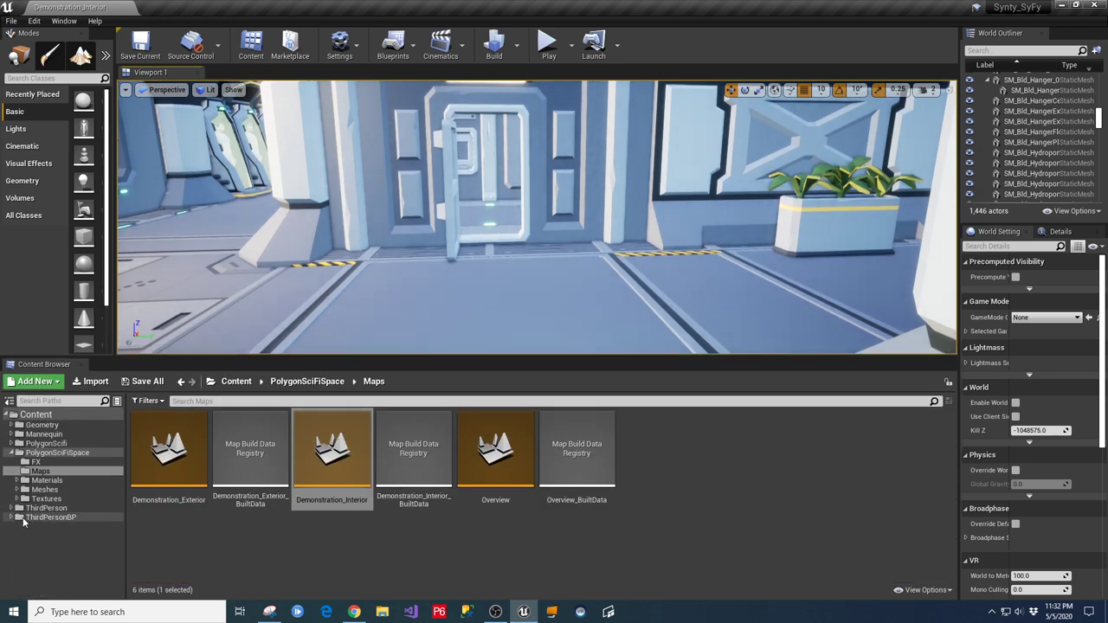
{"action": "left_click", "coordinate": [45, 527]}
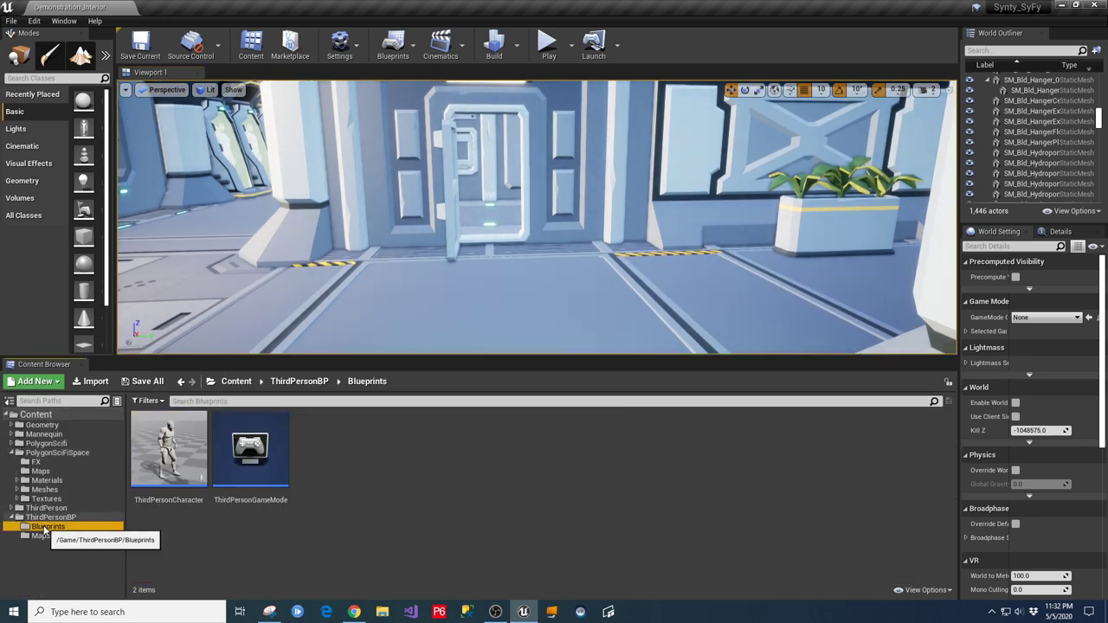
{"action": "double_click", "coordinate": [173, 464]}
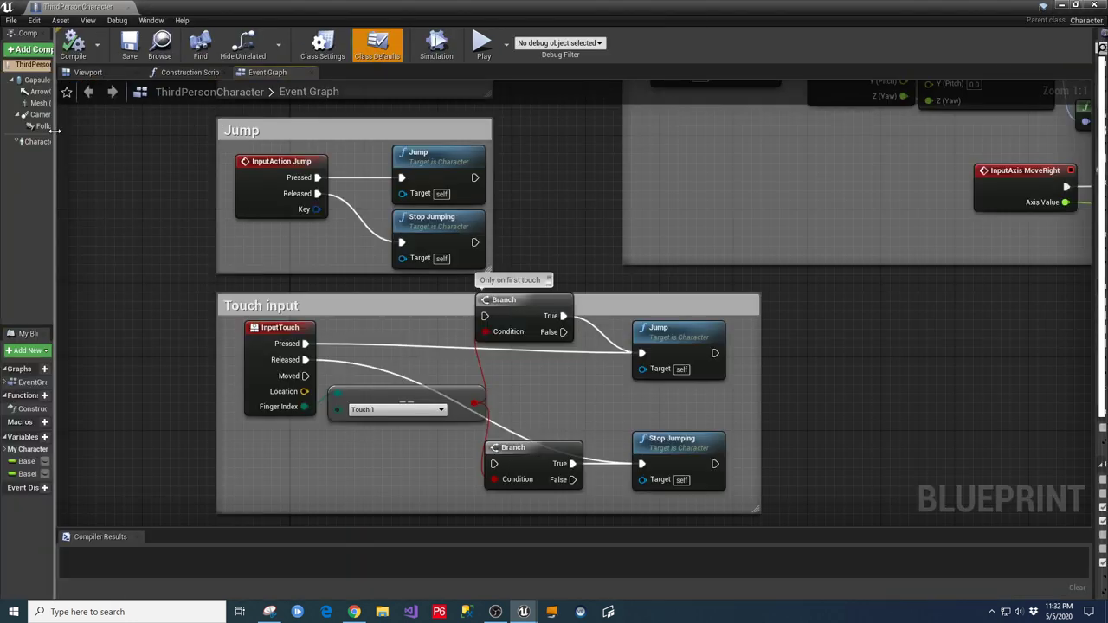
Select the character's CapsuleComponent, widen the cramped side panels and set the capsule's scale to 0.85 on all axes.
{"action": "left_click_drag", "start_coordinate": [54, 129], "coordinate": [80, 130]}
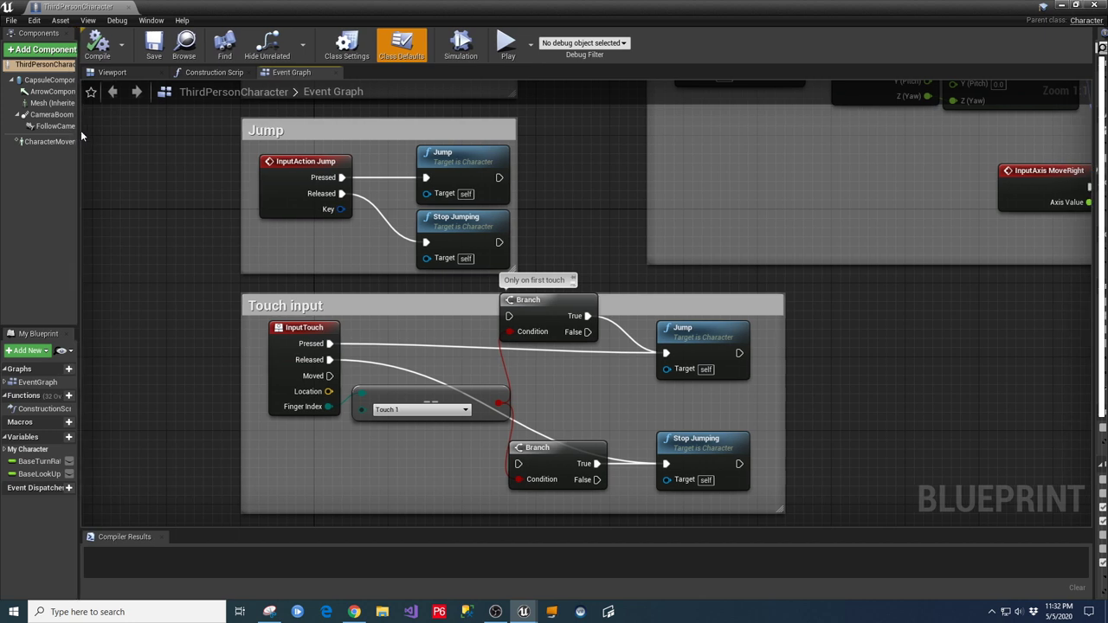
{"action": "left_click", "coordinate": [52, 81]}
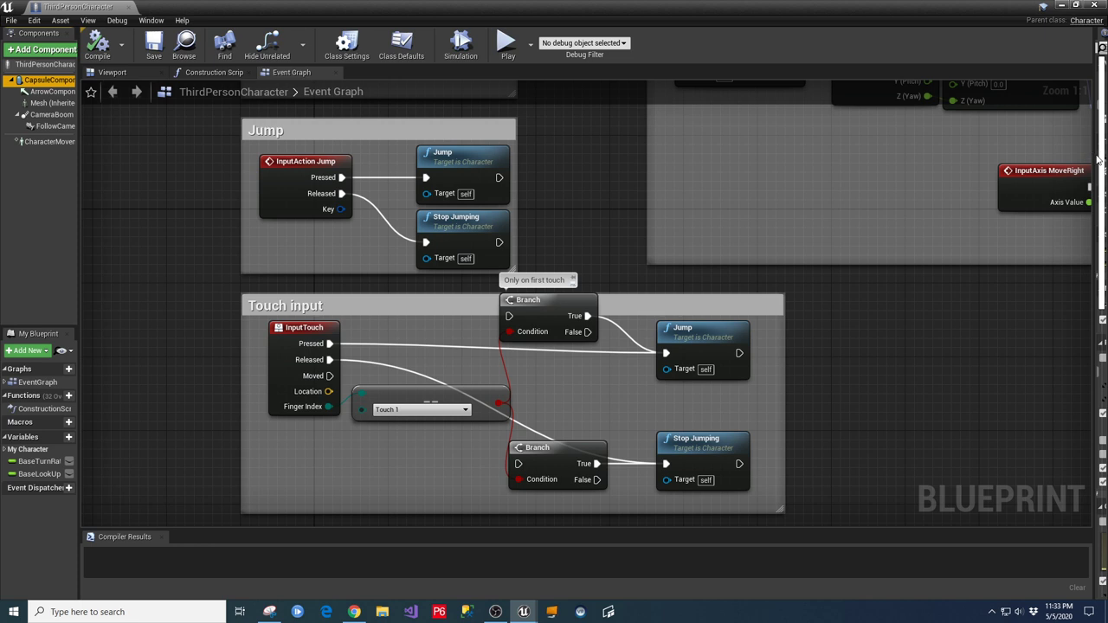
{"action": "left_click_drag", "start_coordinate": [1097, 164], "coordinate": [774, 170]}
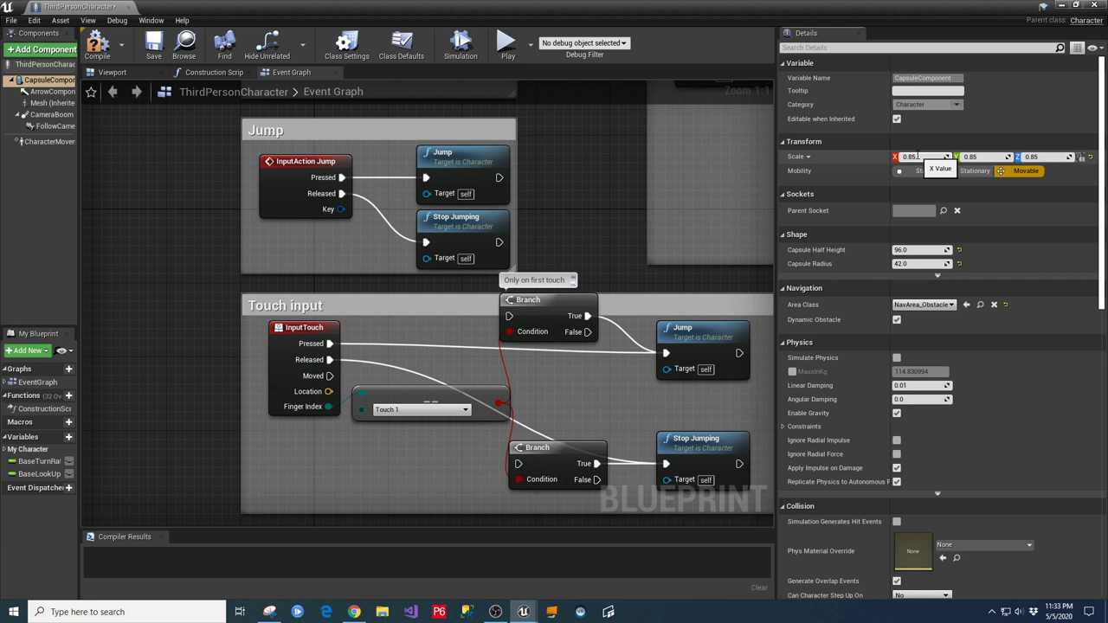
Display the character in the blueprint's 3D view and try a capsule scale of 1.0 for comparison.
{"action": "left_click", "coordinate": [110, 73]}
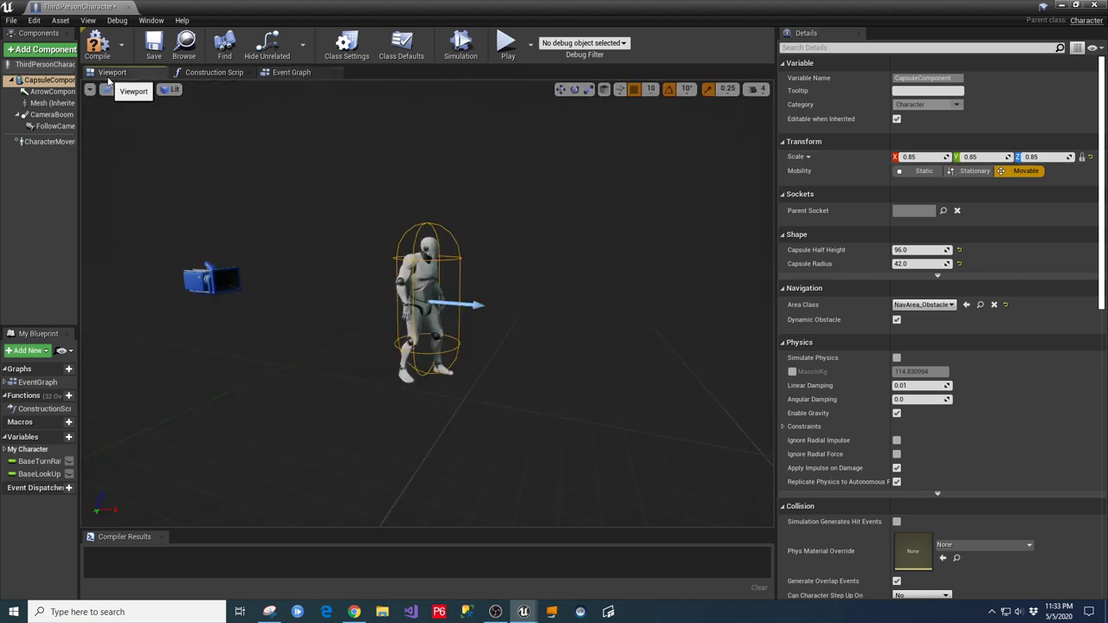
{"action": "left_click", "coordinate": [909, 160]}
{"action": "type", "text": "1"}
{"action": "key", "text": "Tab"}
{"action": "type", "text": "1"}
{"action": "key", "text": "Tab"}
{"action": "type", "text": "1"}
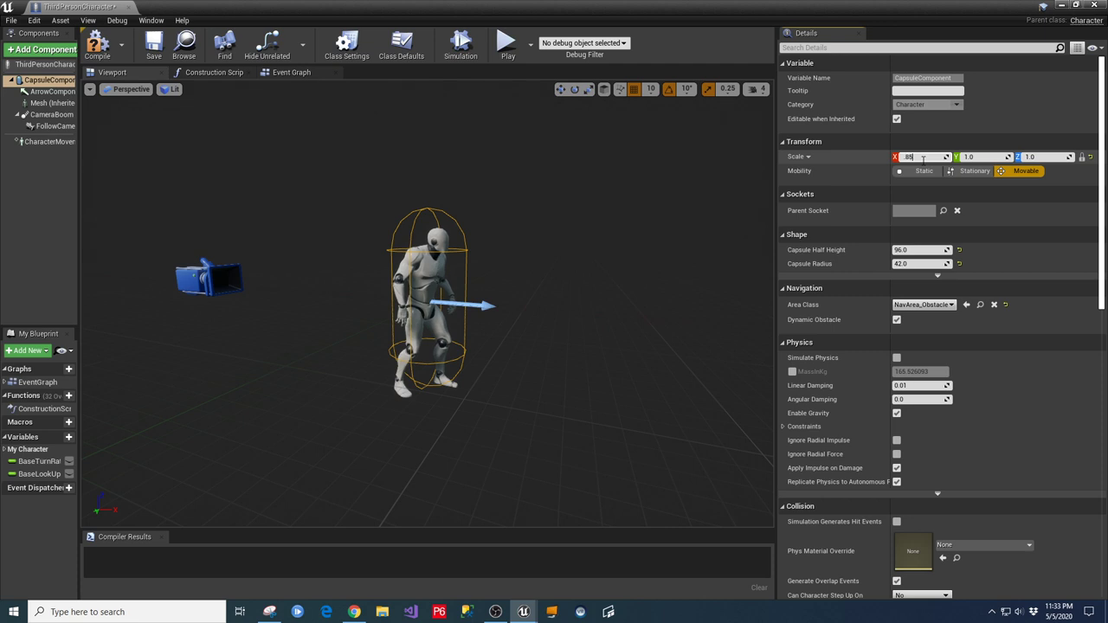
Set the capsule's X, Y and Z scale to 0.85, compile and save the blueprint, and return to the level.
{"action": "left_click", "coordinate": [923, 159]}
{"action": "type", "text": ".85"}
{"action": "key", "text": "Tab"}
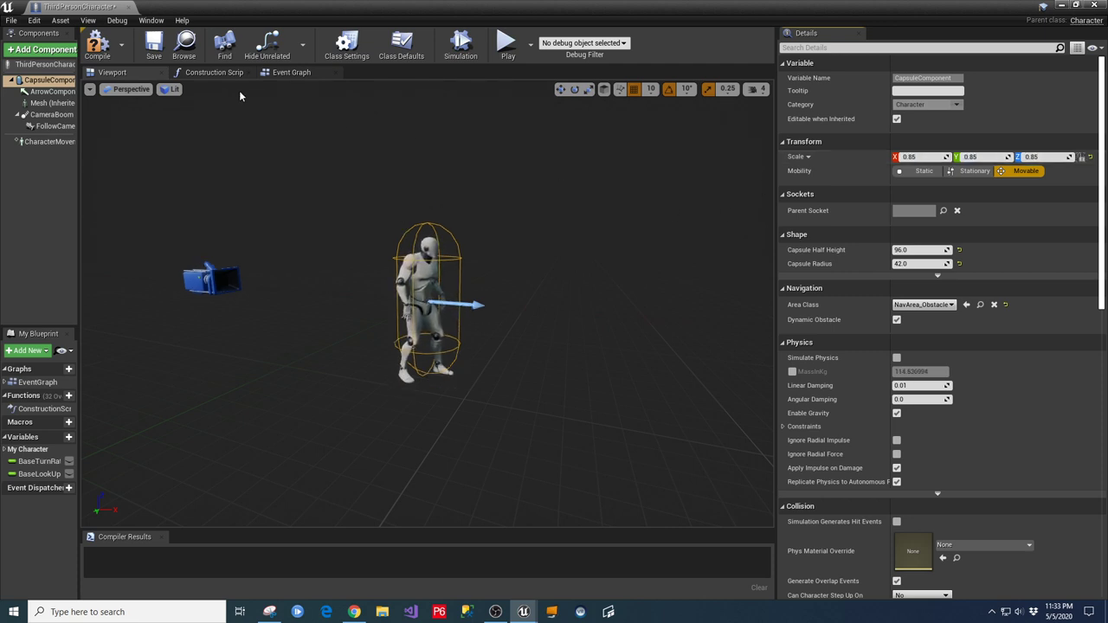
{"action": "left_click", "coordinate": [154, 47]}
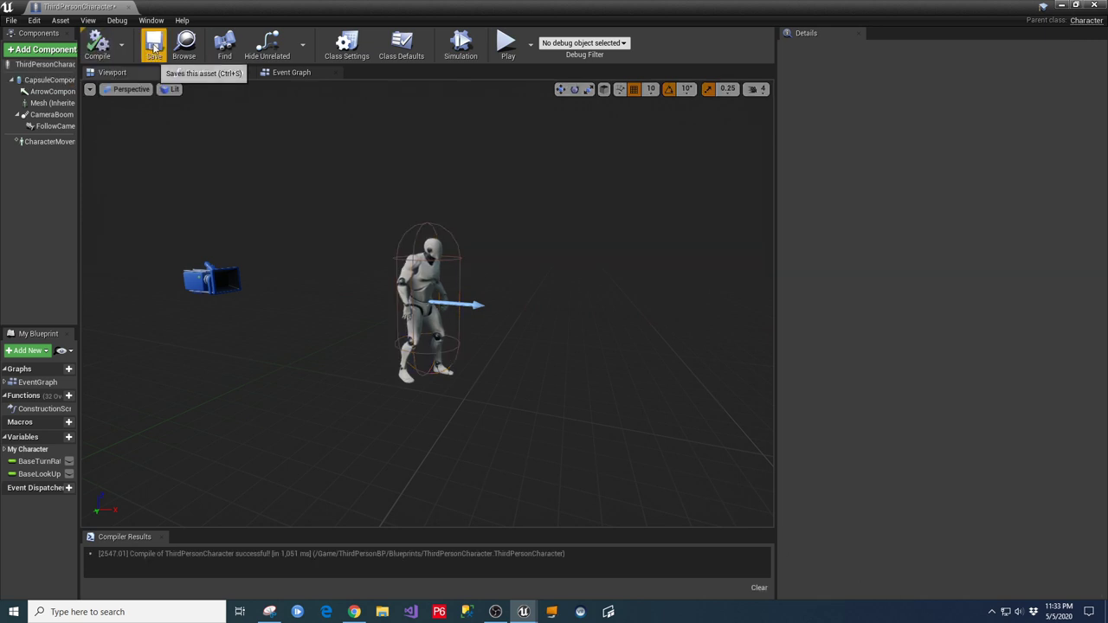
{"action": "left_click", "coordinate": [1063, 5]}
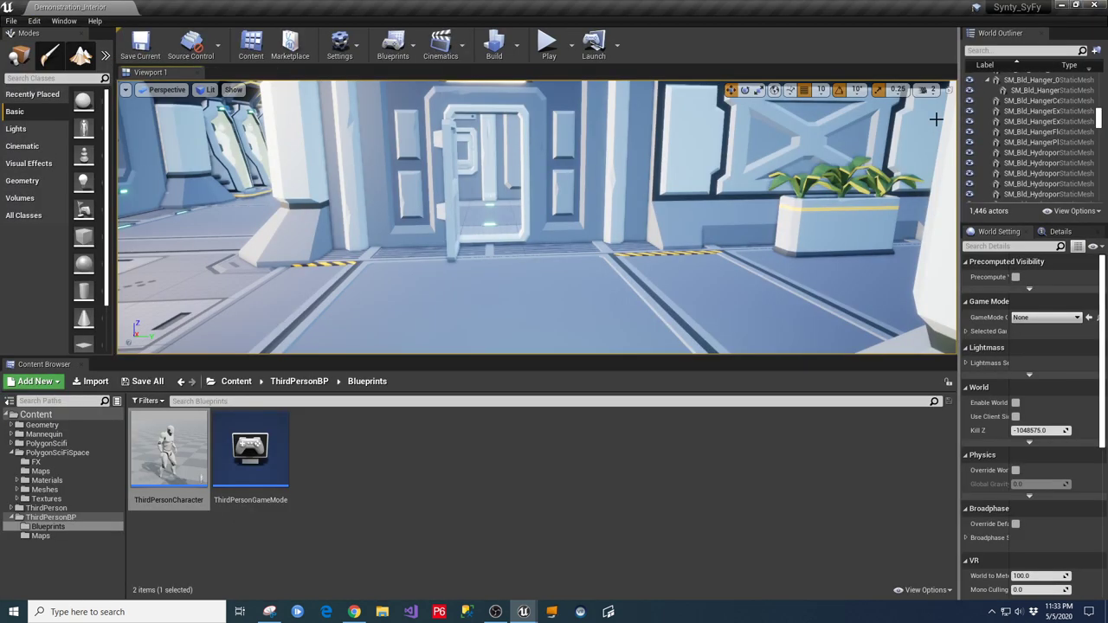
Play the interior level, switch it to full screen and run the mannequin around the Crew Quarters room.
{"action": "left_click", "coordinate": [549, 44]}
{"action": "key", "text": "w"}
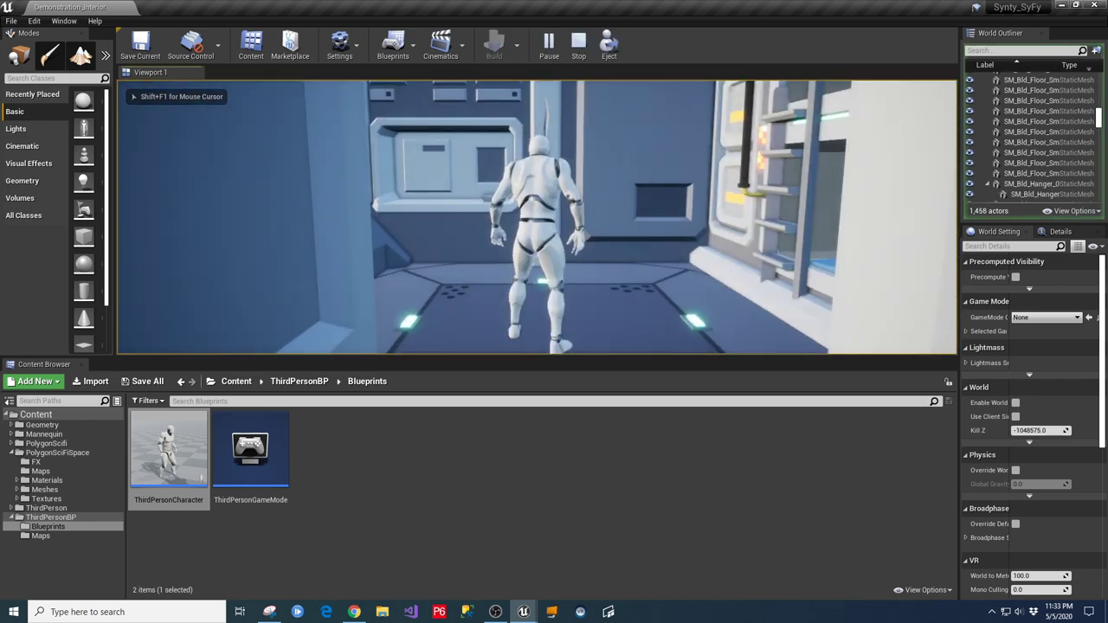
{"action": "key", "text": "w"}
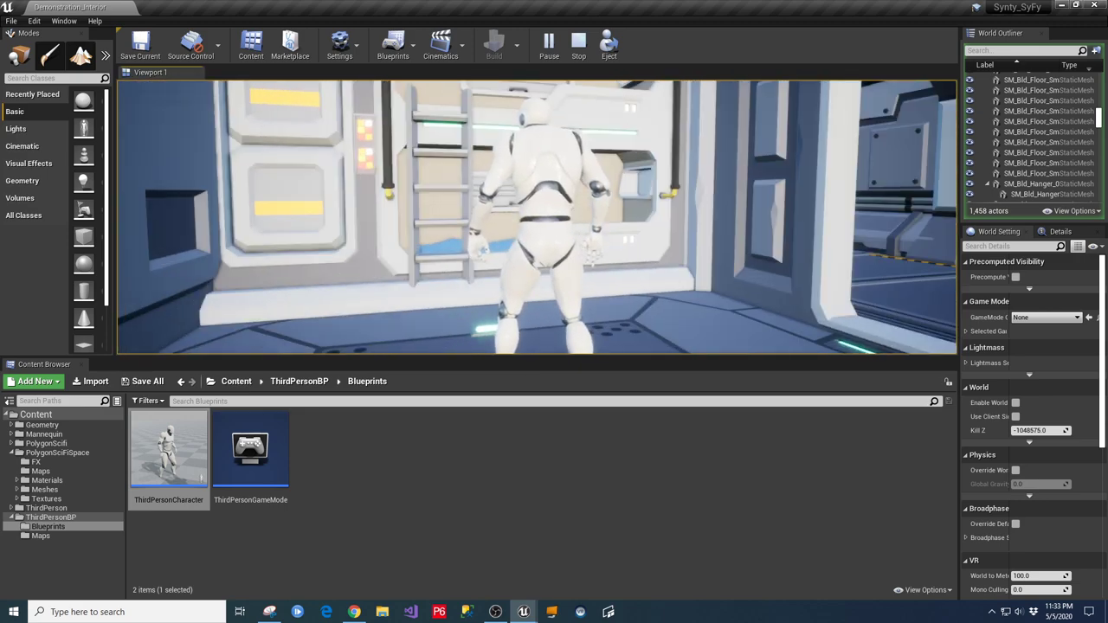
{"action": "key", "text": "F11"}
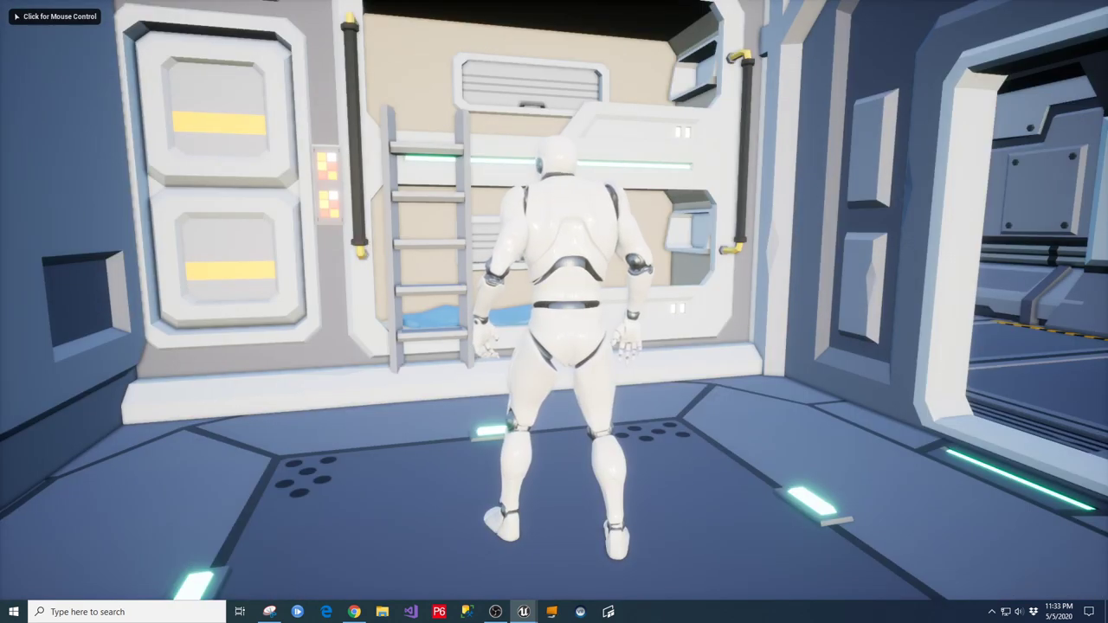
{"action": "key", "text": "w"}
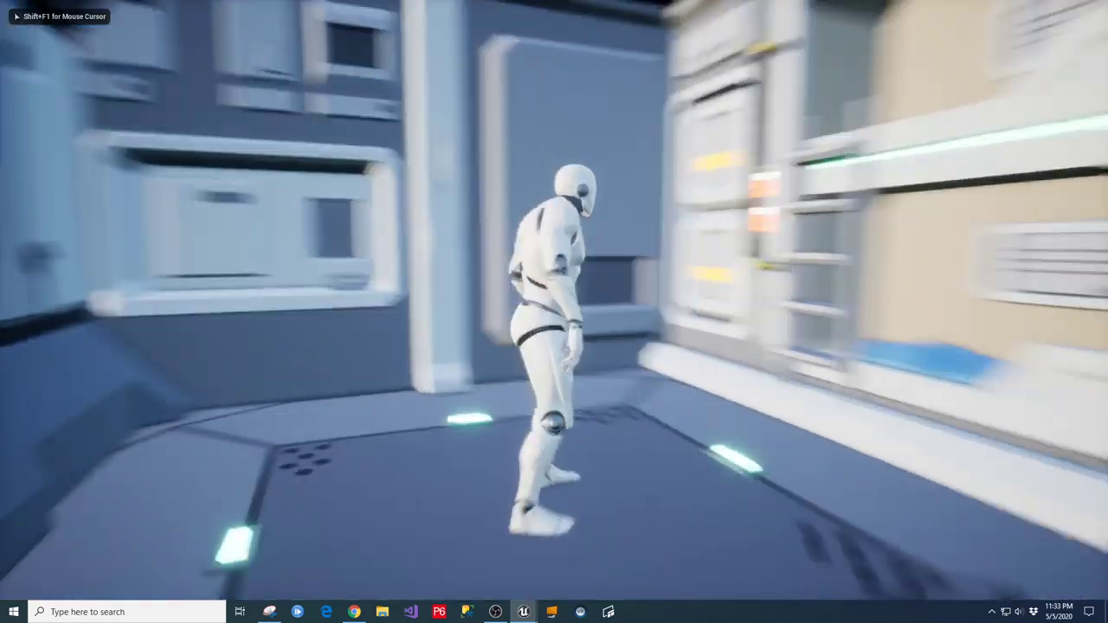
{"action": "key", "text": "w"}
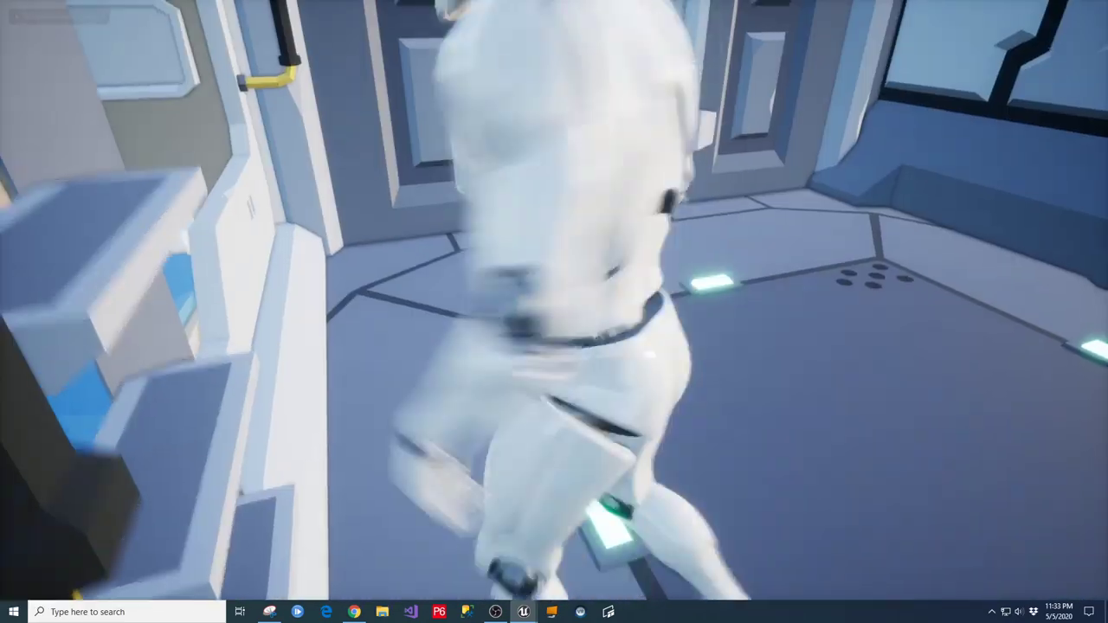
Run the mannequin out of the Crew Quarters, along the corridor and through the next open door into another bunk room.
{"action": "key", "text": "w"}
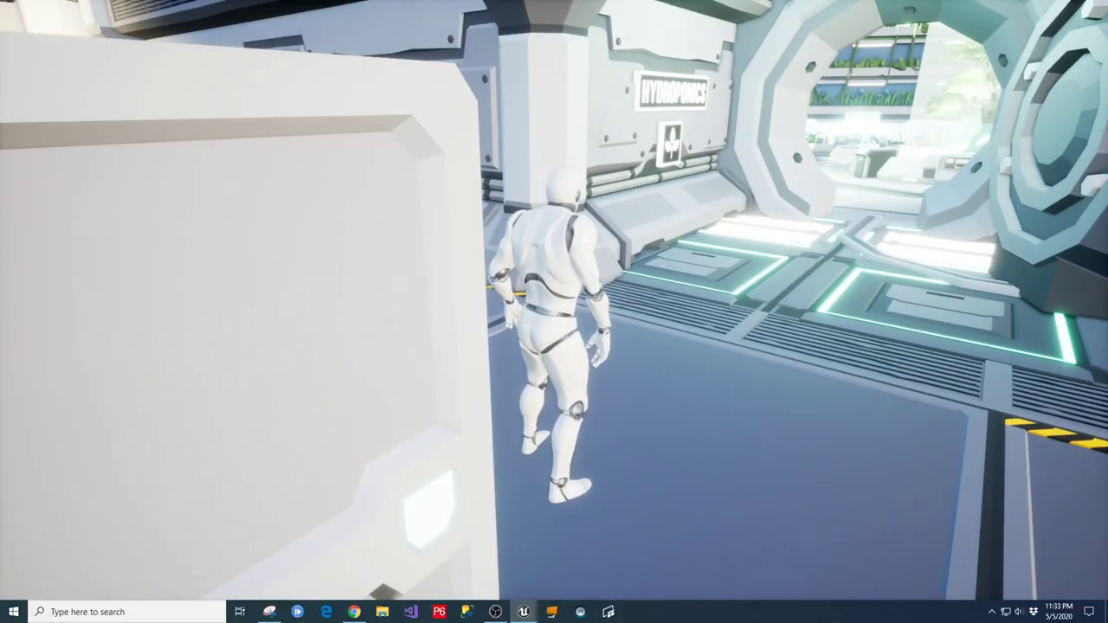
{"action": "key", "text": "w"}
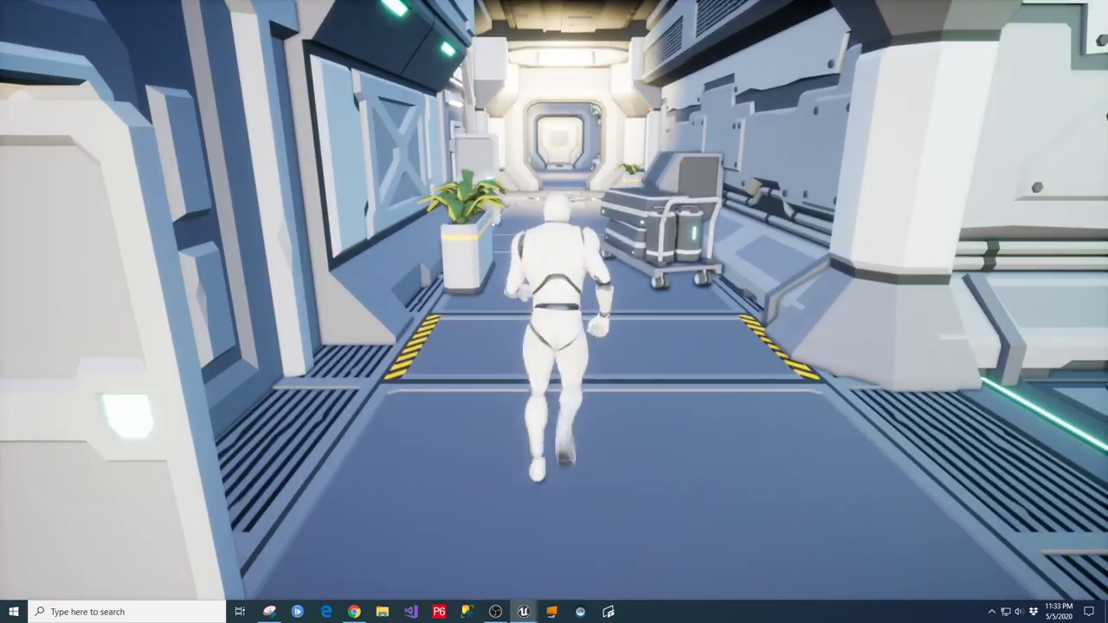
{"action": "key", "text": "w"}
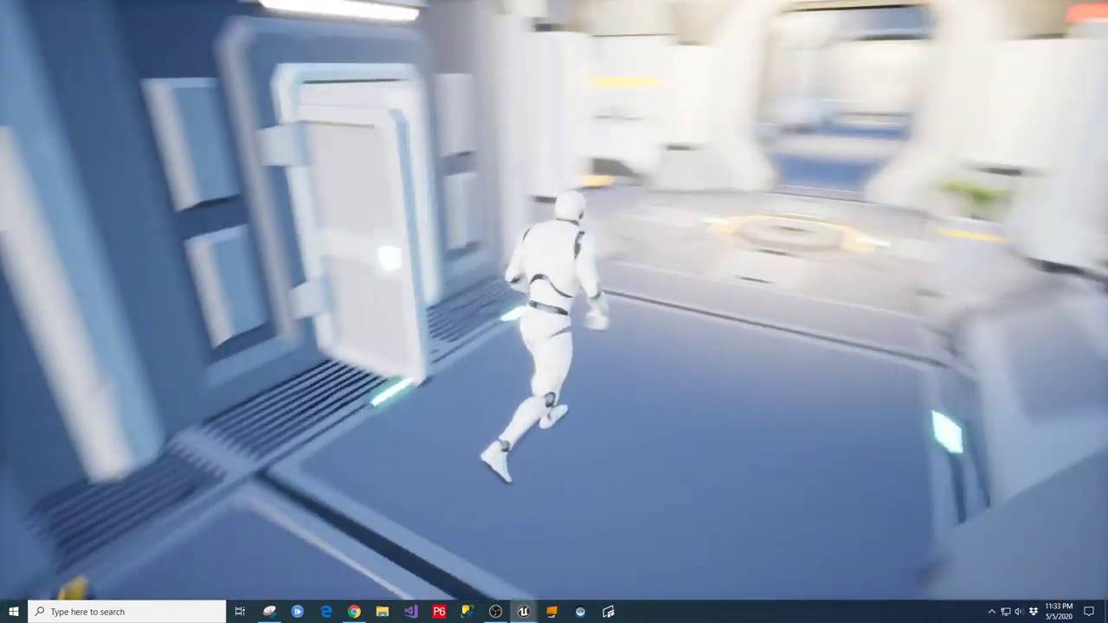
{"action": "key", "text": "w"}
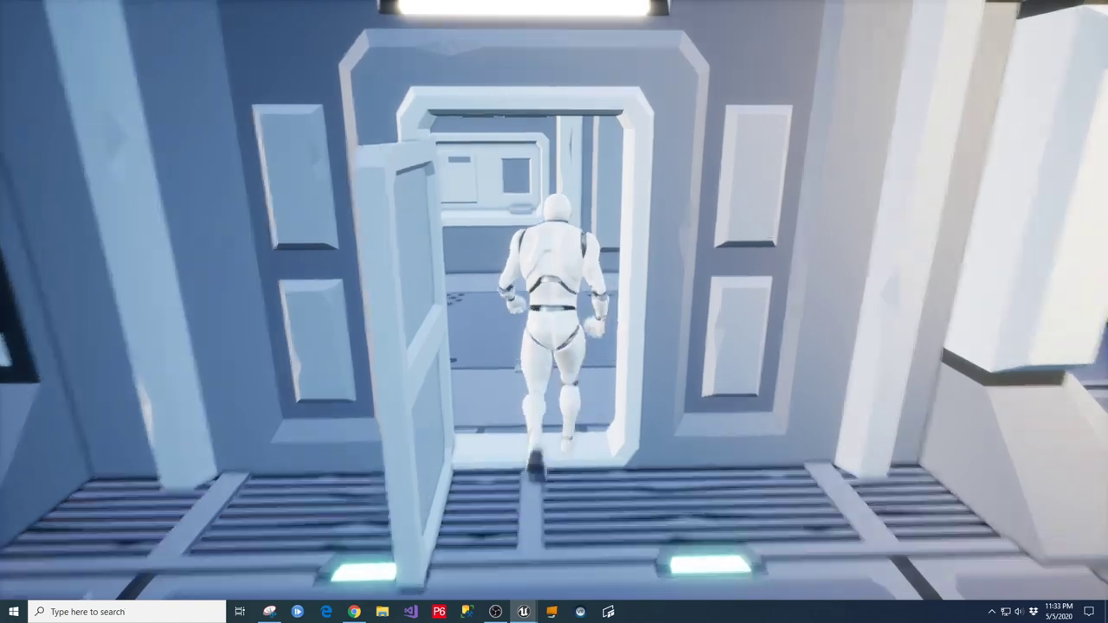
{"action": "key", "text": "w"}
{"action": "key", "text": "w"}
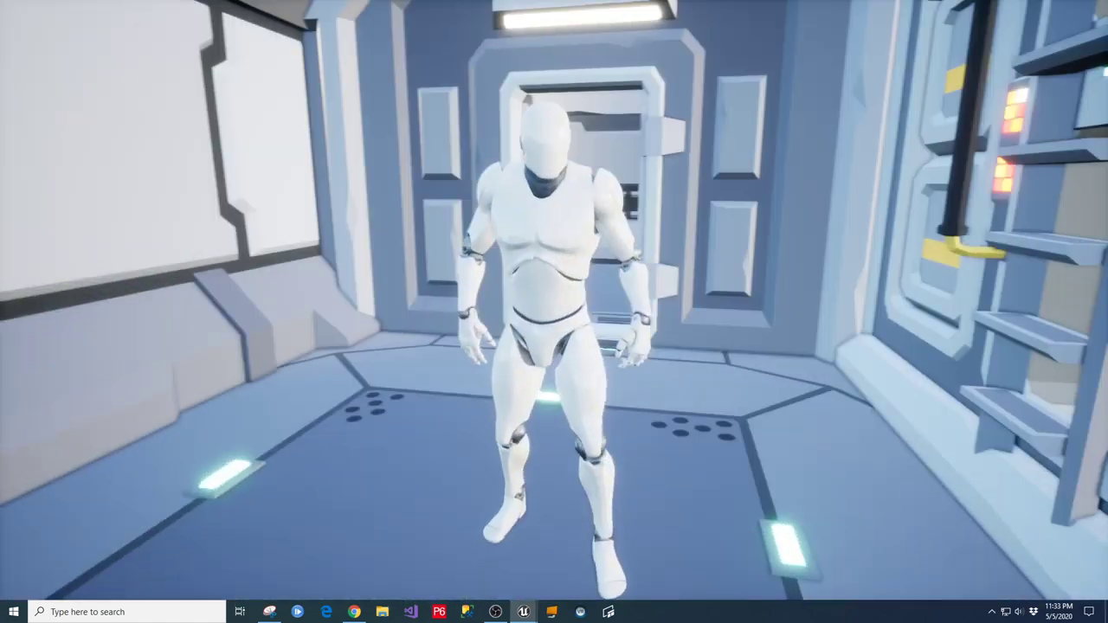
Run the mannequin from the bunk room through the corridor junction and the round hatch into the Hydroponics room.
{"action": "key", "text": "w"}
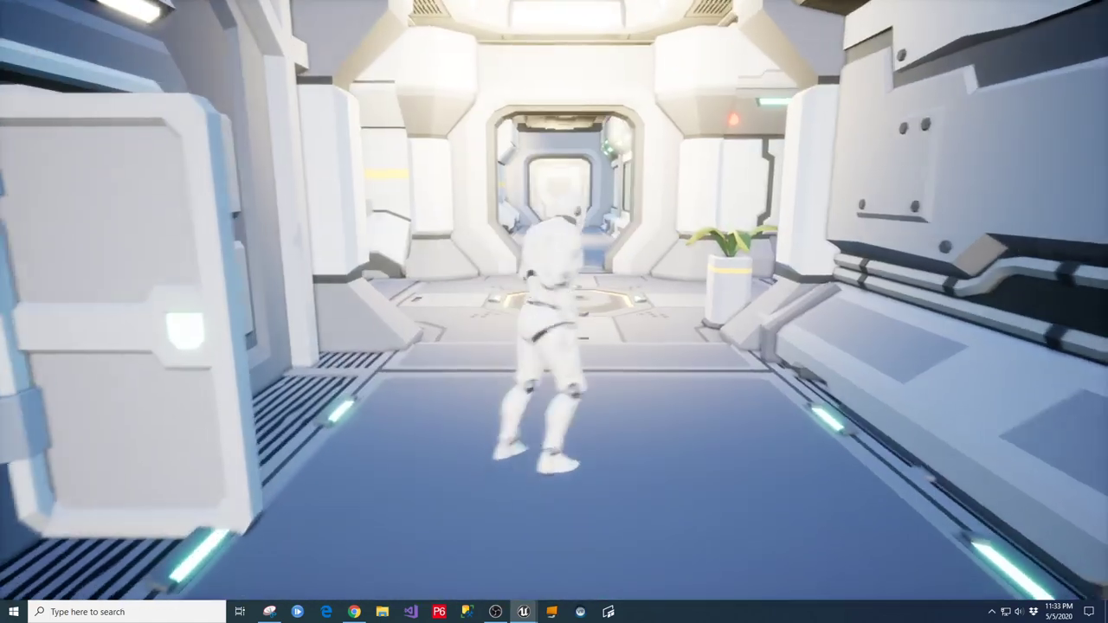
{"action": "key", "text": "w"}
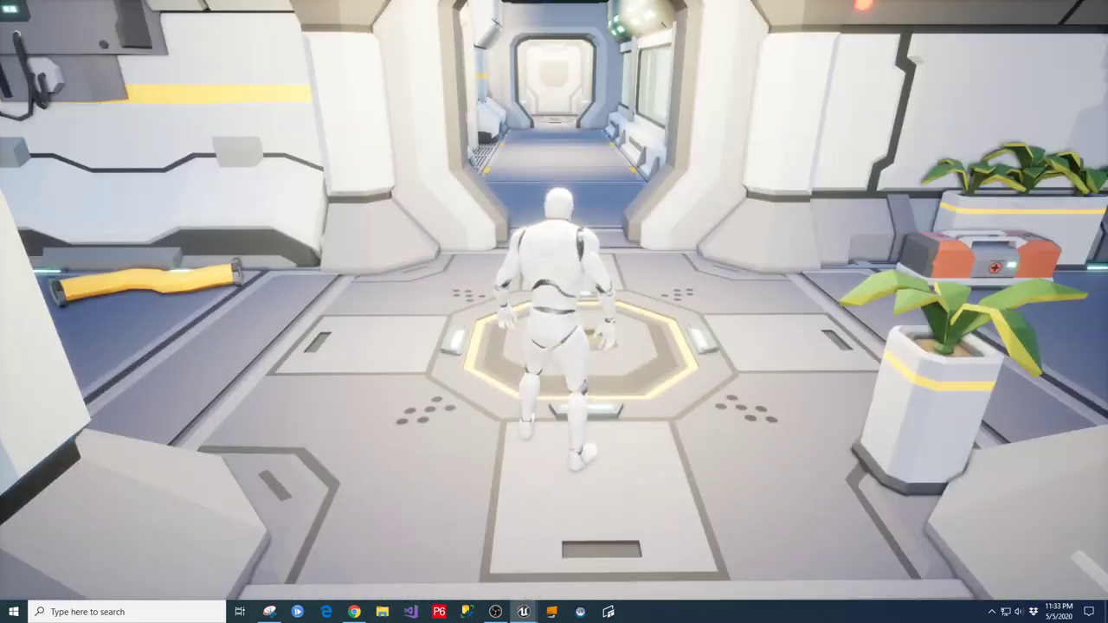
{"action": "key", "text": "w"}
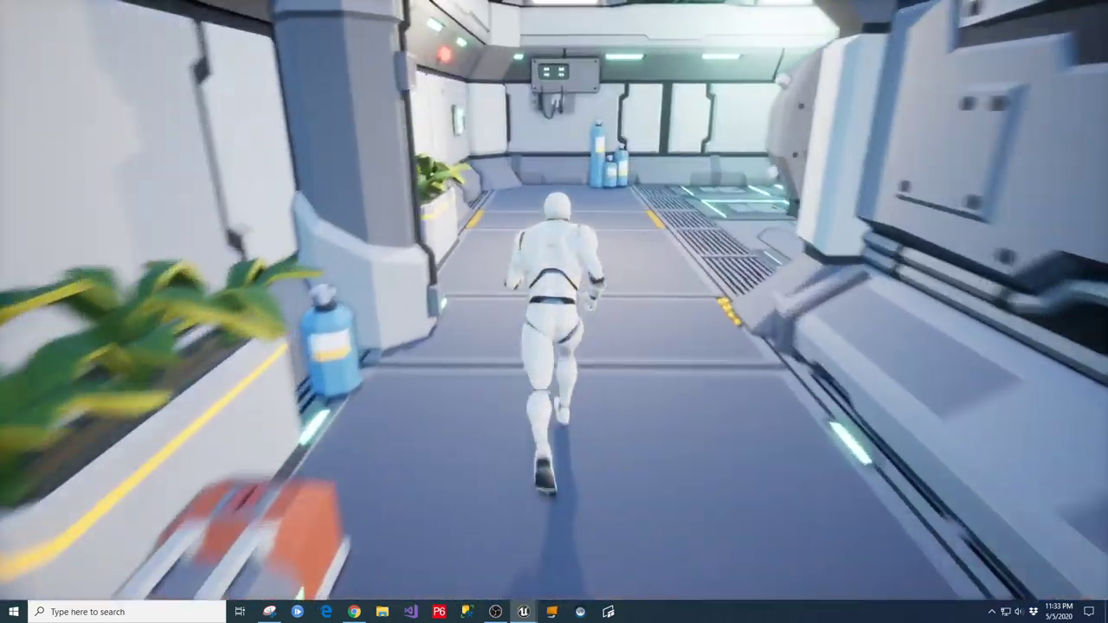
{"action": "key", "text": "w"}
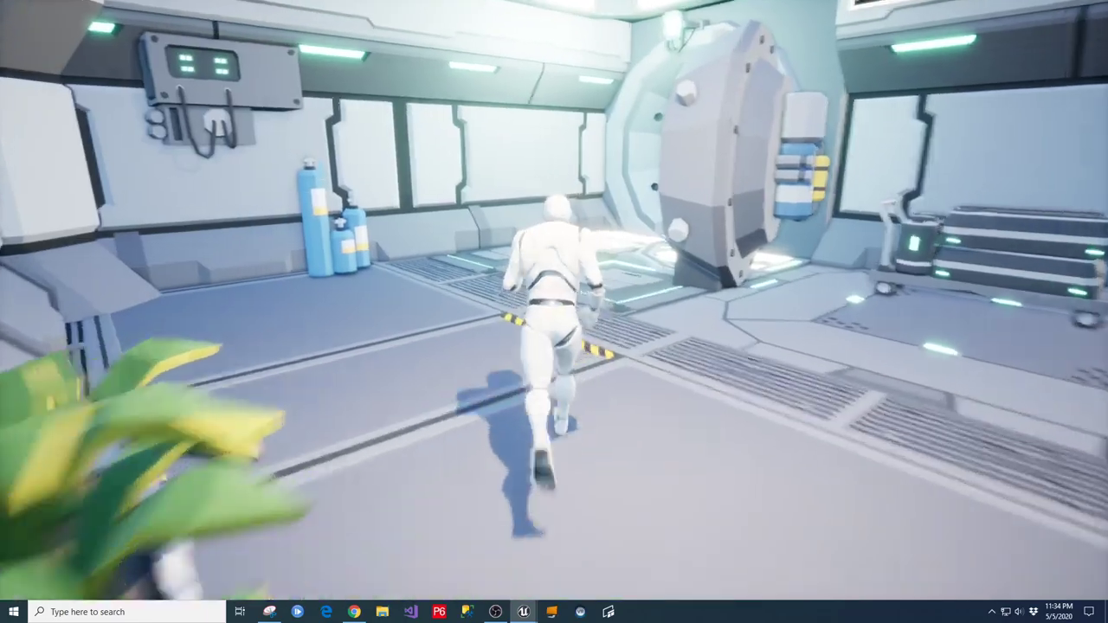
{"action": "key", "text": "w"}
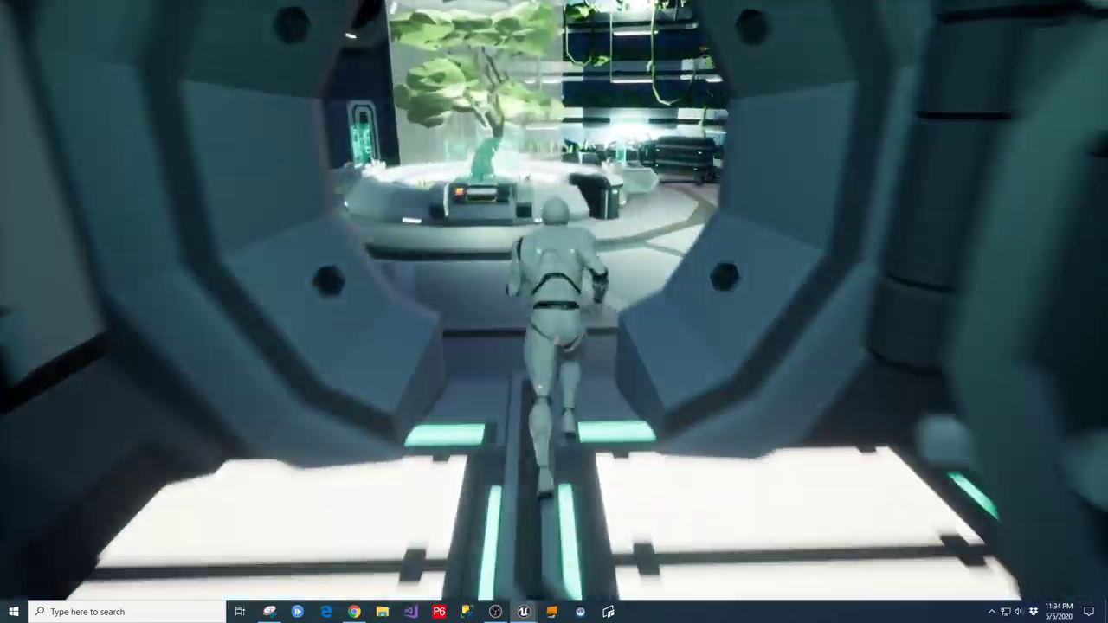
{"action": "key", "text": "w"}
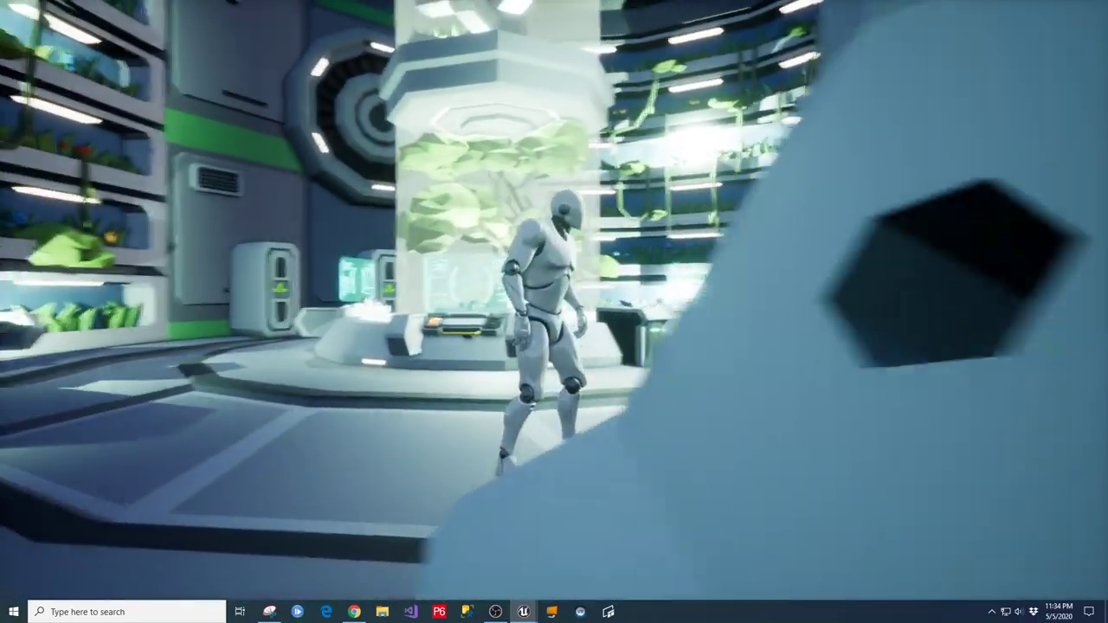
Look around the Hydroponics room with the mannequin and run back out through its round hatch.
{"action": "key", "text": "w"}
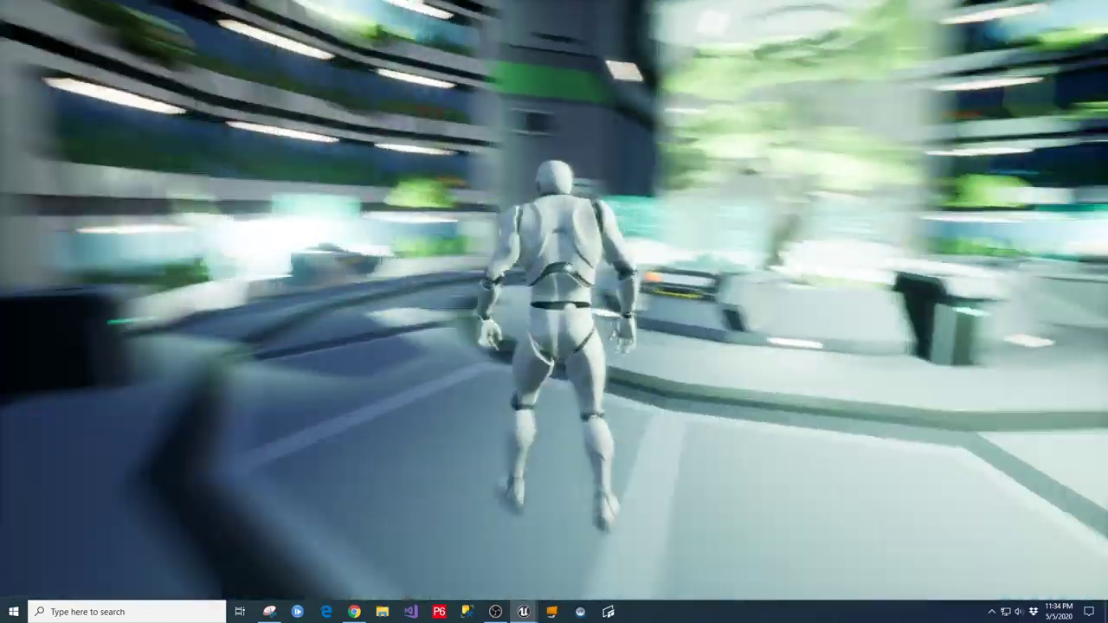
{"action": "key", "text": "w"}
{"action": "key", "text": "s"}
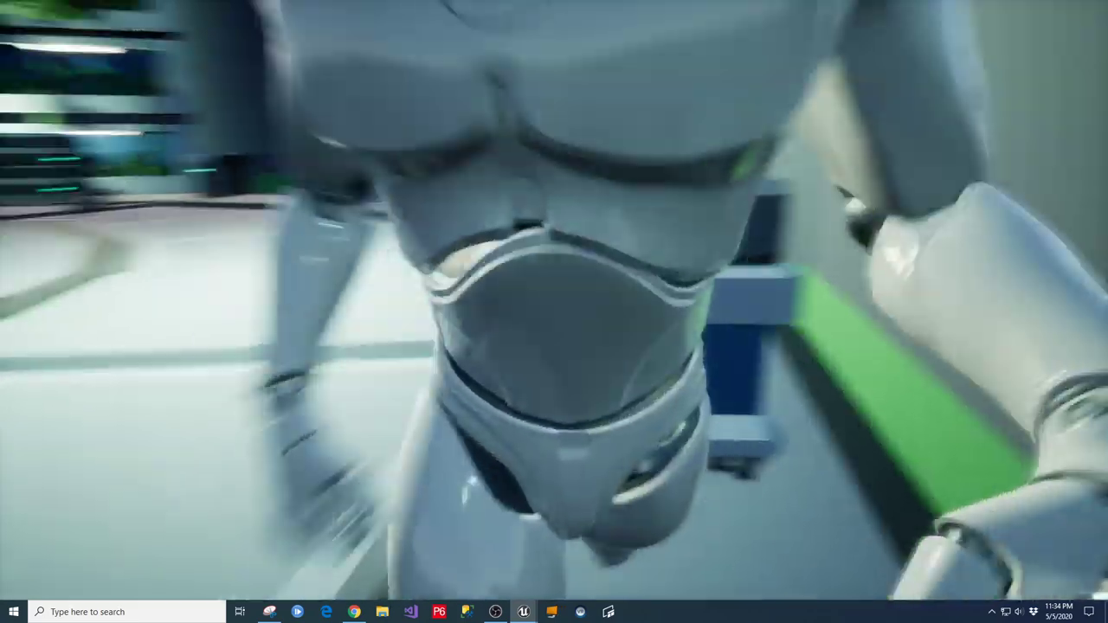
{"action": "key", "text": "w"}
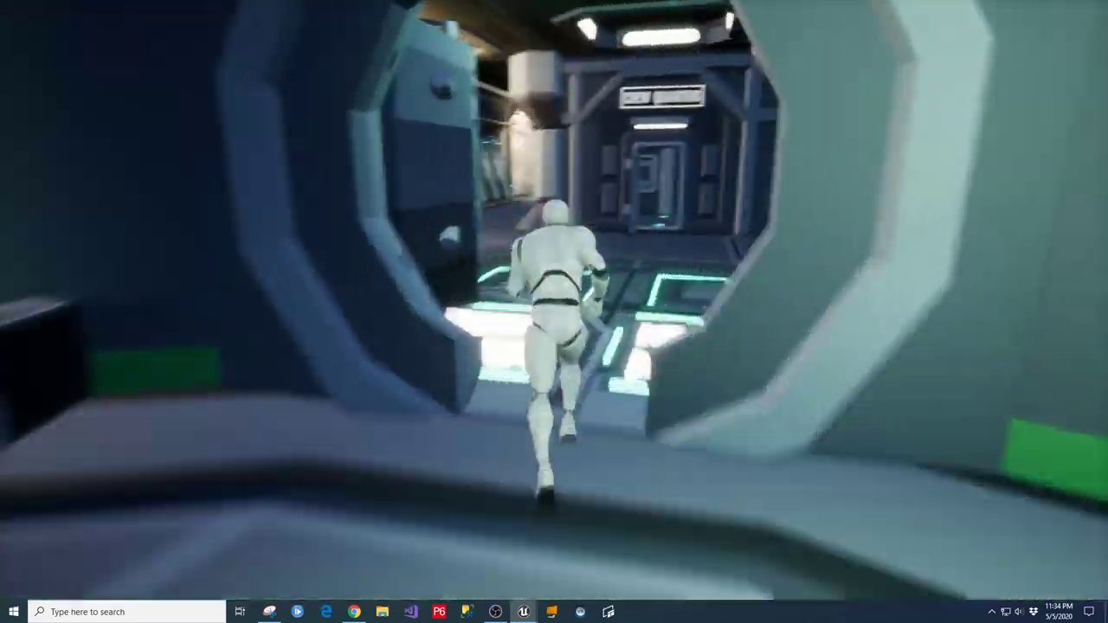
{"action": "key", "text": "s"}
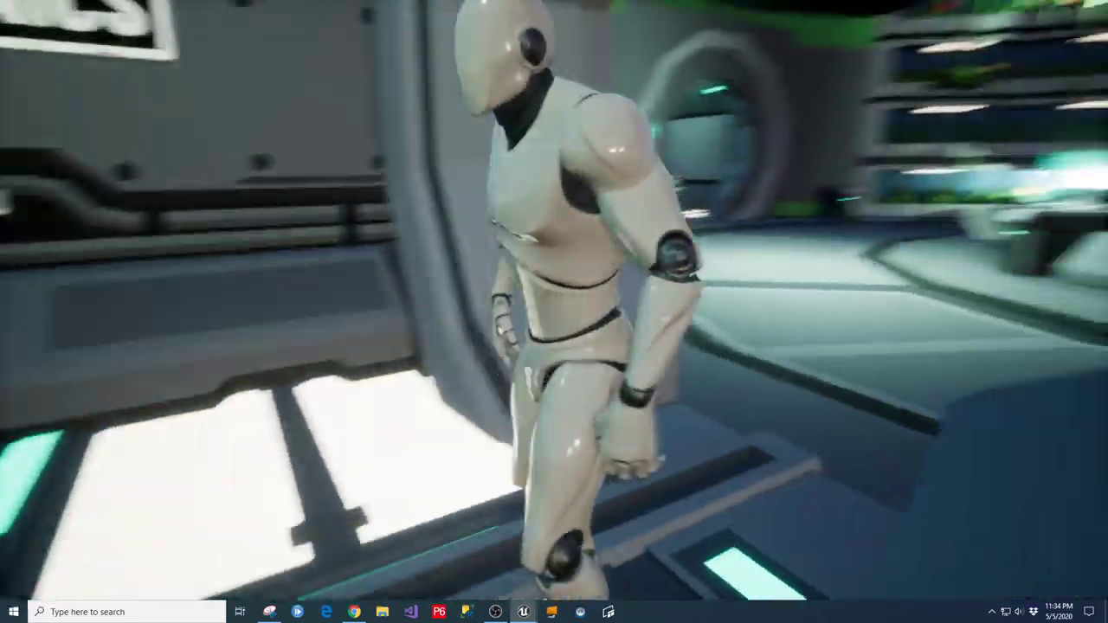
Run the mannequin past the hatch door and through the wide passage to the planter, looking around the hall.
{"action": "key", "text": "w"}
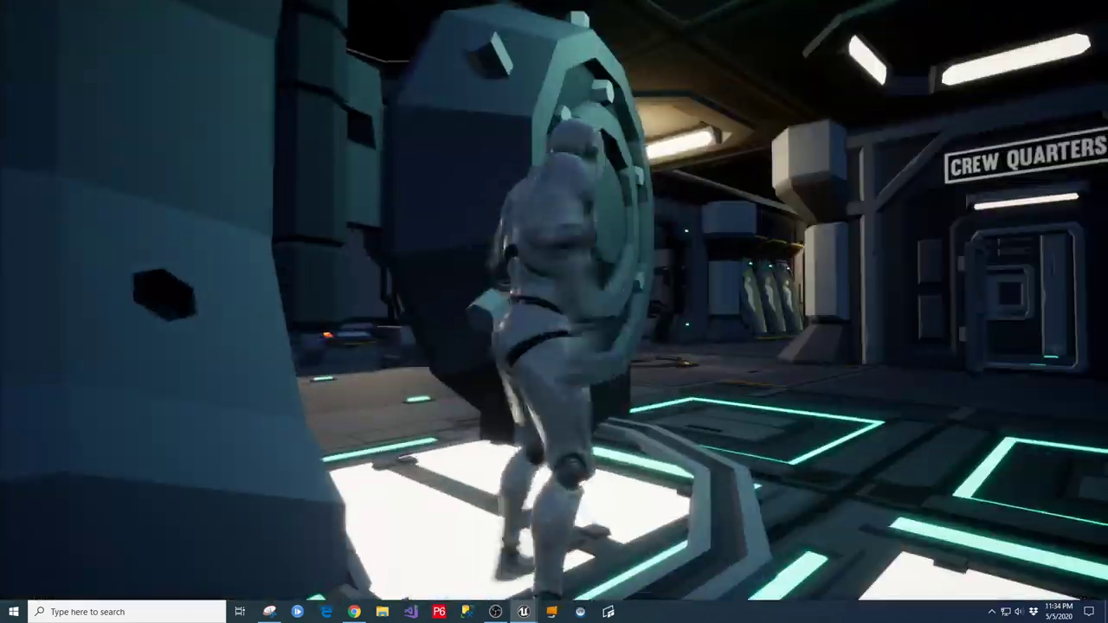
{"action": "key", "text": "w"}
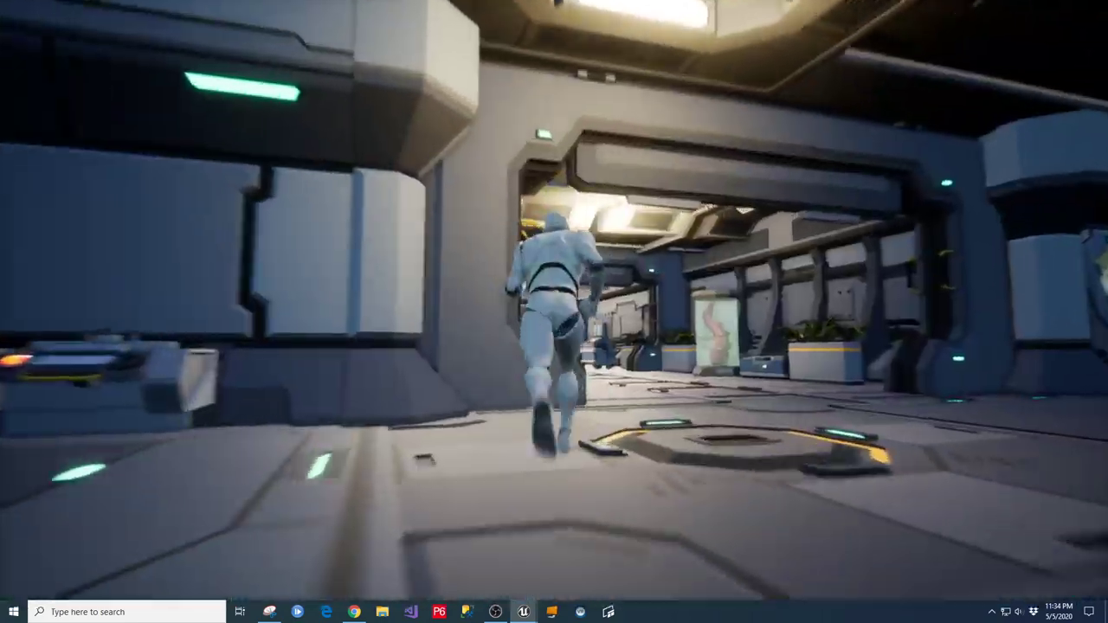
{"action": "key", "text": "w"}
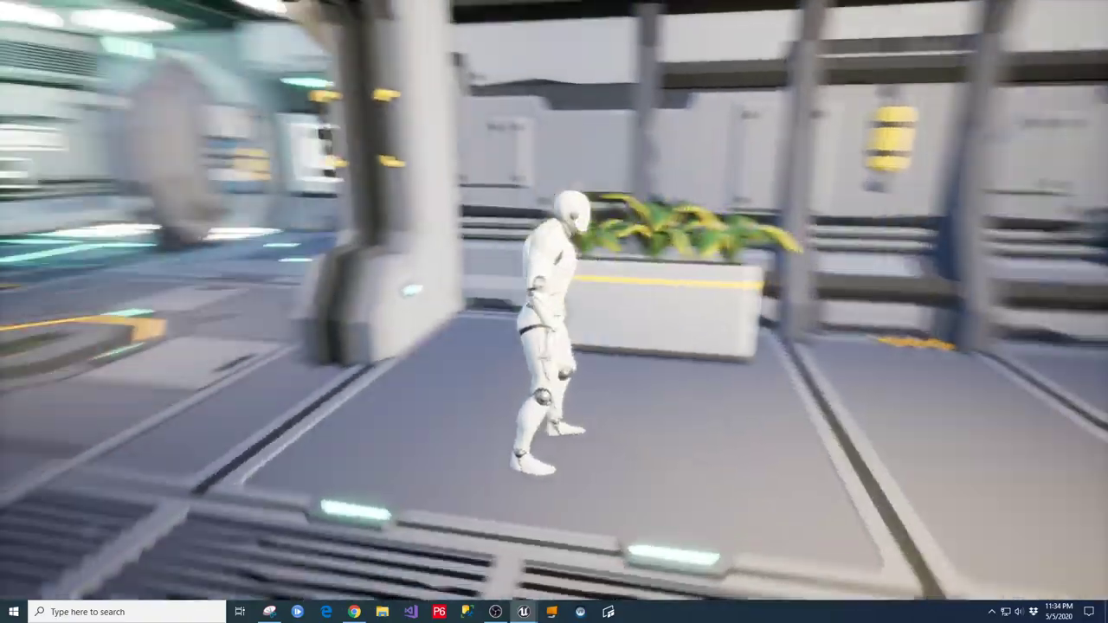
{"action": "key", "text": "w"}
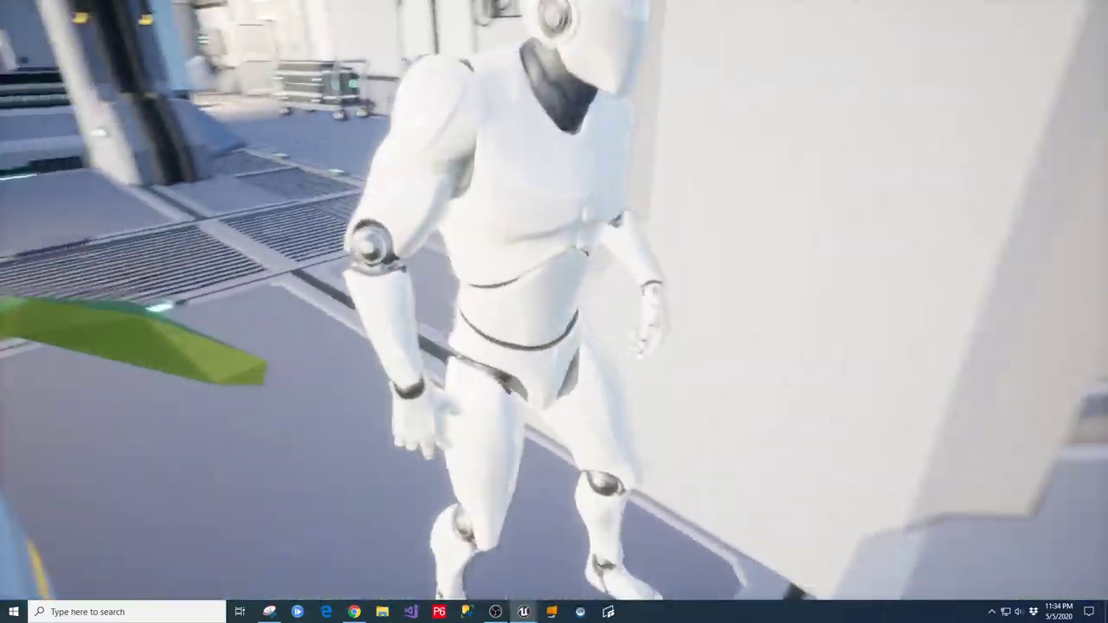
Swing the camera around the mannequin near the planter, run it through the hall, and end the full-screen play test.
{"action": "key", "text": "w"}
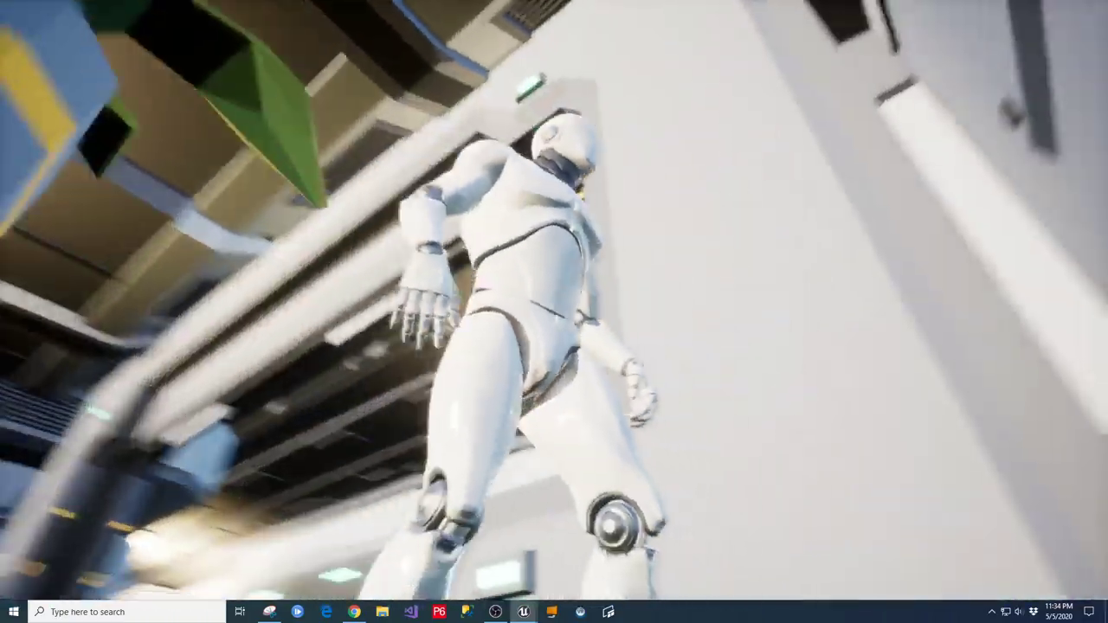
{"action": "key", "text": "w"}
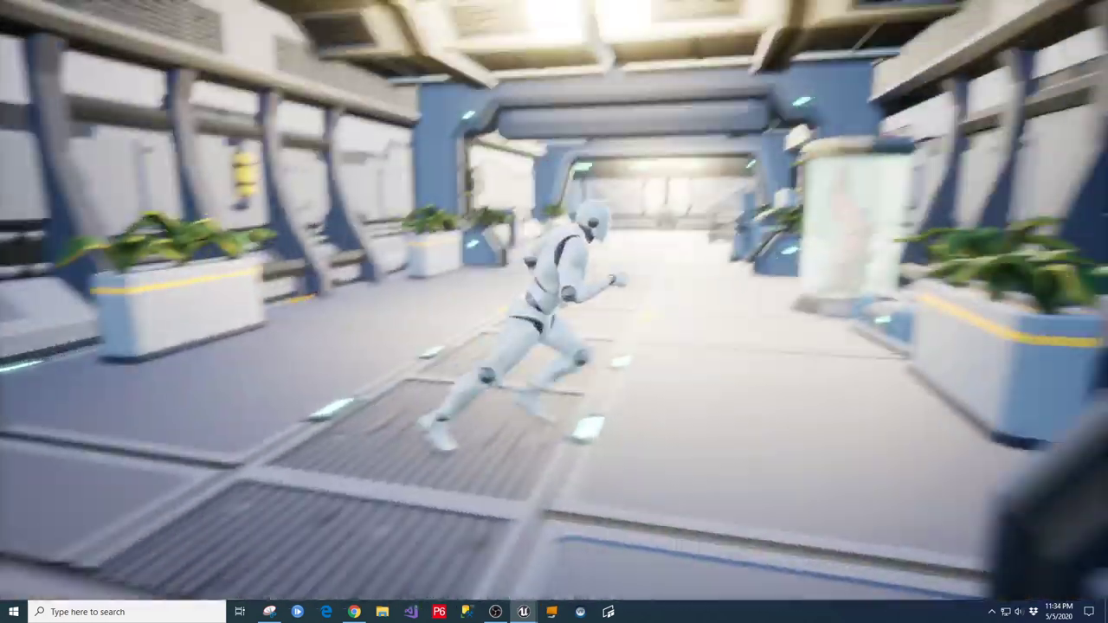
{"action": "key", "text": "w"}
{"action": "key", "text": "Escape"}
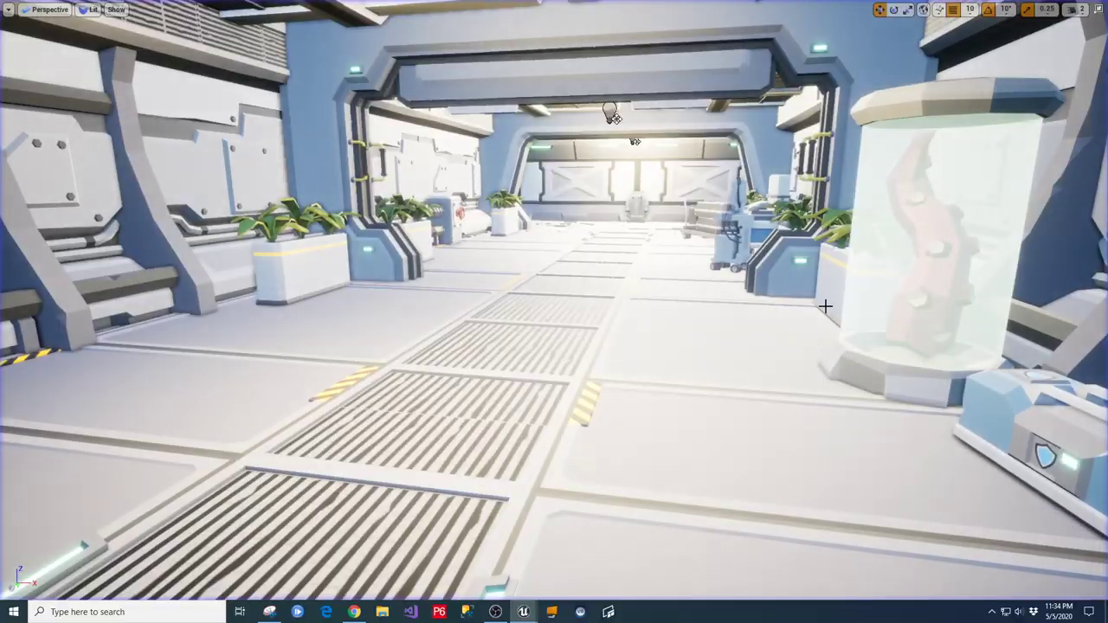
{"action": "key", "text": "F11"}
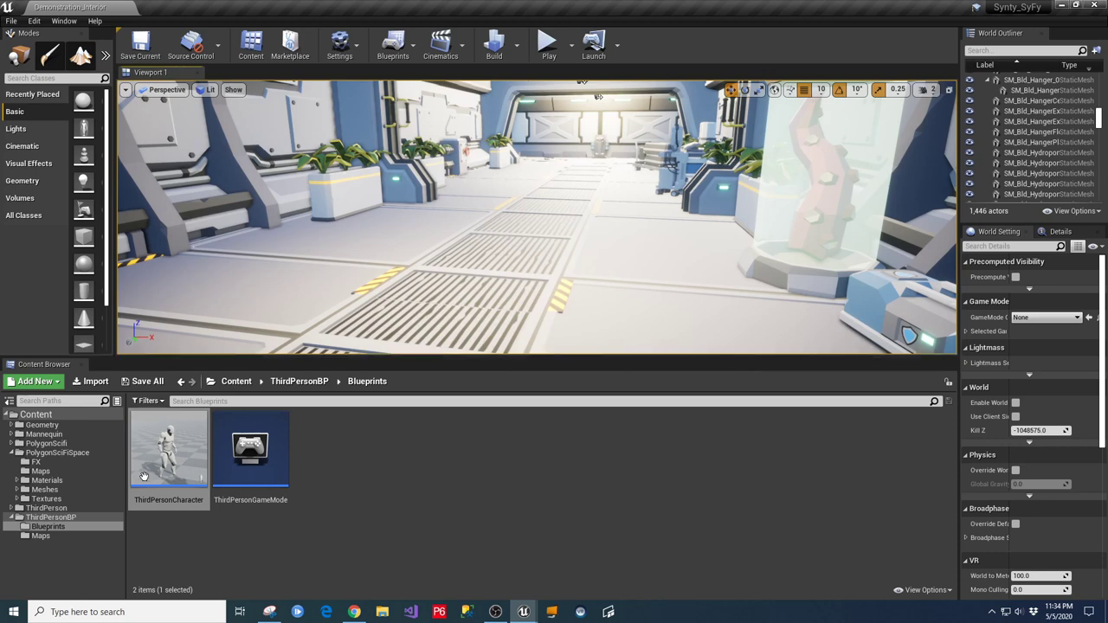
Disable Do Collision Test on the CameraBoom of the ThirdPersonCharacter blueprint and return to the level editor.
{"action": "double_click", "coordinate": [164, 448]}
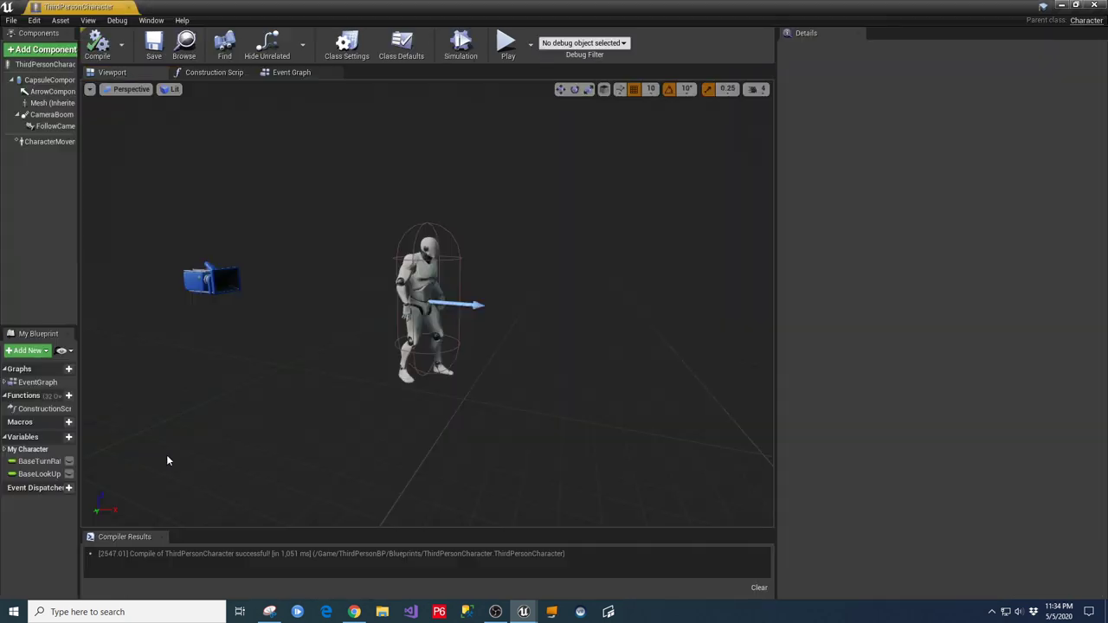
{"action": "left_click", "coordinate": [54, 116]}
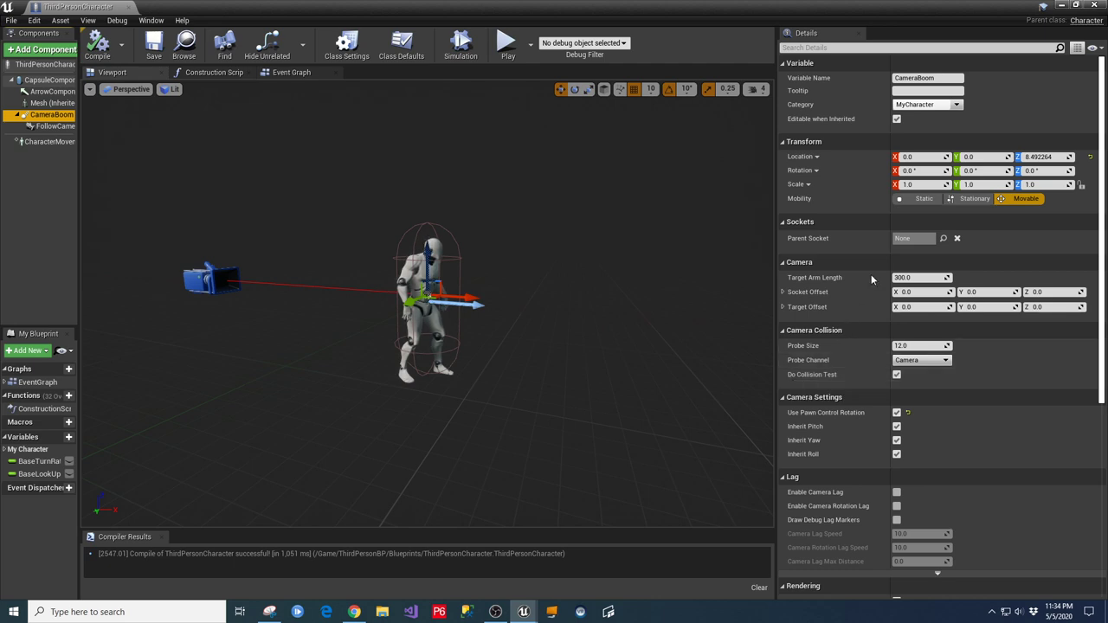
{"action": "left_click", "coordinate": [1060, 6]}
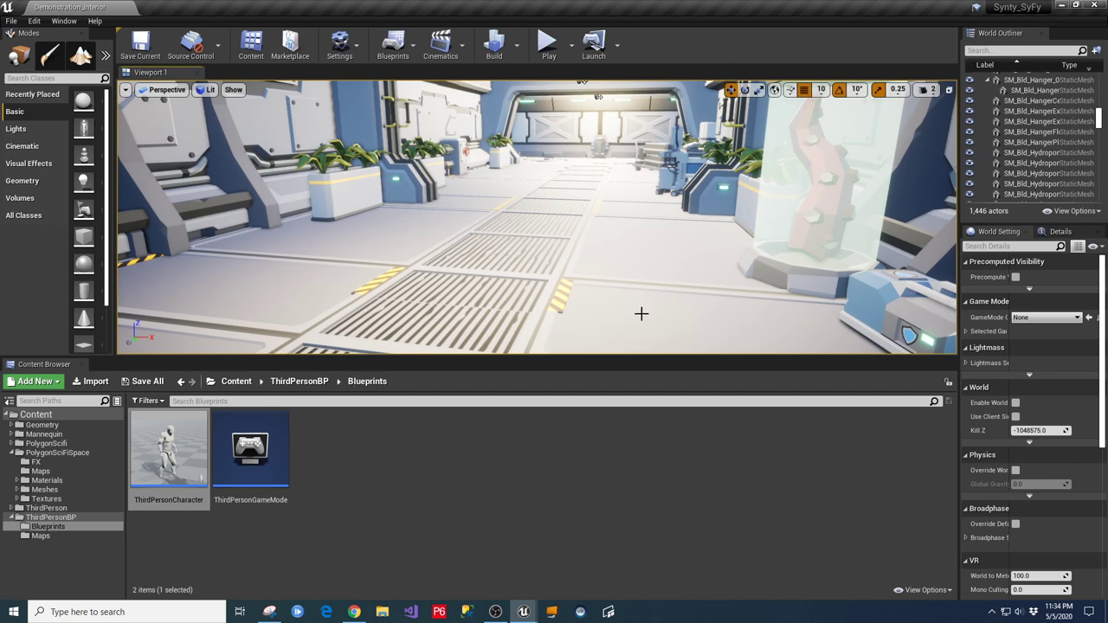
{"action": "double_click", "coordinate": [174, 451]}
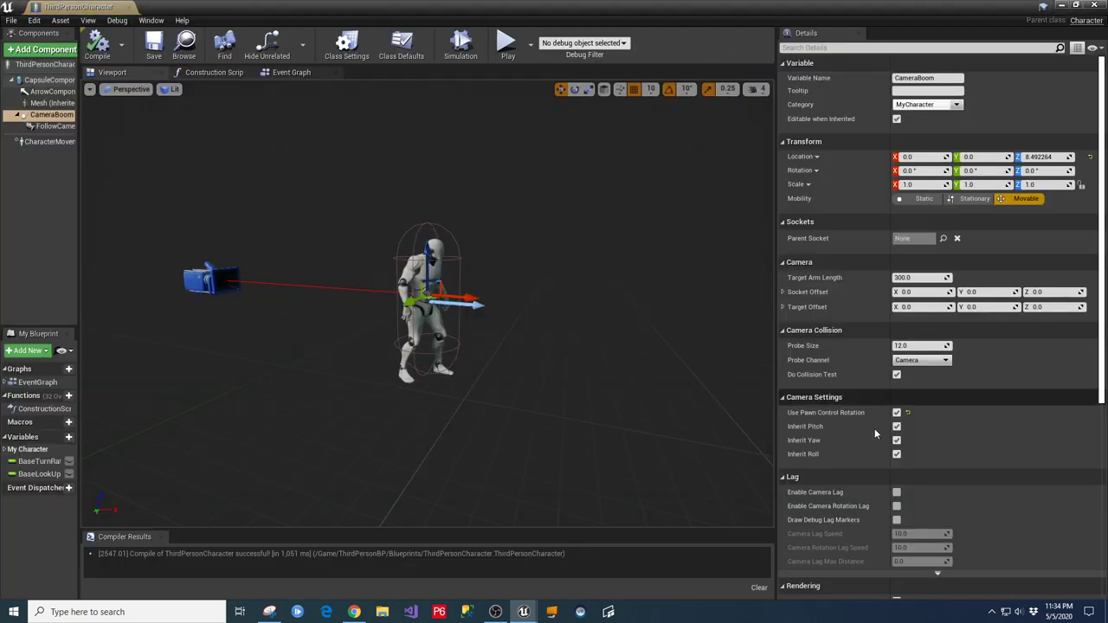
{"action": "left_click", "coordinate": [897, 375]}
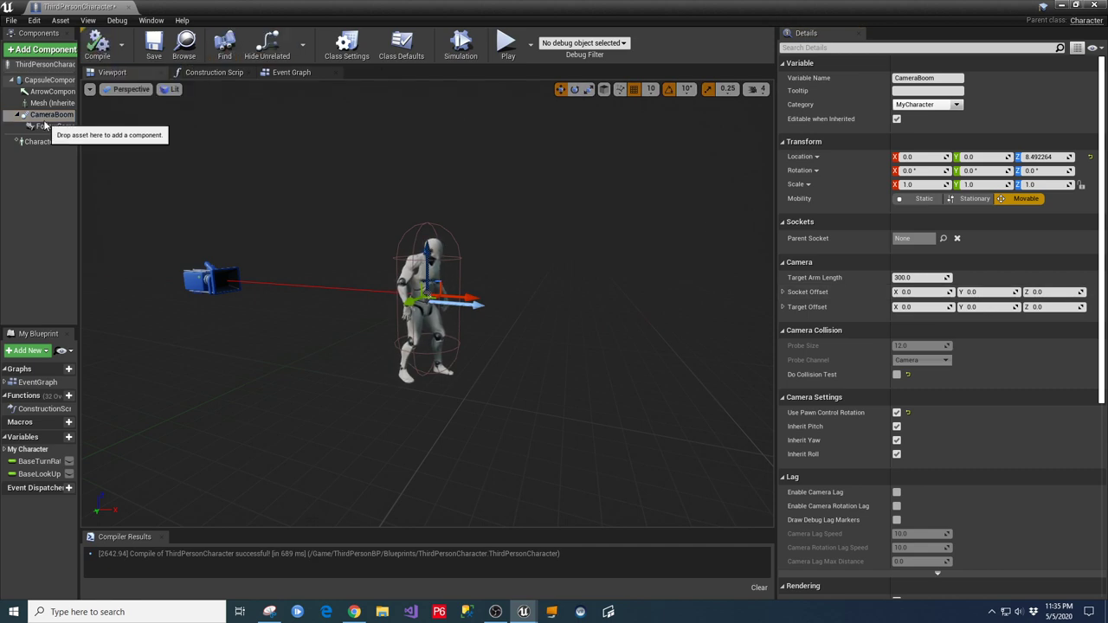
{"action": "left_click", "coordinate": [1061, 7]}
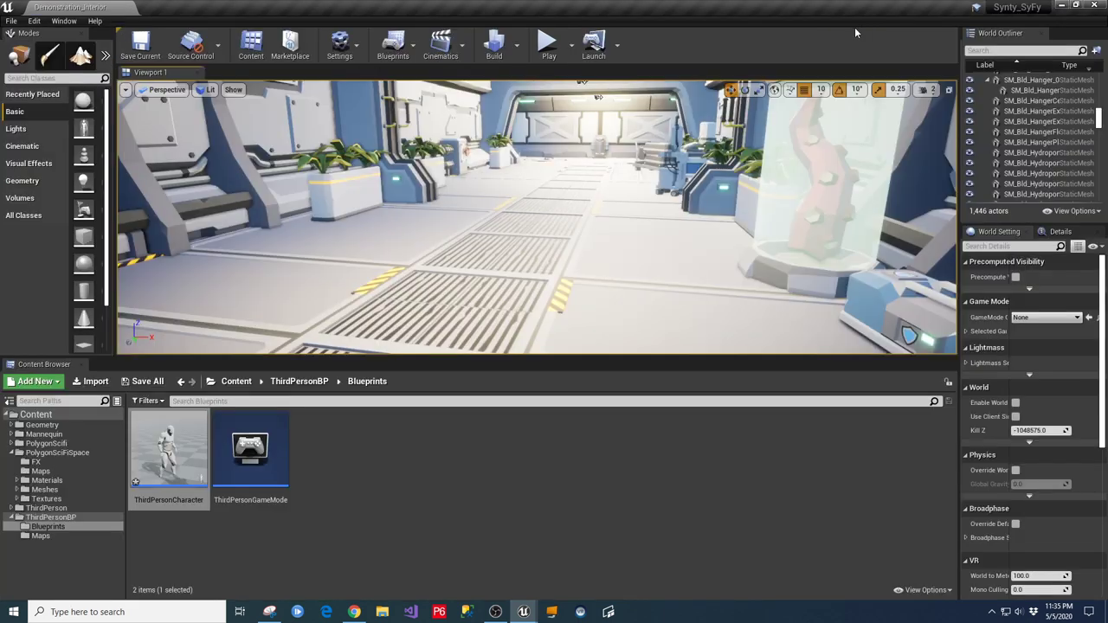
Play-test the level full screen, viewing the mannequin past the planter and beside the wall console, and stop the session.
{"action": "left_click", "coordinate": [548, 44]}
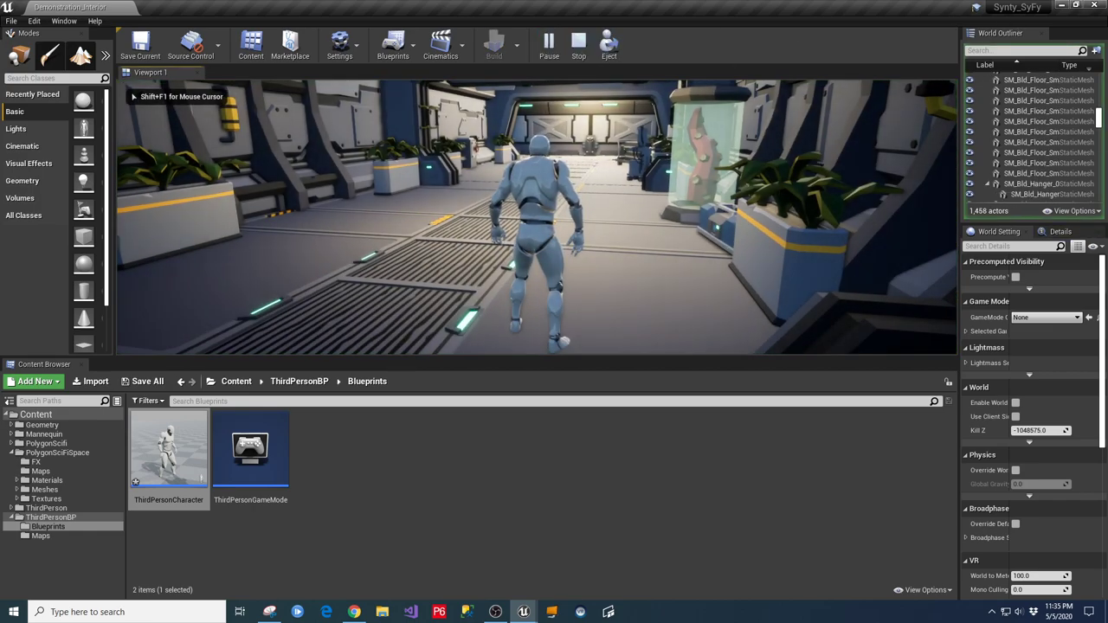
{"action": "key", "text": "F11"}
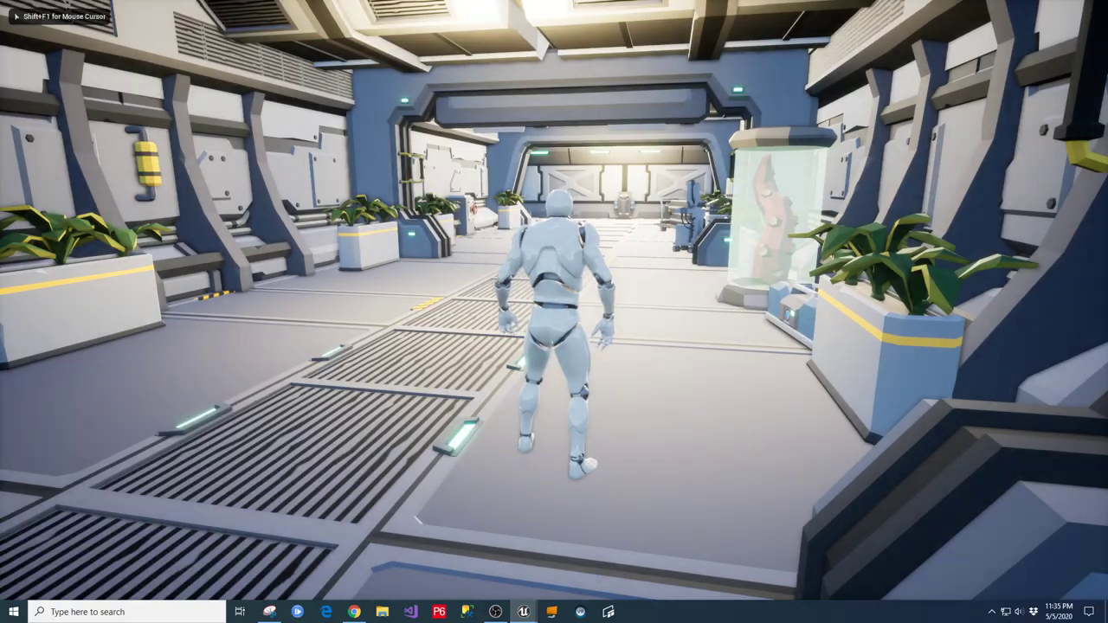
{"action": "key", "text": "w"}
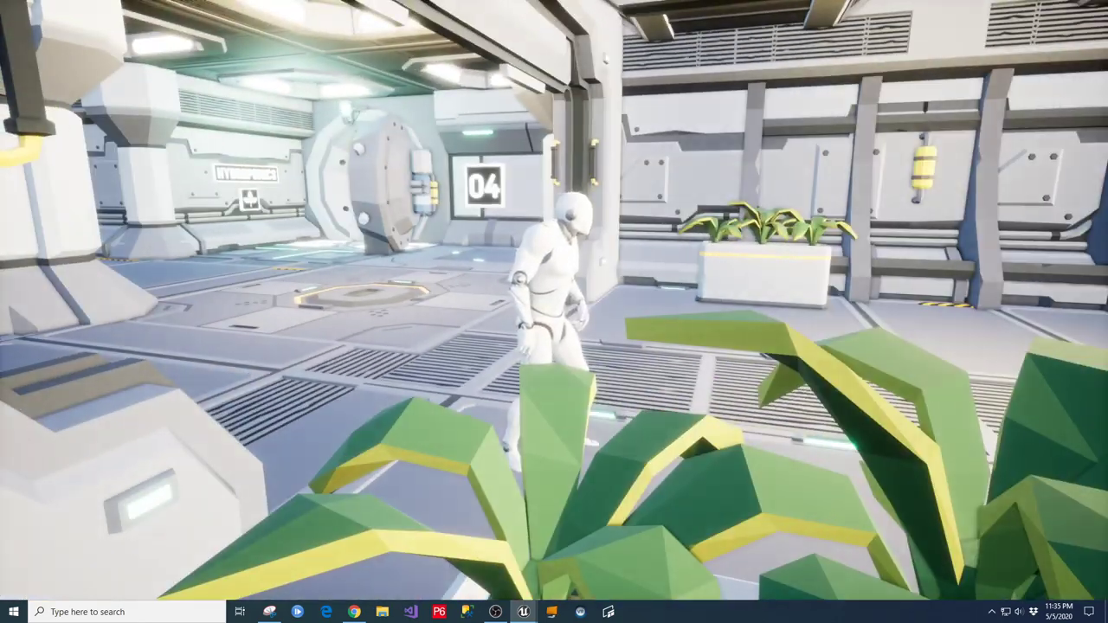
{"action": "key", "text": "w"}
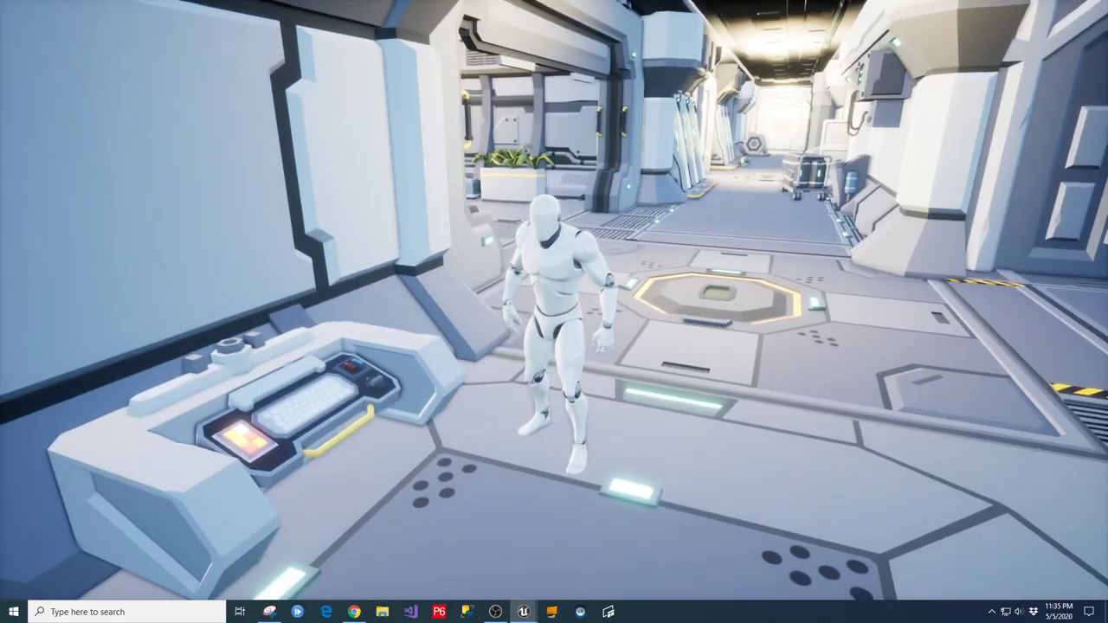
{"action": "key", "text": "Escape"}
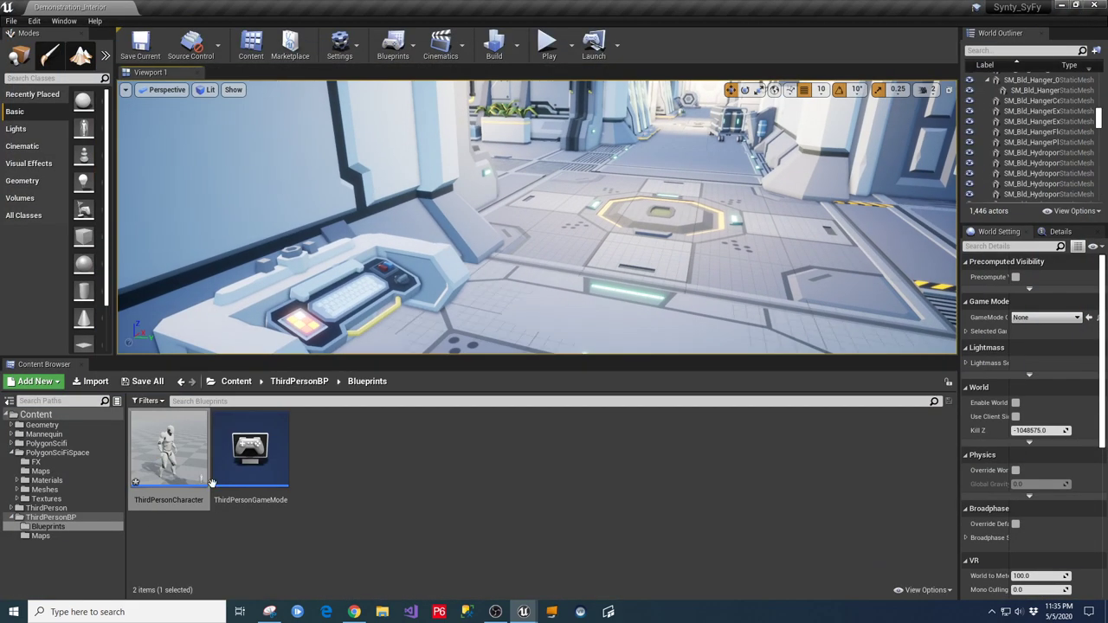
Enable Do Collision Test on the ThirdPersonCharacter's CameraBoom, save the blueprint and close it.
{"action": "double_click", "coordinate": [158, 459]}
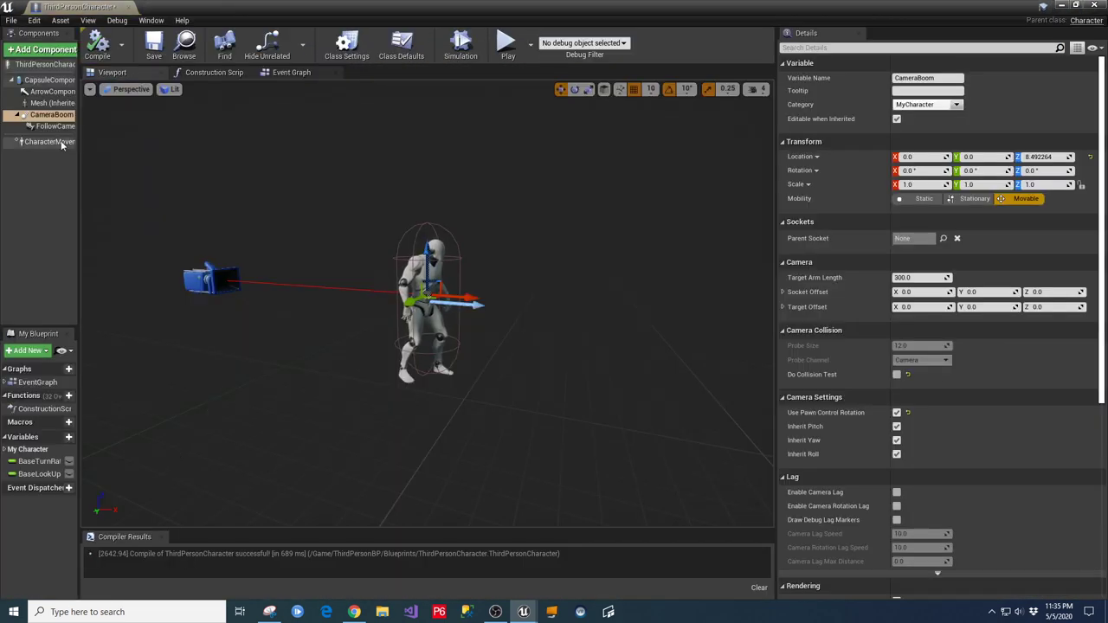
{"action": "left_click", "coordinate": [47, 115]}
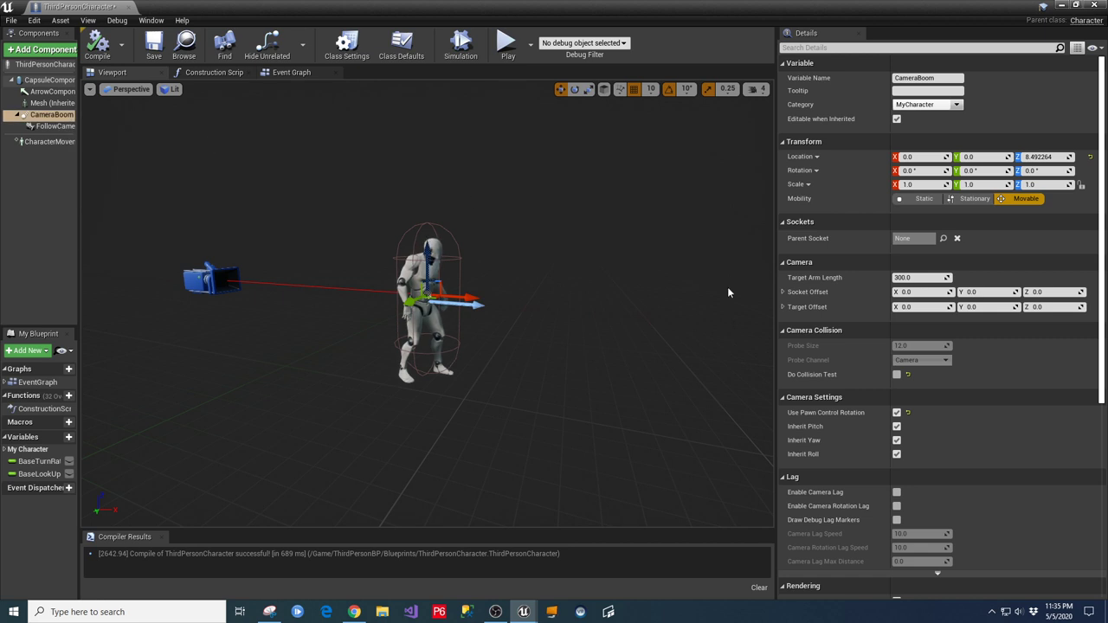
{"action": "left_click", "coordinate": [897, 375]}
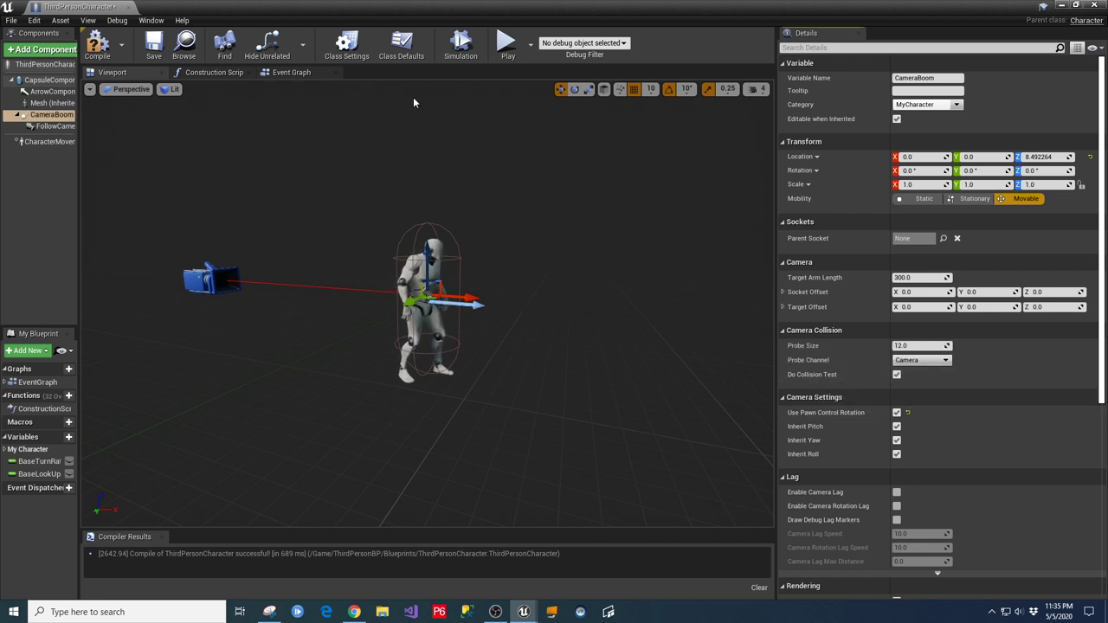
{"action": "left_click", "coordinate": [156, 45]}
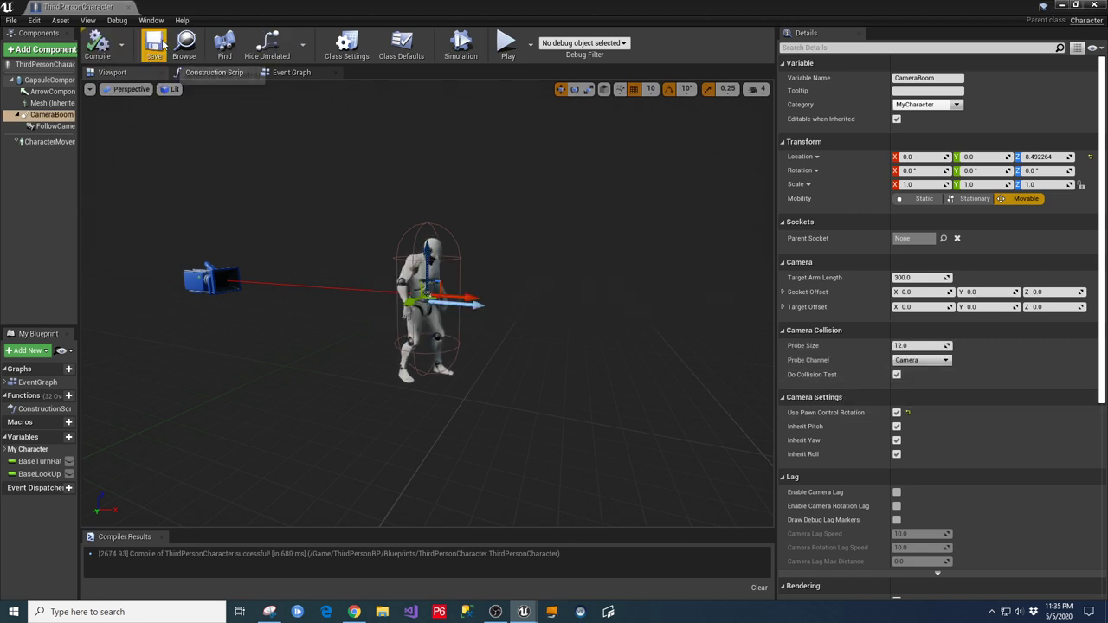
{"action": "left_click", "coordinate": [1092, 5]}
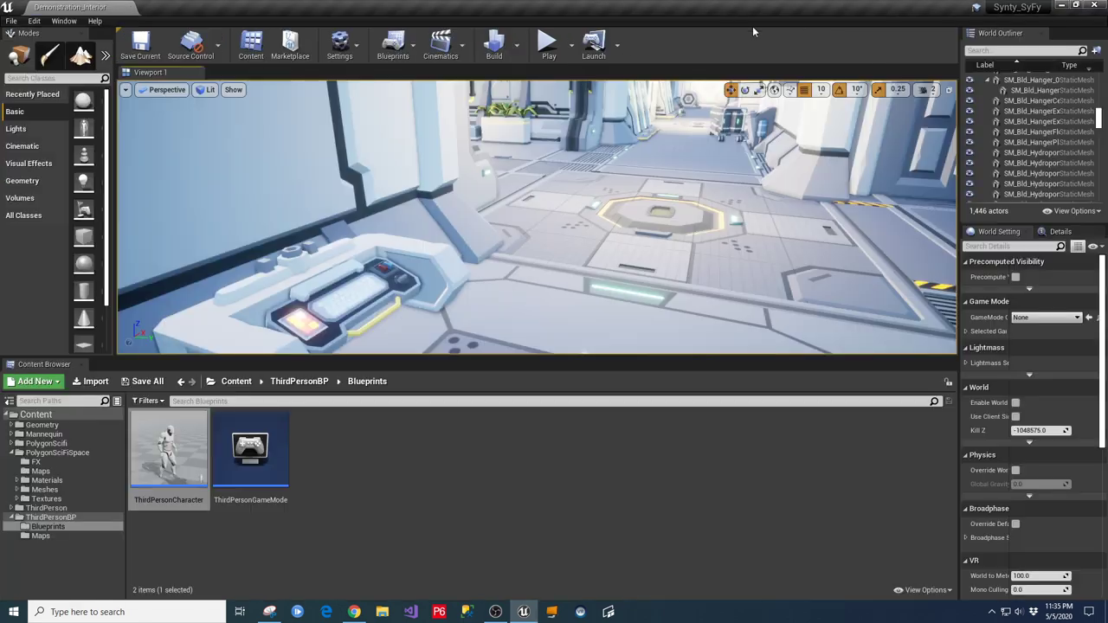
Start a full-screen play test and view the mannequin from several angles beside the 04 sign and round hatch door.
{"action": "left_click", "coordinate": [548, 45]}
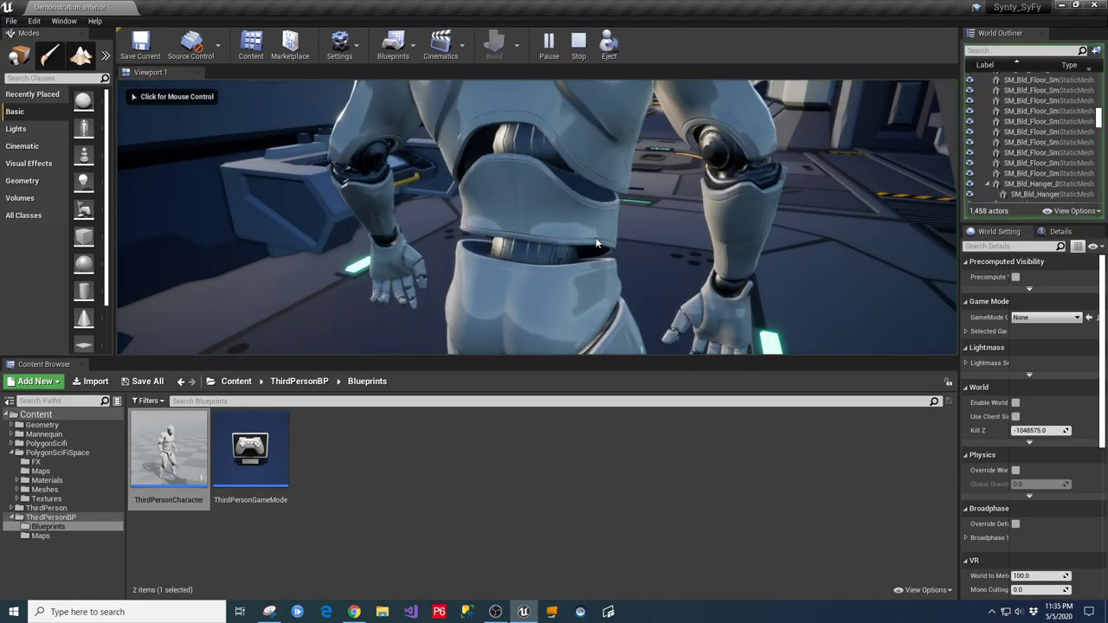
{"action": "key", "text": "F11"}
{"action": "left_click", "coordinate": [596, 242]}
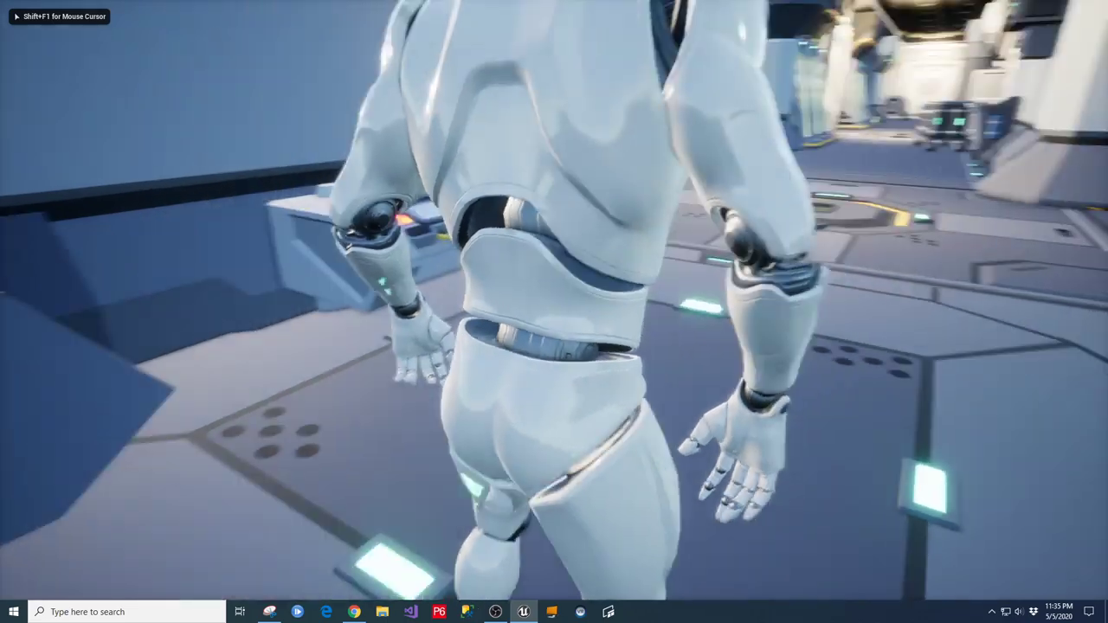
{"action": "key", "text": "w"}
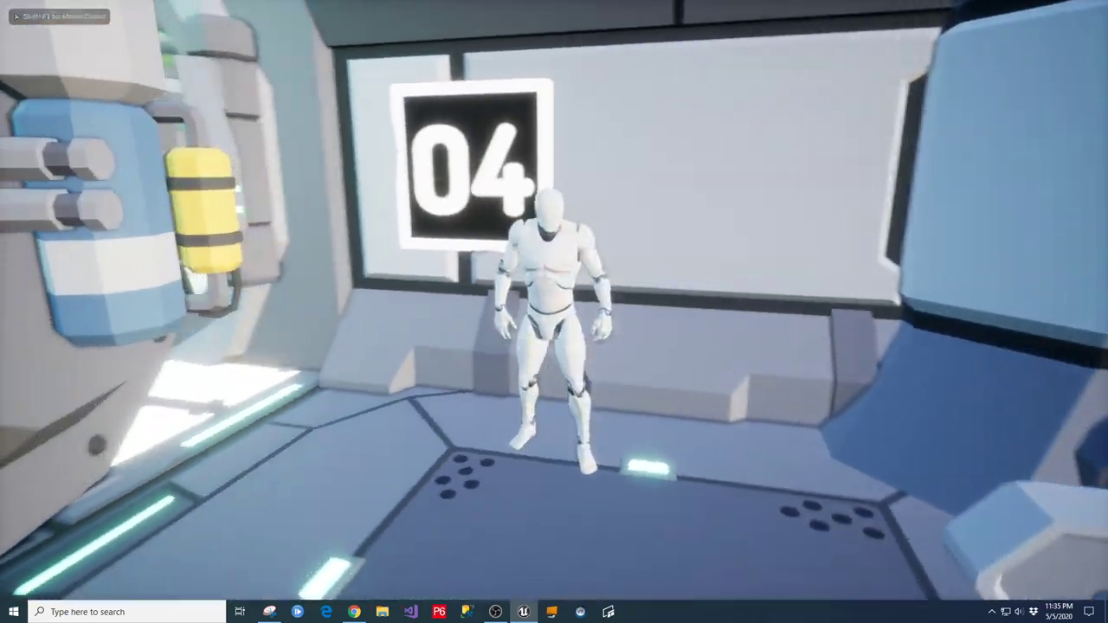
{"action": "key", "text": "w"}
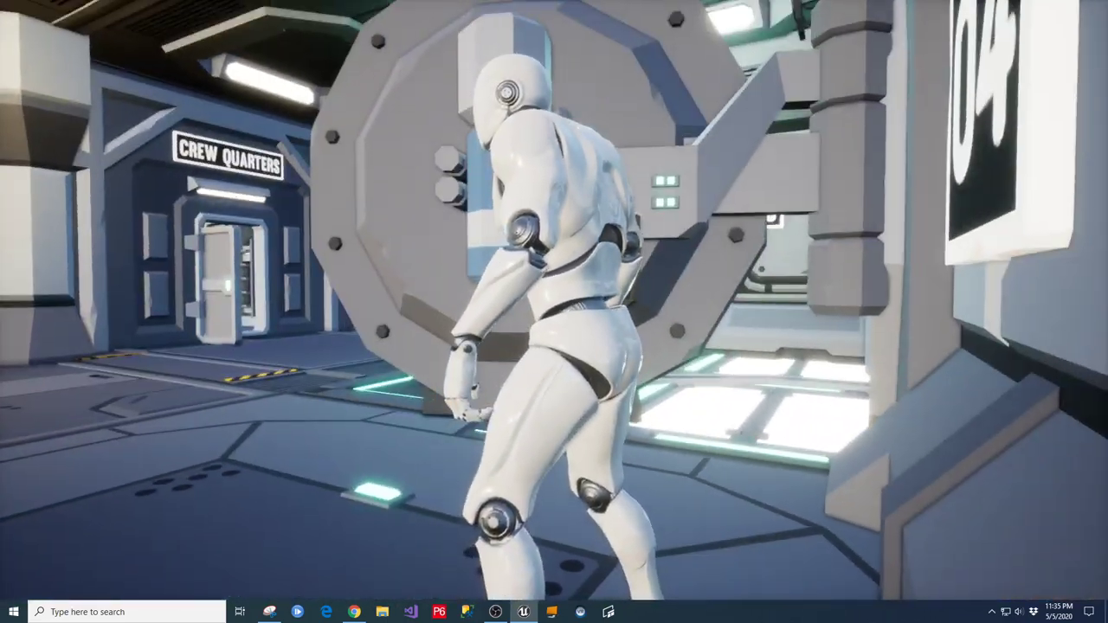
Run the mannequin from the hatch door across the junction and down the planter-lined hall to its far end.
{"action": "key", "text": "w"}
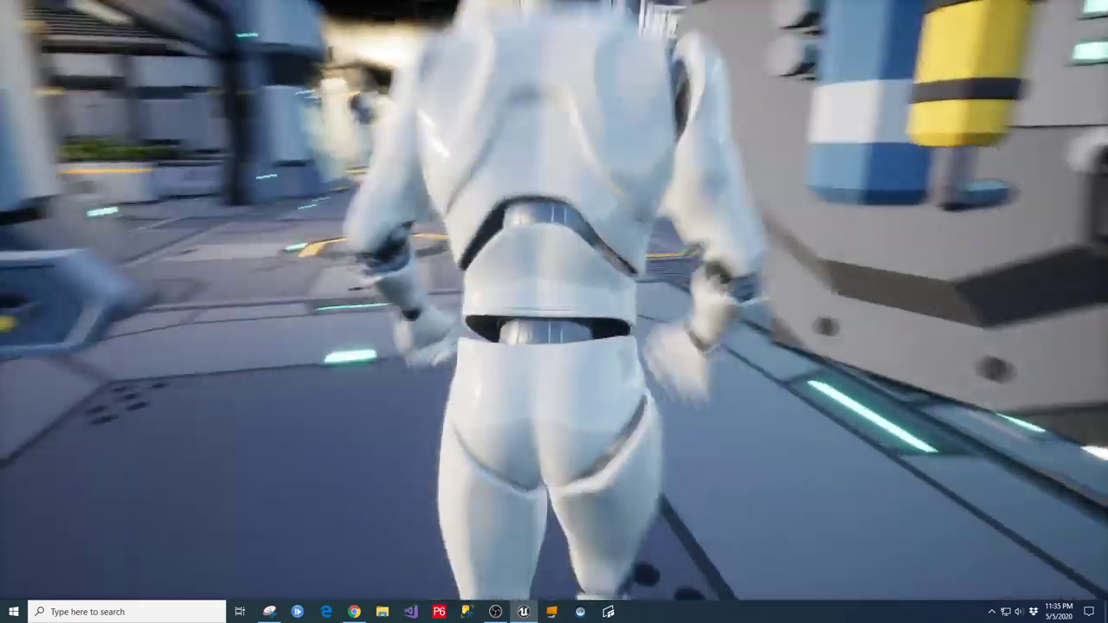
{"action": "key", "text": "w"}
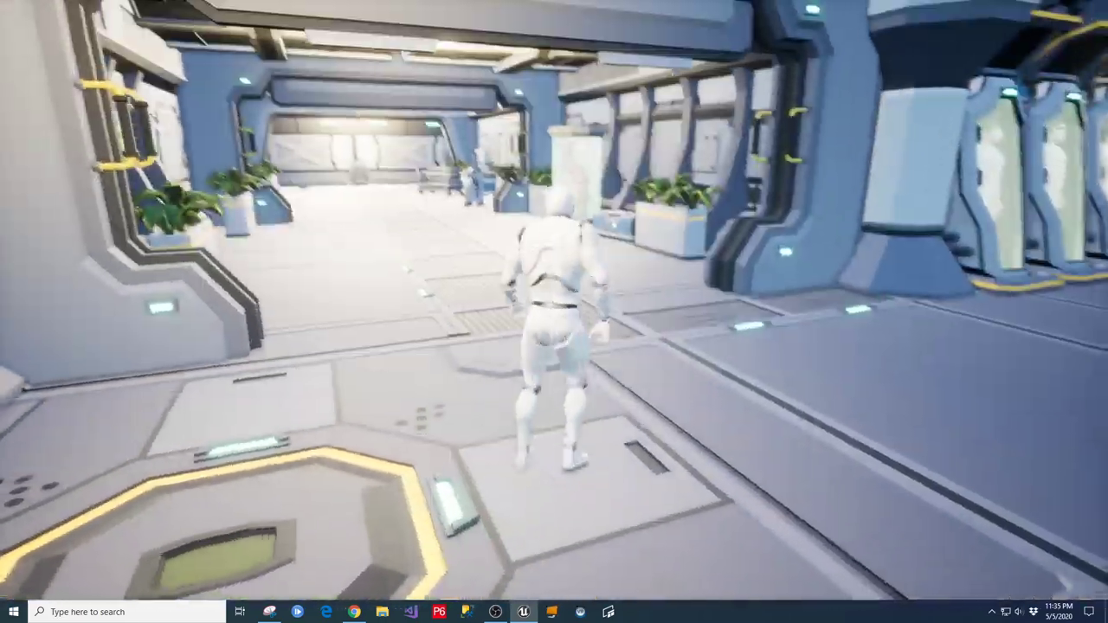
{"action": "key", "text": "w"}
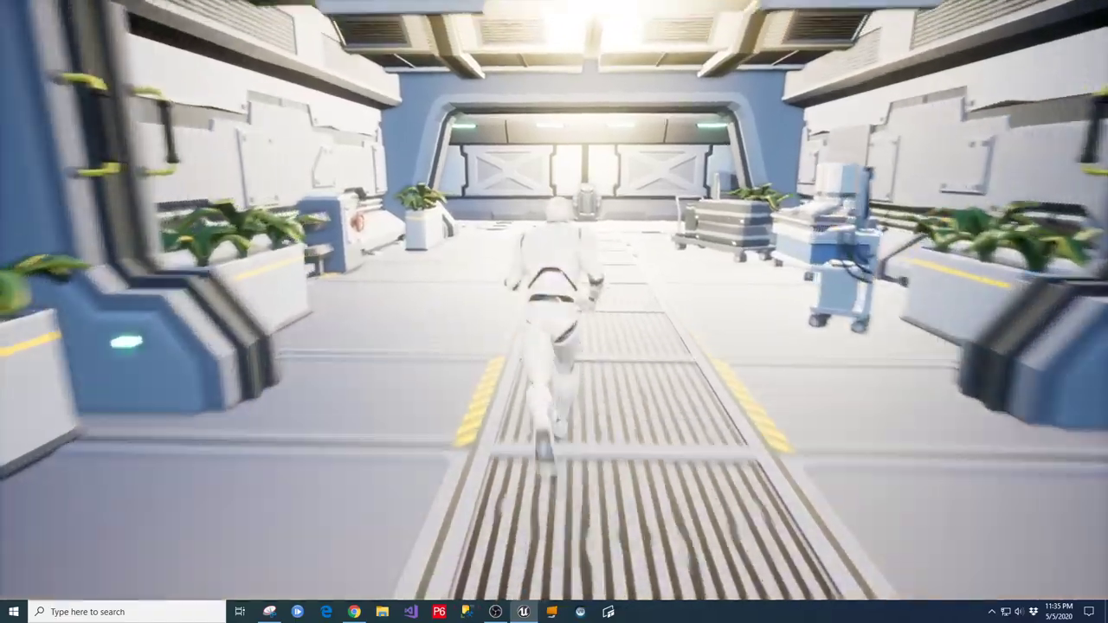
{"action": "key", "text": "w"}
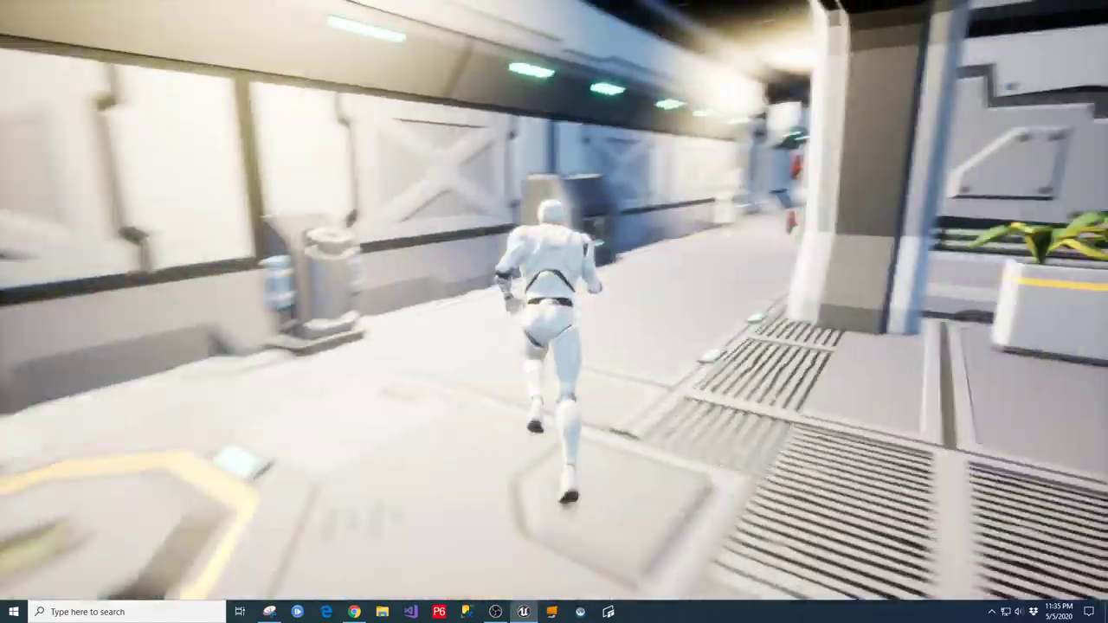
Run the mannequin along the corridor past the large blue door and through the doorway to the round hatch.
{"action": "key", "text": "w"}
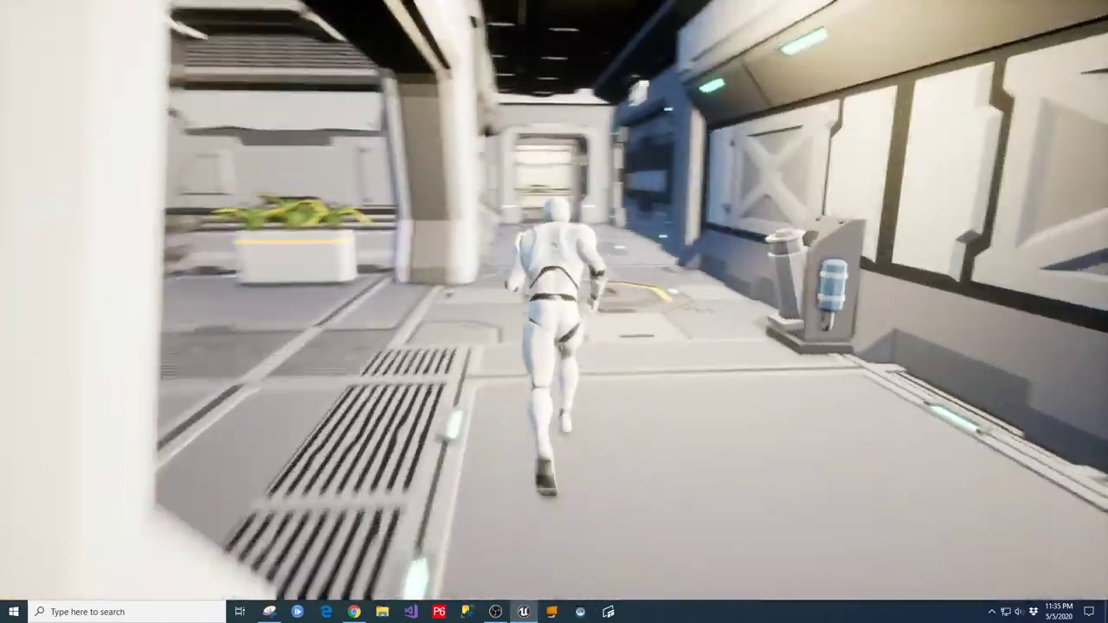
{"action": "key", "text": "w"}
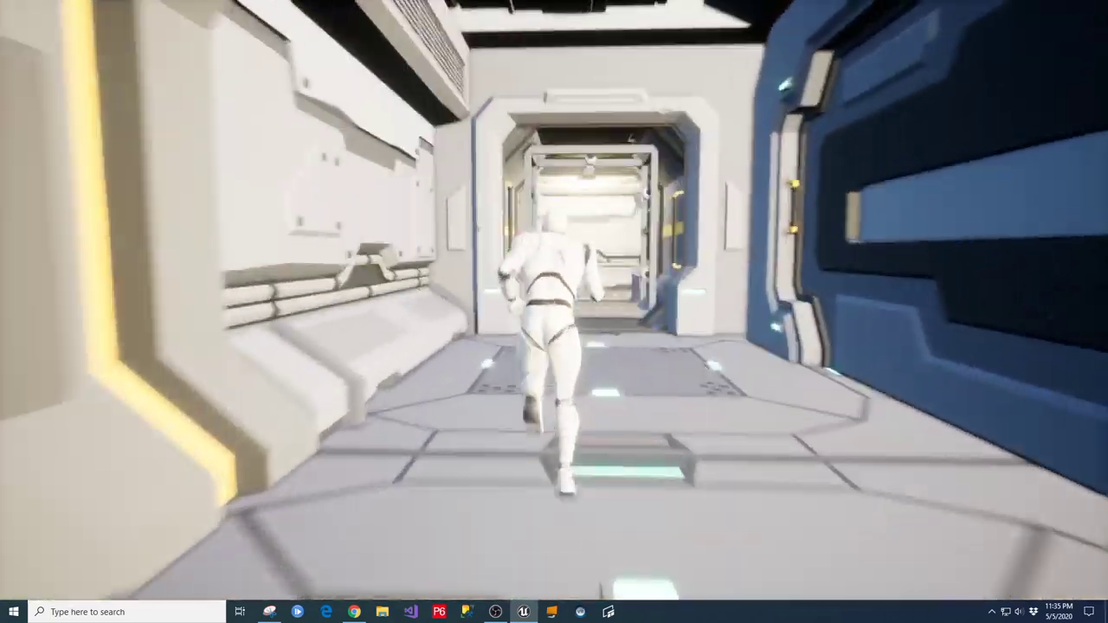
{"action": "key", "text": "w"}
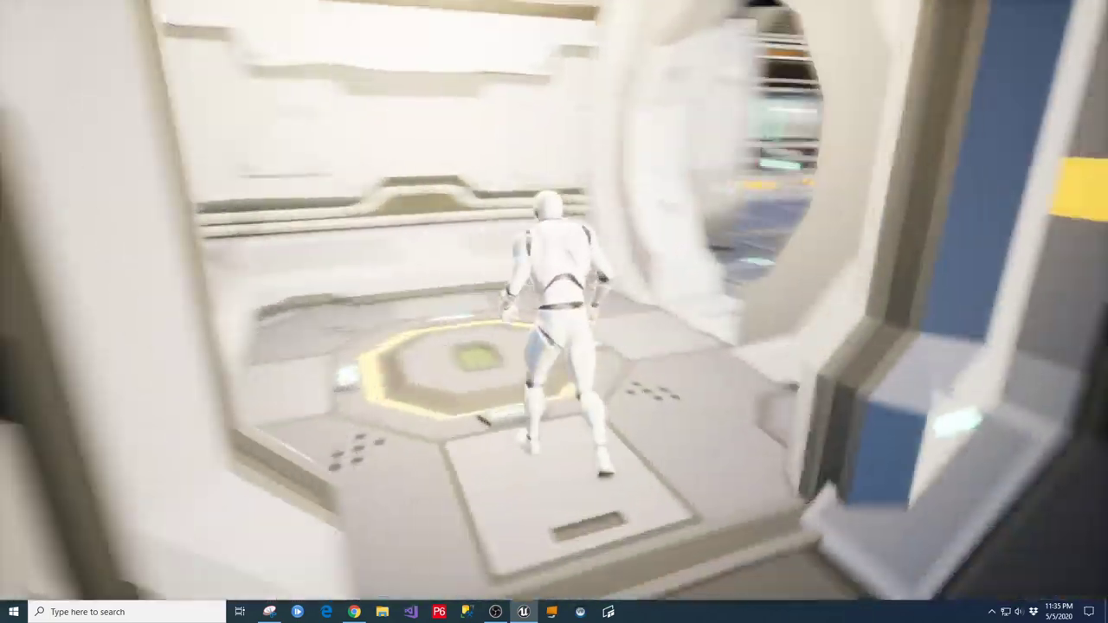
Run the mannequin through the round hatch, look around the machinery bay, and head back towards the hatch.
{"action": "key", "text": "w"}
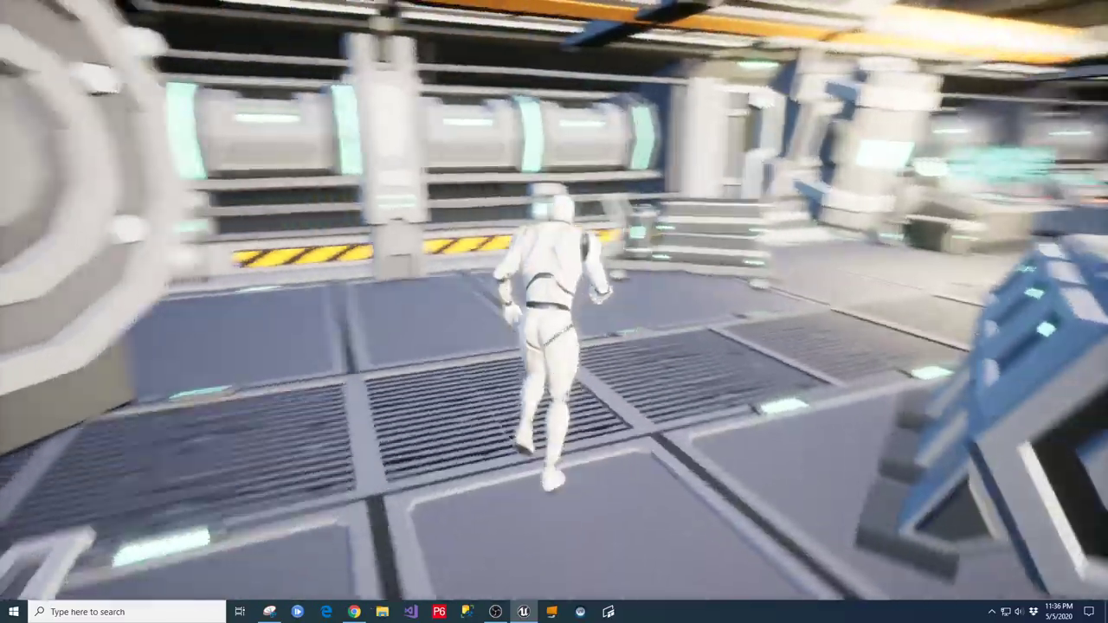
{"action": "key", "text": "w"}
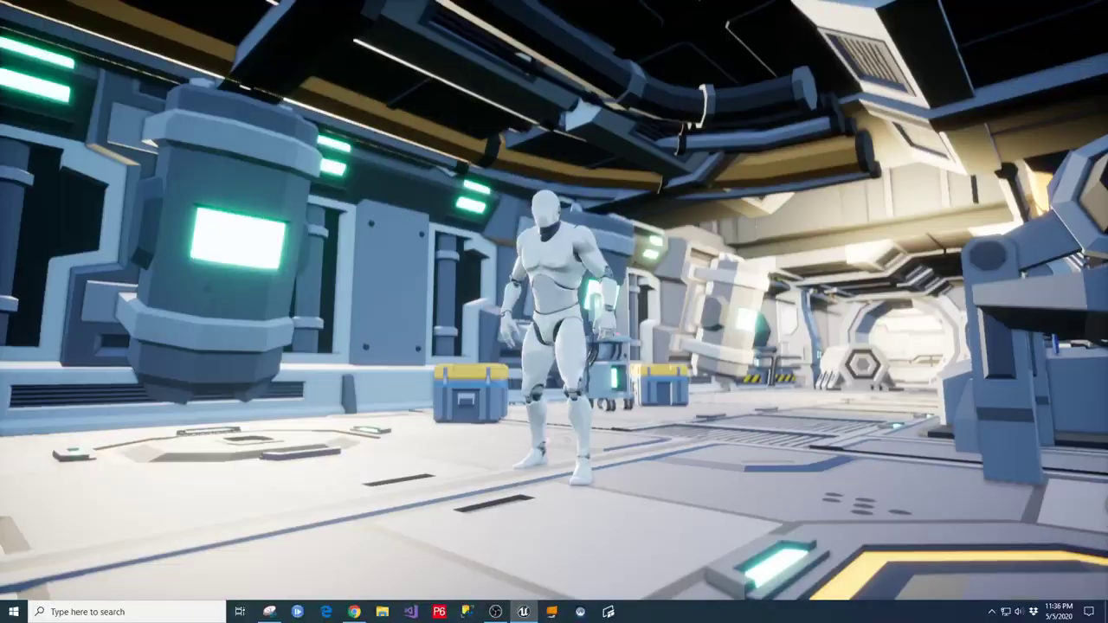
{"action": "key", "text": "w"}
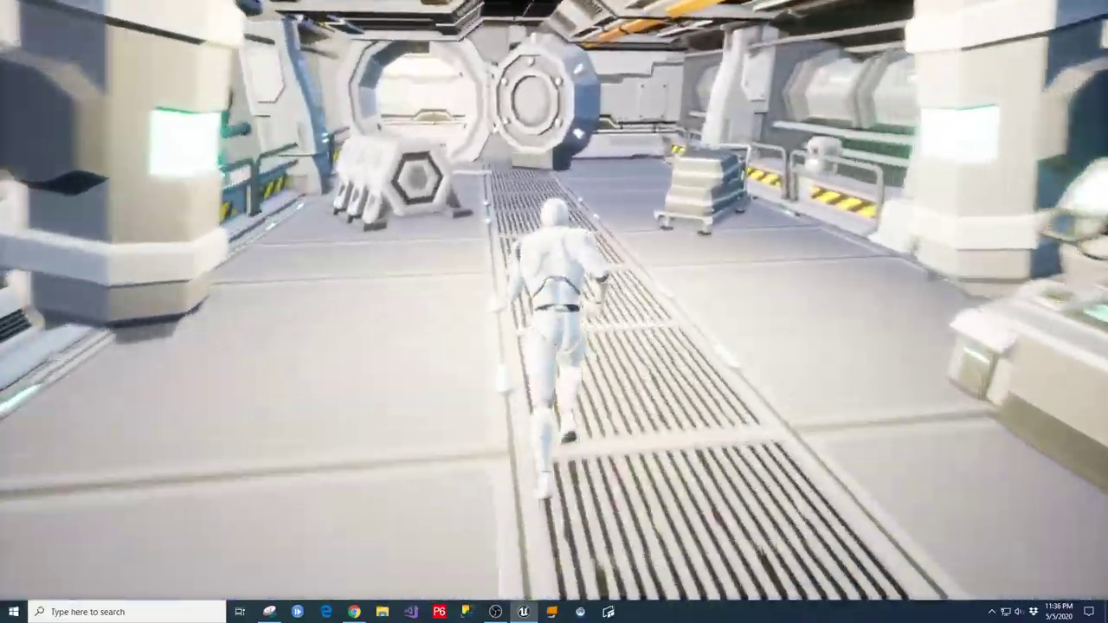
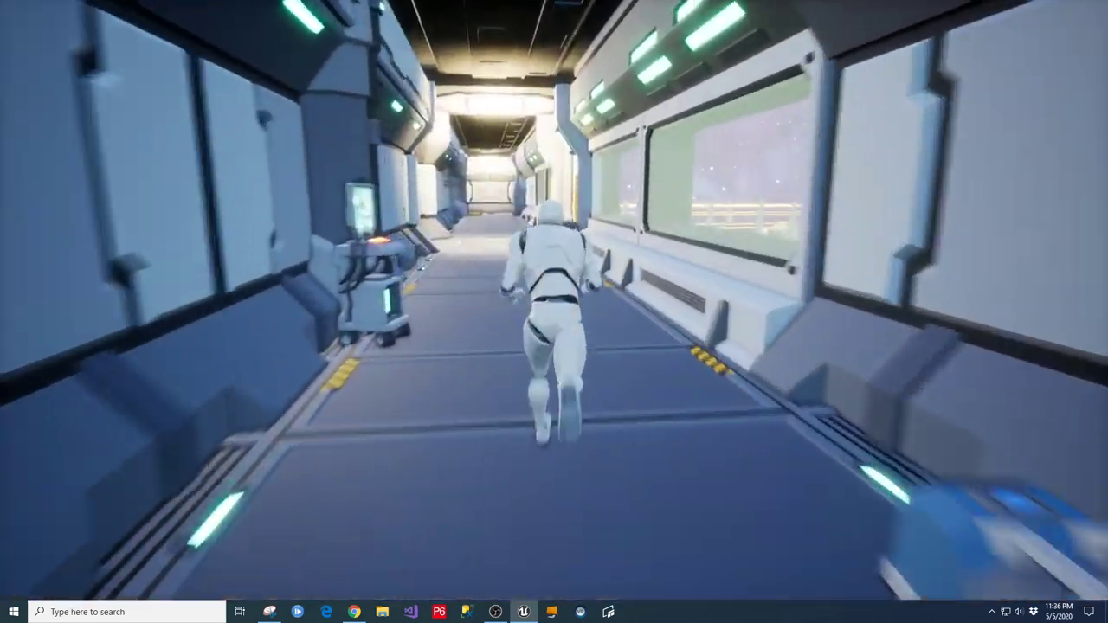
Run the mannequin past the windows and trolley, round the junction towards the hexagonal machine, and end the play test.
{"action": "key", "text": "w"}
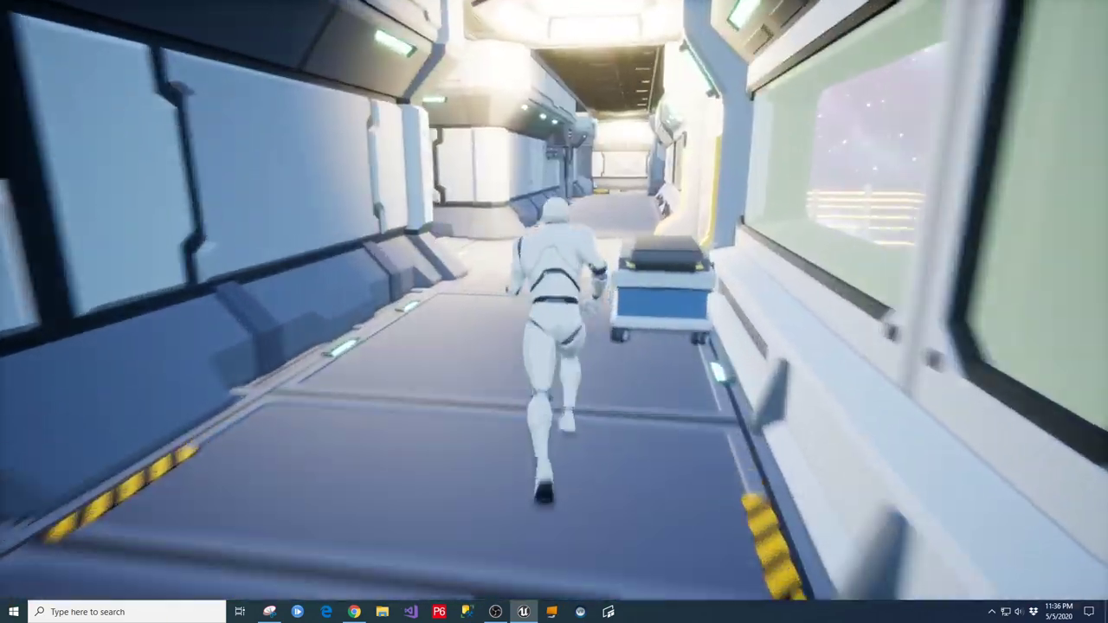
{"action": "key", "text": "d"}
{"action": "key", "text": "s"}
{"action": "key", "text": "w"}
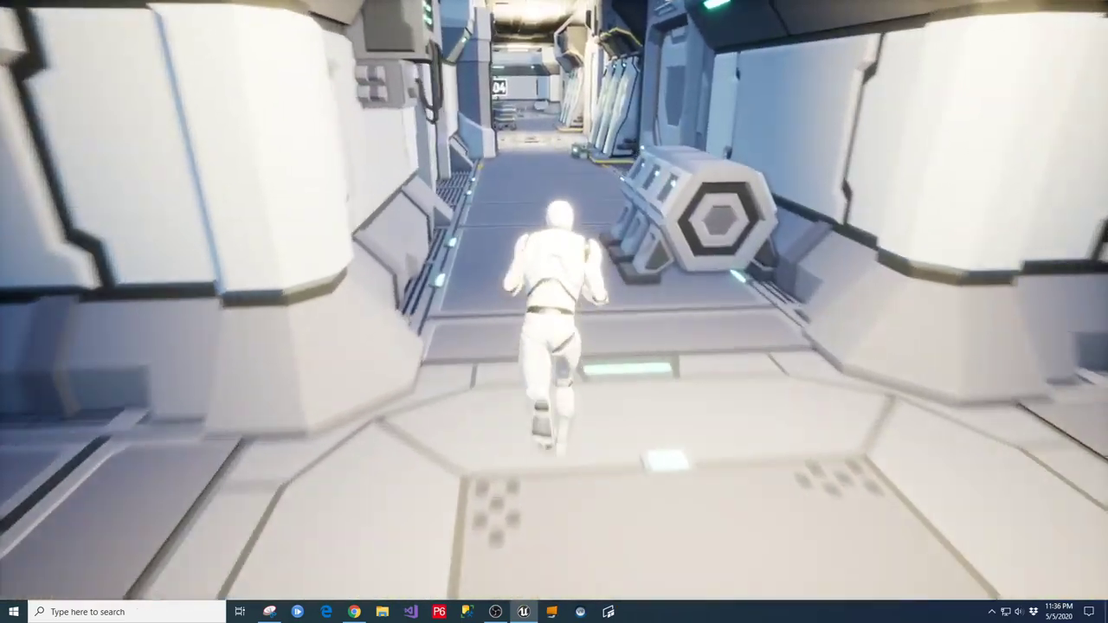
{"action": "key", "text": "Escape"}
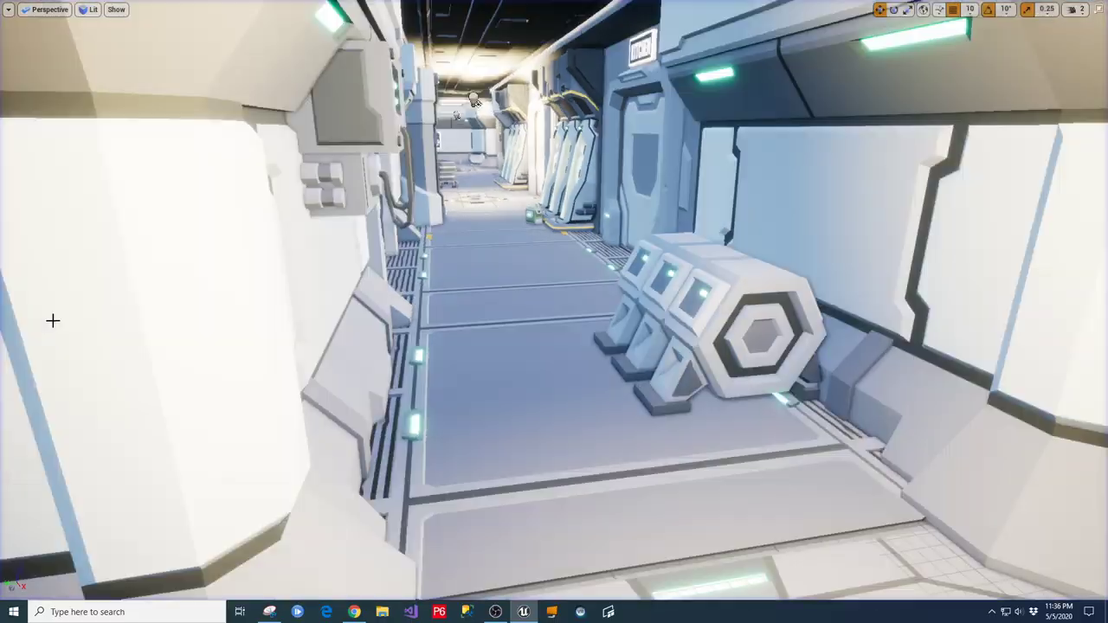
Leave the full-screen viewport and show the PolygonSciFiSpace Meshes Characters folder in an enlarged Content Browser.
{"action": "scroll", "coordinate": [280, 347], "scroll_direction": "up", "scroll_amount": 3}
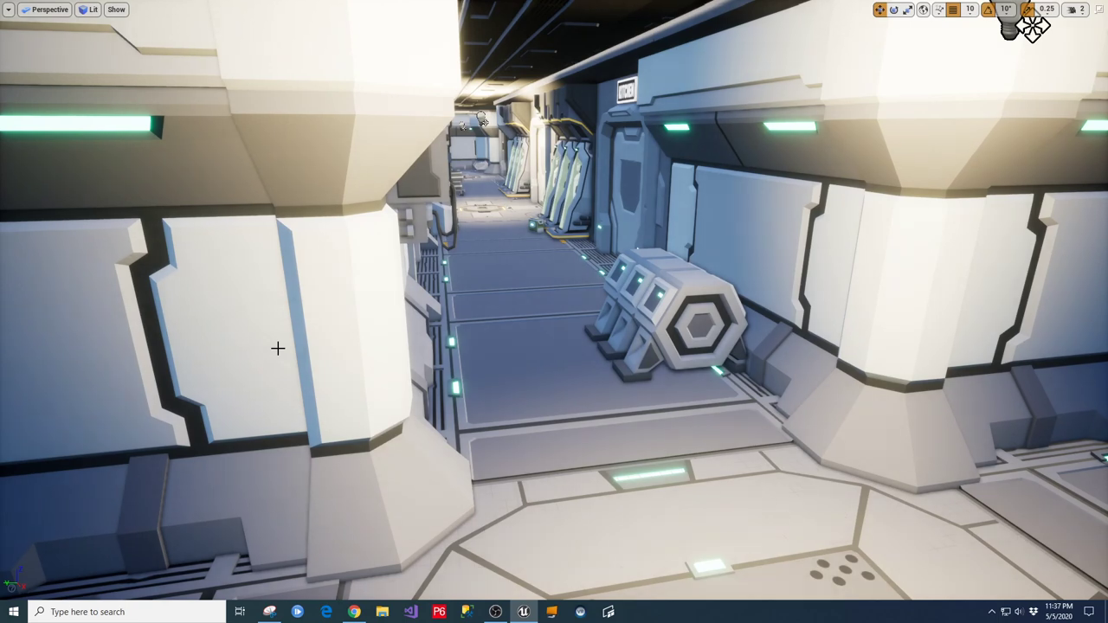
{"action": "key", "text": "F11"}
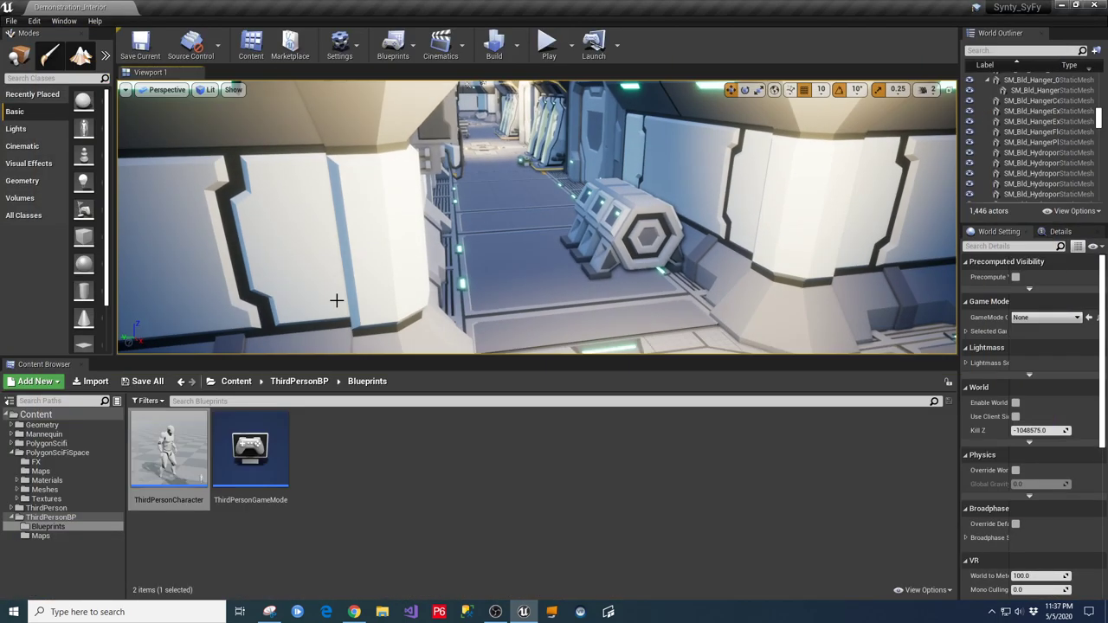
{"action": "left_click", "coordinate": [44, 489]}
{"action": "double_click", "coordinate": [238, 450]}
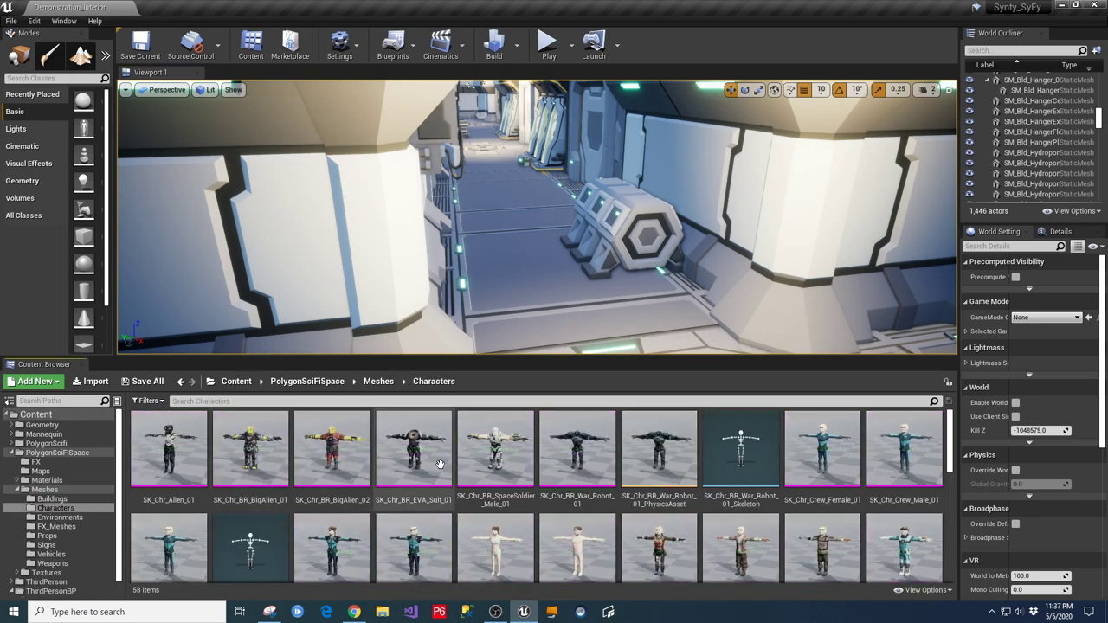
{"action": "left_click_drag", "start_coordinate": [507, 357], "coordinate": [510, 122]}
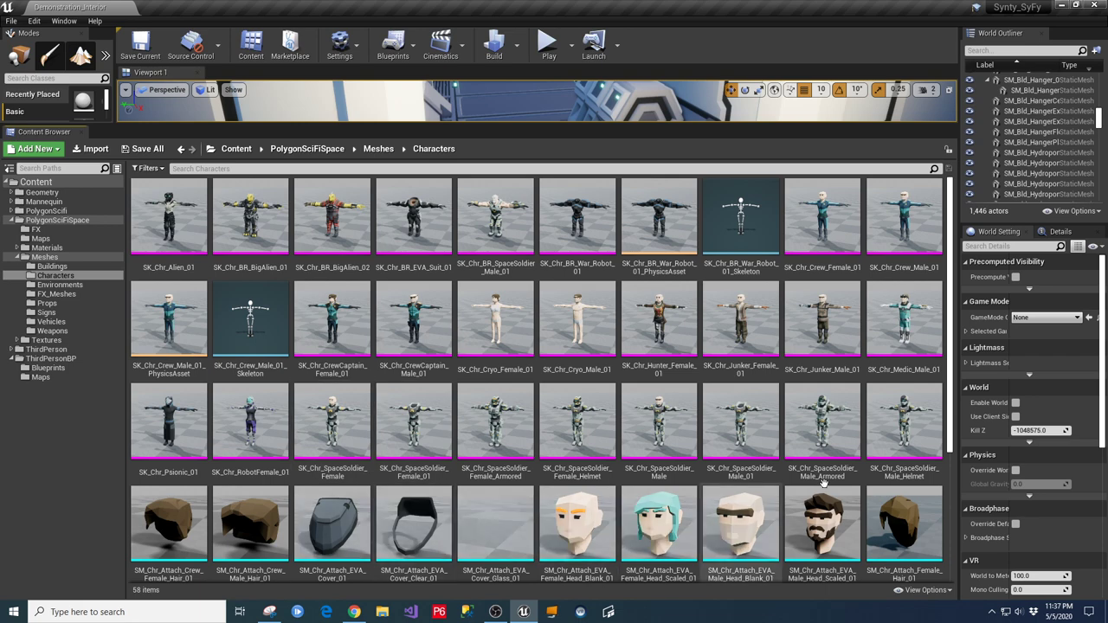
Look through the character meshes and head, hair and helmet attachments, and select SK_Chr_SpaceSoldier_Male_01.
{"action": "scroll", "coordinate": [676, 580], "scroll_direction": "down", "scroll_amount": 2}
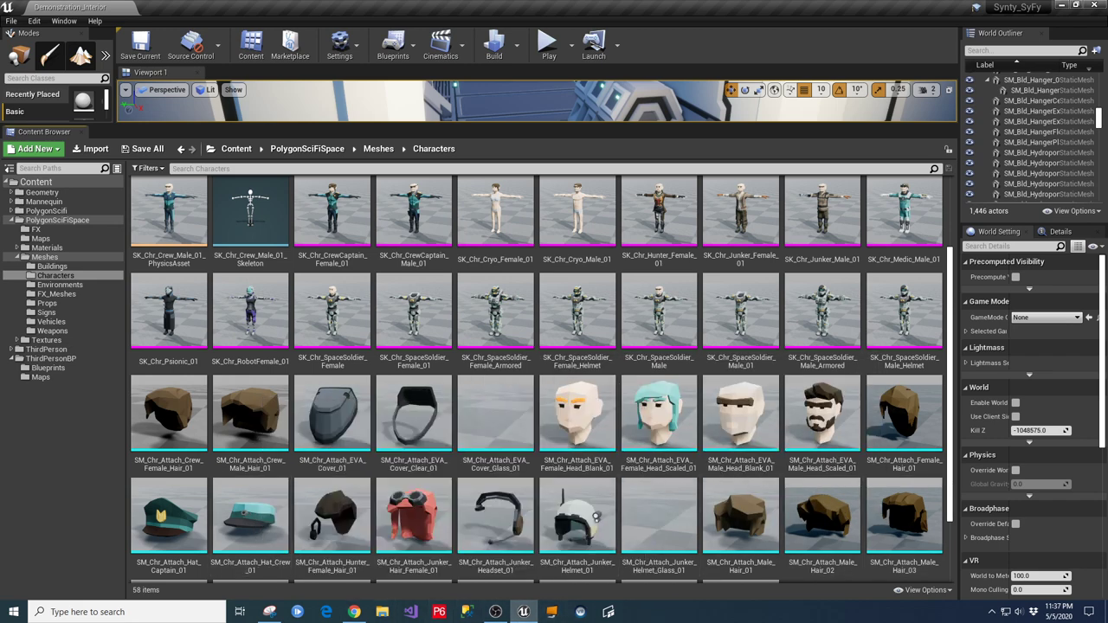
{"action": "scroll", "coordinate": [753, 502], "scroll_direction": "down", "scroll_amount": 3}
{"action": "right_click_drag", "start_coordinate": [611, 456], "coordinate": [612, 529]}
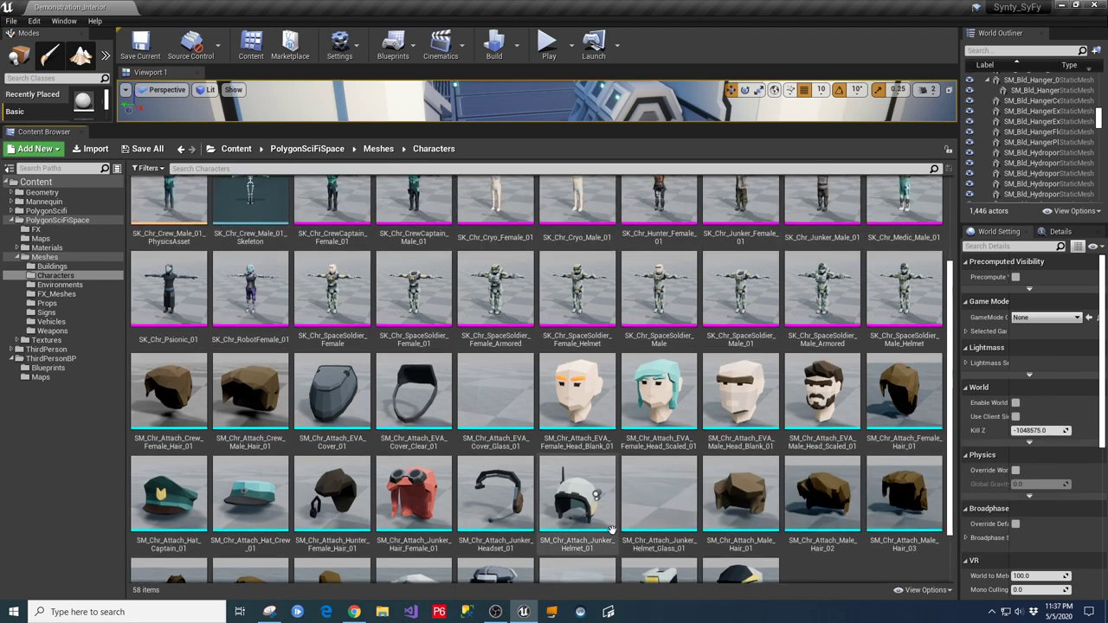
{"action": "scroll", "coordinate": [612, 530], "scroll_direction": "up", "scroll_amount": 1}
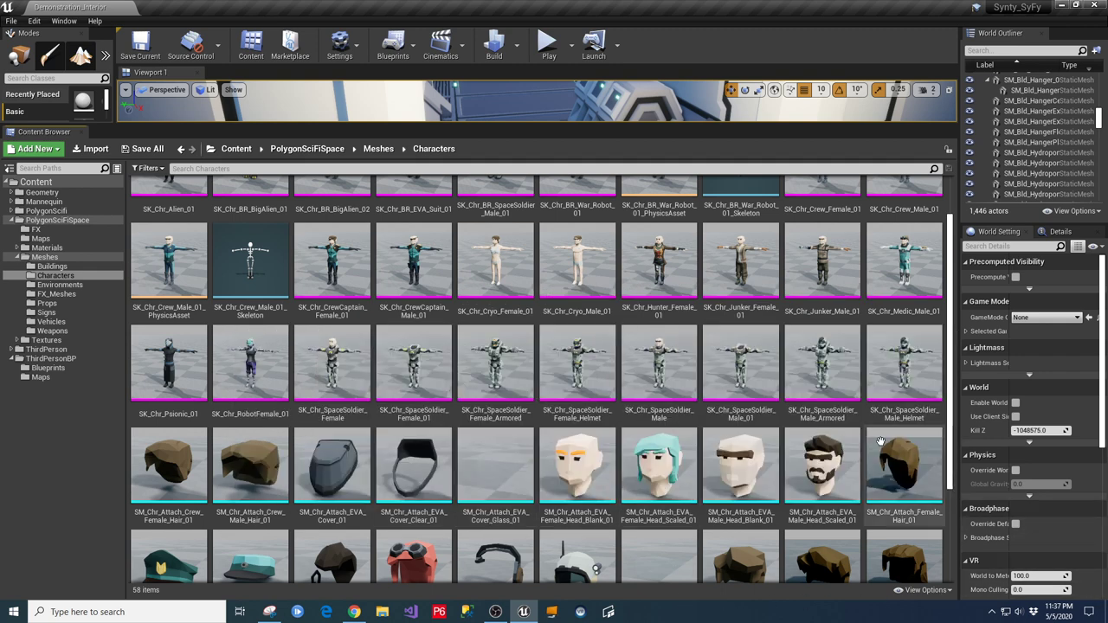
{"action": "left_click", "coordinate": [740, 362]}
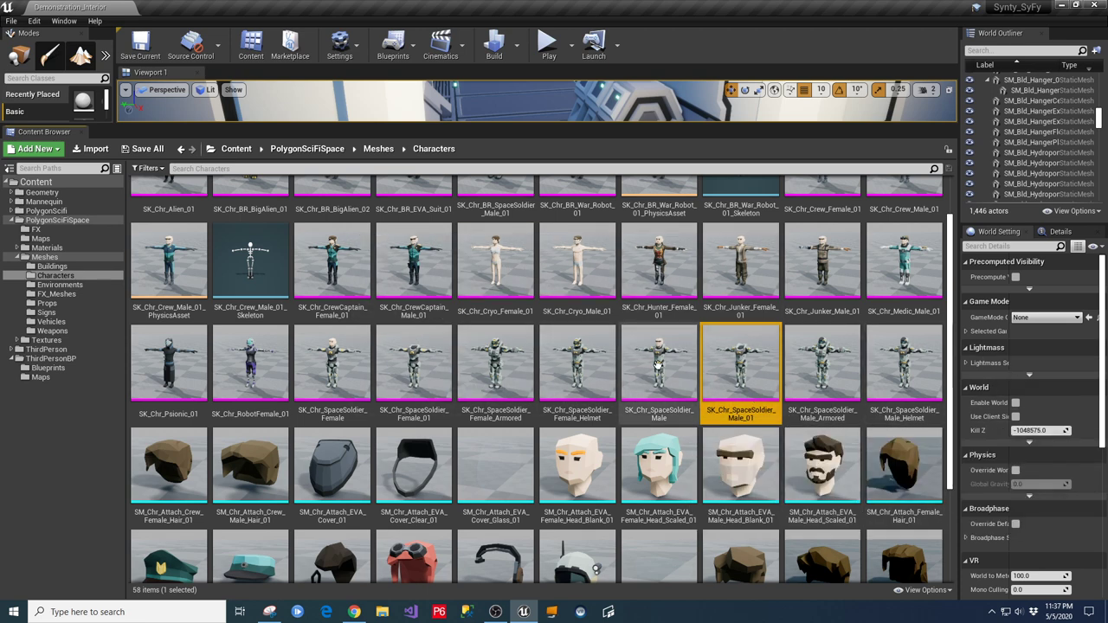
{"action": "mouse_move", "coordinate": [748, 365]}
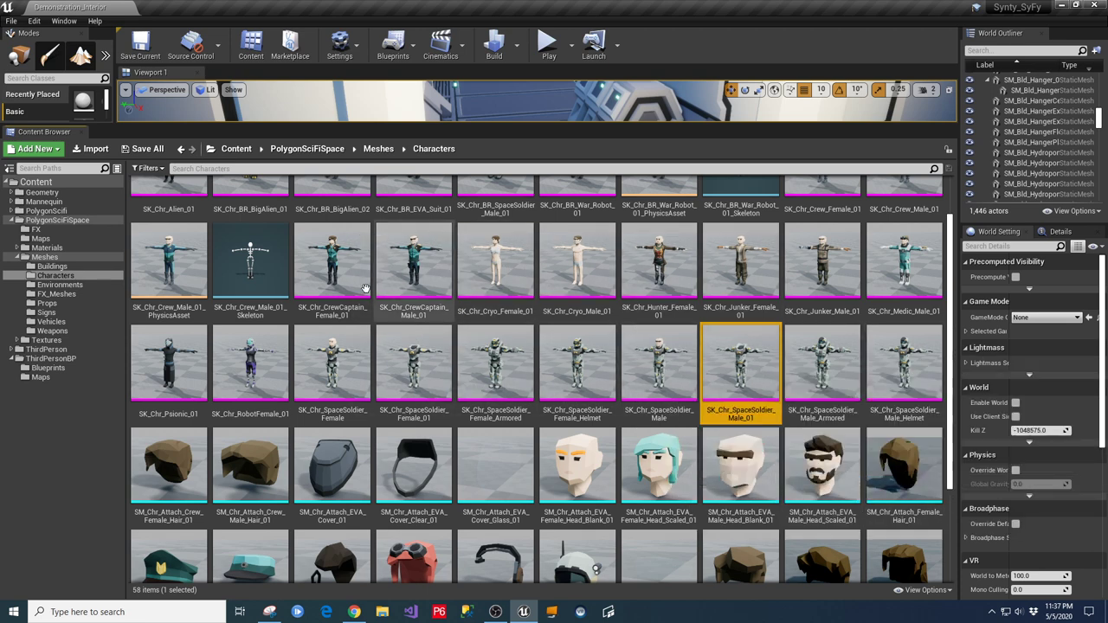
Open SK_Chr_Crew_Male_01_Skeleton and preview it with the SK_Chr_SpaceSoldier_Male mesh, found by searching for "sold".
{"action": "double_click", "coordinate": [250, 256]}
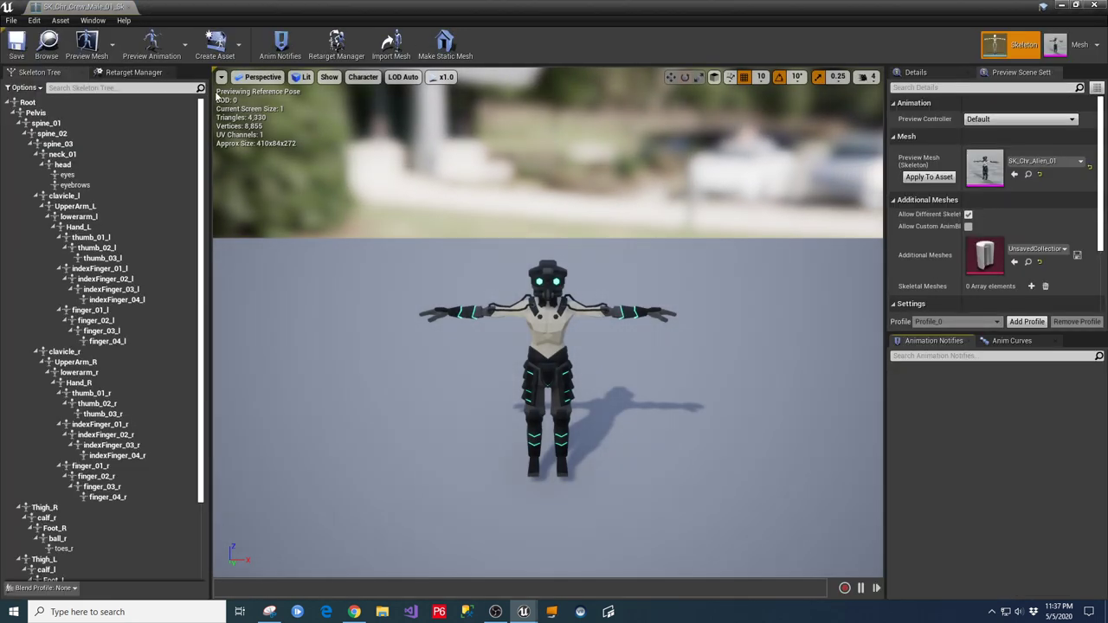
{"action": "left_click", "coordinate": [113, 47]}
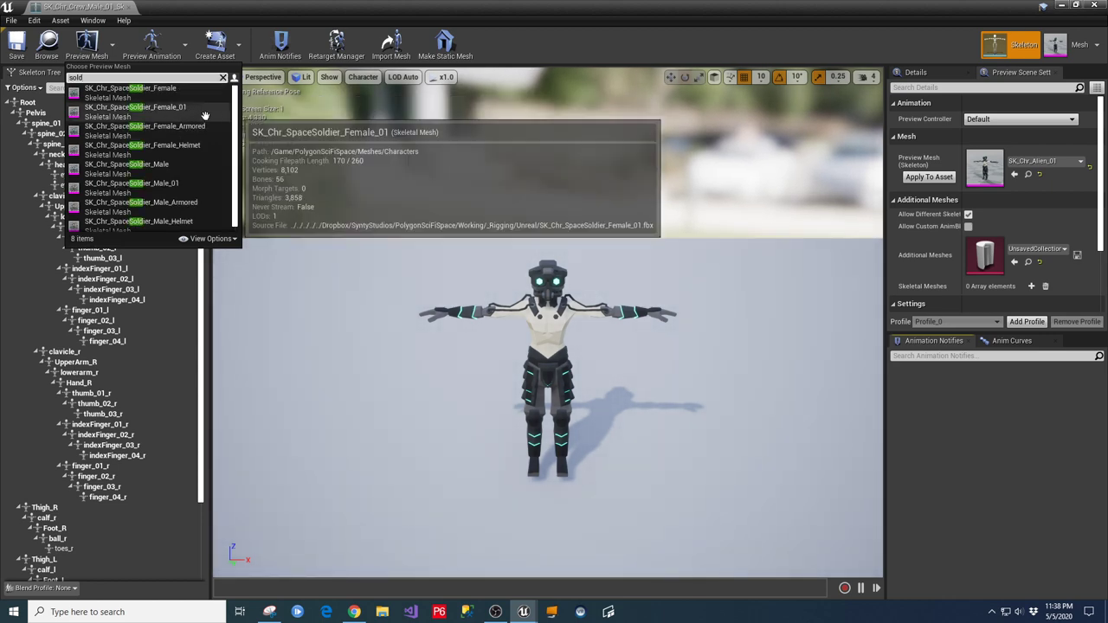
{"action": "left_click", "coordinate": [167, 165]}
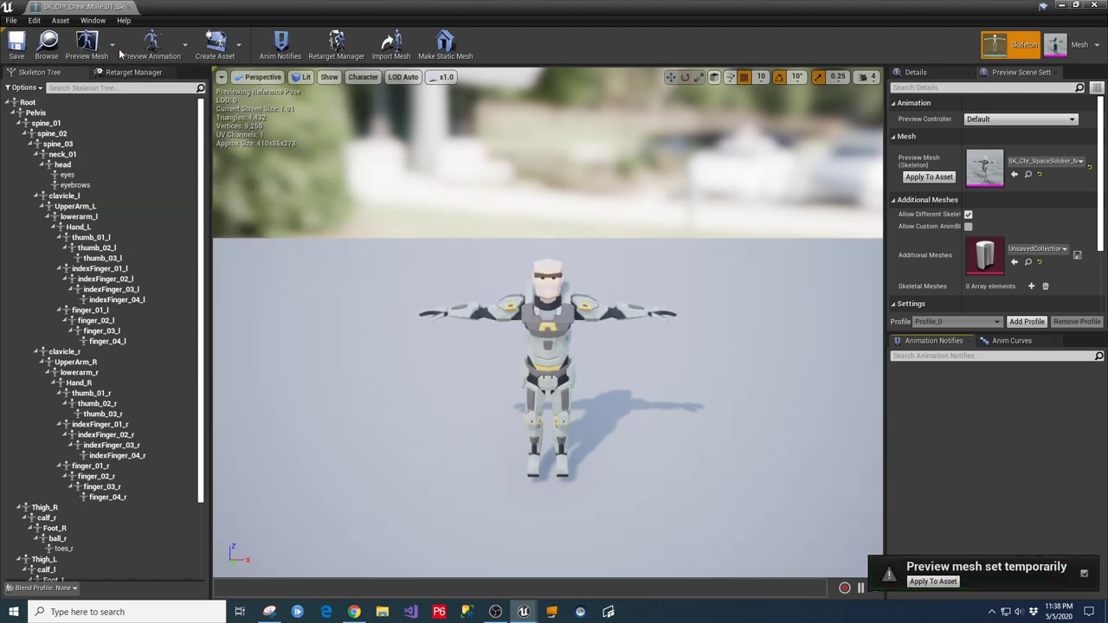
Try to switch the skeleton's preview mesh to SK_Chr_SpaceSoldier_Male_01 by searching for "sol".
{"action": "left_click", "coordinate": [112, 47]}
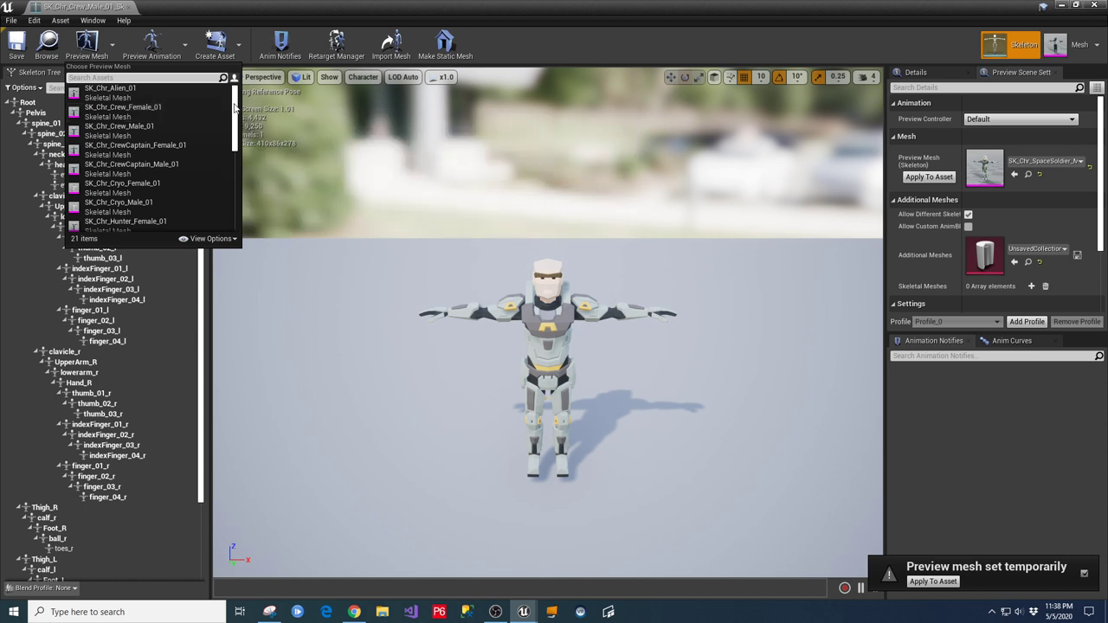
{"action": "type", "text": "sol"}
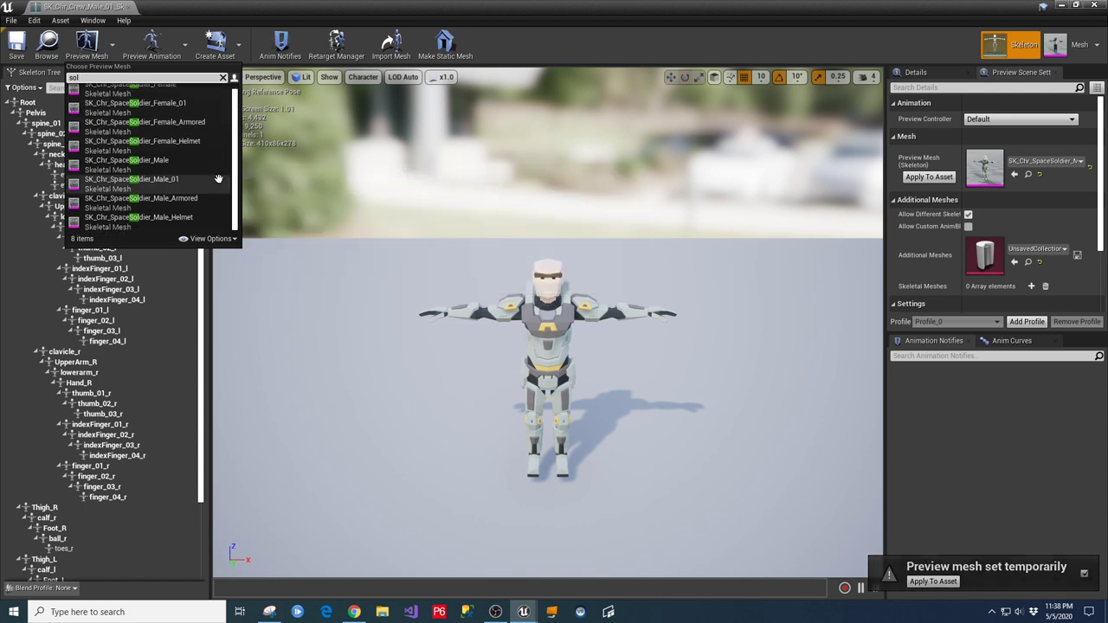
{"action": "left_click", "coordinate": [166, 178]}
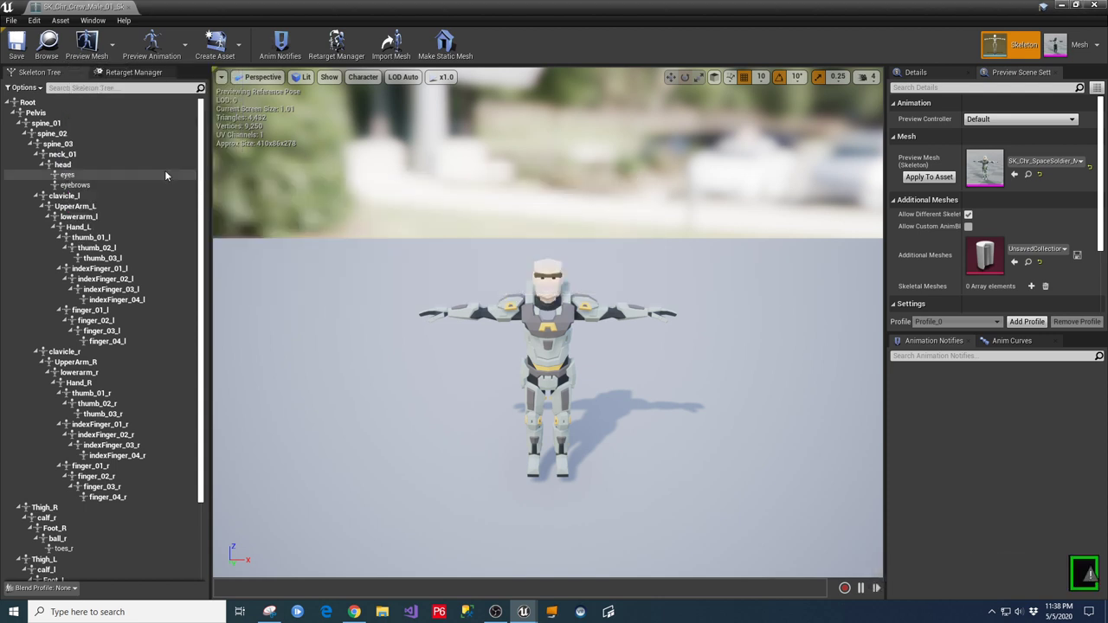
Return to the Content Browser, open the SK_Chr_SpaceSoldier_Male_01 mesh and view its skeleton tree.
{"action": "left_click", "coordinate": [1058, 6]}
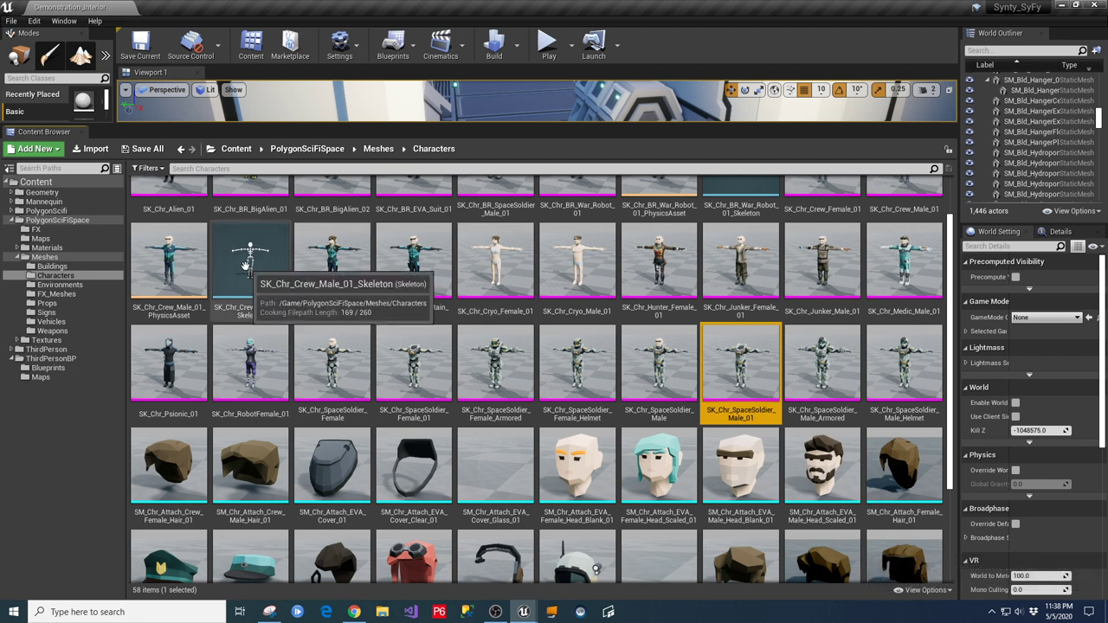
{"action": "double_click", "coordinate": [750, 380]}
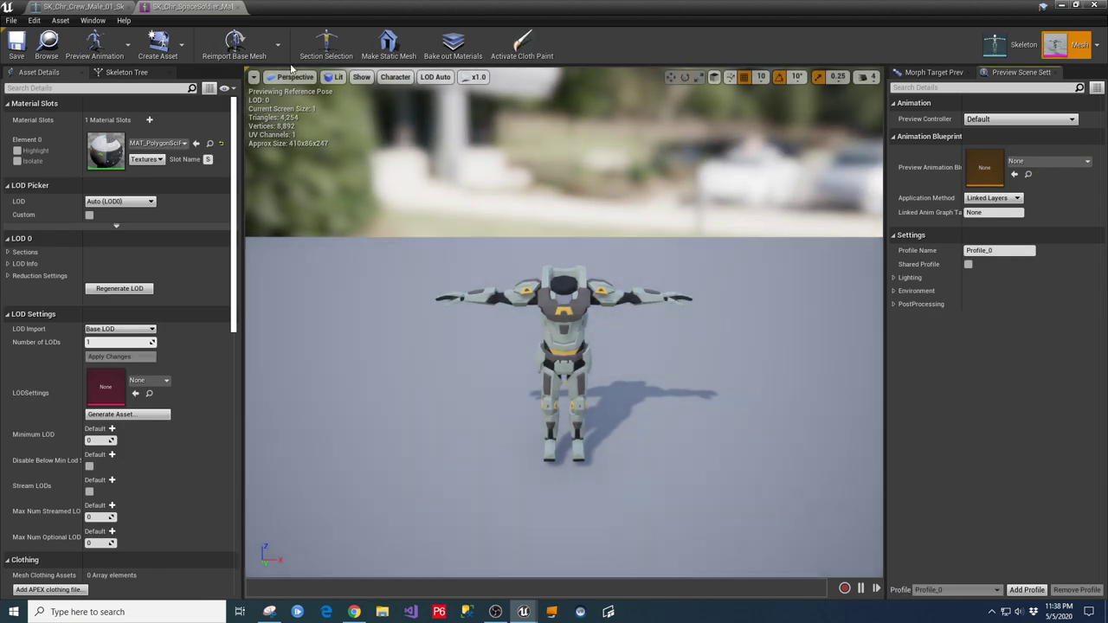
{"action": "left_click", "coordinate": [118, 73]}
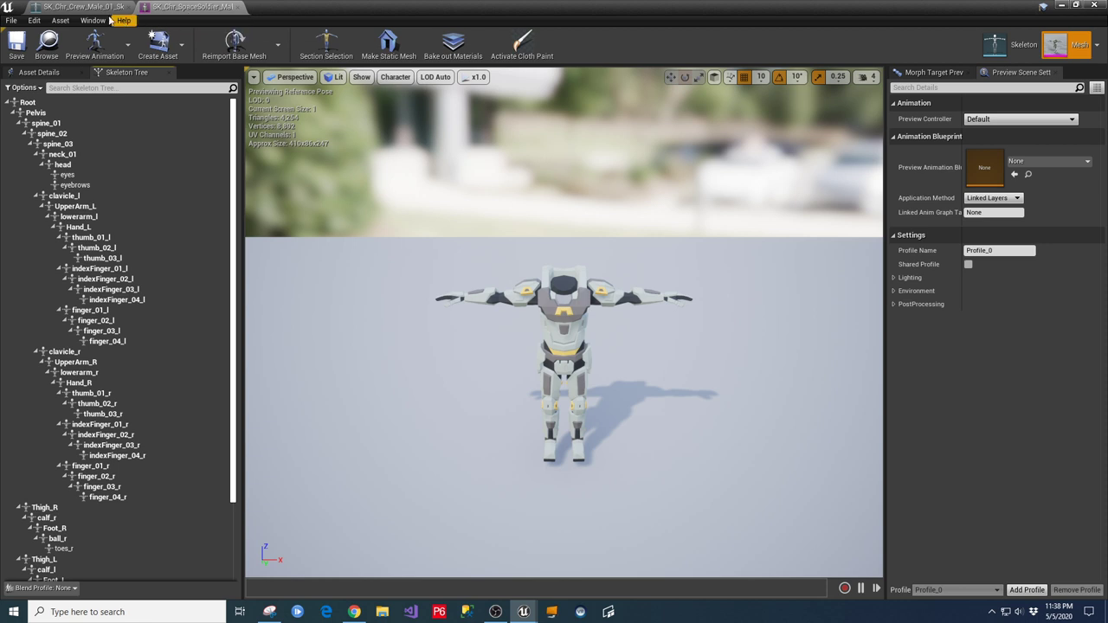
Set the Crew Male skeleton's preview mesh to SK_Chr_SpaceSoldier_Male_01 and close the separate mesh editor.
{"action": "left_click", "coordinate": [82, 7]}
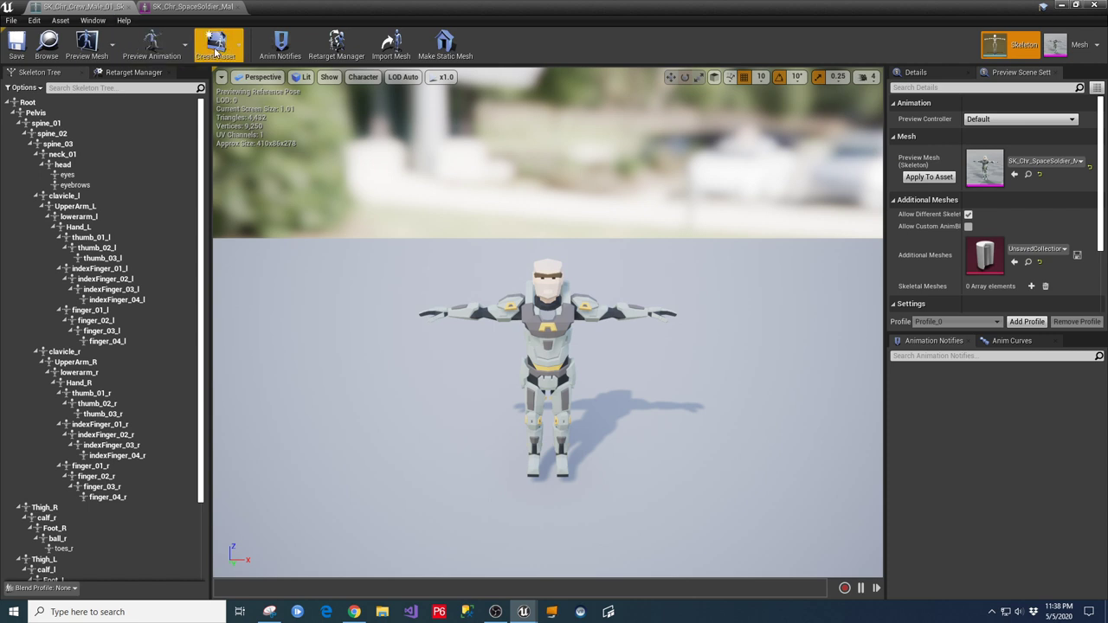
{"action": "left_click", "coordinate": [112, 43]}
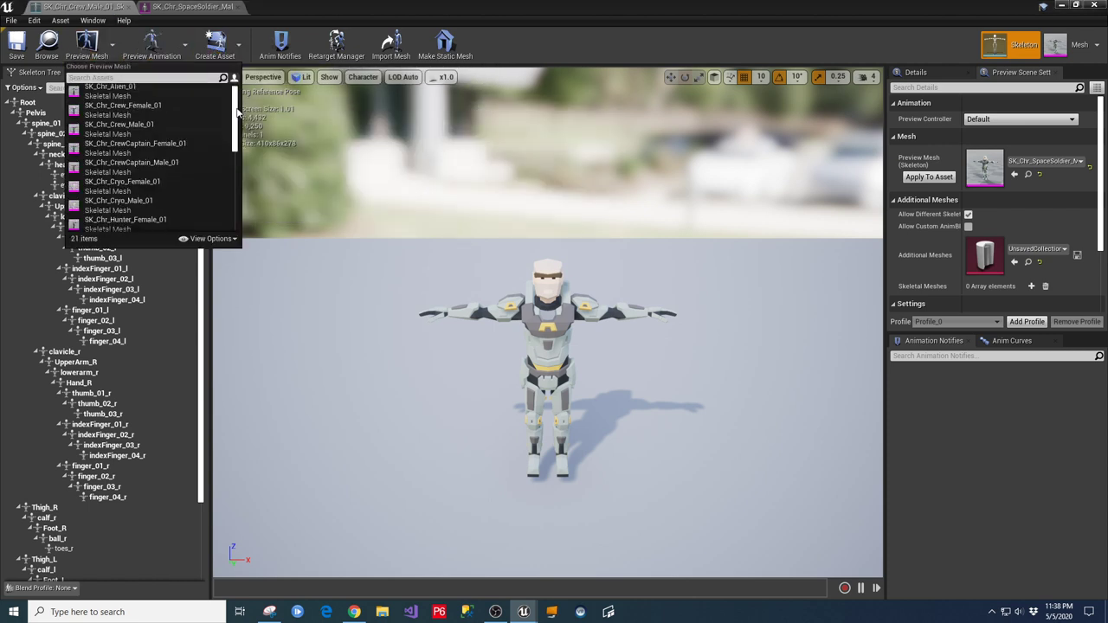
{"action": "left_click_drag", "start_coordinate": [236, 112], "coordinate": [240, 191]}
{"action": "left_click", "coordinate": [177, 183]}
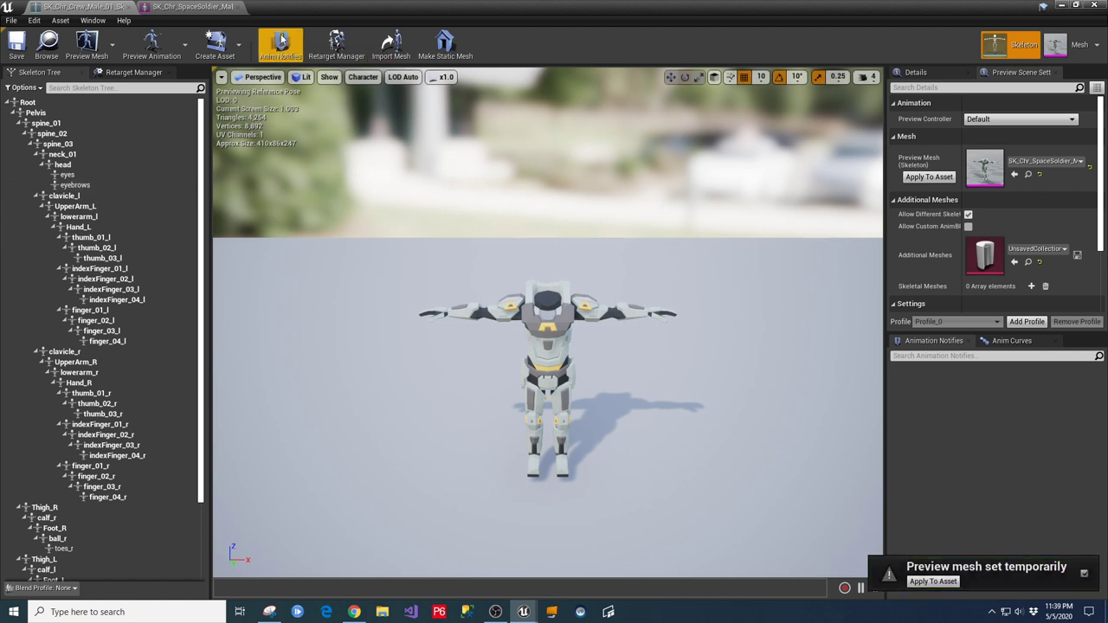
{"action": "left_click", "coordinate": [238, 8]}
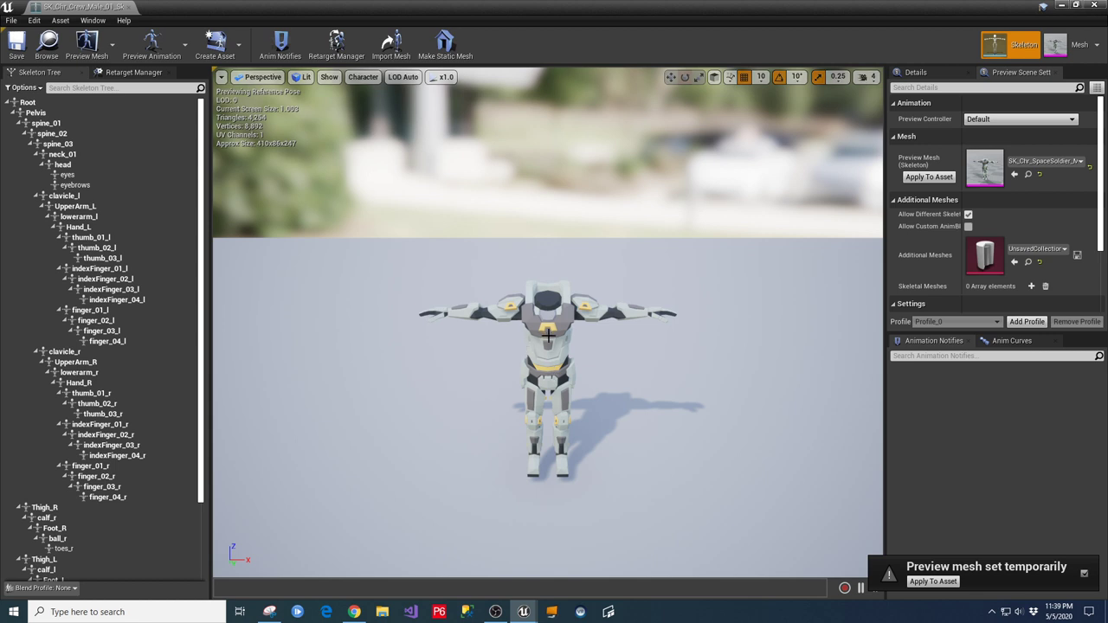
Add SM_Chr_Attach_EVA_Male_Head_Scaled_01 as a preview asset on the skeleton's head bone, searching for "head".
{"action": "left_click", "coordinate": [546, 300]}
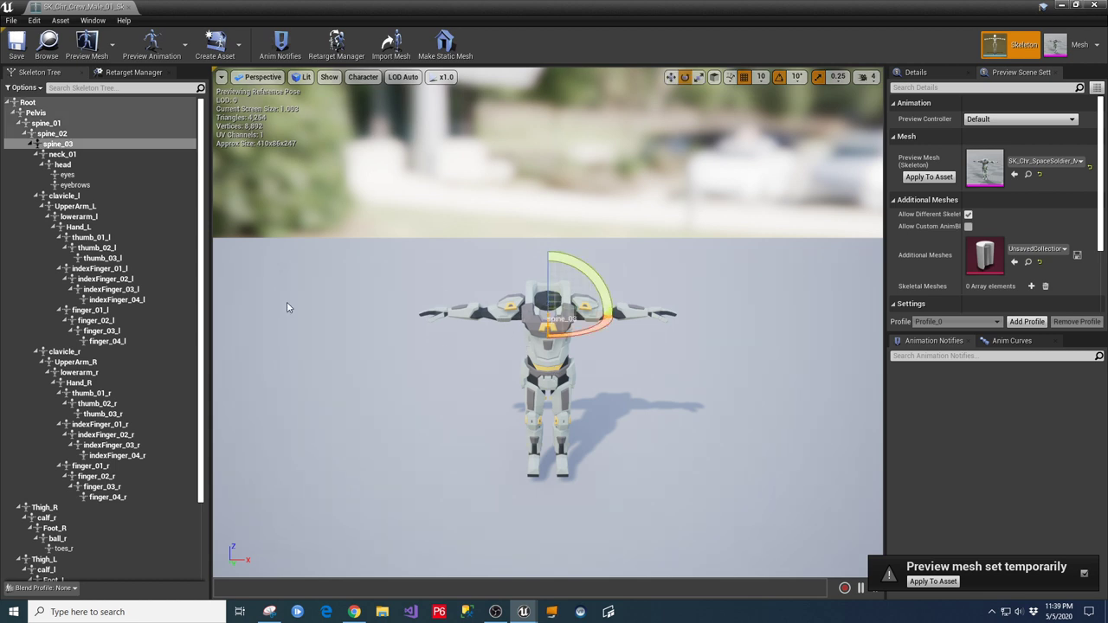
{"action": "left_click", "coordinate": [63, 166]}
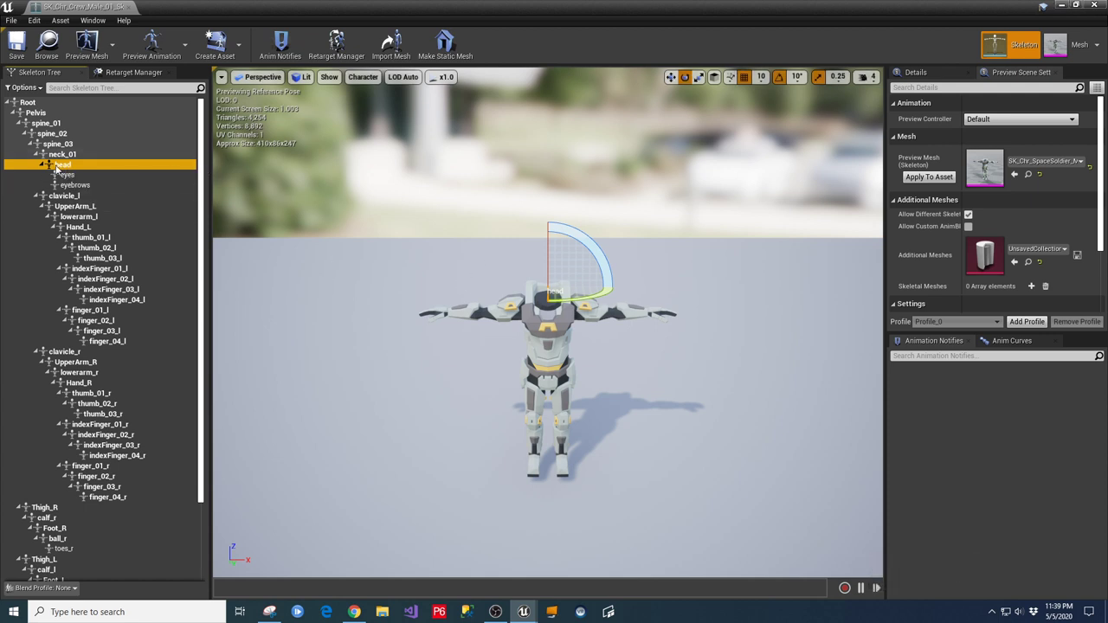
{"action": "right_click", "coordinate": [57, 167]}
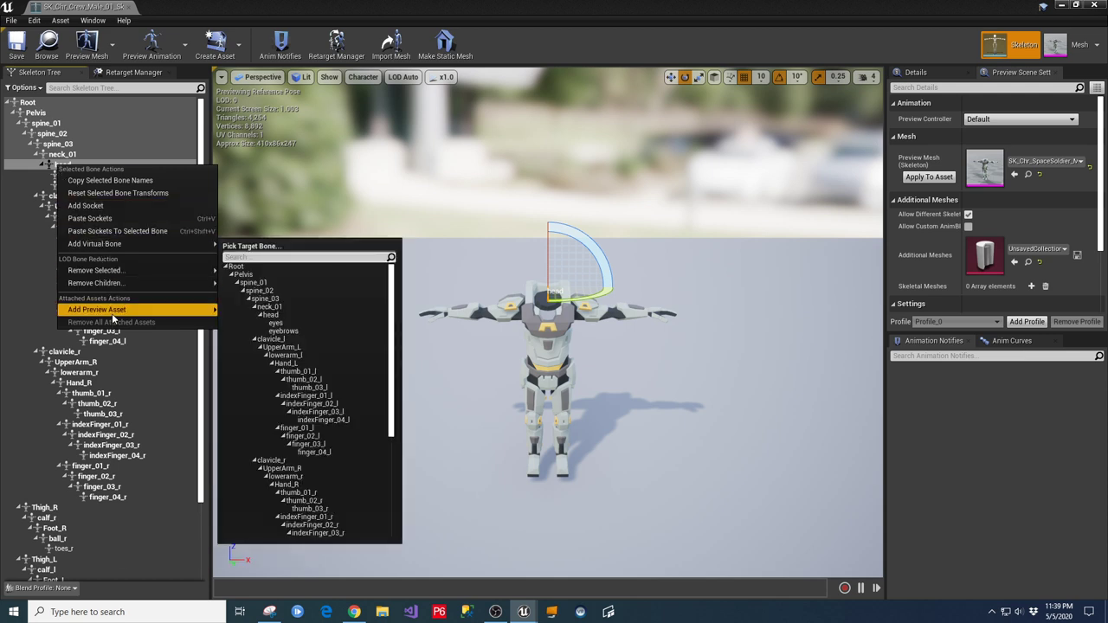
{"action": "mouse_move", "coordinate": [112, 312]}
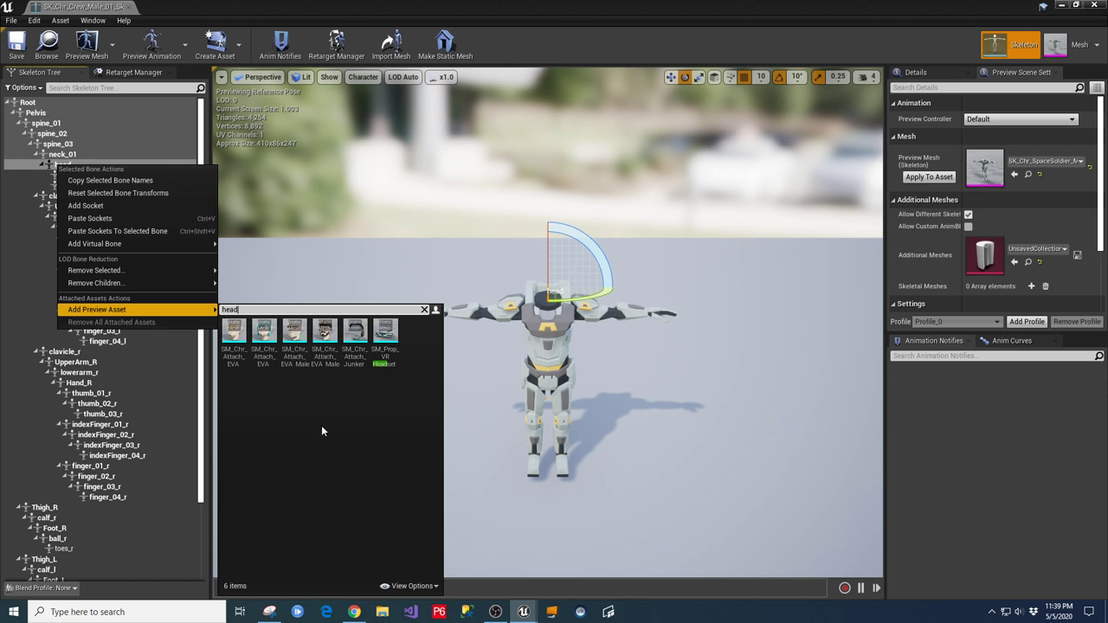
{"action": "left_click", "coordinate": [317, 346]}
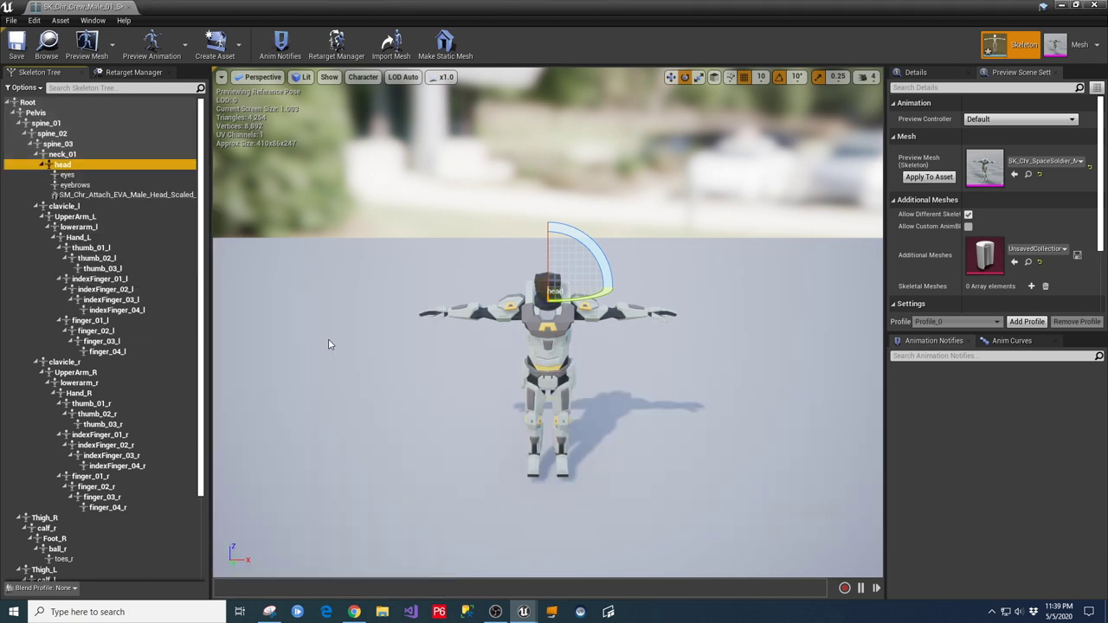
Rotate the head attached to the headless space soldier so that it sits upright and faces forward.
{"action": "left_click", "coordinate": [628, 424]}
{"action": "left_click", "coordinate": [545, 282]}
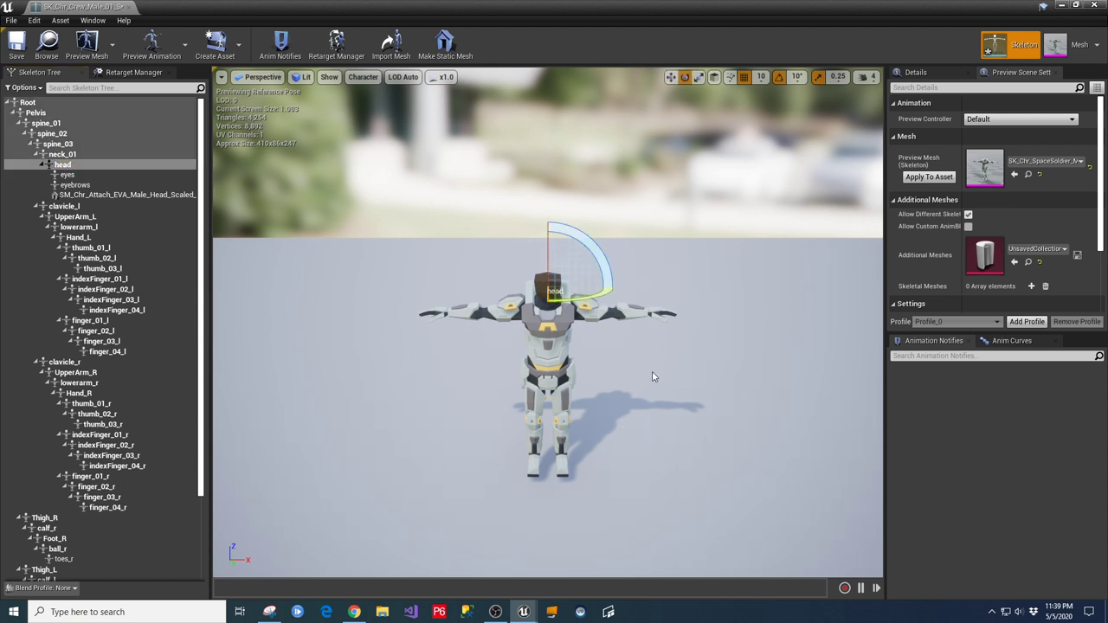
{"action": "left_click", "coordinate": [671, 77]}
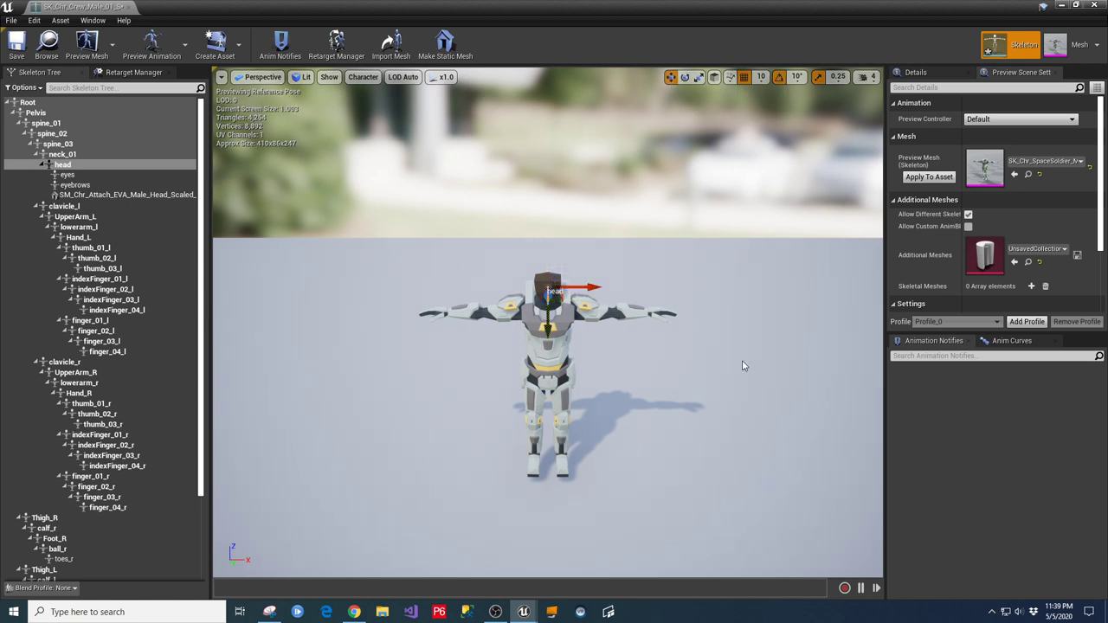
{"action": "left_click_drag", "start_coordinate": [757, 328], "coordinate": [788, 309], "text": "alt"}
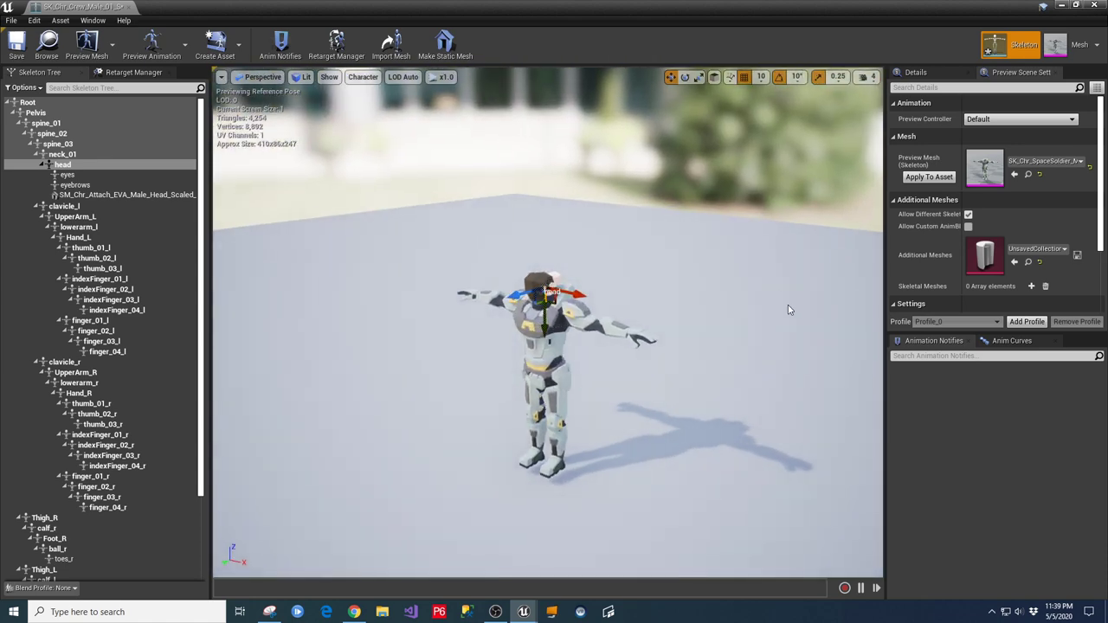
{"action": "left_click", "coordinate": [685, 77]}
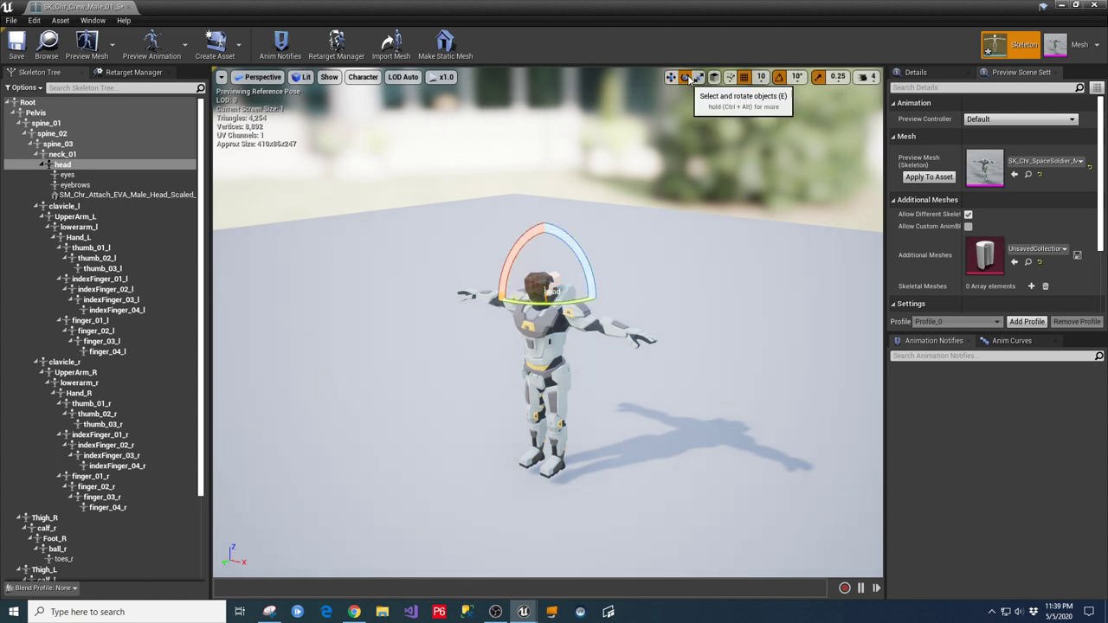
{"action": "left_click_drag", "start_coordinate": [516, 256], "coordinate": [545, 204]}
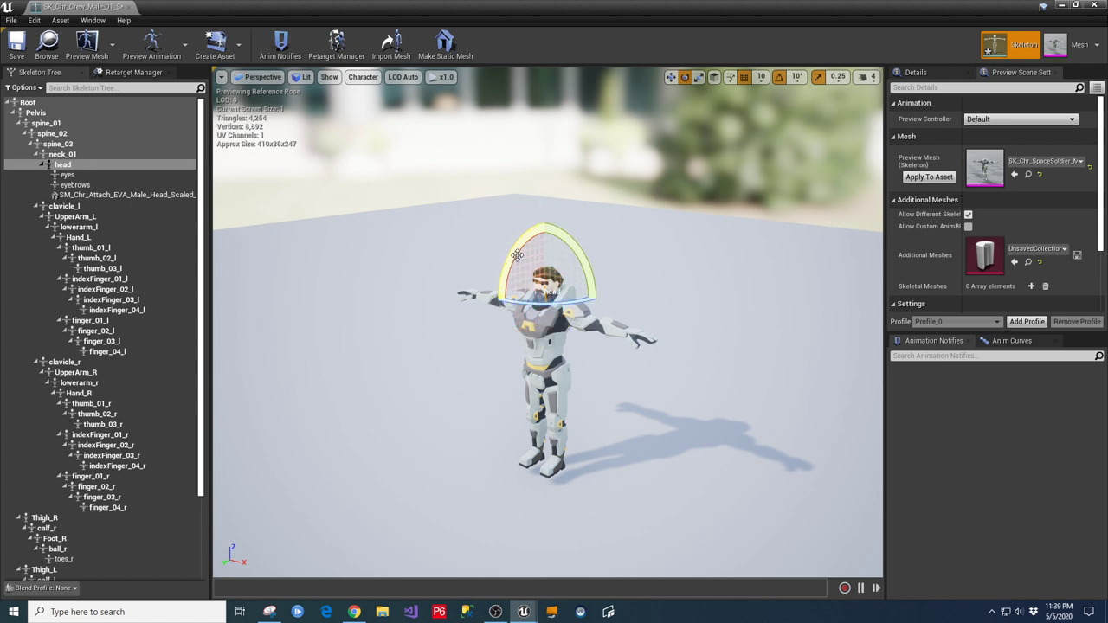
Try raising the head bone together with its attached head using the move tool, and undo the translation.
{"action": "left_click", "coordinate": [675, 469]}
{"action": "mouse_move", "coordinate": [560, 461]}
{"action": "left_mouse_down"}
{"action": "mouse_move", "coordinate": [657, 458]}
{"action": "mouse_move", "coordinate": [560, 461]}
{"action": "mouse_move", "coordinate": [545, 451]}
{"action": "mouse_move", "coordinate": [551, 443]}
{"action": "left_mouse_up"}
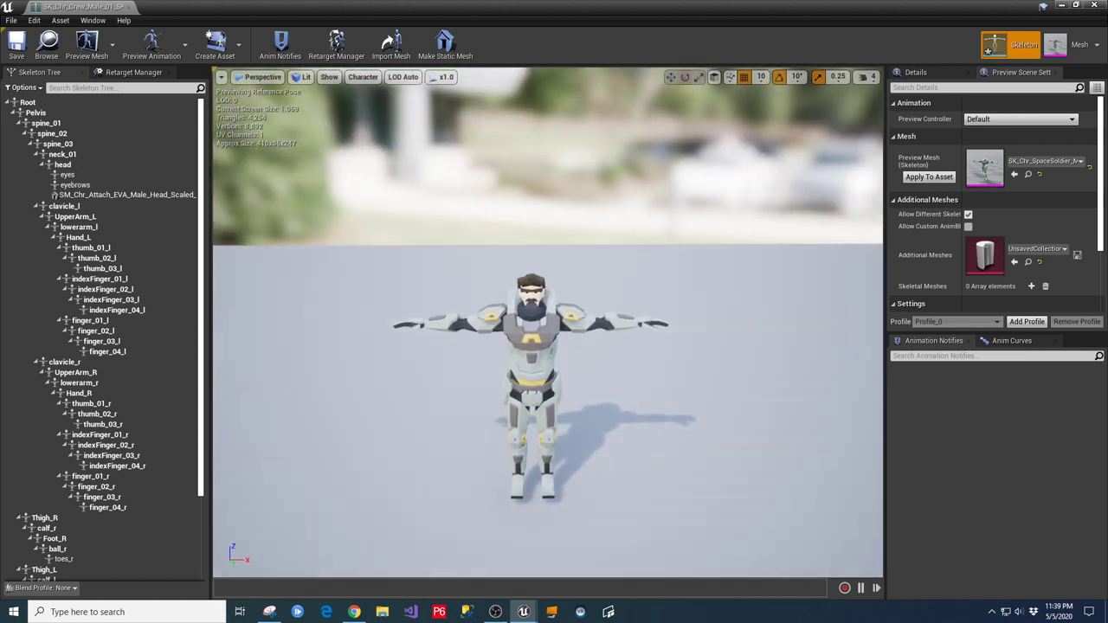
{"action": "scroll", "coordinate": [572, 436], "scroll_direction": "up", "scroll_amount": 5}
{"action": "scroll", "coordinate": [588, 437], "scroll_direction": "up", "scroll_amount": 2}
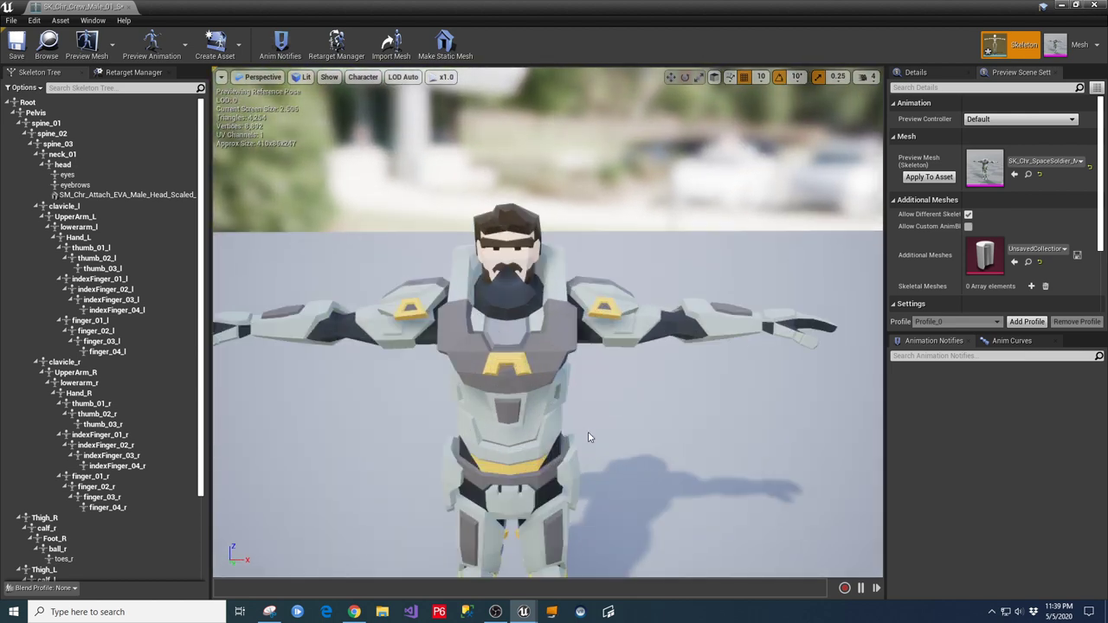
{"action": "left_click", "coordinate": [519, 237]}
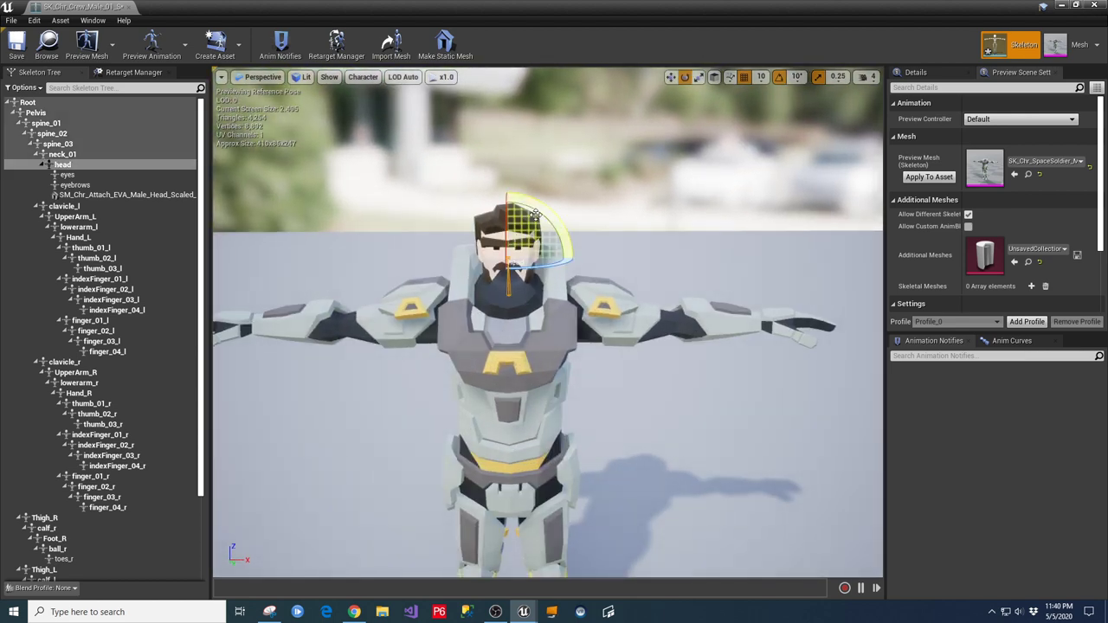
{"action": "left_click", "coordinate": [671, 76]}
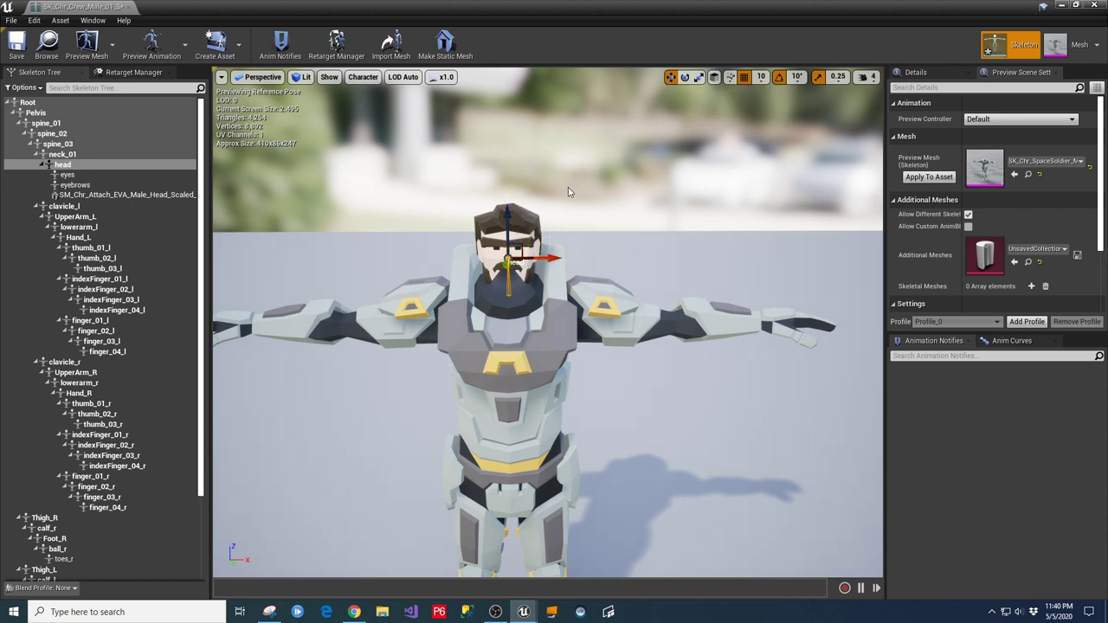
{"action": "left_click_drag", "start_coordinate": [509, 213], "coordinate": [506, 176]}
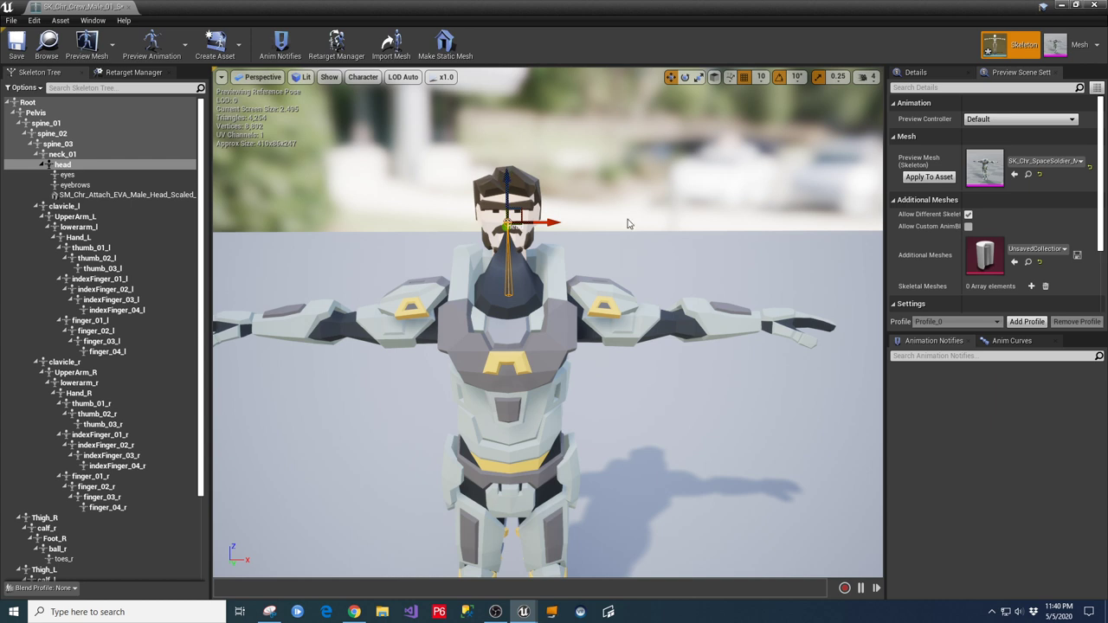
{"action": "key", "text": "ctrl+z"}
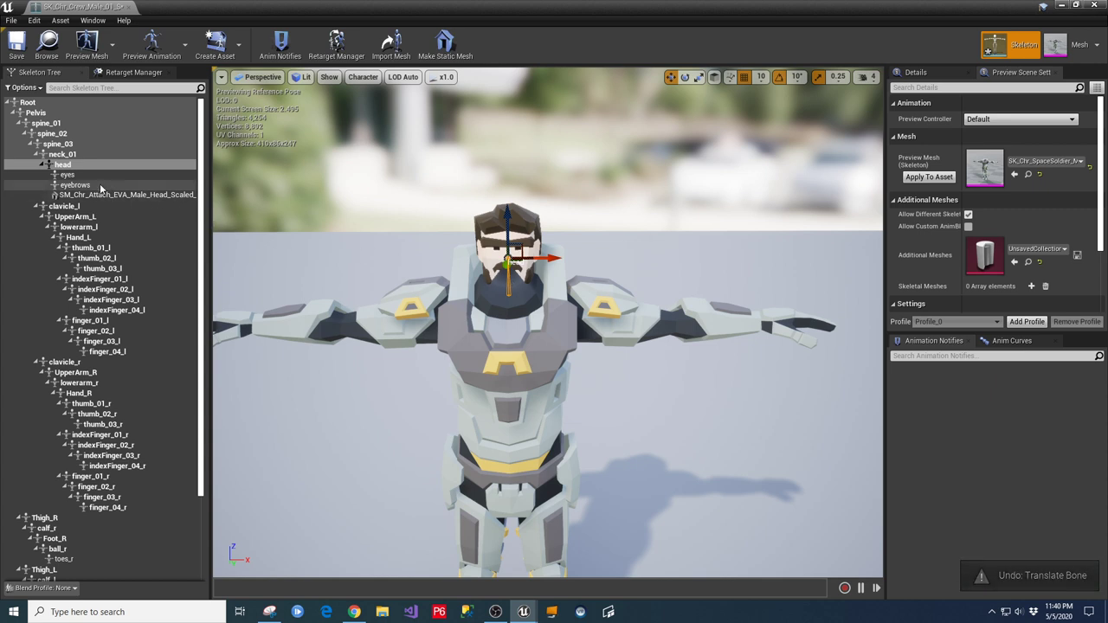
Remove all attached preview assets from the space soldier's skeleton, starting from the neck_01 bone.
{"action": "left_click", "coordinate": [64, 156]}
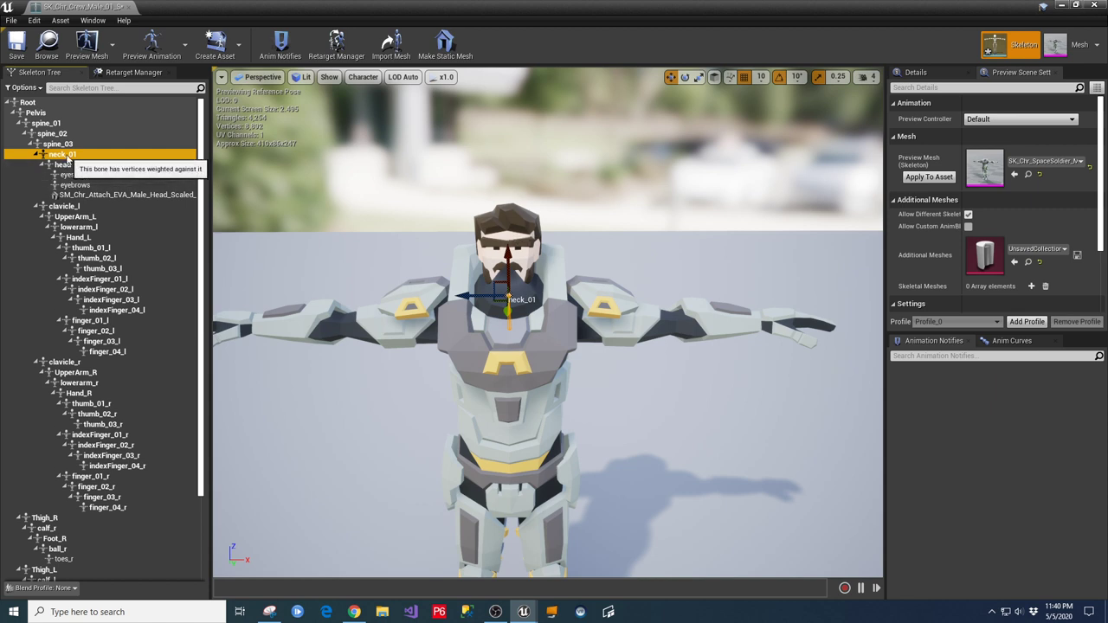
{"action": "right_click", "coordinate": [68, 158]}
{"action": "left_click", "coordinate": [149, 320]}
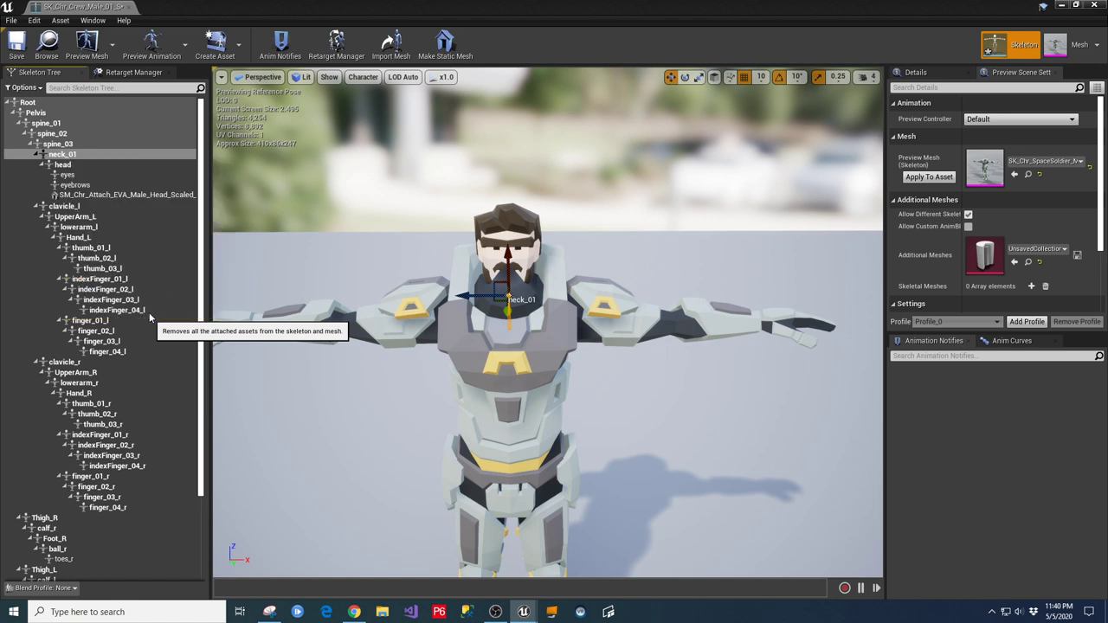
Add SM_Chr_Attach_EVA_Male_Head_Scaled_01 as a preview asset on the neck_01 bone.
{"action": "left_click", "coordinate": [67, 167]}
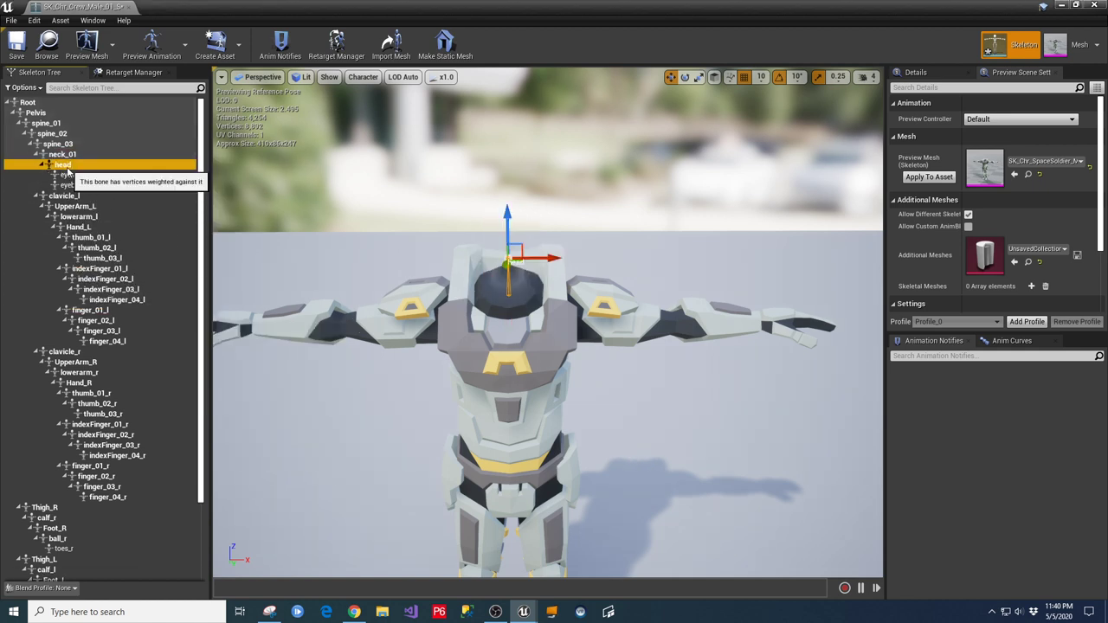
{"action": "left_click", "coordinate": [63, 156]}
{"action": "right_click", "coordinate": [63, 158]}
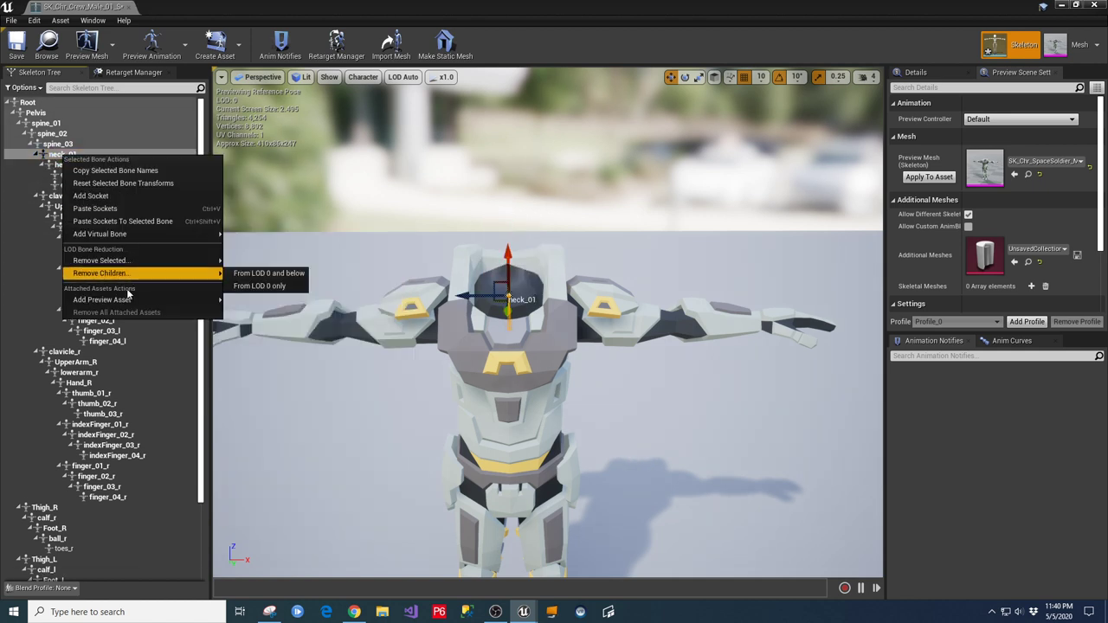
{"action": "mouse_move", "coordinate": [130, 299]}
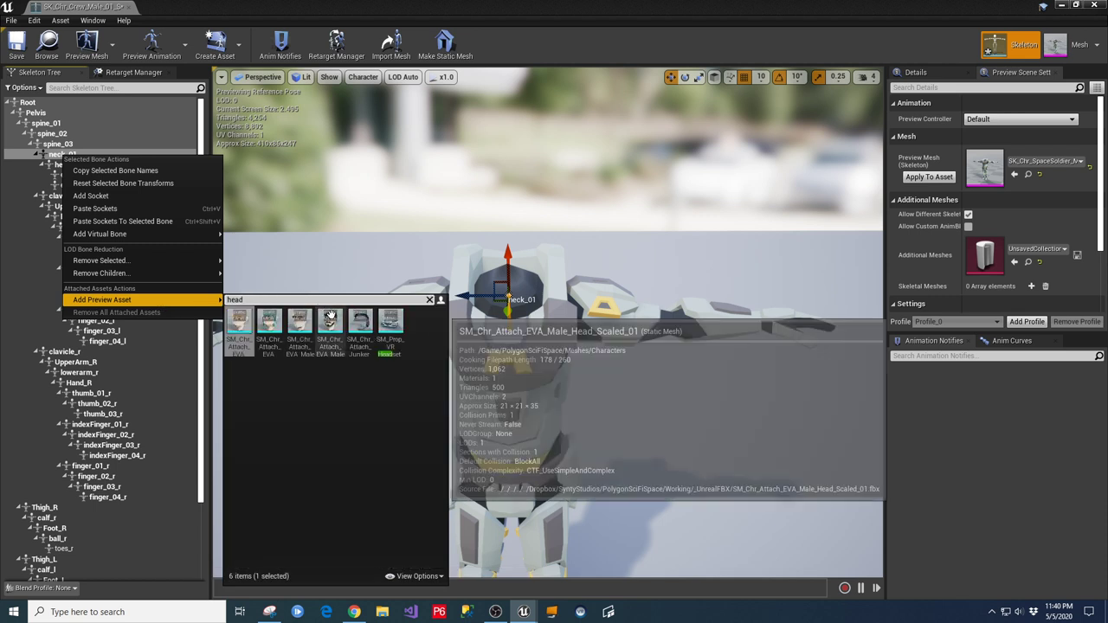
{"action": "left_click", "coordinate": [330, 323]}
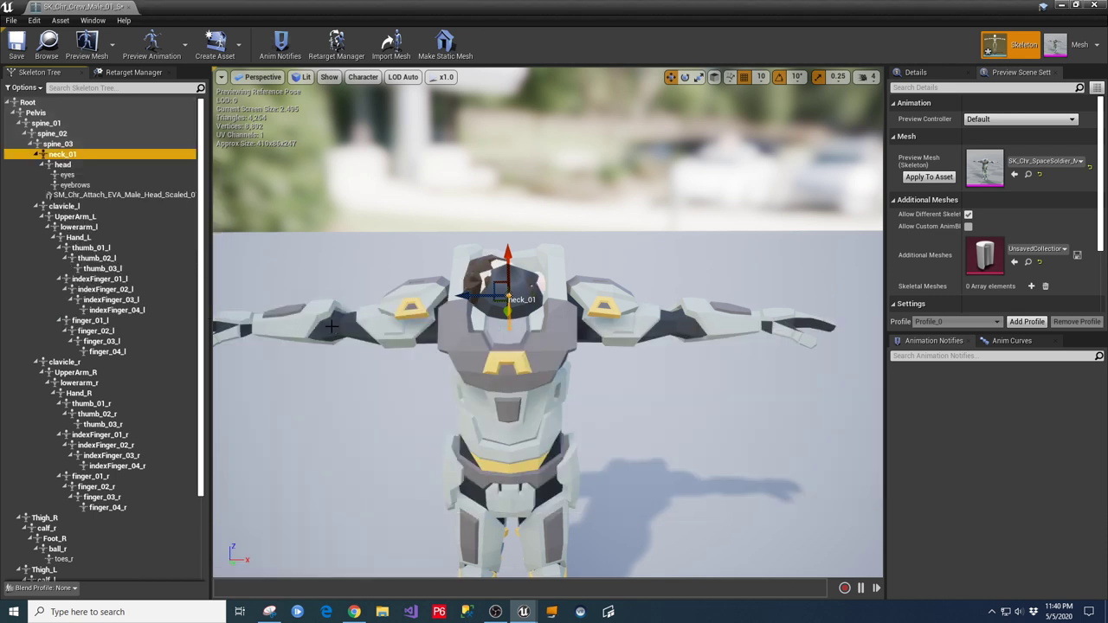
Try raising the head bone while the head mesh hangs on the neck, undo it and remove all attached assets.
{"action": "left_click", "coordinate": [487, 259]}
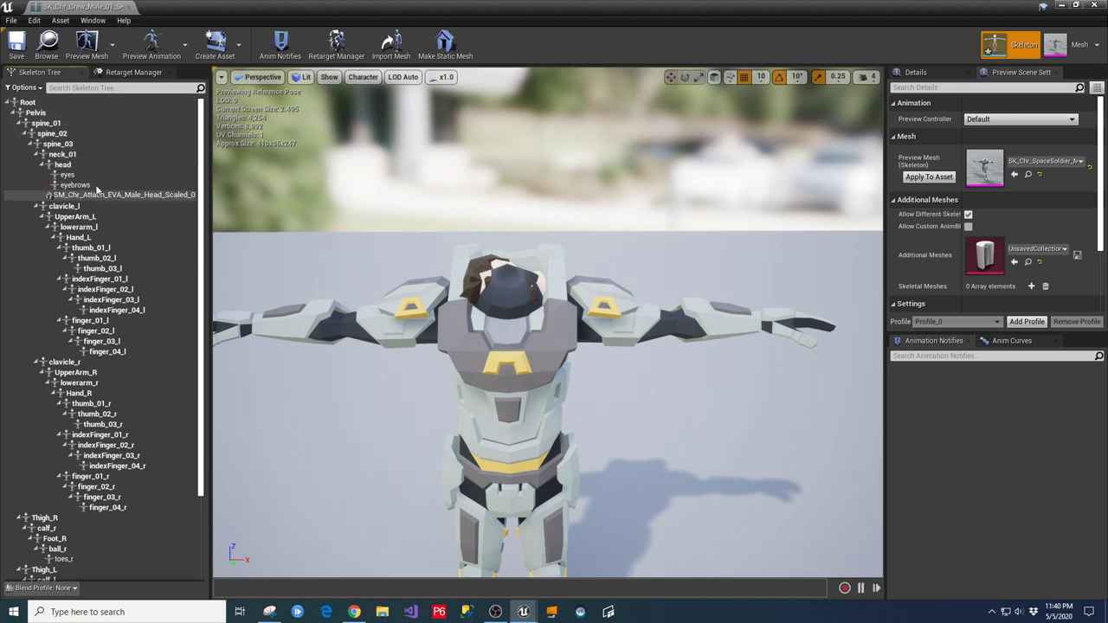
{"action": "left_click", "coordinate": [98, 167]}
{"action": "left_click", "coordinate": [509, 212]}
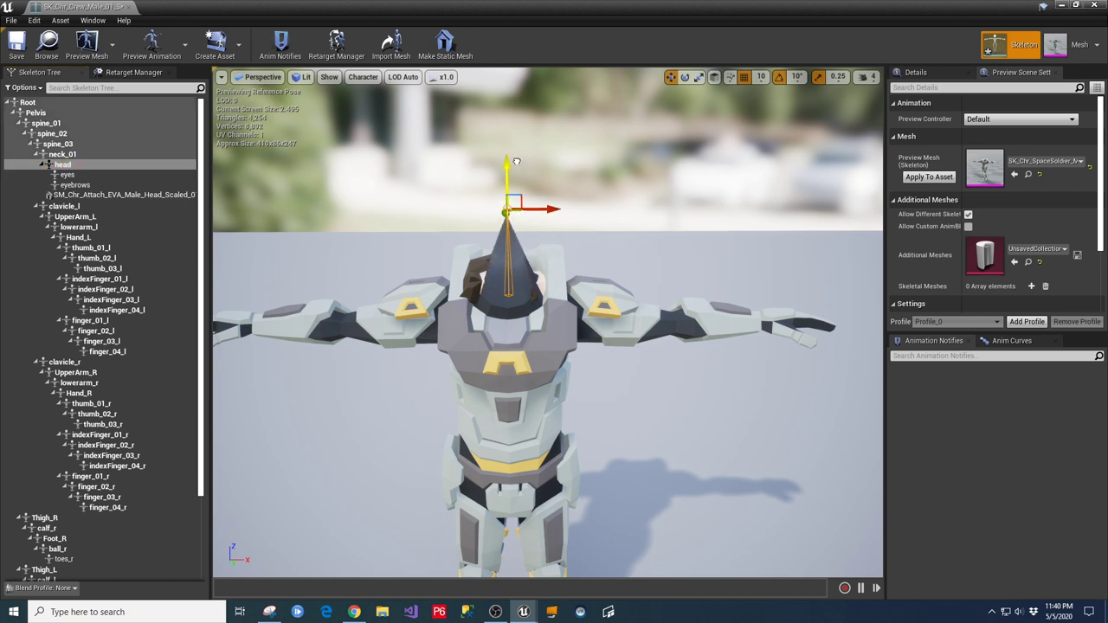
{"action": "key", "text": "ctrl+z"}
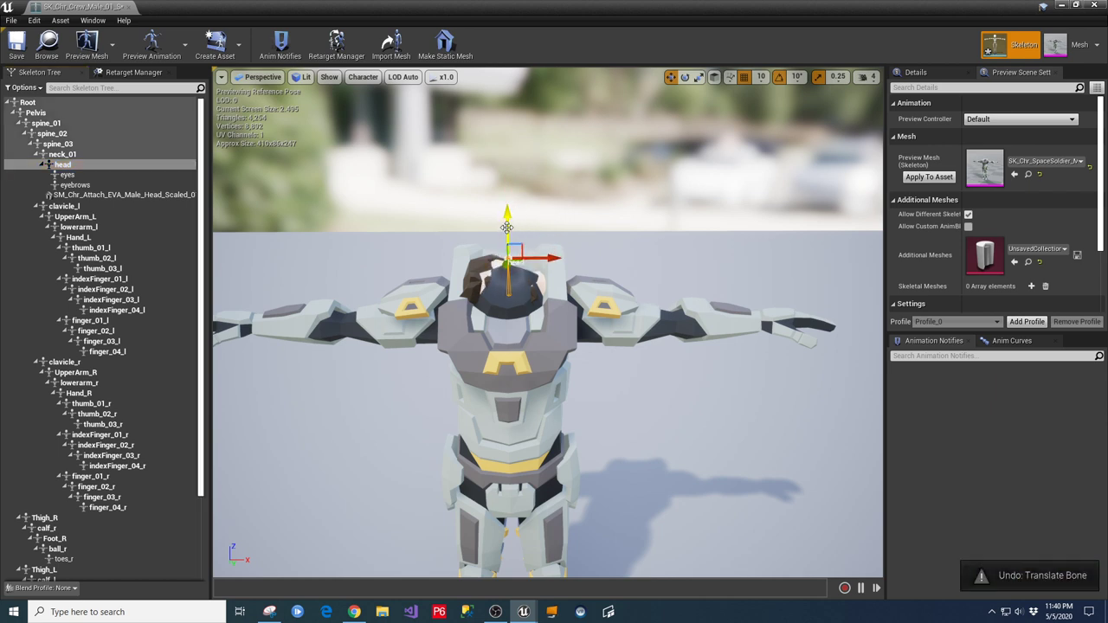
{"action": "right_click", "coordinate": [80, 184]}
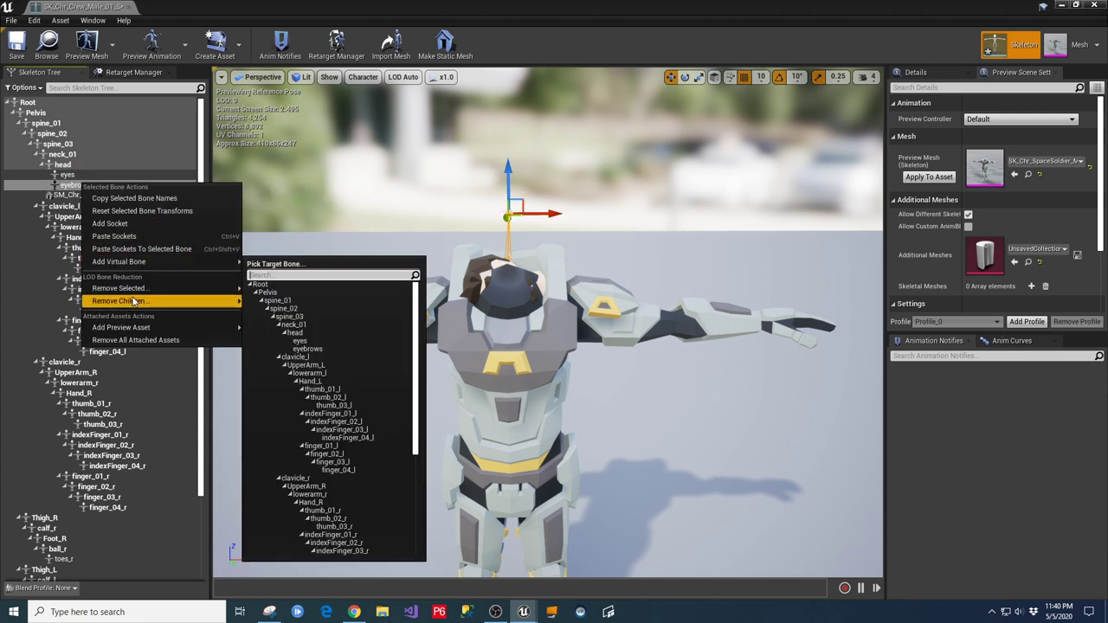
{"action": "left_click", "coordinate": [143, 340]}
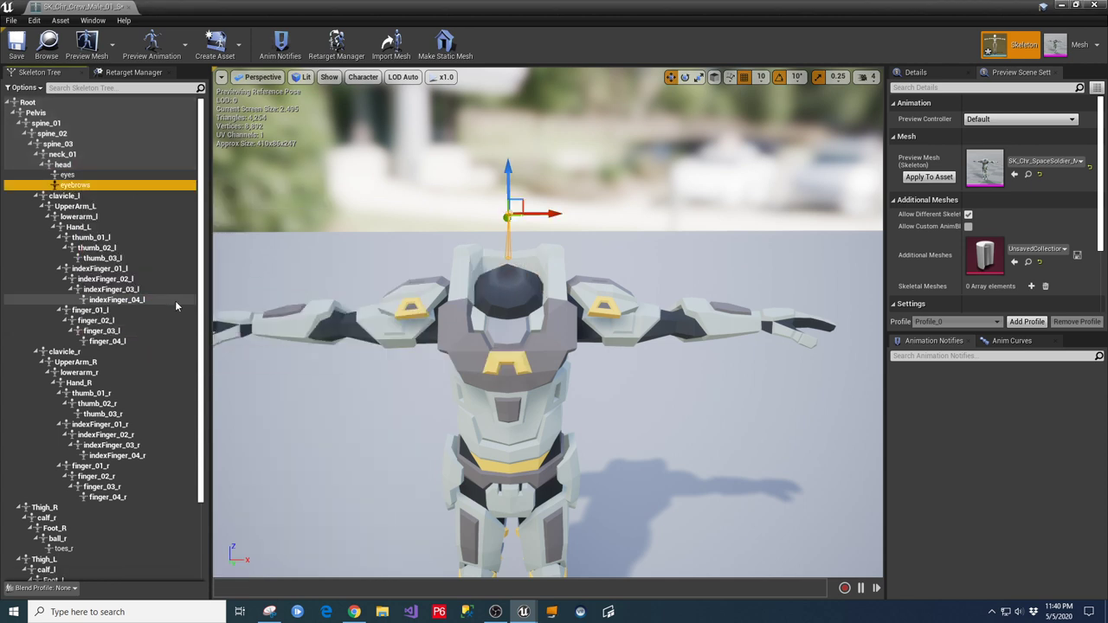
Add a new socket to the skeleton's head bone.
{"action": "left_click", "coordinate": [64, 165]}
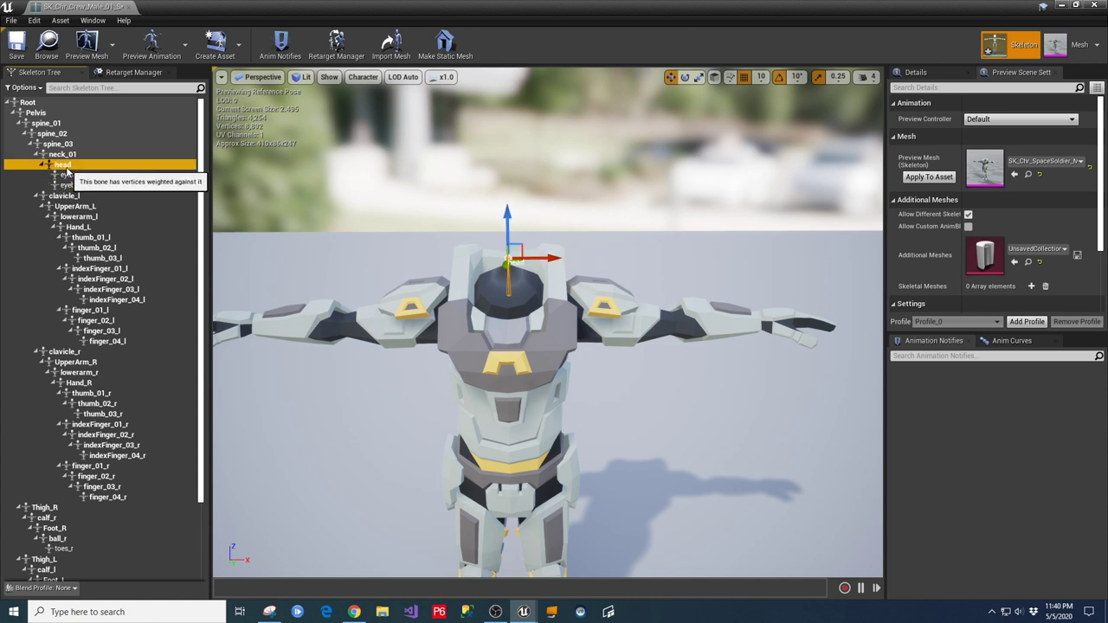
{"action": "right_click", "coordinate": [66, 166]}
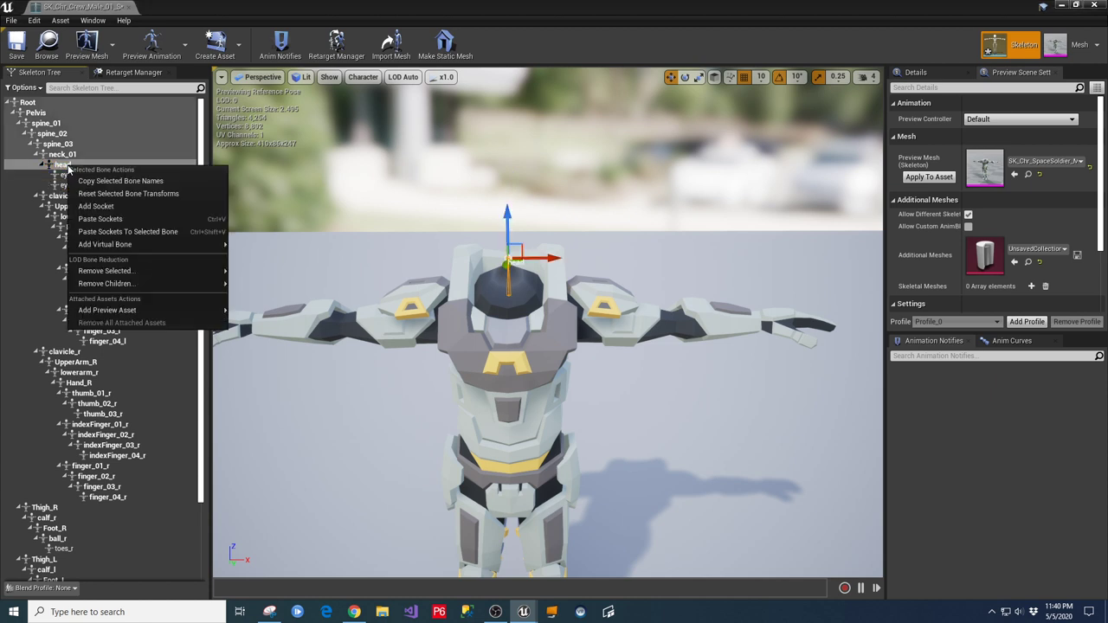
{"action": "left_click", "coordinate": [117, 206]}
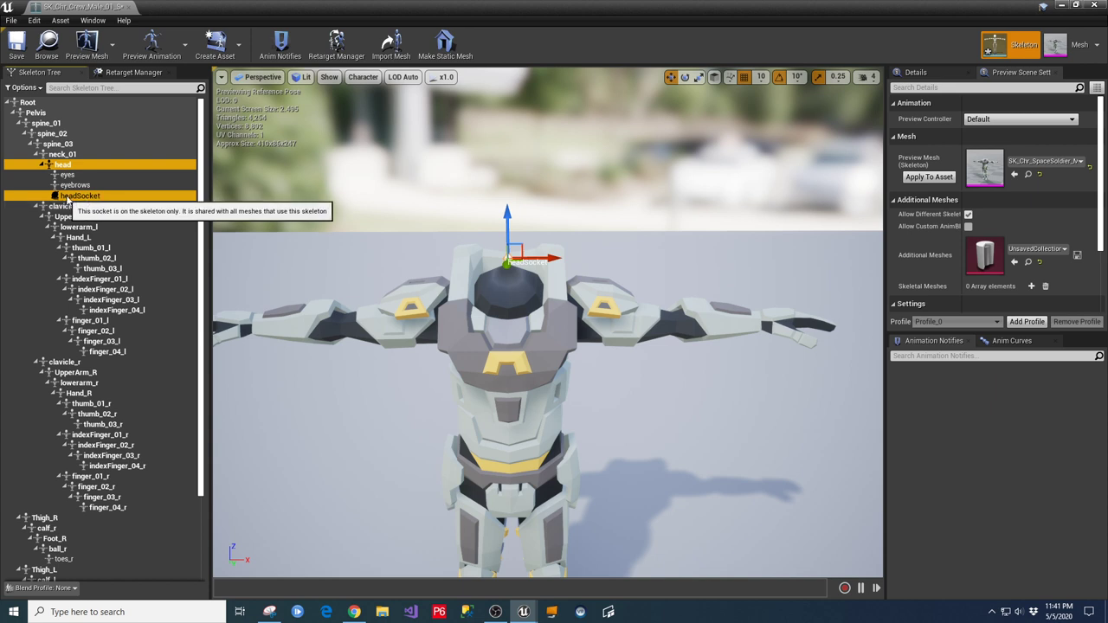
Attach SM_Chr_Attach_EVA_Male_Head_Scaled_01 as a preview asset to the headSocket.
{"action": "left_click", "coordinate": [73, 197]}
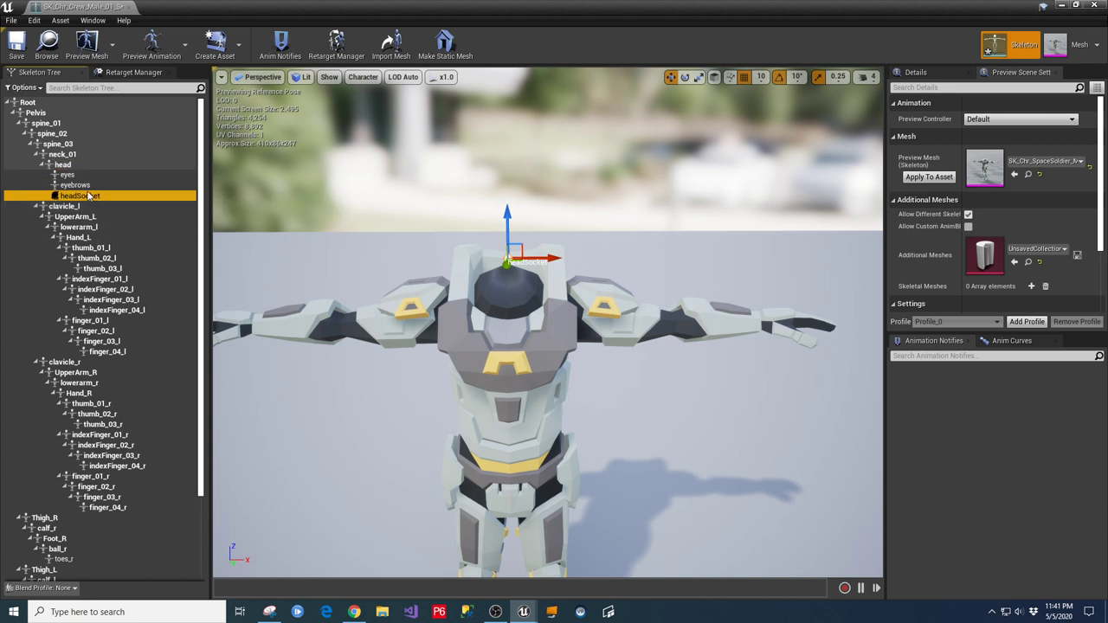
{"action": "right_click", "coordinate": [83, 198]}
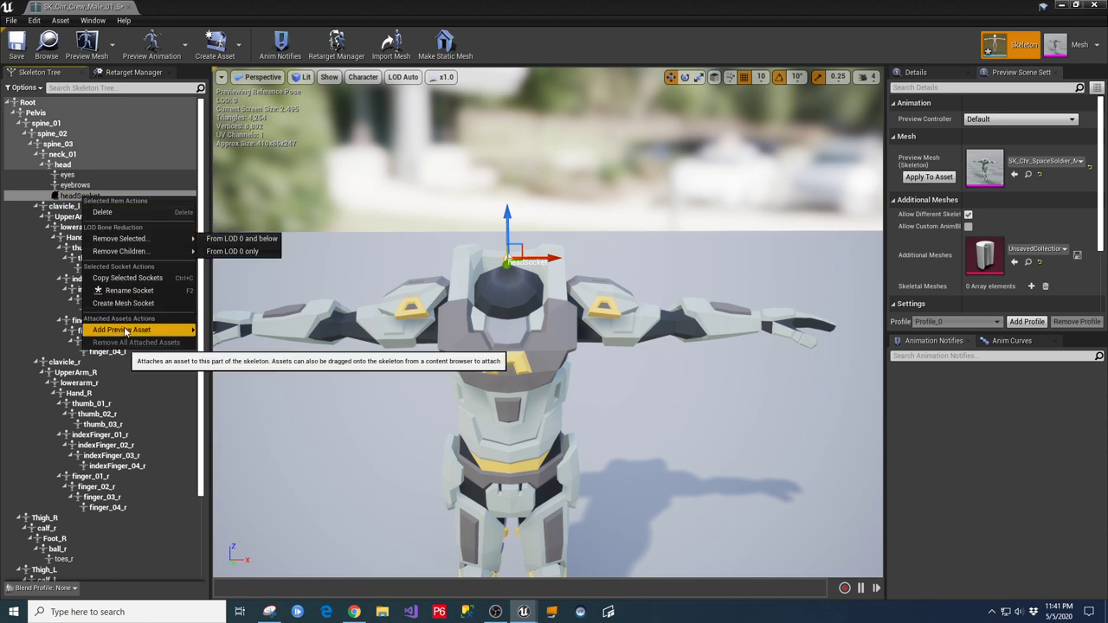
{"action": "mouse_move", "coordinate": [178, 330]}
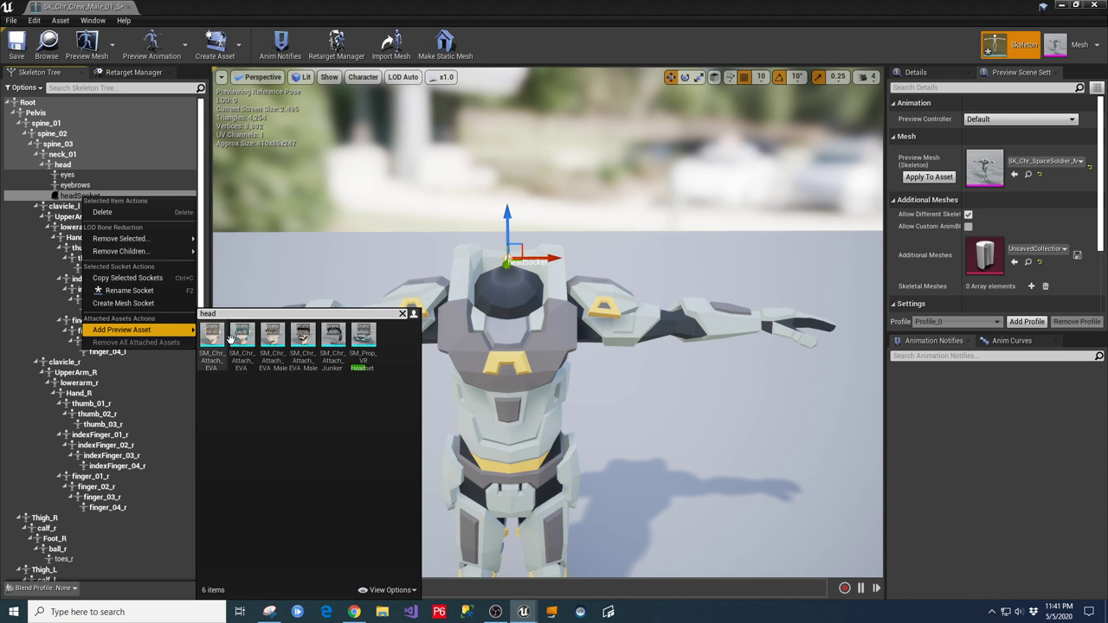
{"action": "left_click", "coordinate": [309, 349]}
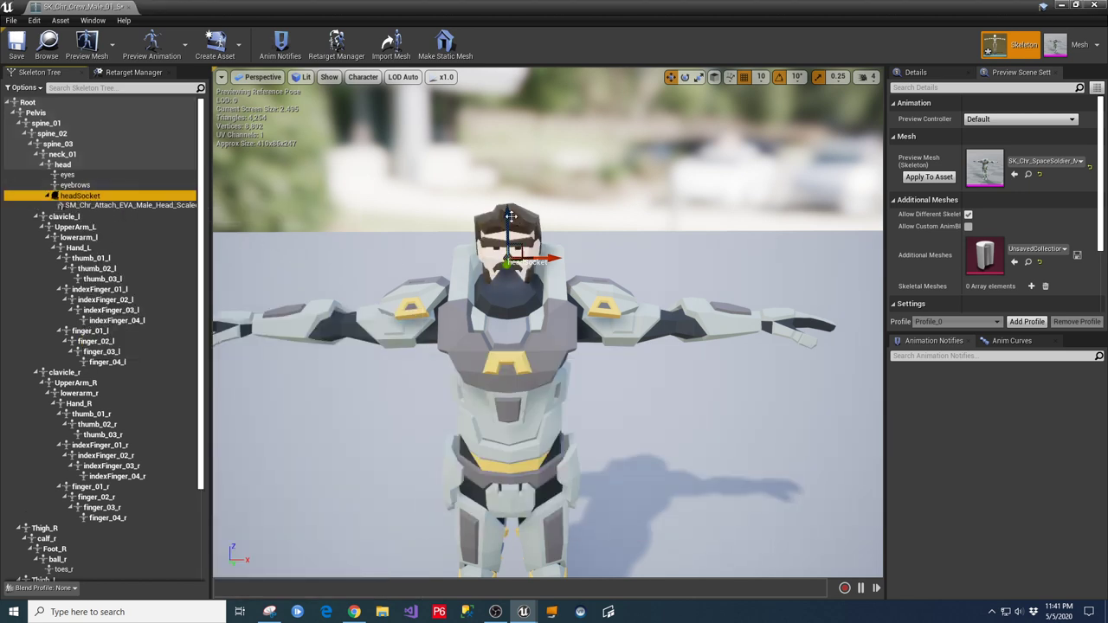
Try moving the headSocket and its attached head well above the soldier's shoulders, and undo the socket moves.
{"action": "left_click_drag", "start_coordinate": [511, 216], "coordinate": [556, 162]}
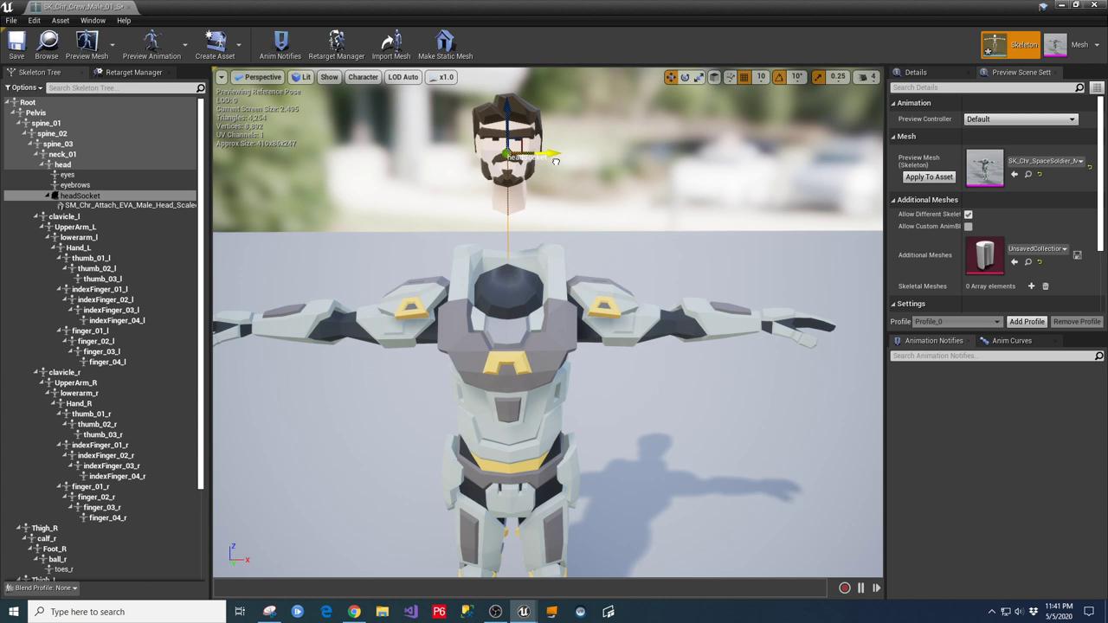
{"action": "left_click_drag", "start_coordinate": [507, 109], "coordinate": [507, 108]}
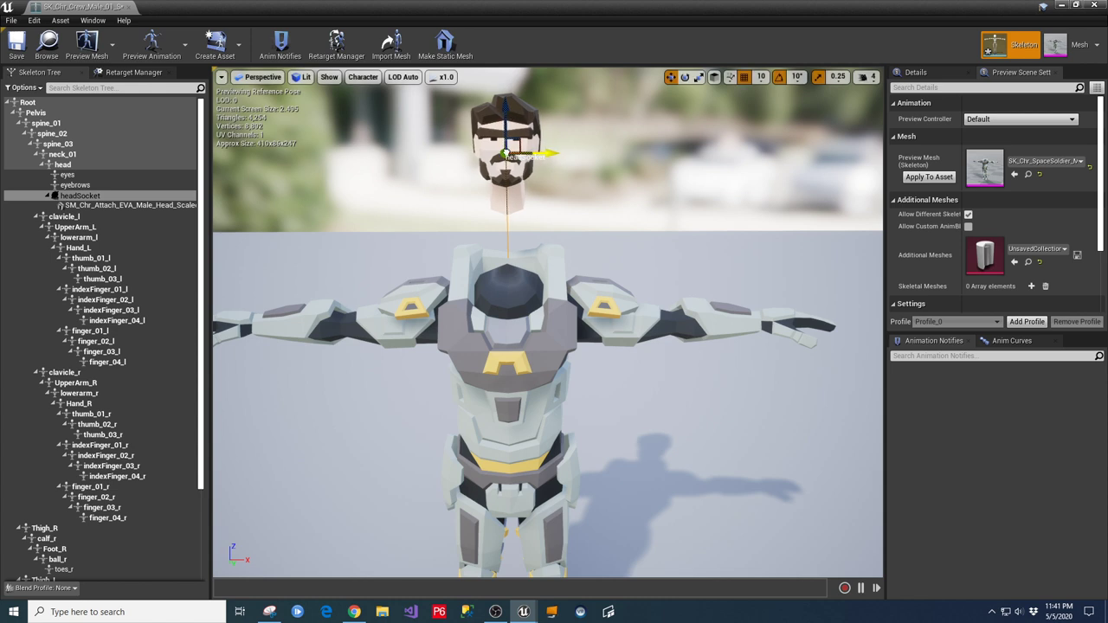
{"action": "left_click_drag", "start_coordinate": [547, 151], "coordinate": [548, 151]}
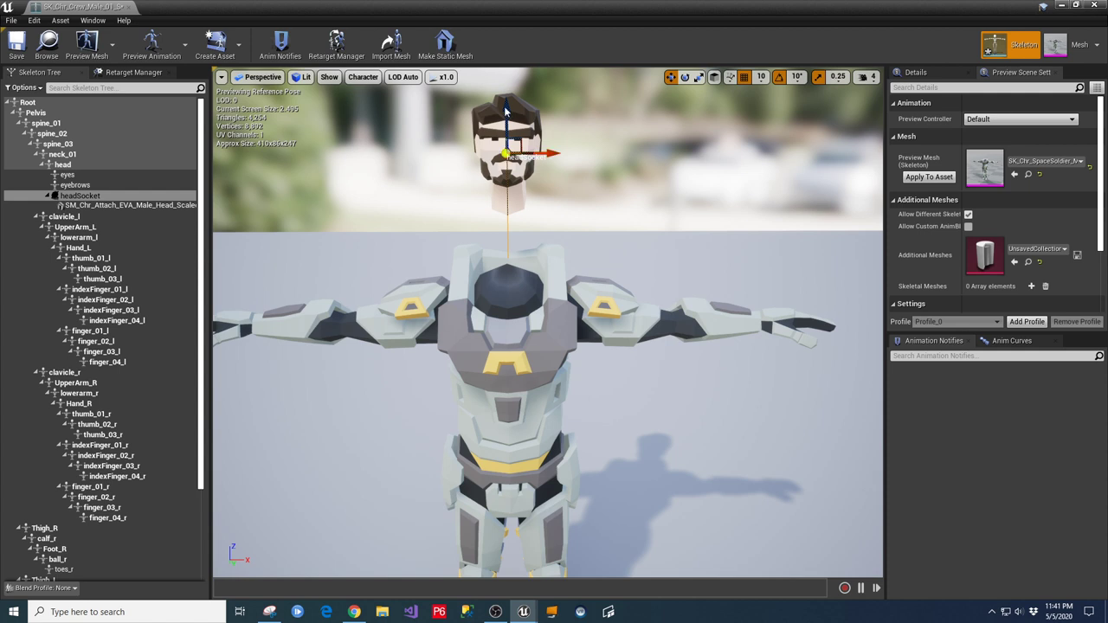
{"action": "left_click_drag", "start_coordinate": [504, 110], "coordinate": [505, 107]}
{"action": "left_click", "coordinate": [610, 187]}
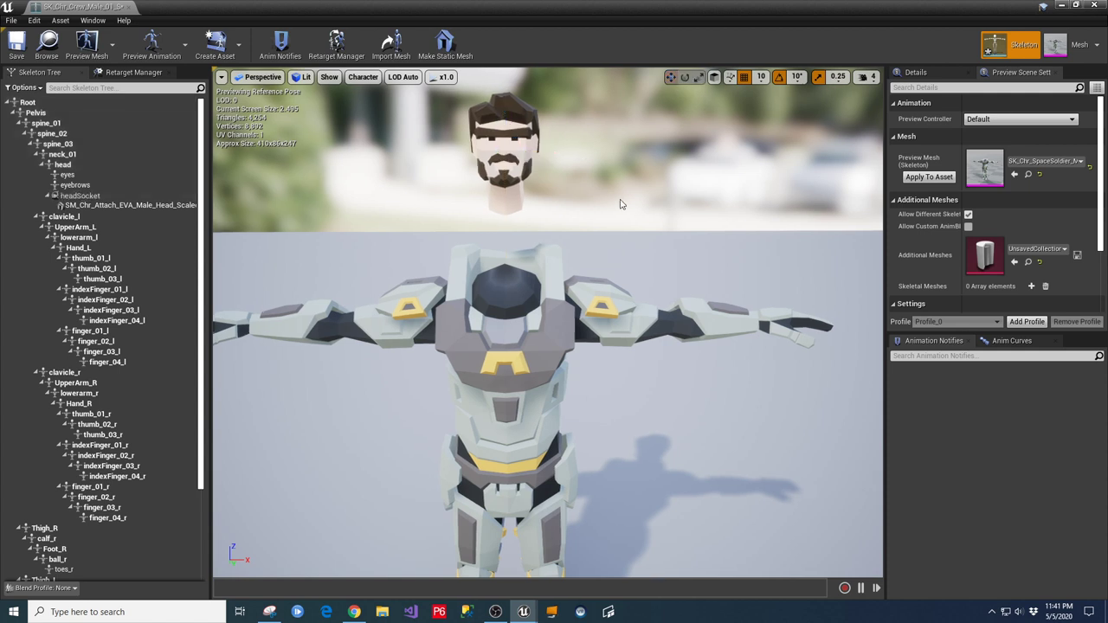
{"action": "right_click_drag", "start_coordinate": [622, 204], "coordinate": [581, 270]}
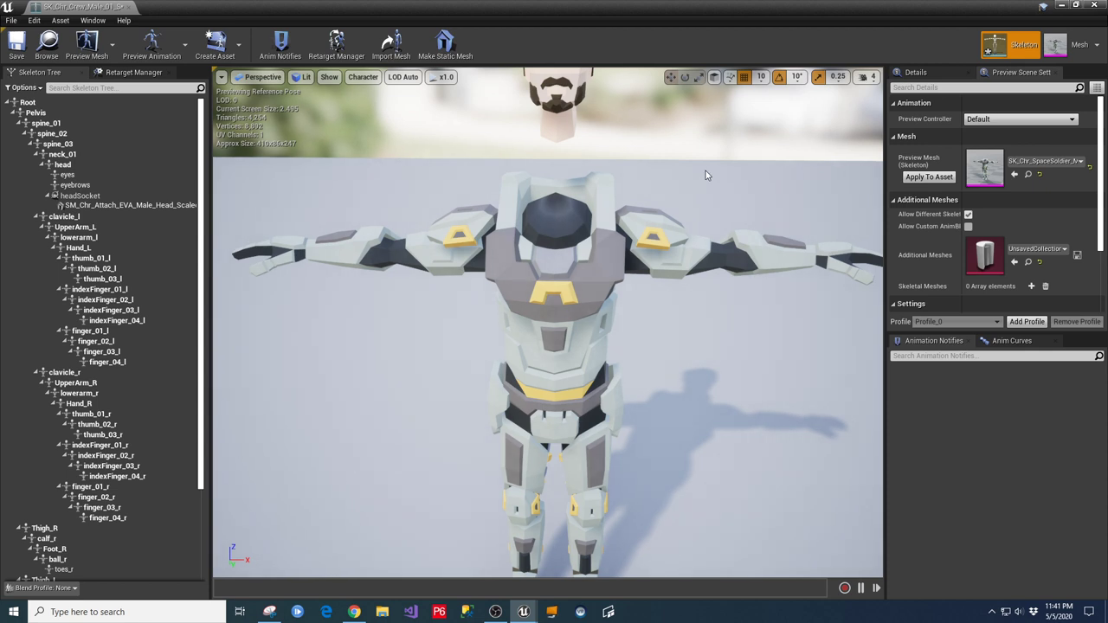
{"action": "left_click_drag", "start_coordinate": [705, 171], "coordinate": [707, 147]}
{"action": "key", "text": "ctrl+z"}
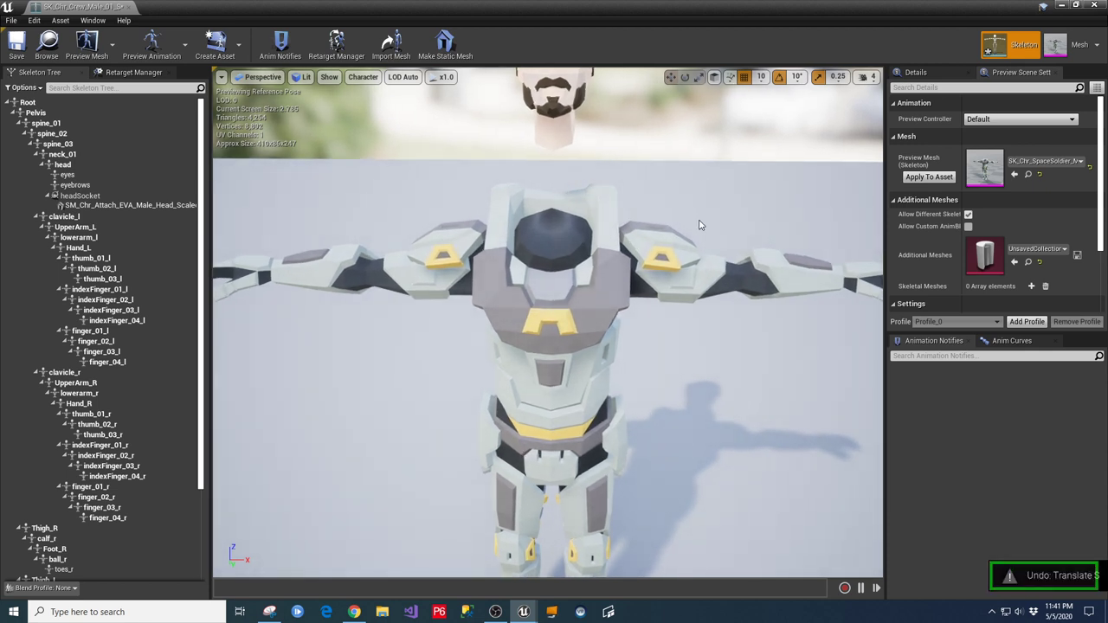
{"action": "key", "text": "ctrl+z"}
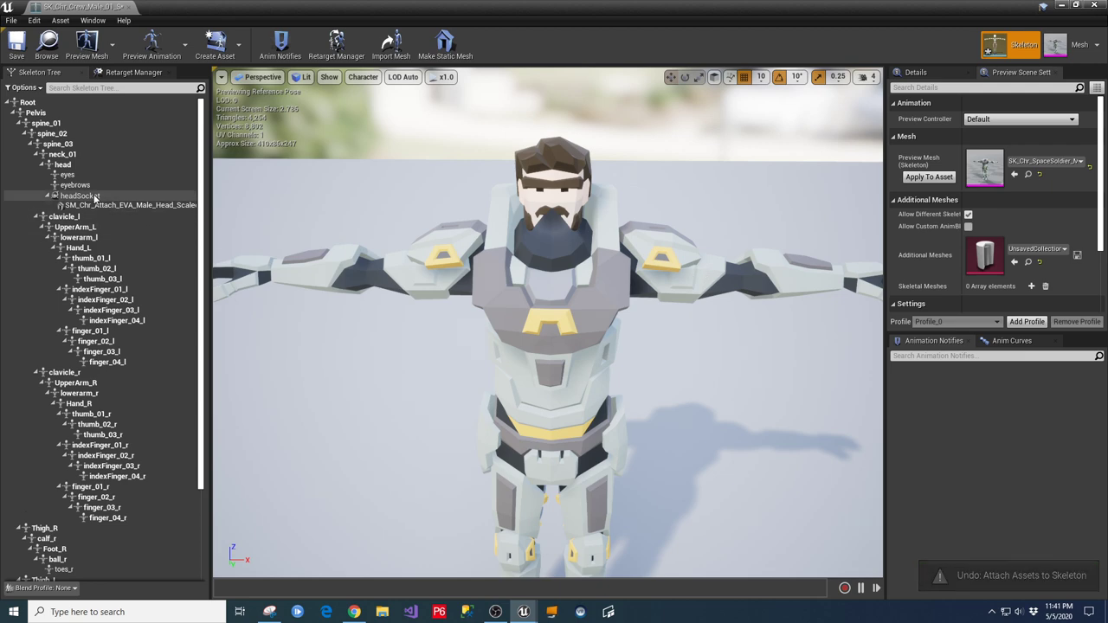
Select the headSocket and examine from the side how the attached head sits on the soldier's neck.
{"action": "left_click", "coordinate": [138, 196]}
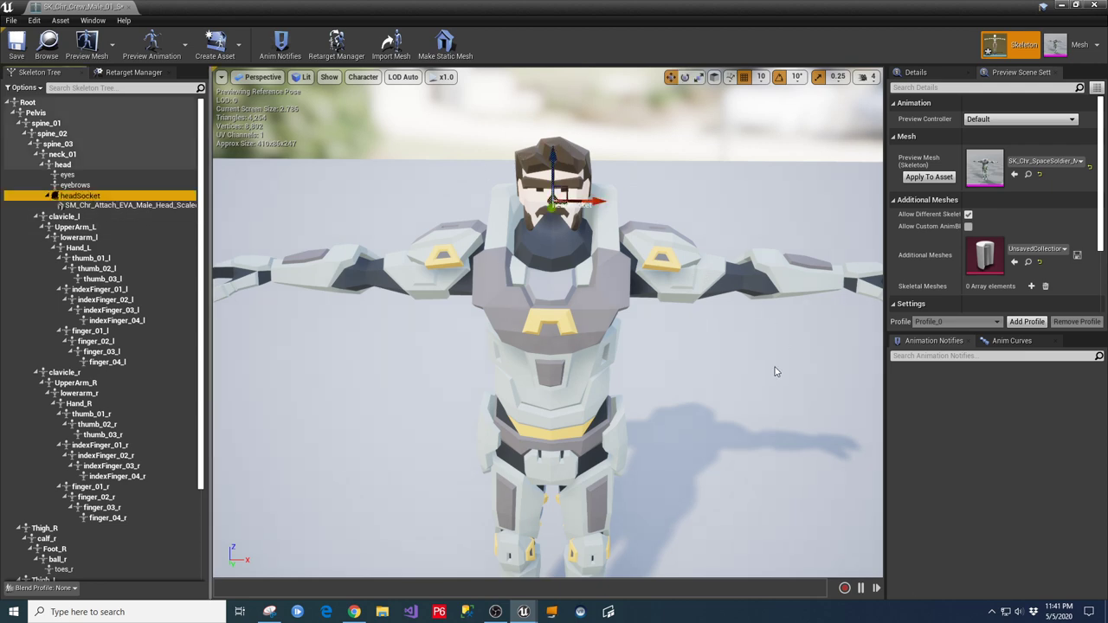
{"action": "left_click_drag", "start_coordinate": [775, 372], "coordinate": [619, 389], "text": "alt"}
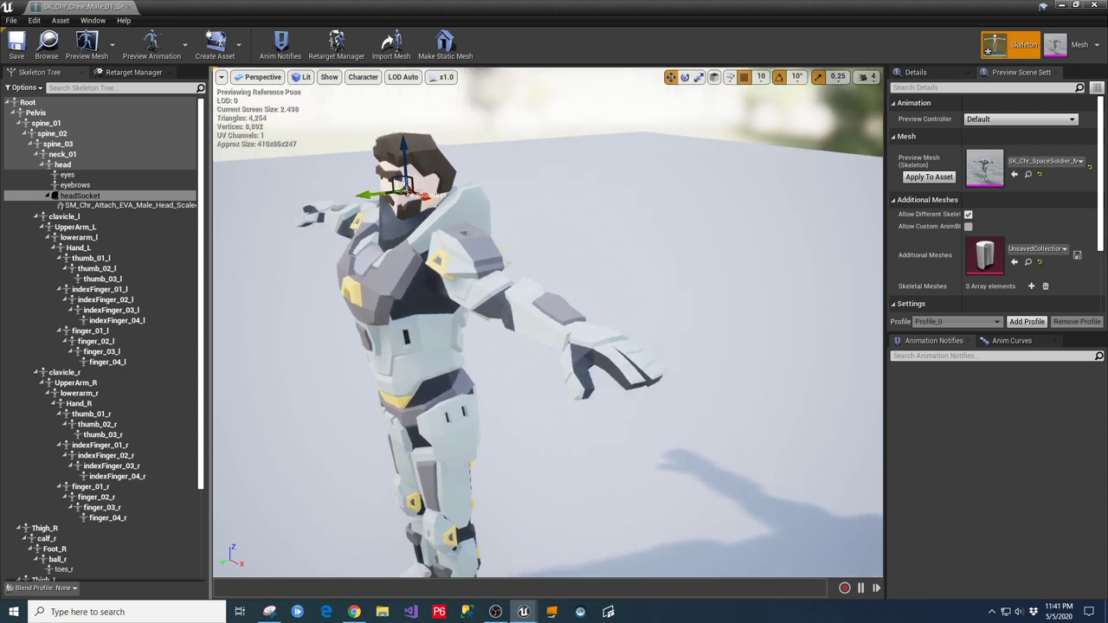
{"action": "left_click_drag", "start_coordinate": [684, 379], "coordinate": [651, 265], "text": "alt"}
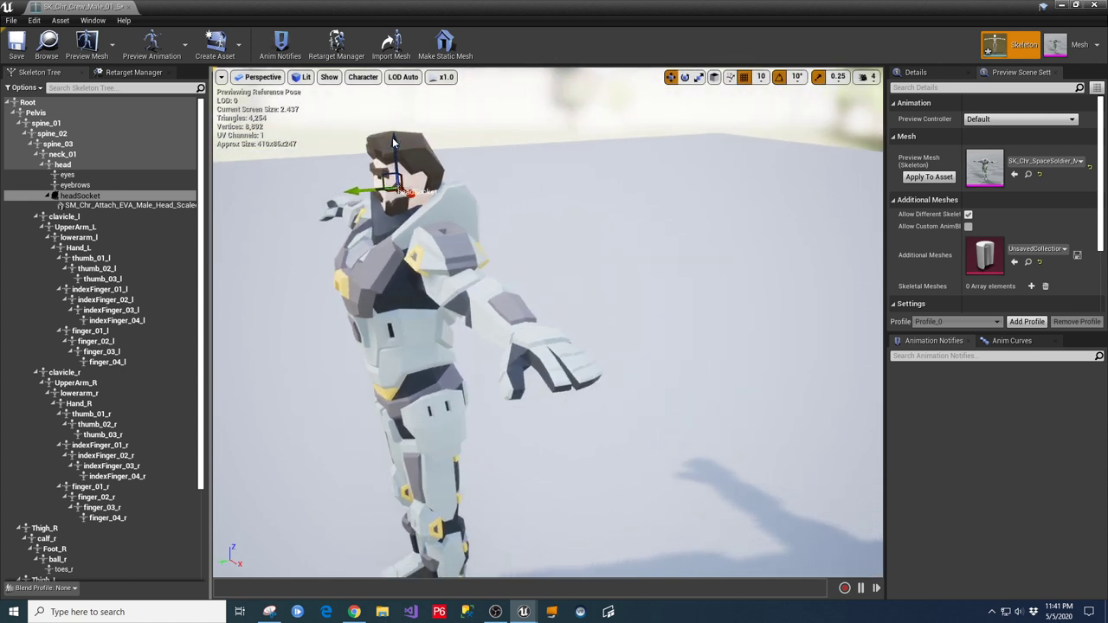
{"action": "left_click", "coordinate": [83, 195]}
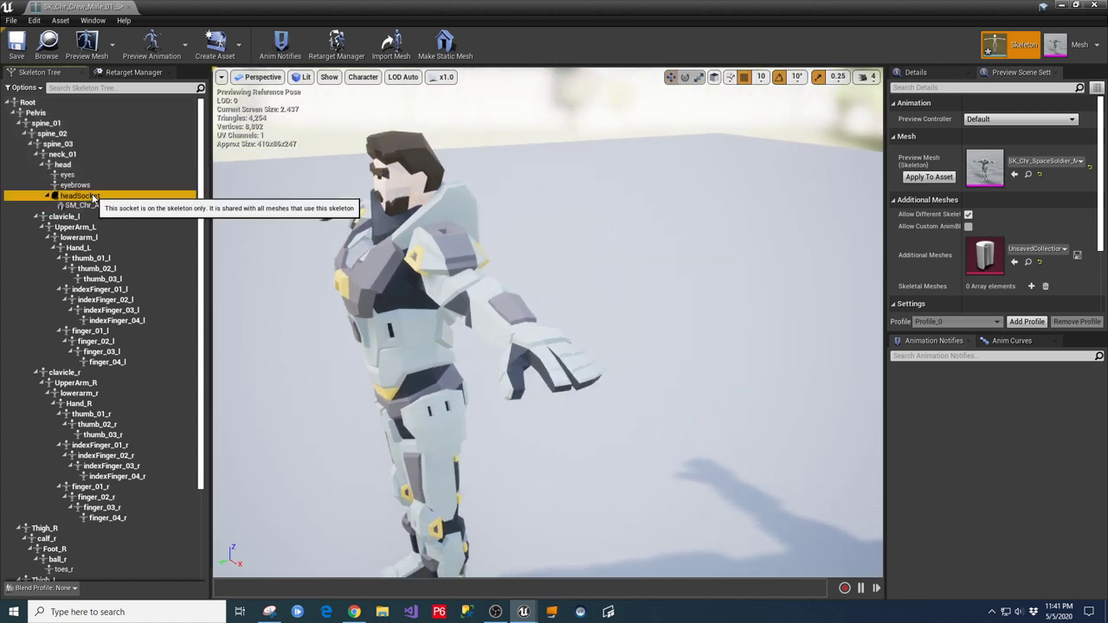
Move the headSocket forward and slightly upward so the attached male head shifts to the front of the neck.
{"action": "mouse_move", "coordinate": [397, 146]}
{"action": "left_mouse_down"}
{"action": "mouse_move", "coordinate": [394, 87]}
{"action": "mouse_move", "coordinate": [408, 127]}
{"action": "left_mouse_up"}
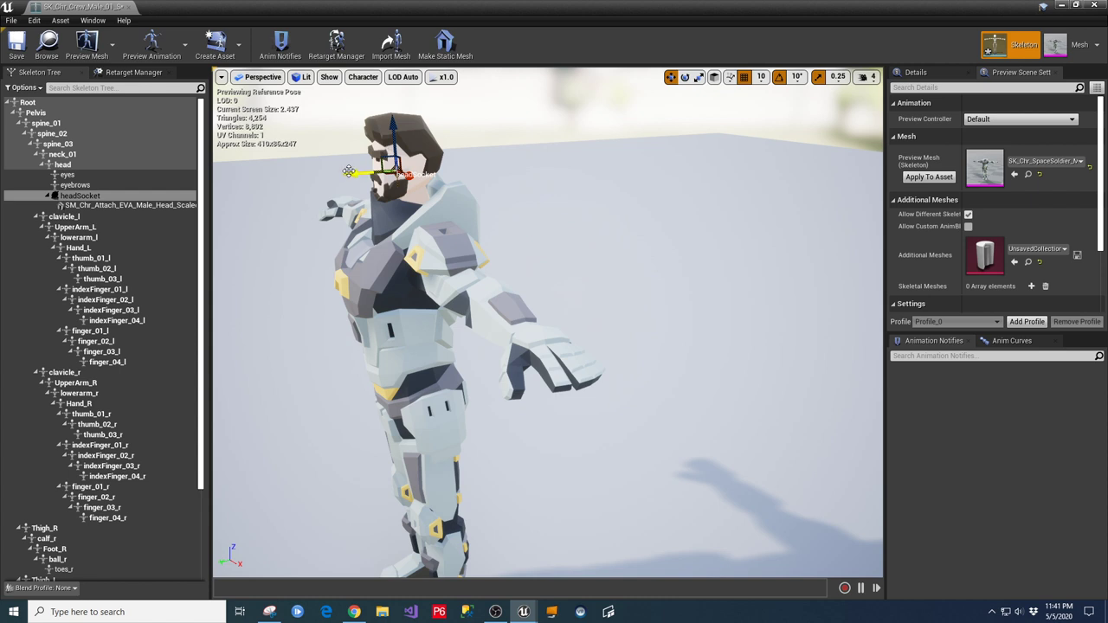
{"action": "left_click_drag", "start_coordinate": [349, 171], "coordinate": [330, 171]}
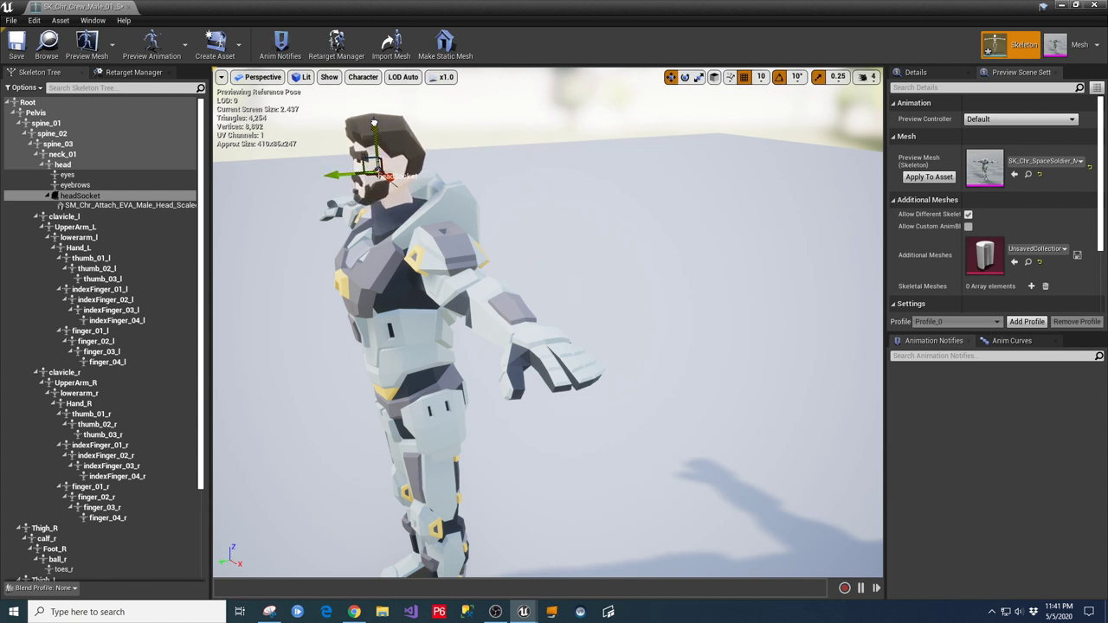
{"action": "mouse_move", "coordinate": [374, 122]}
{"action": "left_mouse_down"}
{"action": "mouse_move", "coordinate": [373, 99]}
{"action": "mouse_move", "coordinate": [373, 112]}
{"action": "left_mouse_up"}
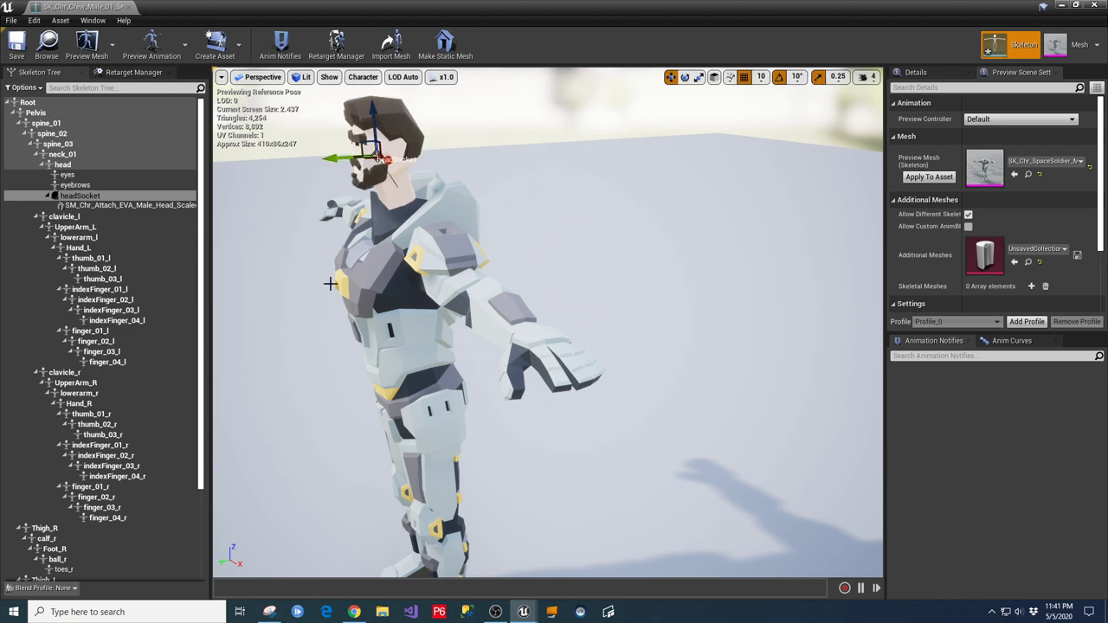
Duplicate the headSocket twice with its attached head, placing the second copy beside the original above the soldier's shoulder.
{"action": "left_click_drag", "start_coordinate": [308, 280], "coordinate": [620, 284], "text": "alt"}
{"action": "mouse_move", "coordinate": [555, 103]}
{"action": "left_mouse_down", "text": "alt"}
{"action": "mouse_move", "coordinate": [556, 115]}
{"action": "mouse_move", "coordinate": [558, 102]}
{"action": "left_mouse_up", "text": "alt"}
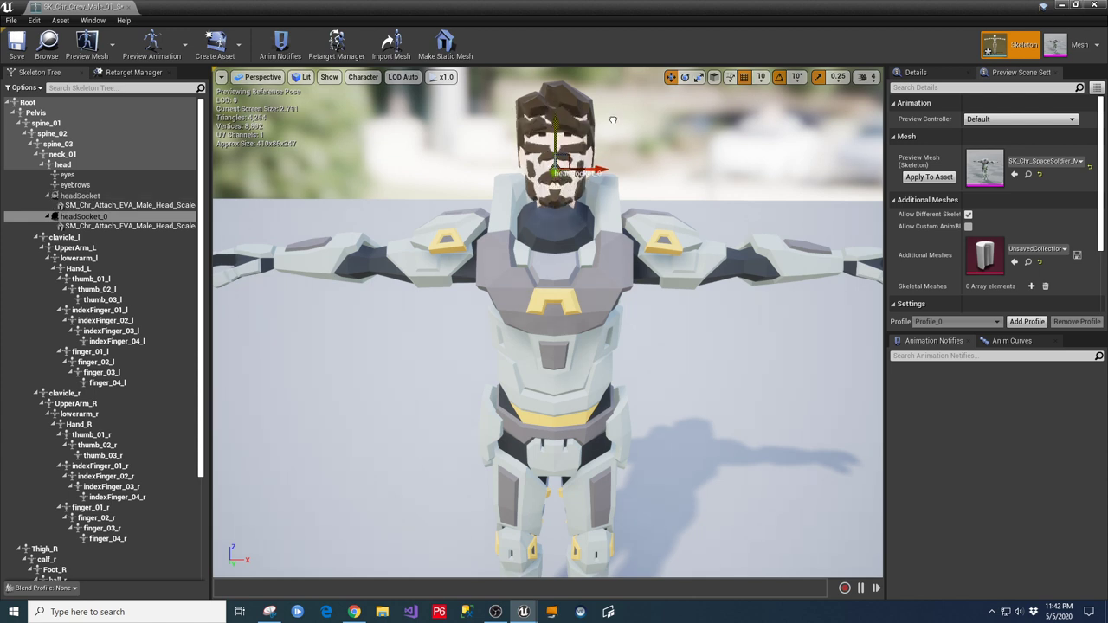
{"action": "left_click_drag", "start_coordinate": [602, 154], "coordinate": [725, 170], "text": "alt"}
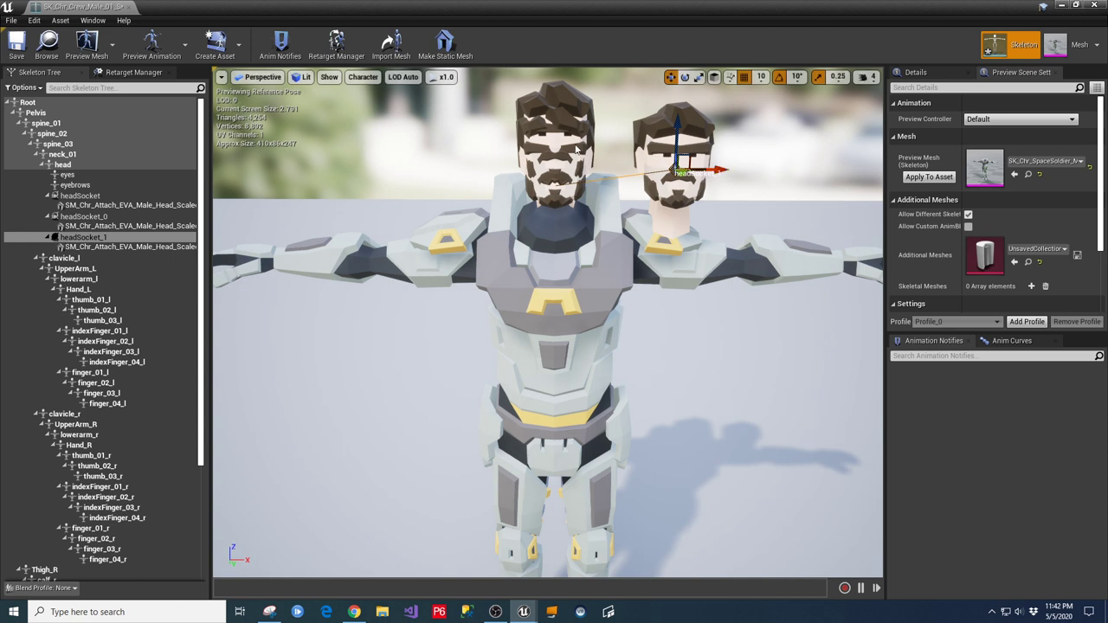
{"action": "left_click", "coordinate": [637, 154]}
{"action": "left_click", "coordinate": [660, 133]}
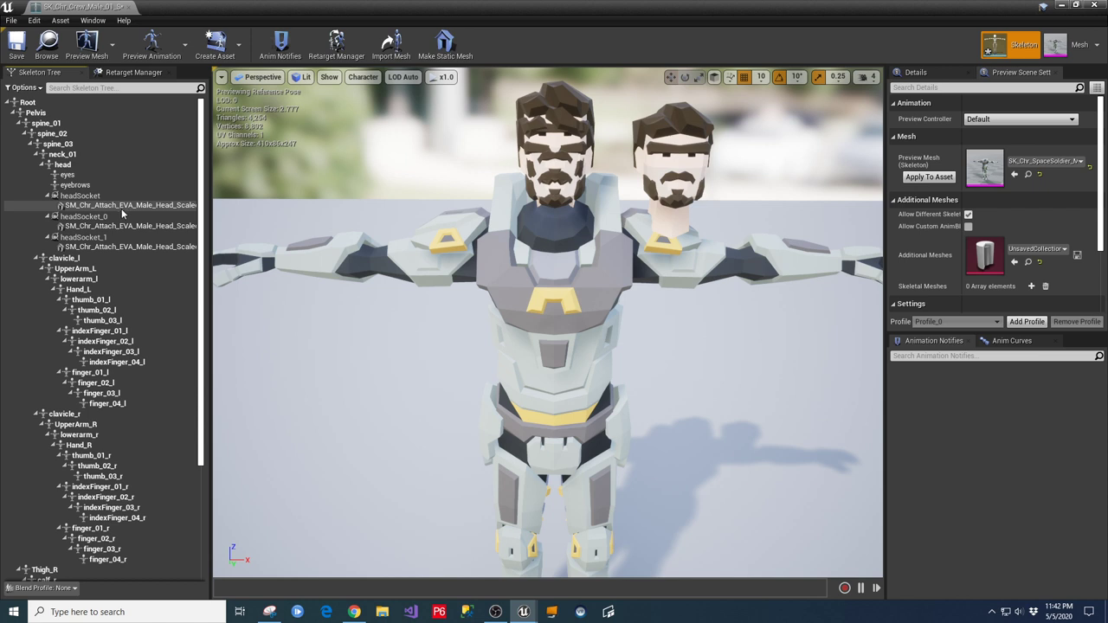
Delete the duplicate sockets headSocket_0 and headSocket_1 from the head bone.
{"action": "right_click", "coordinate": [111, 220]}
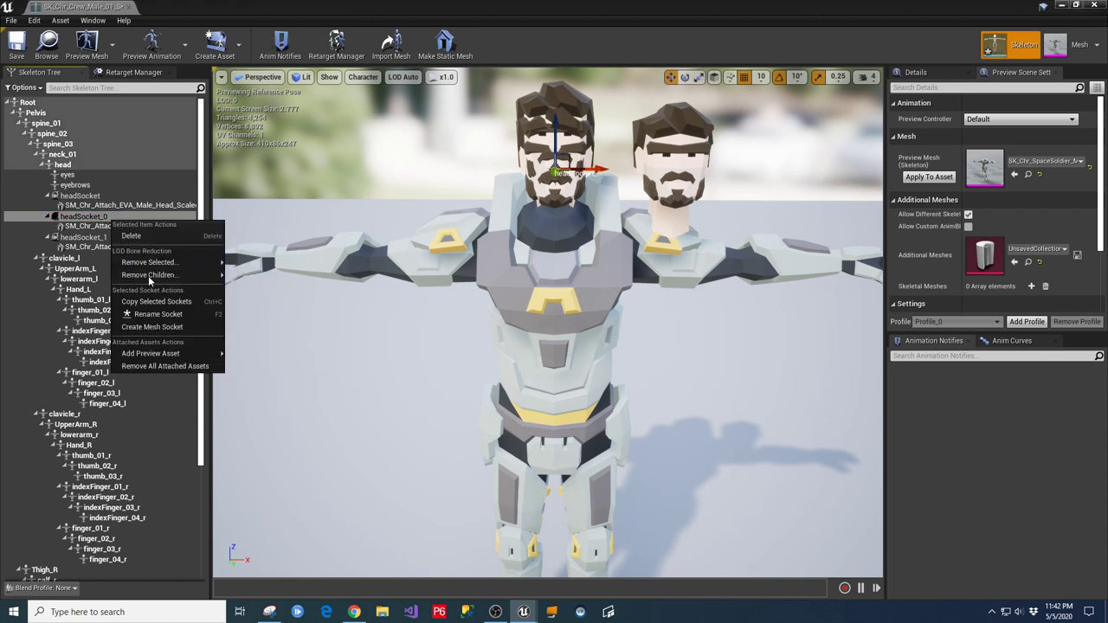
{"action": "left_click", "coordinate": [94, 218]}
{"action": "right_click", "coordinate": [97, 219]}
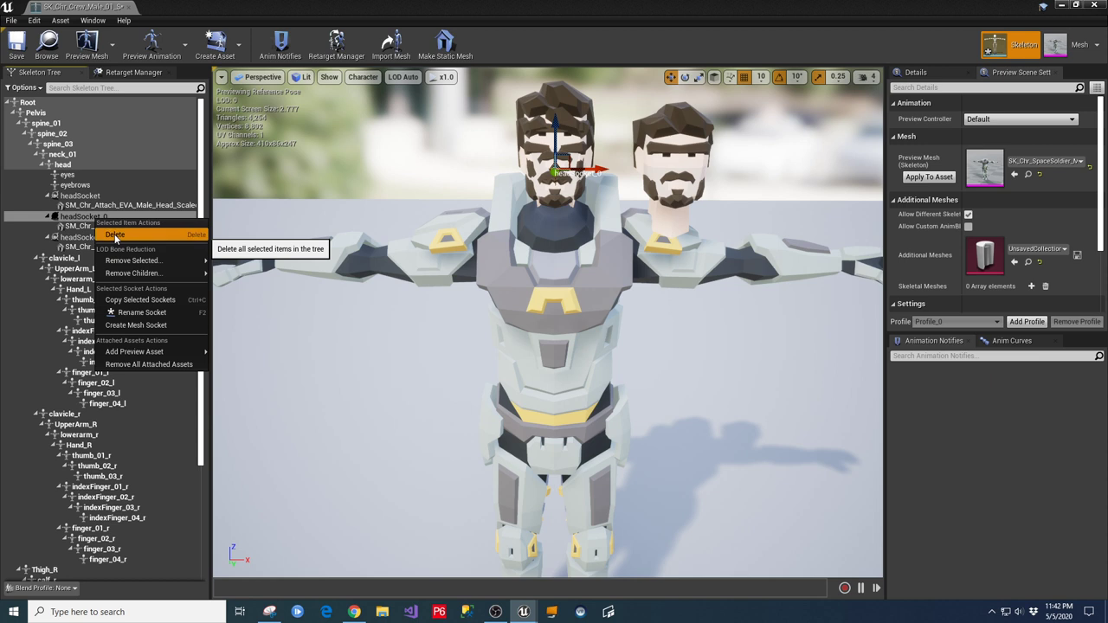
{"action": "left_click", "coordinate": [115, 235]}
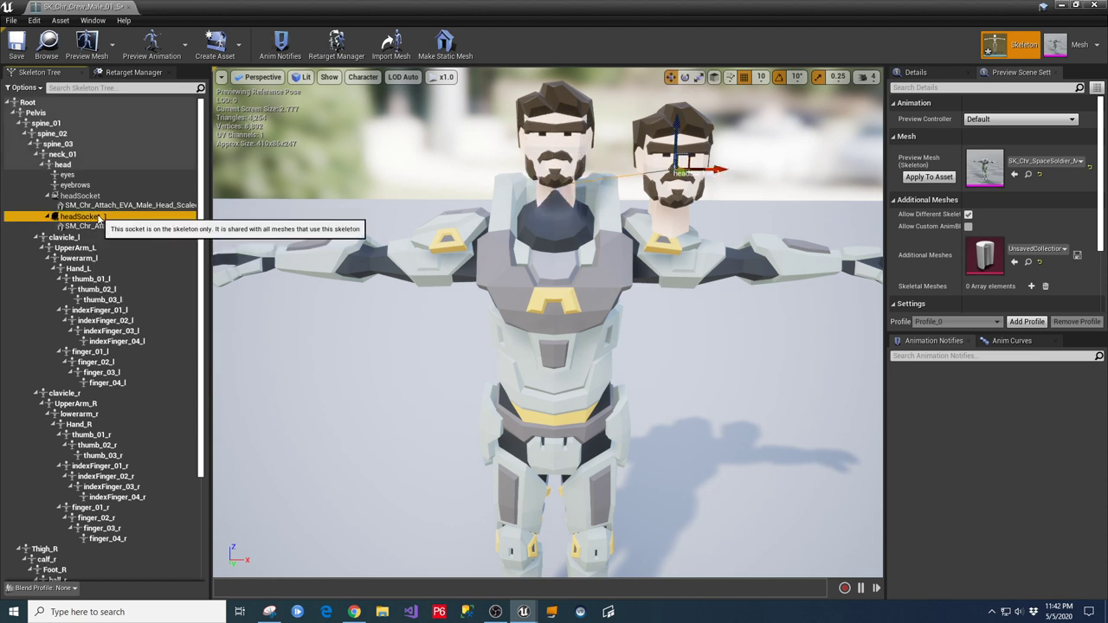
{"action": "right_click", "coordinate": [98, 219]}
{"action": "left_click", "coordinate": [109, 230]}
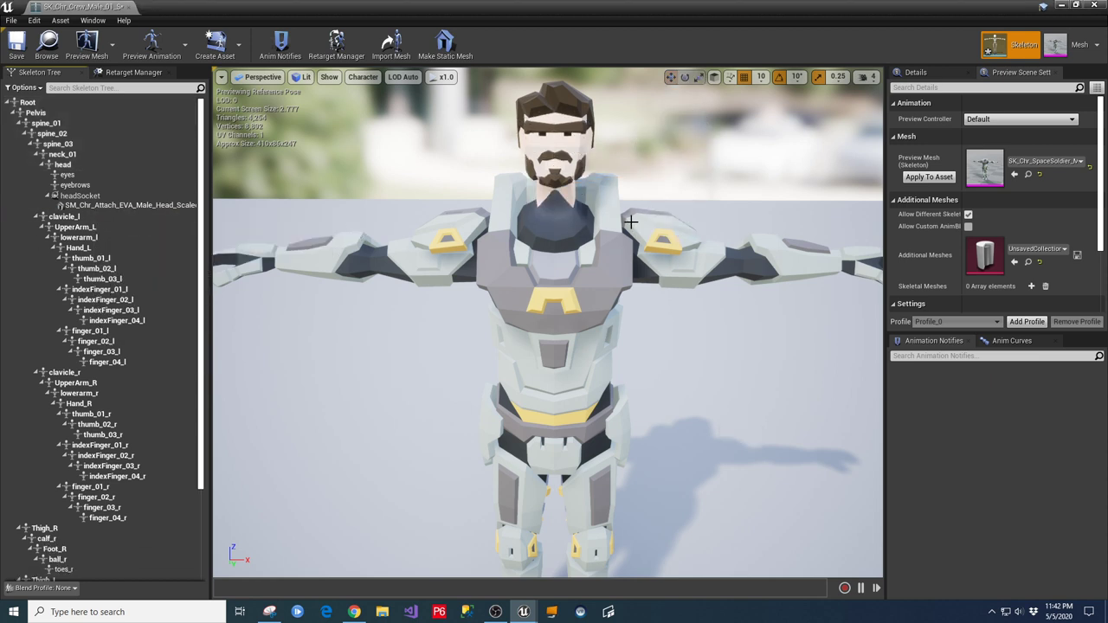
Shift the headSocket slightly sideways and lower it so the attached head drops into the suit's collar.
{"action": "left_click", "coordinate": [90, 198]}
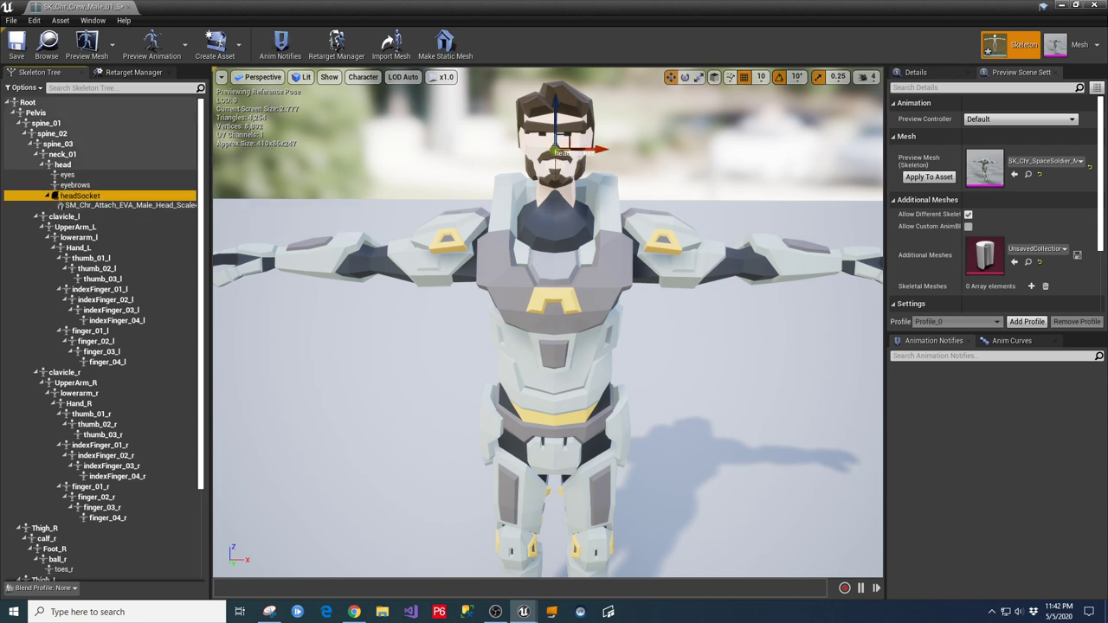
{"action": "left_click_drag", "start_coordinate": [589, 232], "coordinate": [437, 292], "text": "alt"}
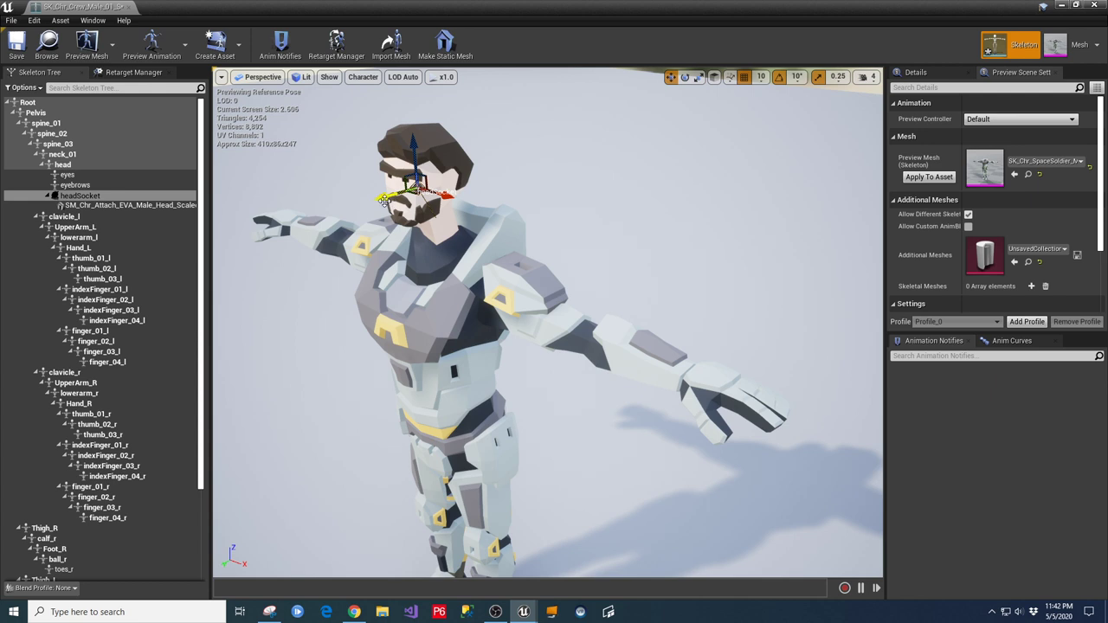
{"action": "left_click_drag", "start_coordinate": [382, 198], "coordinate": [445, 200]}
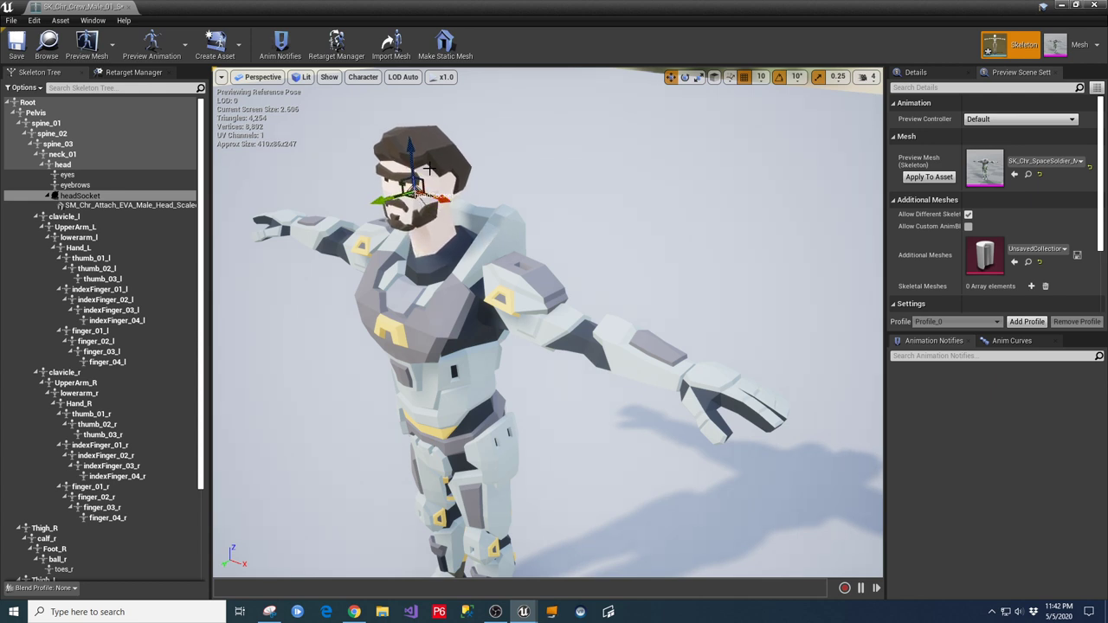
{"action": "left_click_drag", "start_coordinate": [412, 154], "coordinate": [413, 169]}
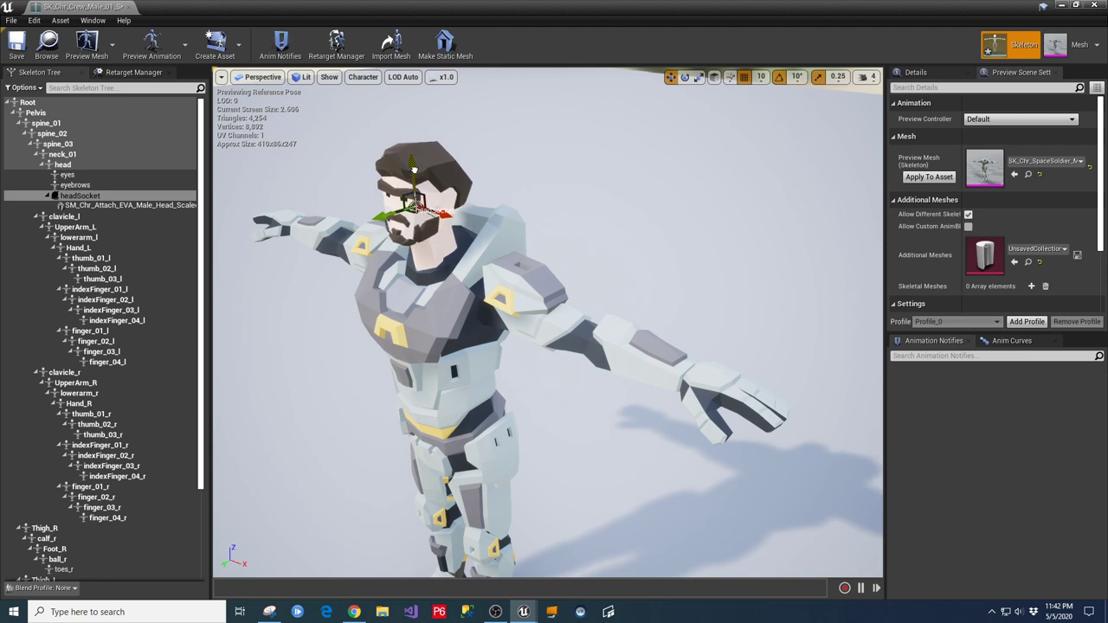
{"action": "left_click", "coordinate": [340, 460]}
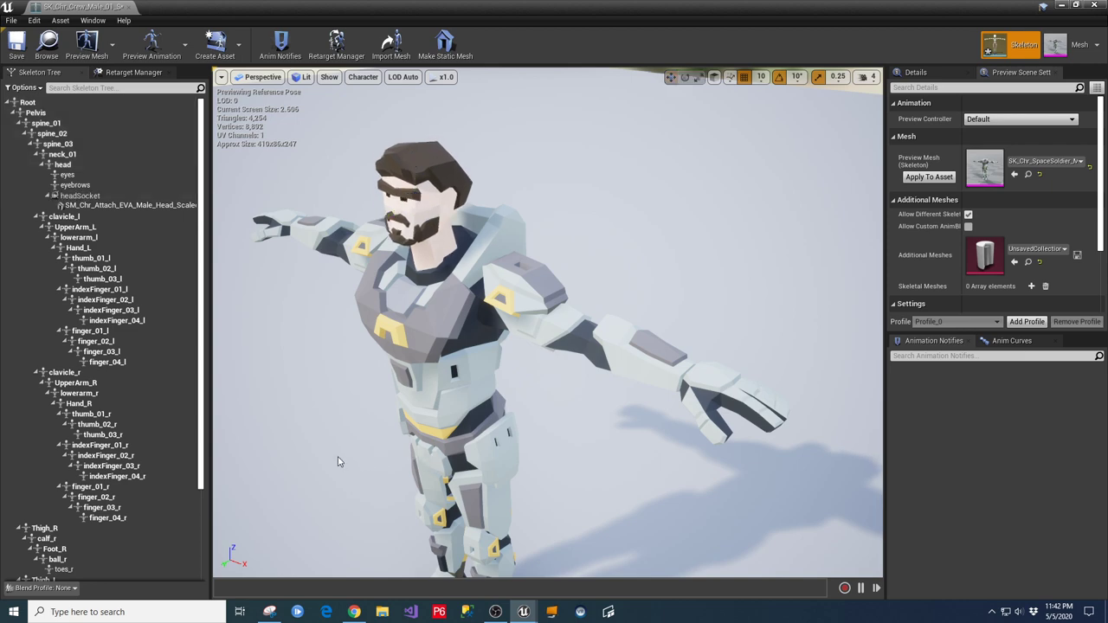
Center the headSocket sideways over the neck and lower it further so the head sits in the collar.
{"action": "left_click_drag", "start_coordinate": [356, 451], "coordinate": [511, 261], "text": "alt"}
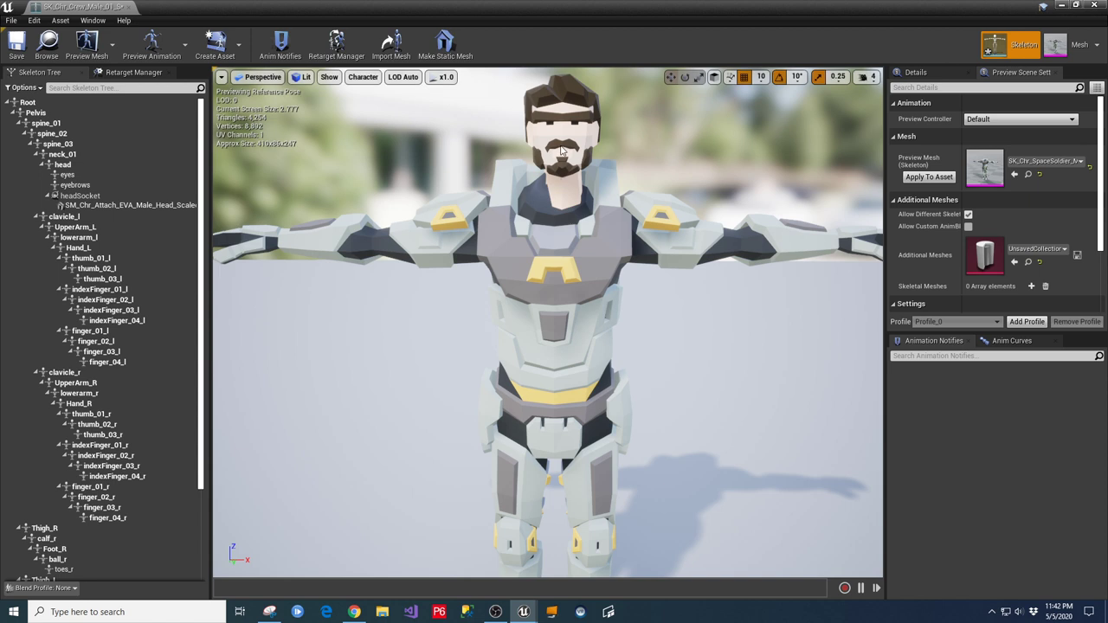
{"action": "left_click", "coordinate": [185, 196]}
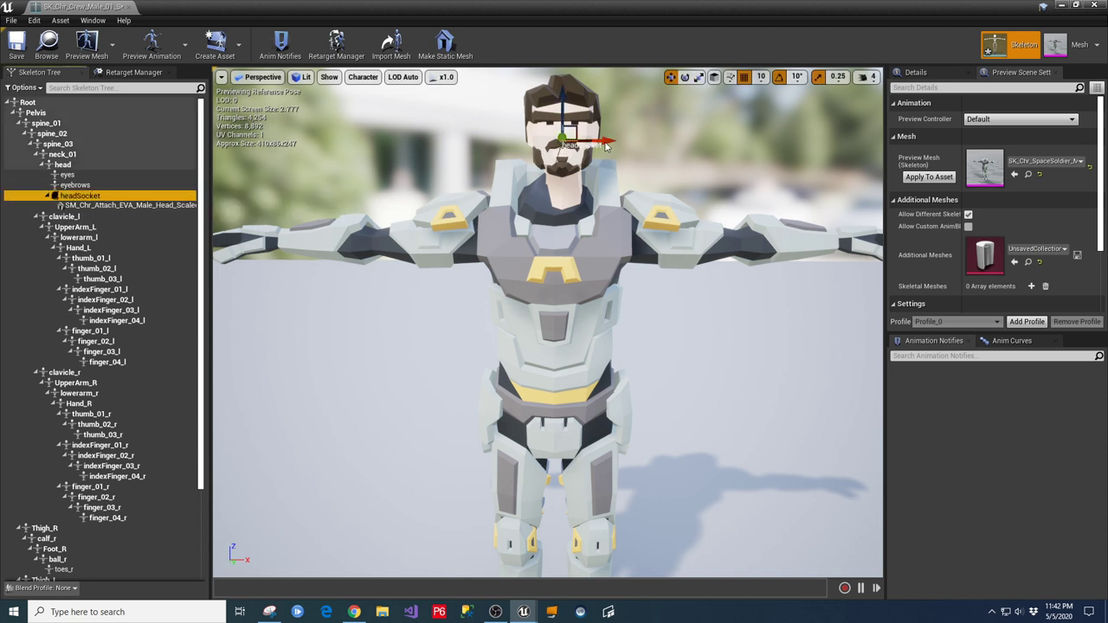
{"action": "mouse_move", "coordinate": [608, 143]}
{"action": "left_mouse_down"}
{"action": "mouse_move", "coordinate": [594, 152]}
{"action": "mouse_move", "coordinate": [596, 141]}
{"action": "left_mouse_up"}
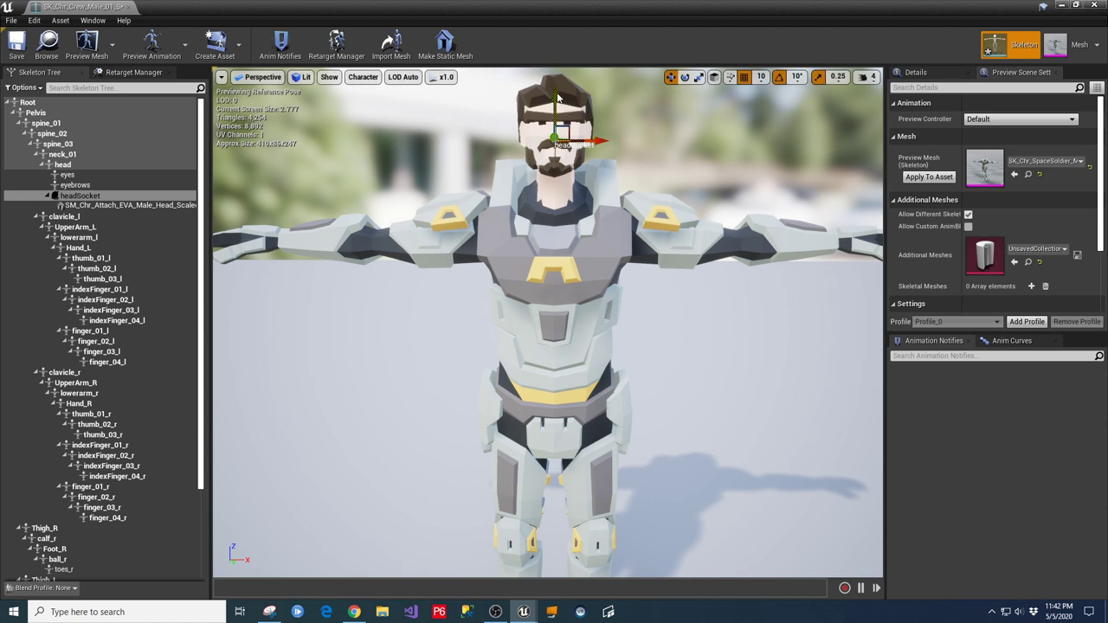
{"action": "left_click_drag", "start_coordinate": [554, 93], "coordinate": [555, 113]}
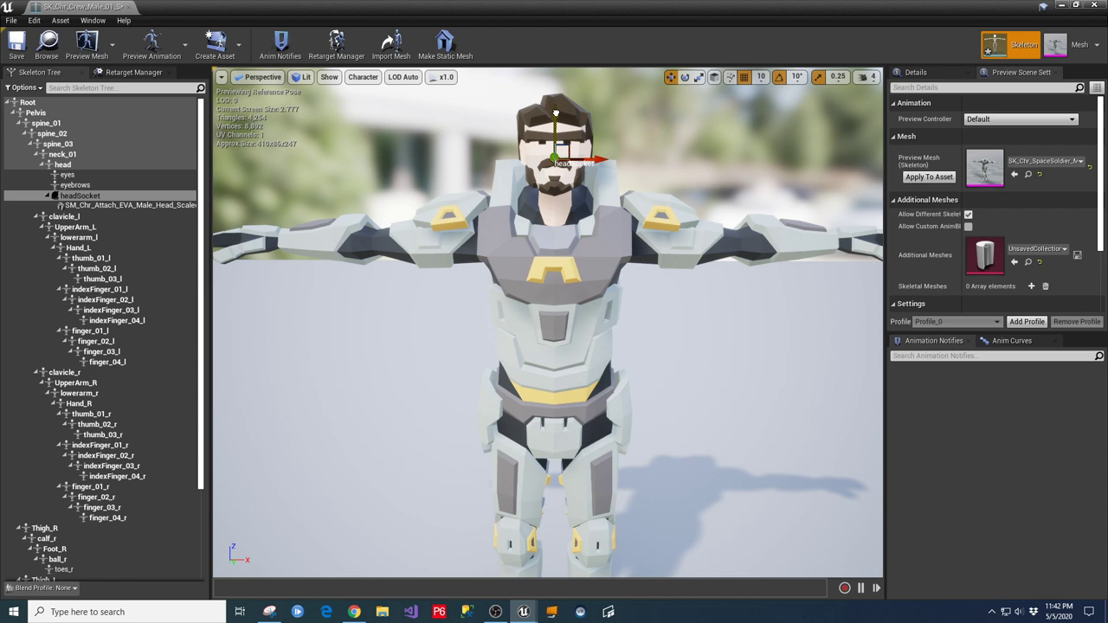
{"action": "left_click", "coordinate": [720, 386]}
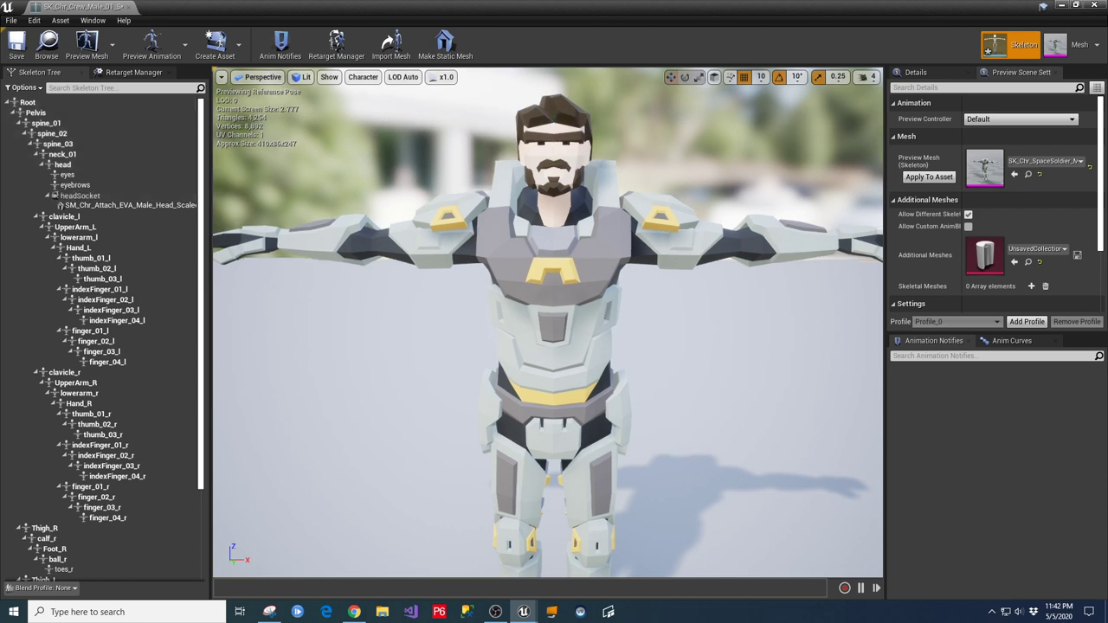
Move the head bone backward and slightly upward so the attached male head sits over the soldier's neck.
{"action": "left_click_drag", "start_coordinate": [579, 253], "coordinate": [386, 272], "text": "alt"}
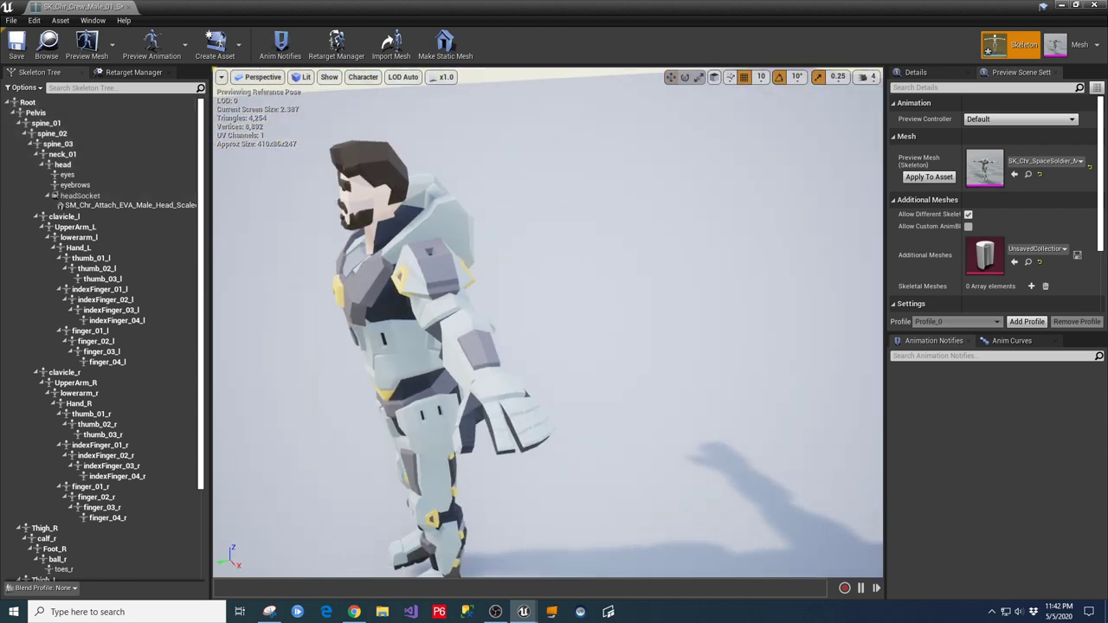
{"action": "left_click", "coordinate": [408, 201]}
{"action": "left_click_drag", "start_coordinate": [346, 204], "coordinate": [399, 139]}
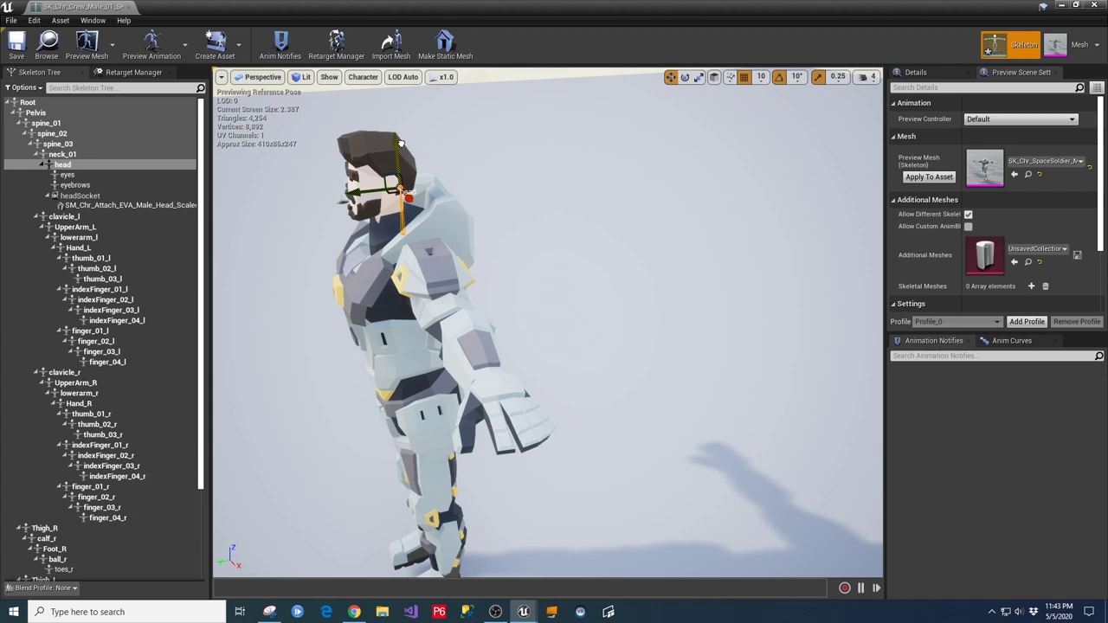
{"action": "left_click", "coordinate": [325, 406]}
{"action": "left_click_drag", "start_coordinate": [325, 406], "coordinate": [520, 342], "text": "alt"}
{"action": "left_click_drag", "start_coordinate": [244, 383], "coordinate": [314, 407]}
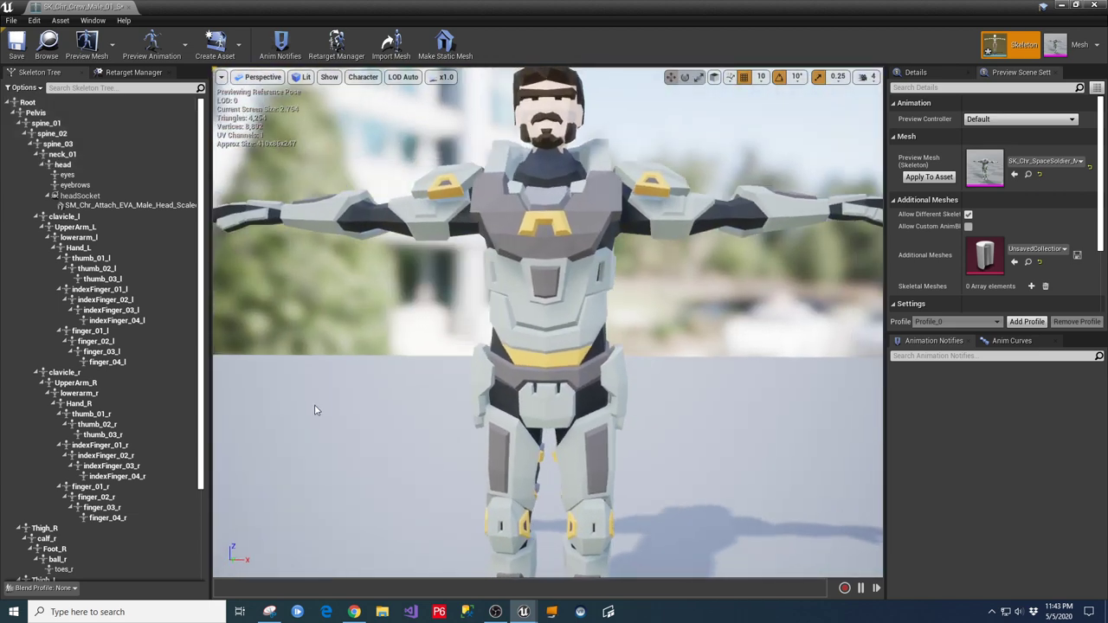
{"action": "scroll", "coordinate": [372, 412], "scroll_direction": "down", "scroll_amount": 3}
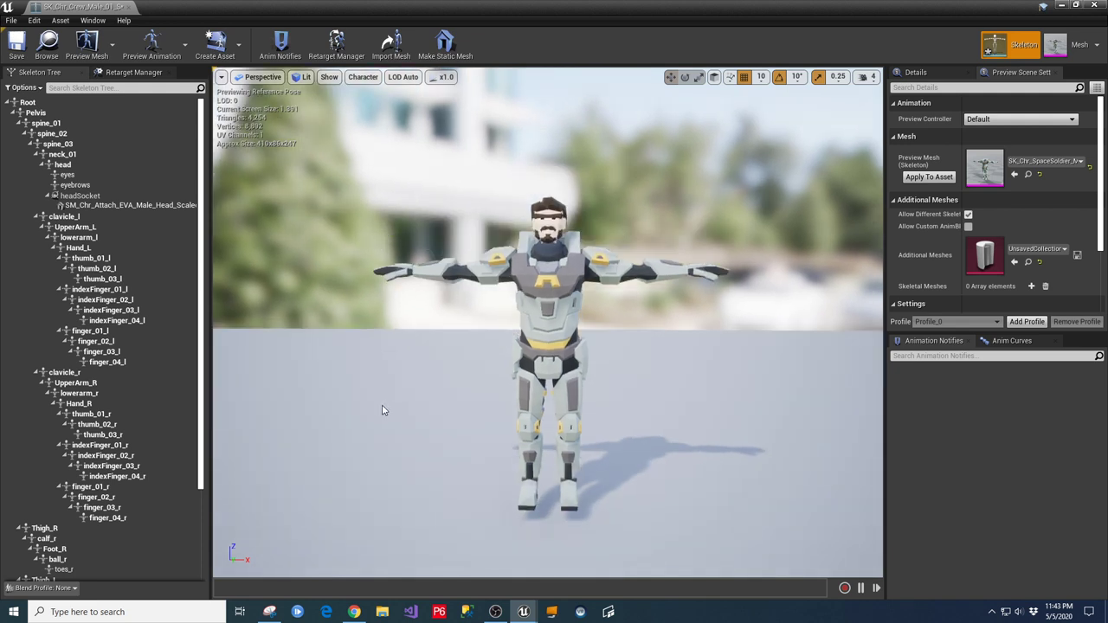
Remove all attached assets from the headSocket.
{"action": "left_click", "coordinate": [76, 197]}
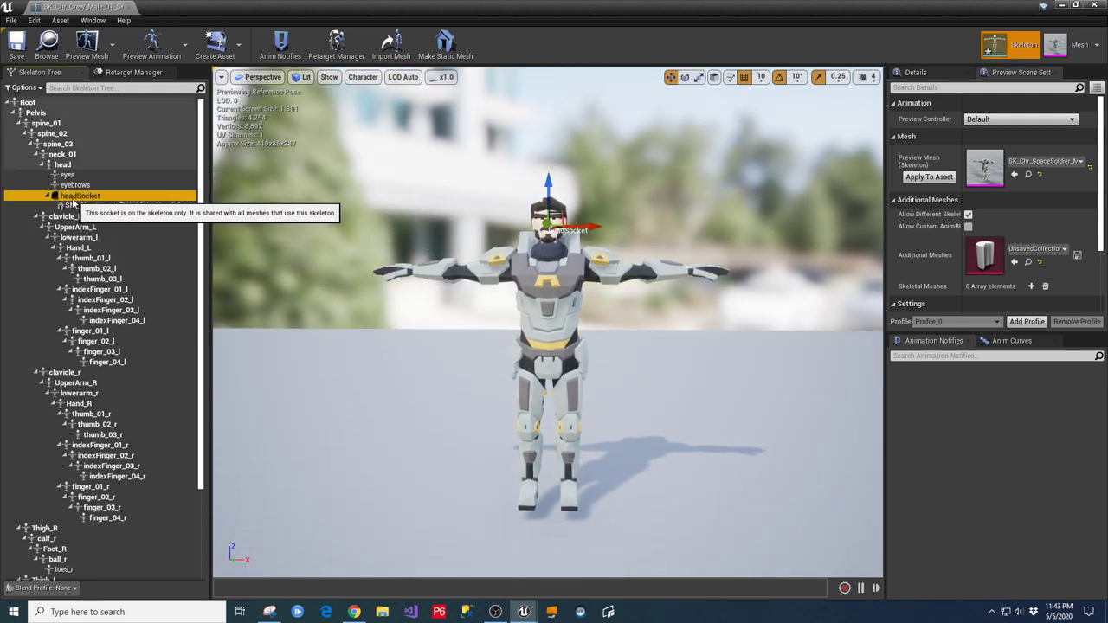
{"action": "right_click", "coordinate": [75, 198]}
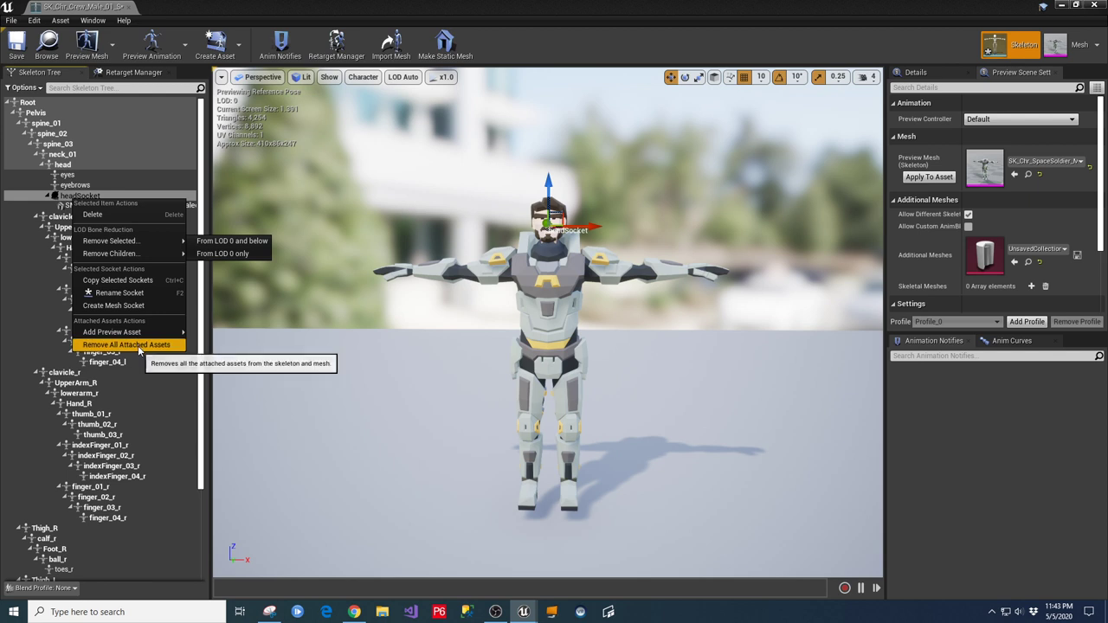
{"action": "left_click", "coordinate": [126, 345]}
Search the preview assets for "head" and attach the scaled EVA female head to the headSocket.
{"action": "right_click", "coordinate": [78, 196]}
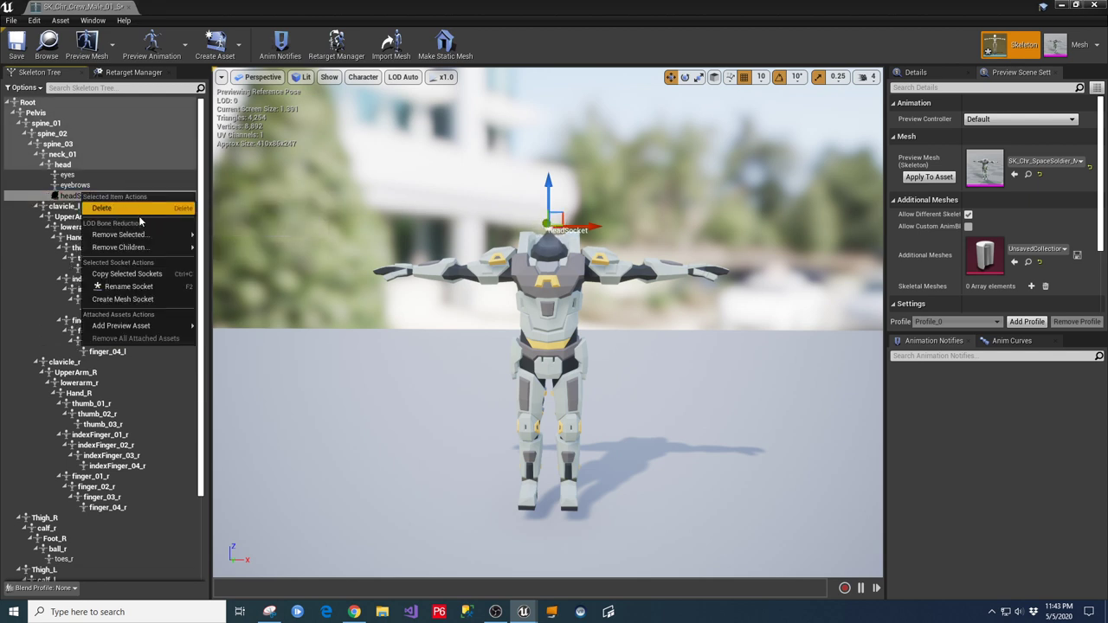
{"action": "mouse_move", "coordinate": [149, 330]}
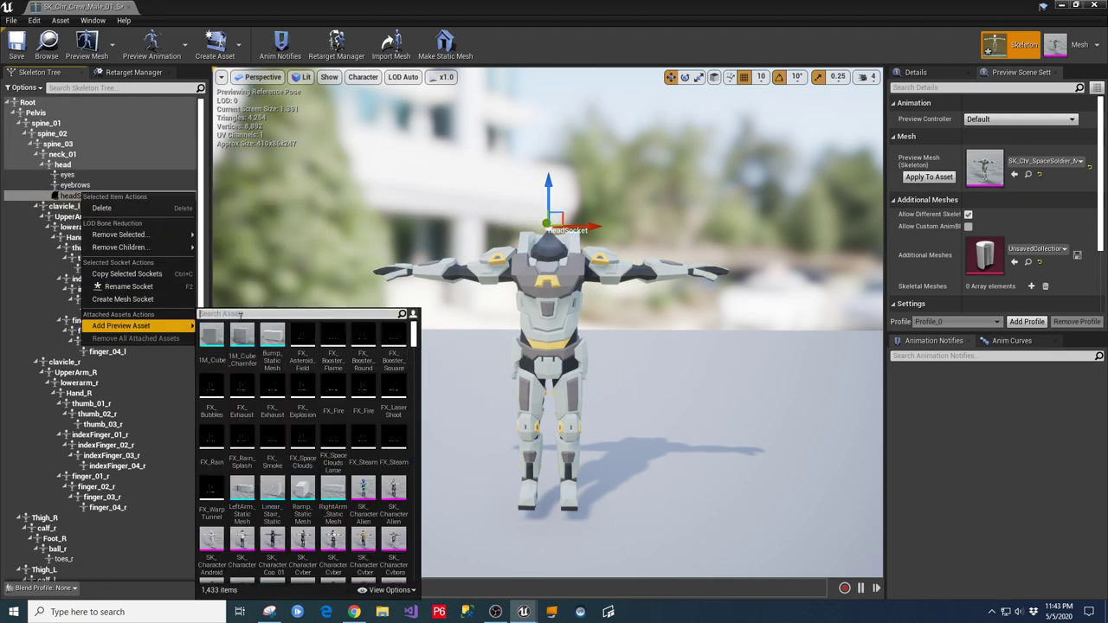
{"action": "type", "text": "head"}
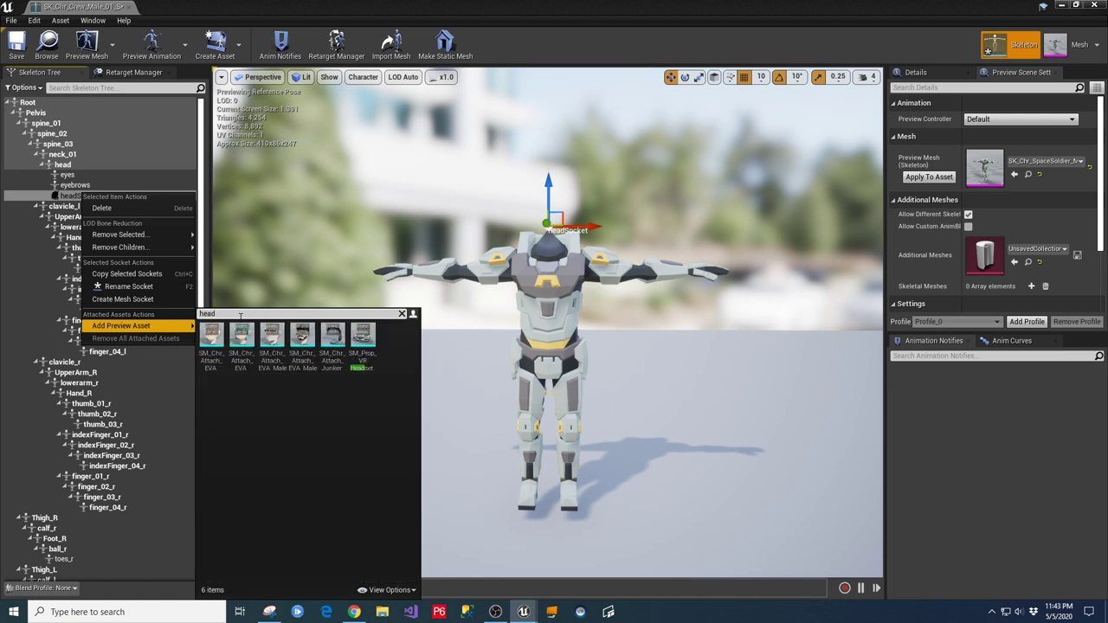
{"action": "left_click", "coordinate": [242, 341]}
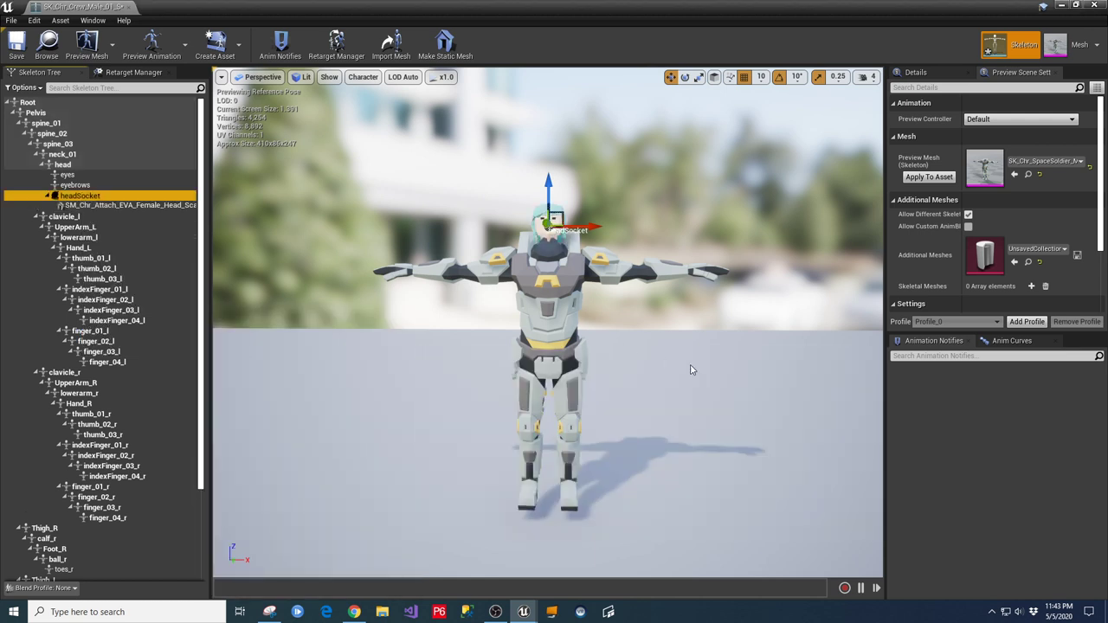
Adjust the head bone's front-to-back position so the female head fits the soldier's neck.
{"action": "left_click", "coordinate": [547, 226]}
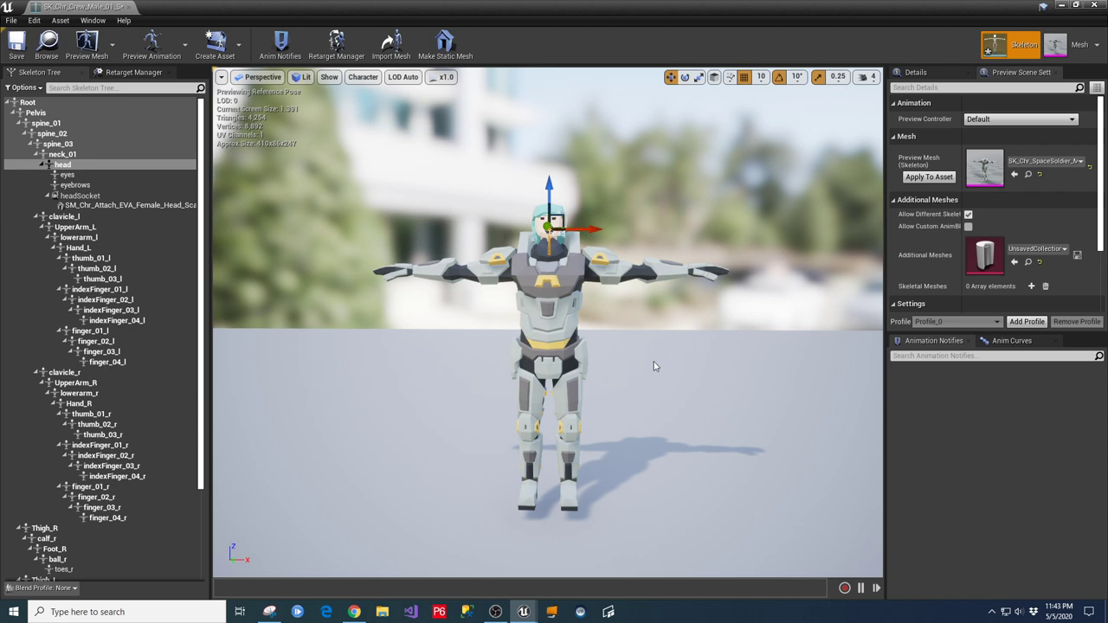
{"action": "left_click_drag", "start_coordinate": [701, 378], "coordinate": [681, 334]}
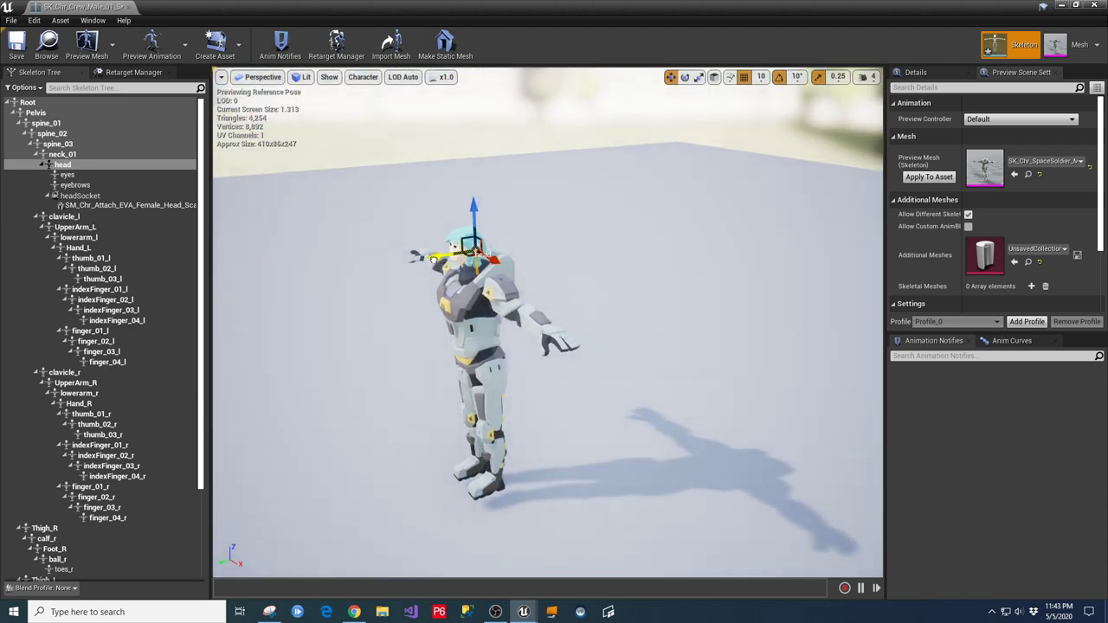
{"action": "left_click_drag", "start_coordinate": [351, 437], "coordinate": [428, 402]}
{"action": "left_click_drag", "start_coordinate": [452, 476], "coordinate": [462, 476]}
{"action": "left_click", "coordinate": [571, 374]}
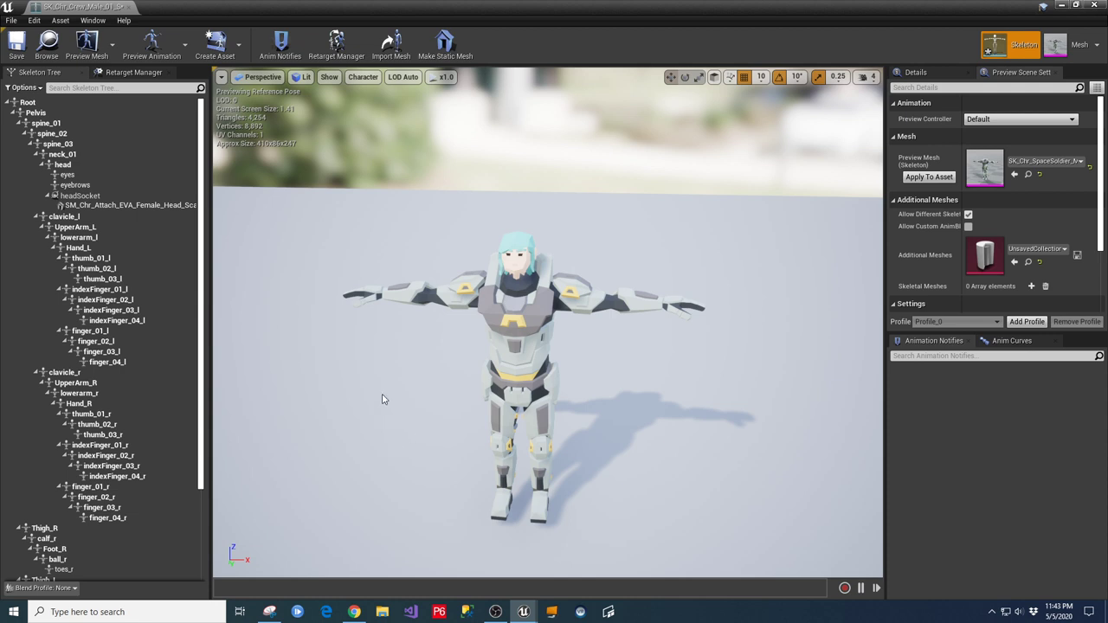
Add a second socket to the head bone and name it headAttachment.
{"action": "left_click", "coordinate": [97, 165]}
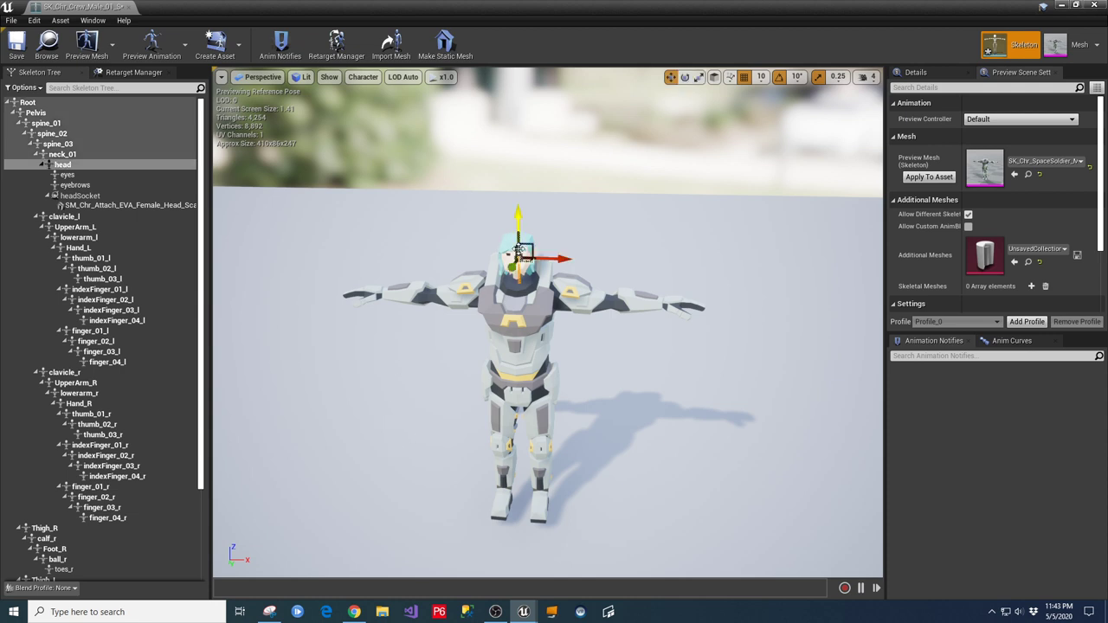
{"action": "right_click", "coordinate": [70, 164]}
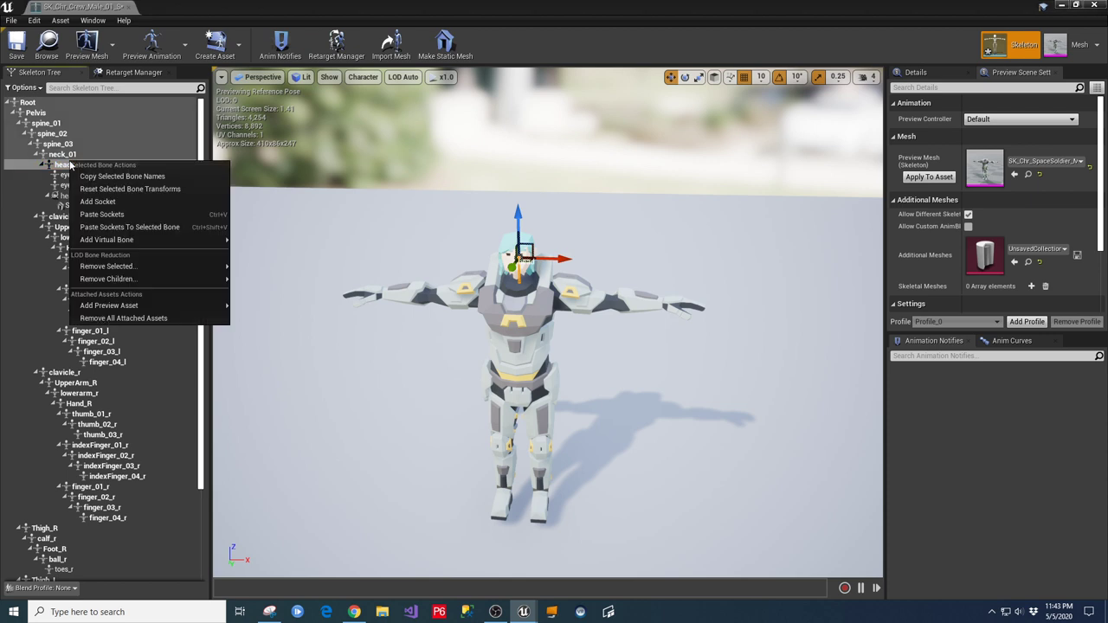
{"action": "left_click", "coordinate": [108, 201]}
{"action": "left_click", "coordinate": [109, 216]}
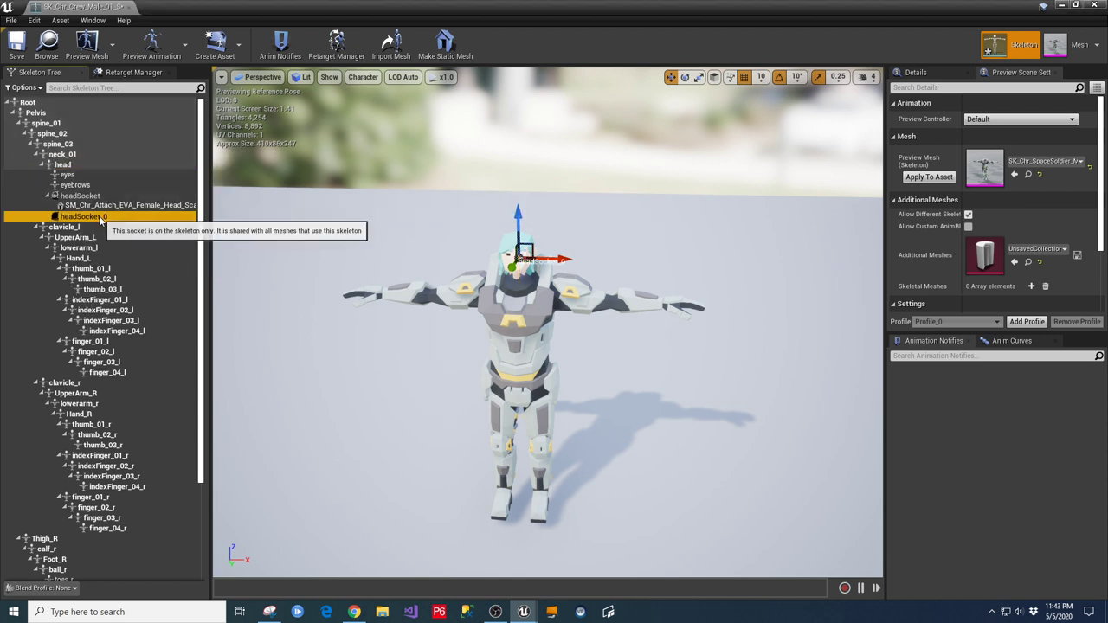
{"action": "left_click", "coordinate": [109, 217]}
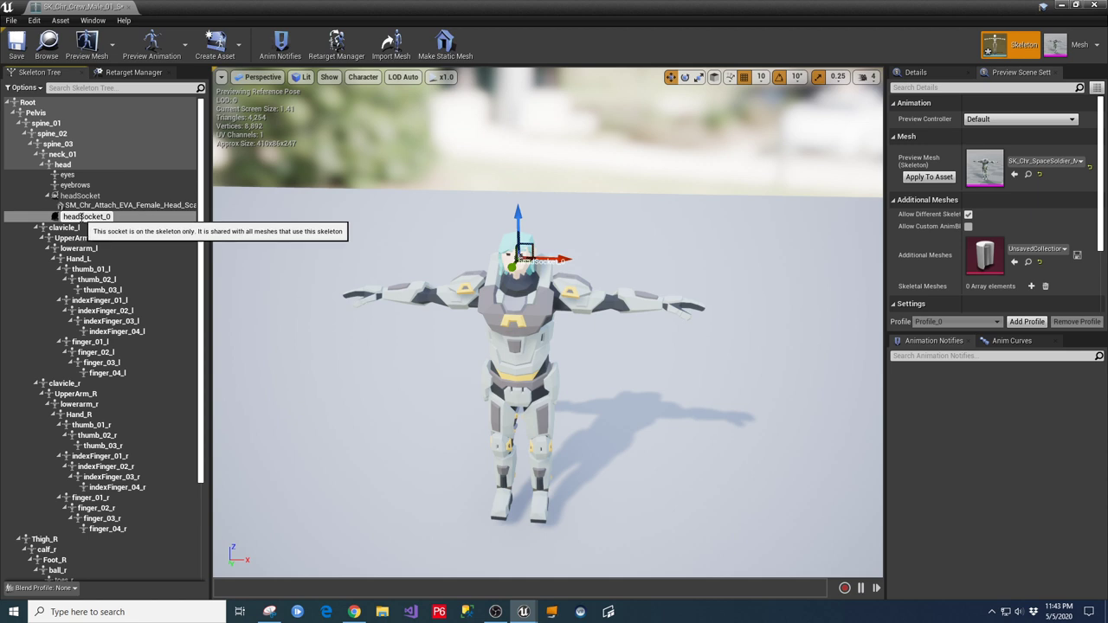
{"action": "left_click_drag", "start_coordinate": [80, 217], "coordinate": [143, 221]}
{"action": "type", "text": "Attachmen"}
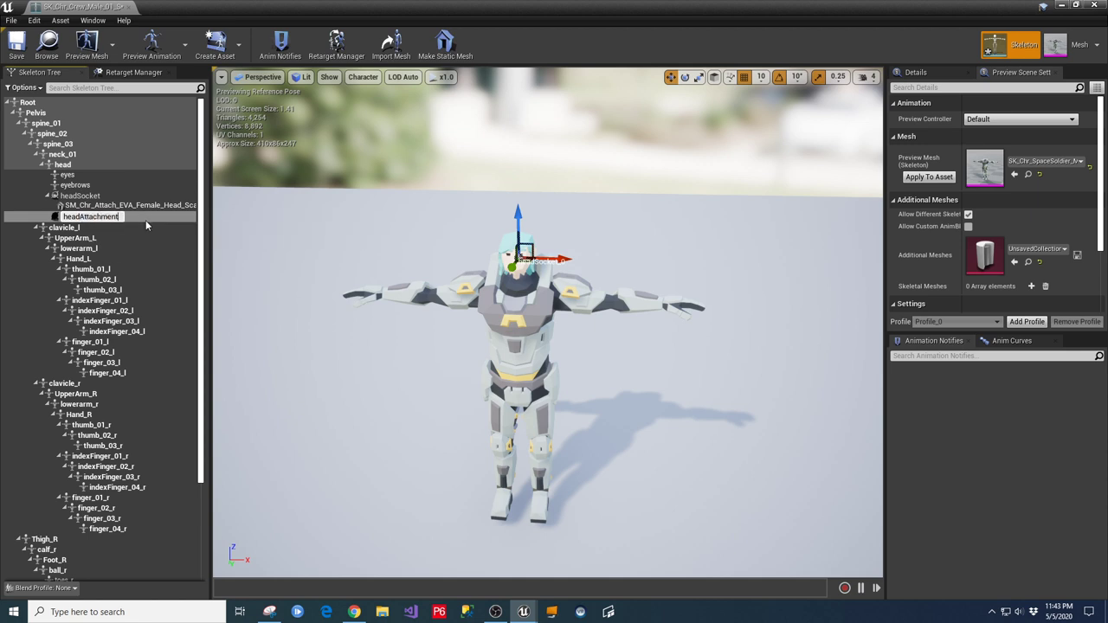
{"action": "key", "text": "Return"}
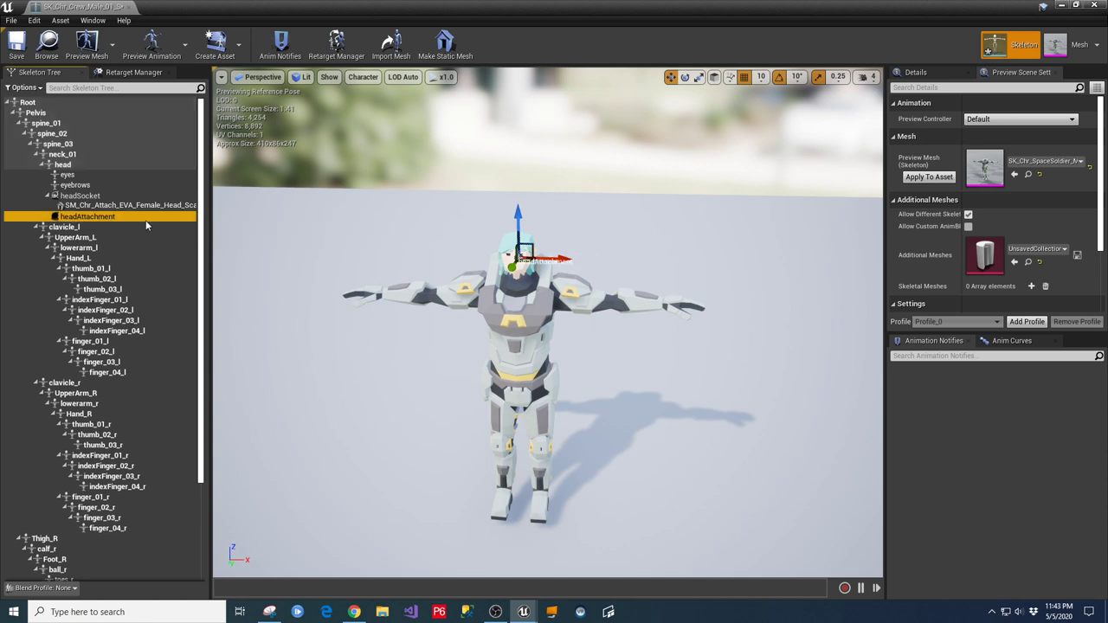
Search the preview assets for "helm" and attach SM_Chr_Attach_SpaceHelmet_01 to the headAttachment socket.
{"action": "right_click", "coordinate": [112, 219]}
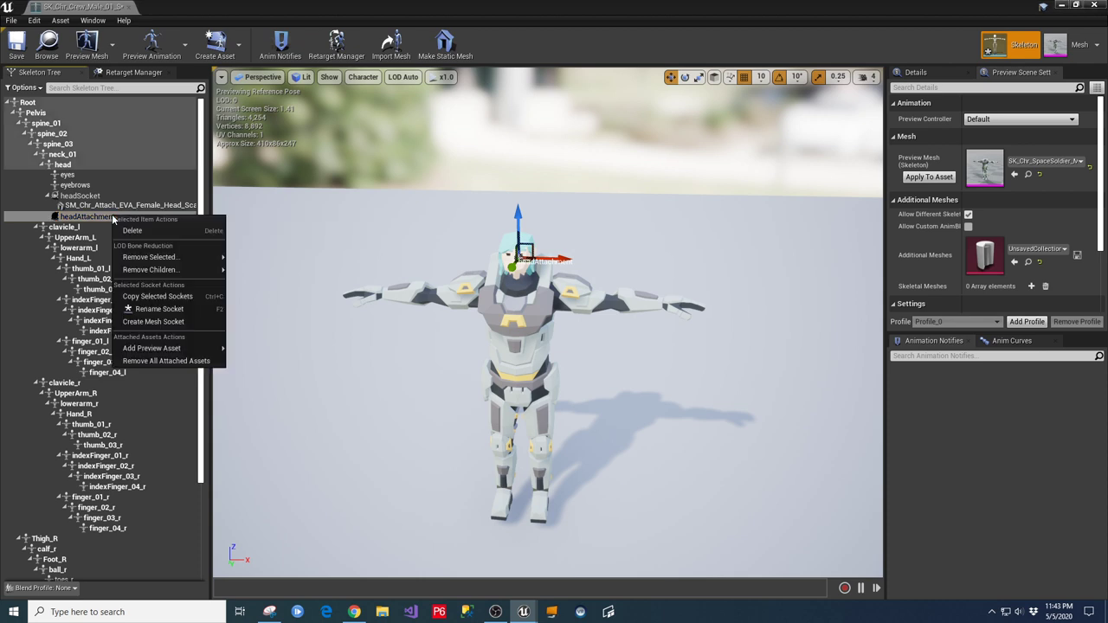
{"action": "mouse_move", "coordinate": [159, 349]}
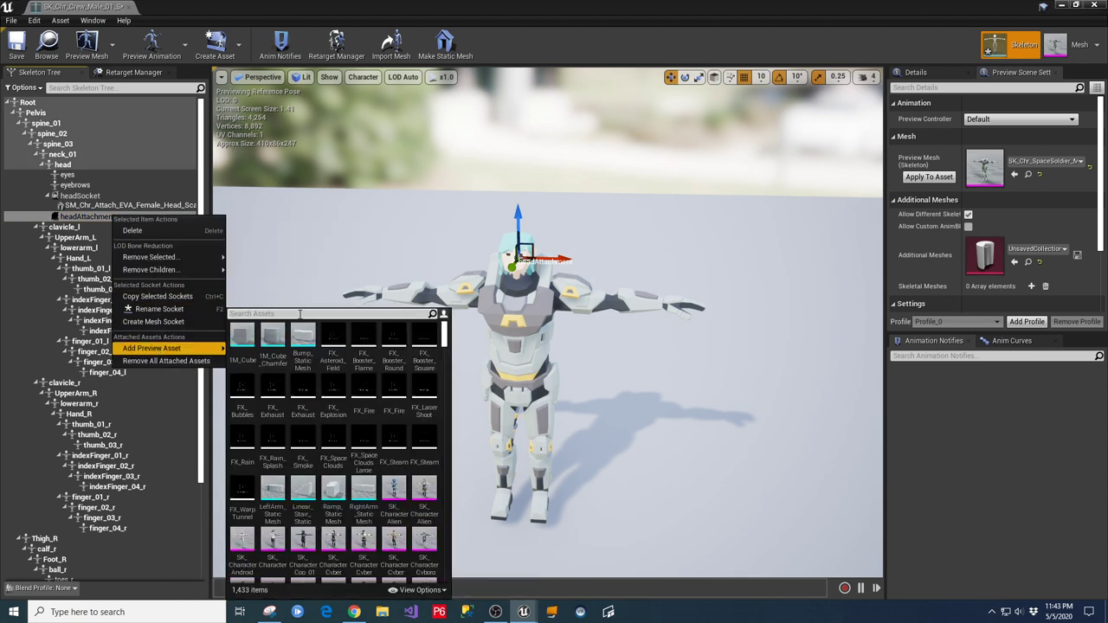
{"action": "type", "text": "helm"}
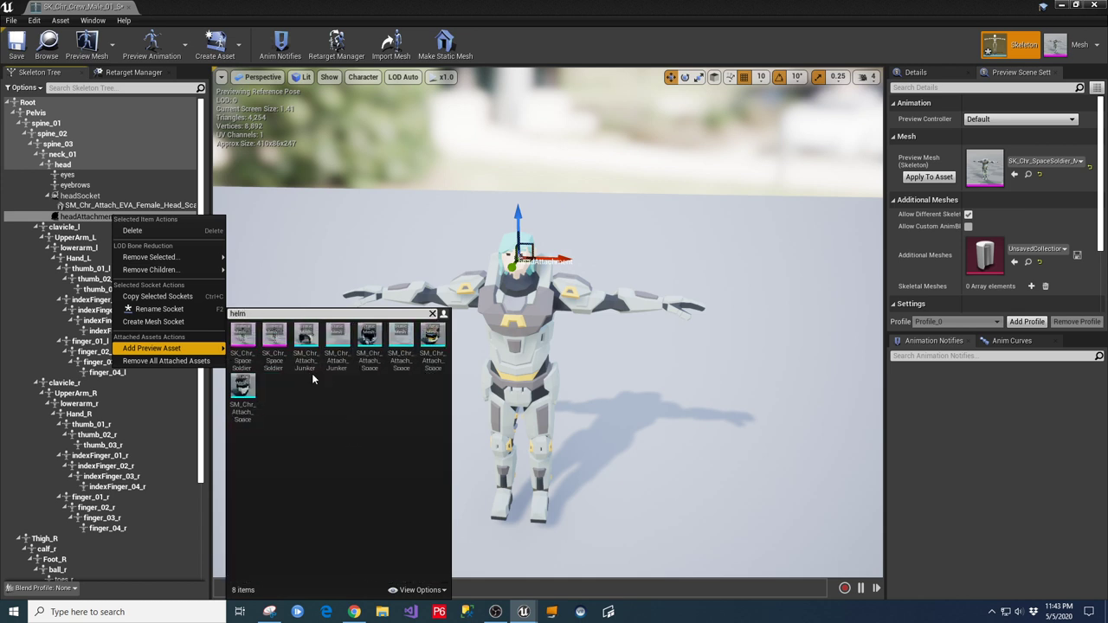
{"action": "left_click", "coordinate": [369, 338]}
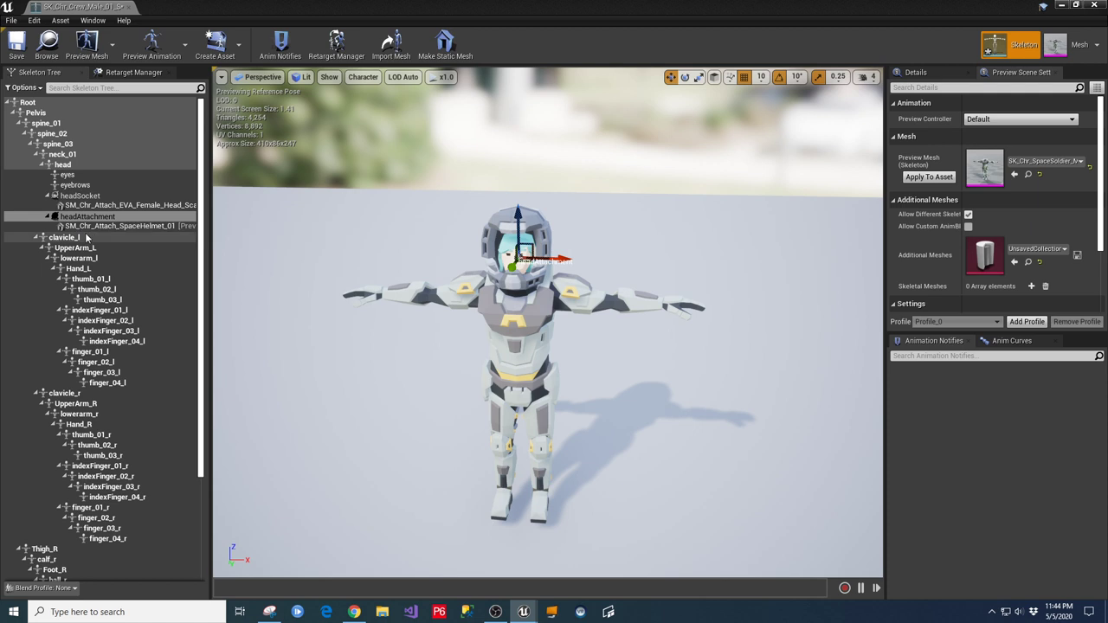
Lower the headAttachment socket and shift it slightly sideways so the space helmet sits around the soldier's head.
{"action": "left_click", "coordinate": [86, 226]}
{"action": "left_click", "coordinate": [86, 216]}
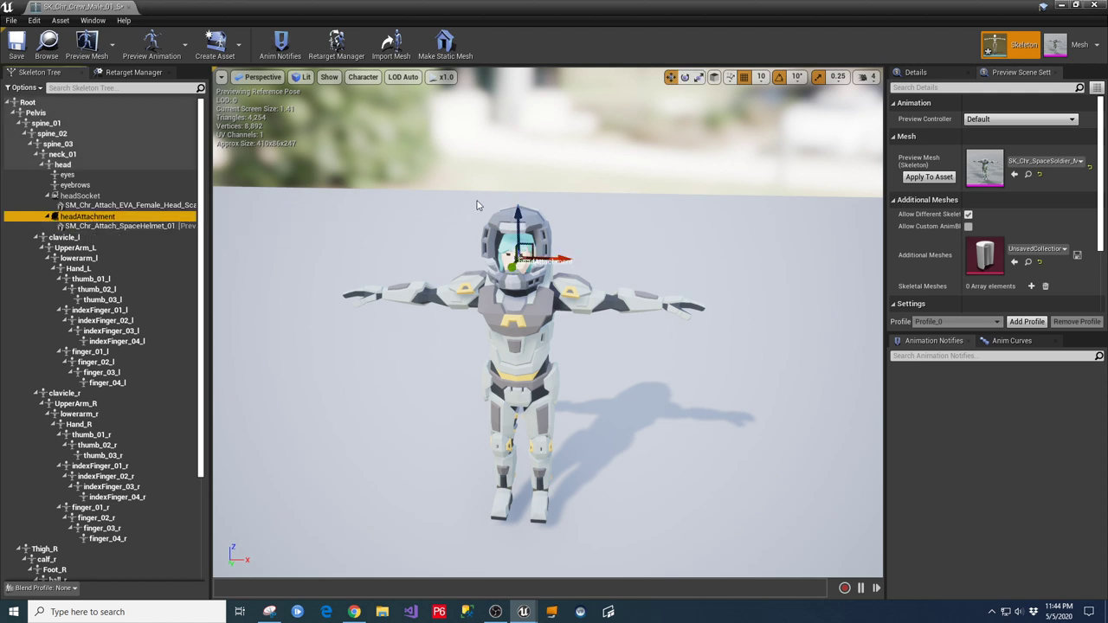
{"action": "mouse_move", "coordinate": [524, 210]}
{"action": "left_mouse_down"}
{"action": "mouse_move", "coordinate": [522, 132]}
{"action": "mouse_move", "coordinate": [533, 227]}
{"action": "left_mouse_up"}
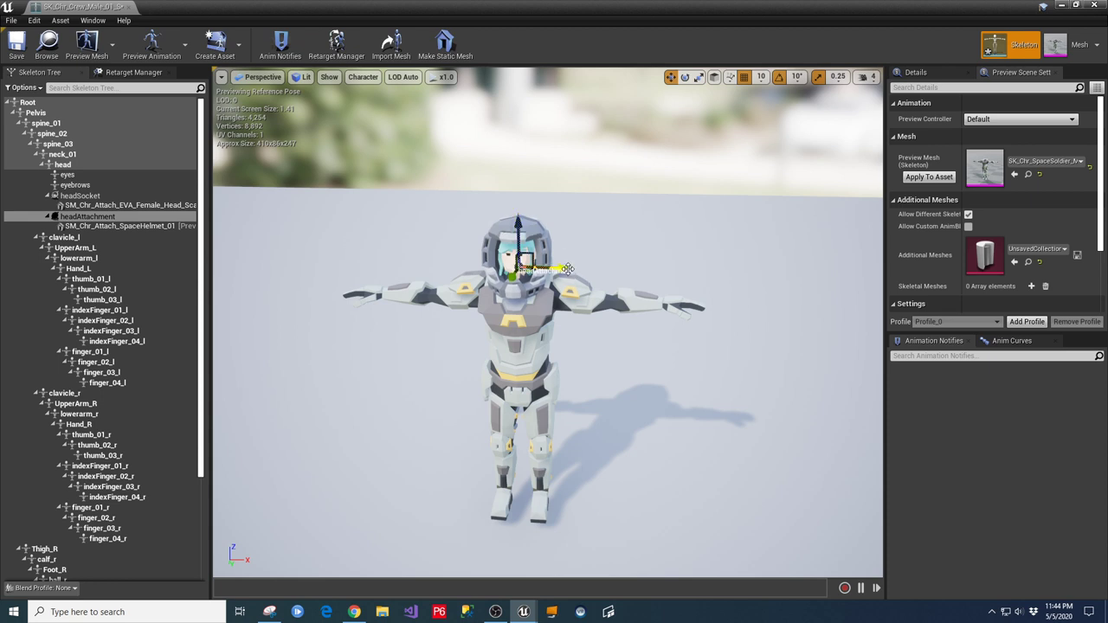
{"action": "left_click_drag", "start_coordinate": [567, 269], "coordinate": [572, 269]}
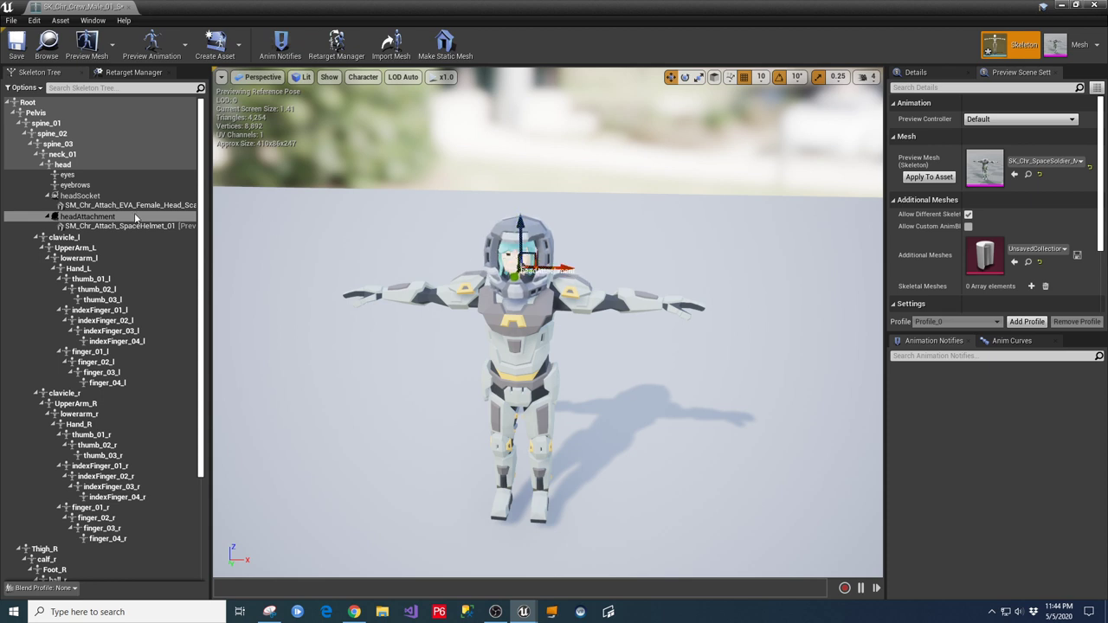
Nudge the headSocket sideways and slightly forward so the female head is centered inside the helmet.
{"action": "left_click", "coordinate": [82, 198]}
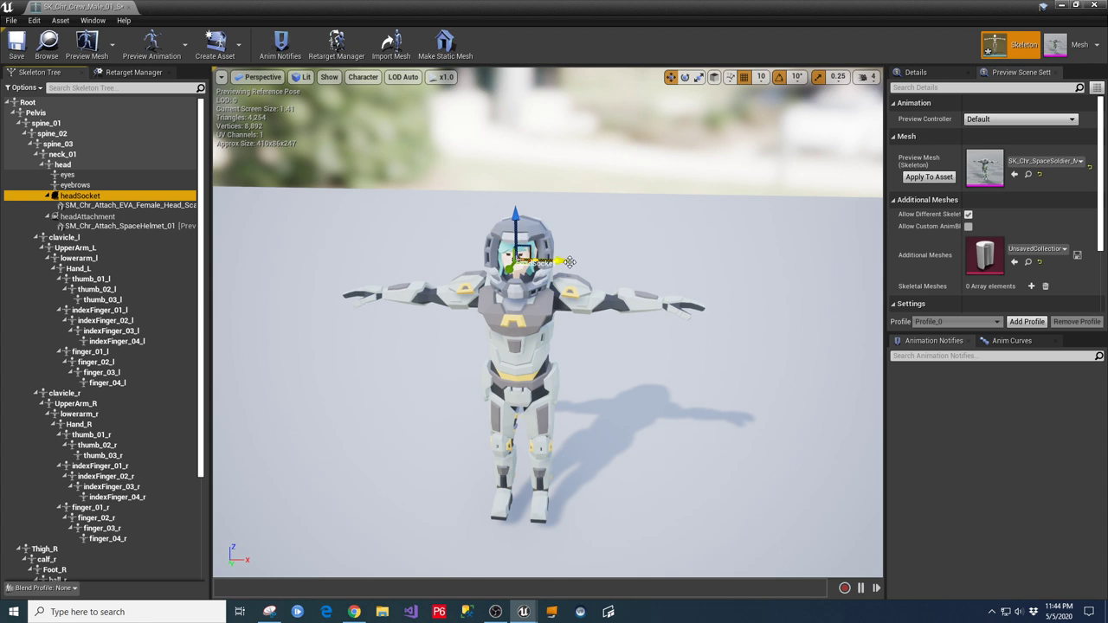
{"action": "left_click", "coordinate": [568, 261]}
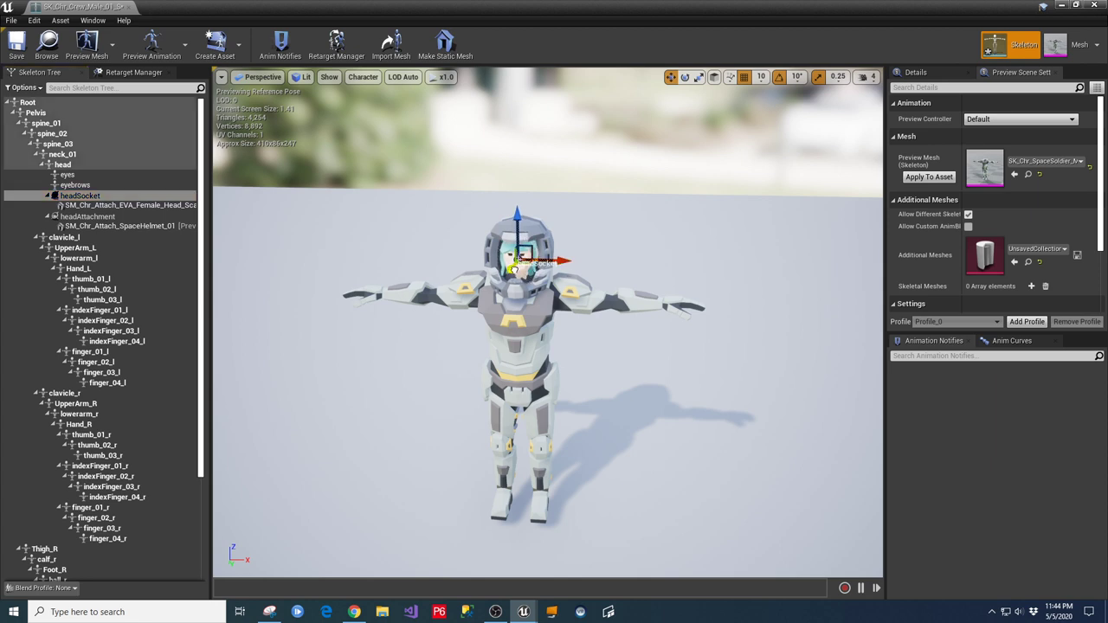
{"action": "left_click_drag", "start_coordinate": [508, 272], "coordinate": [510, 275]}
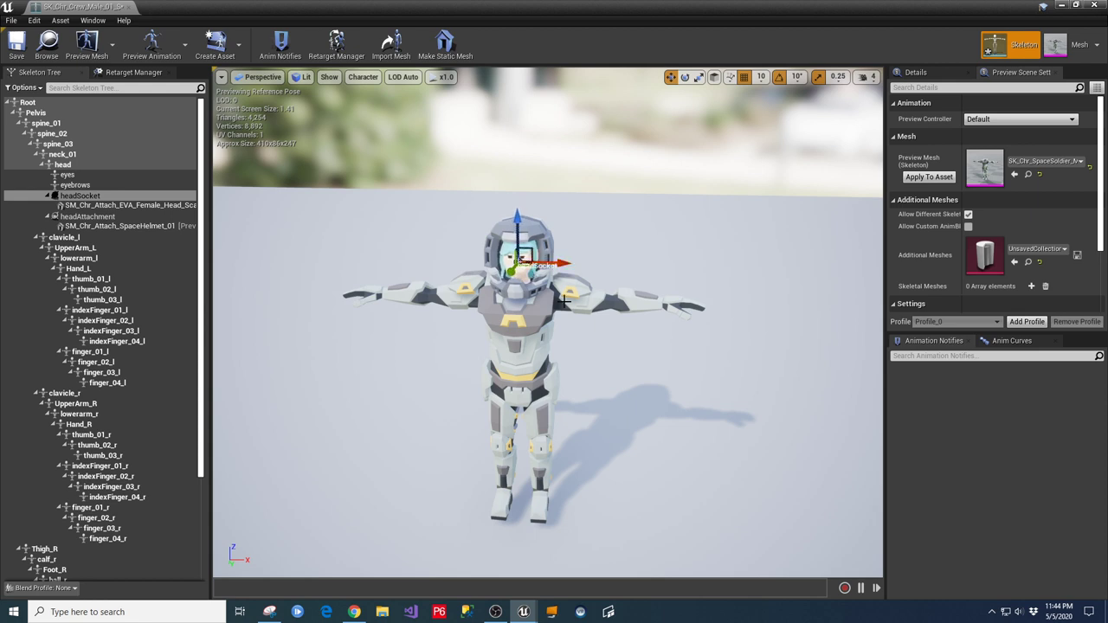
{"action": "left_click", "coordinate": [617, 366]}
{"action": "left_click_drag", "start_coordinate": [612, 439], "coordinate": [346, 359], "text": "alt"}
{"action": "left_click_drag", "start_coordinate": [580, 423], "coordinate": [346, 428], "text": "alt"}
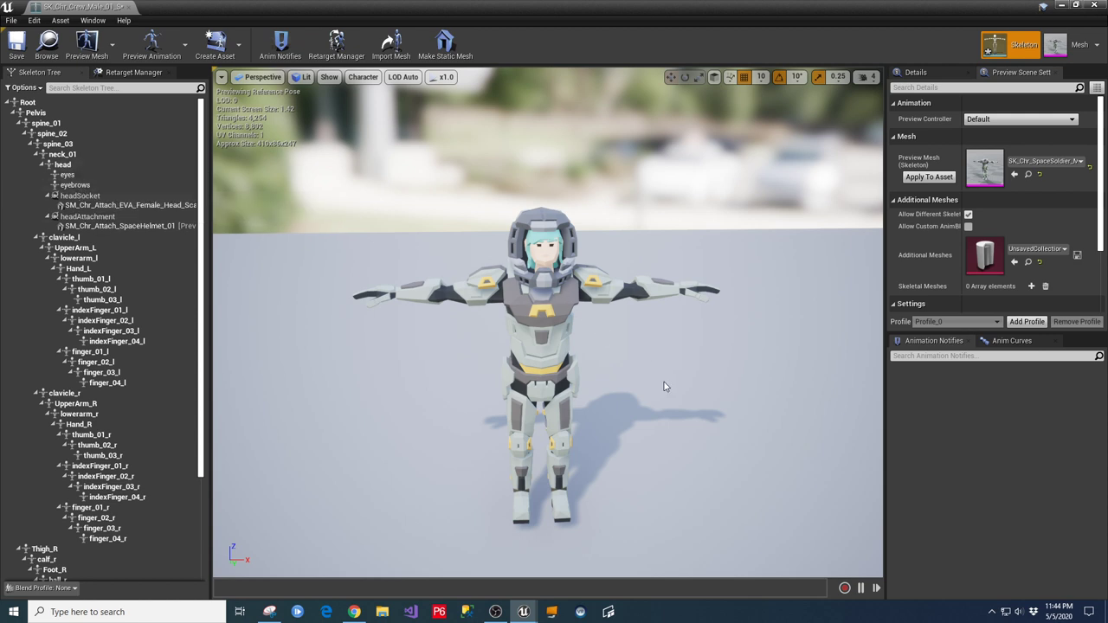
{"action": "left_click_drag", "start_coordinate": [701, 395], "coordinate": [831, 394], "text": "alt"}
{"action": "left_click_drag", "start_coordinate": [1039, 405], "coordinate": [1052, 406]}
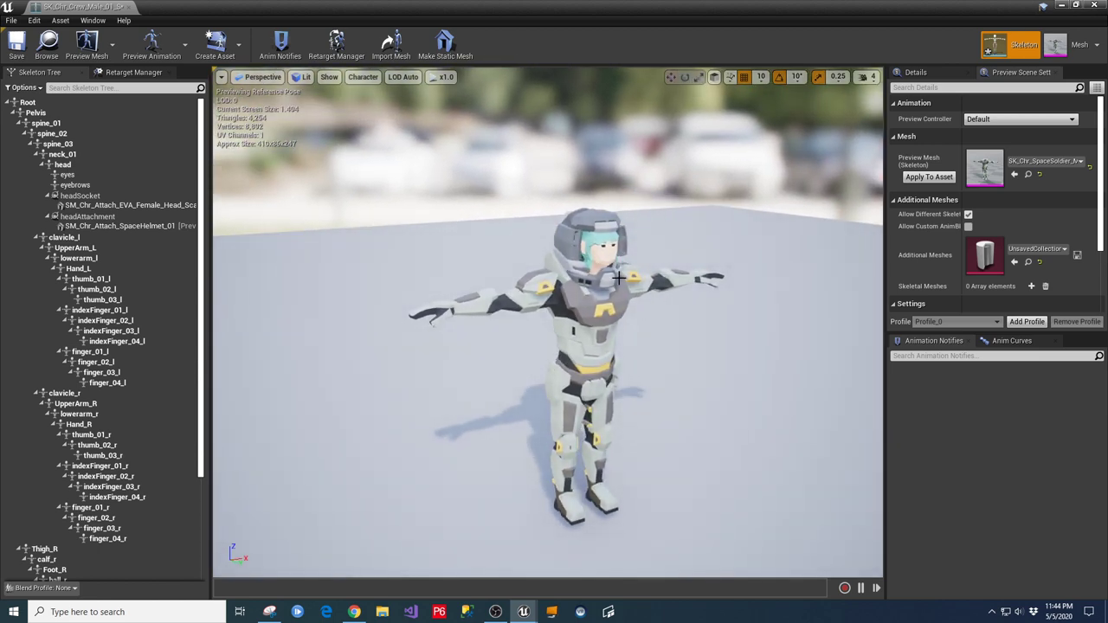
{"action": "left_click_drag", "start_coordinate": [681, 370], "coordinate": [636, 372]}
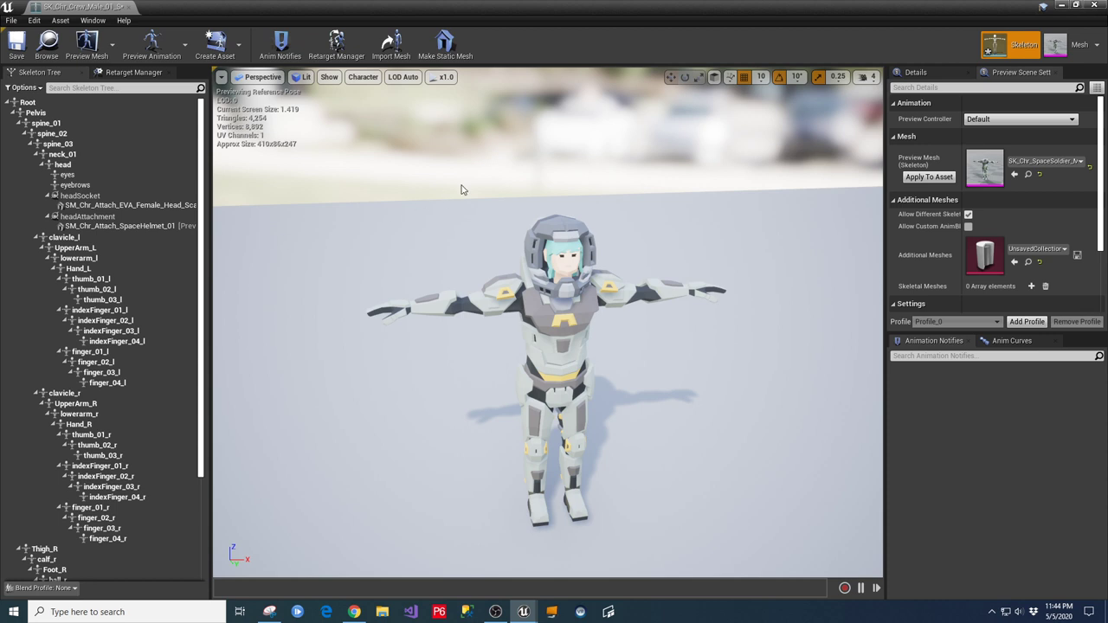
Close the skeleton editor and open the male crew captain skeletal mesh from the Characters folder.
{"action": "left_click", "coordinate": [128, 7]}
{"action": "scroll", "coordinate": [877, 356], "scroll_direction": "down", "scroll_amount": 1}
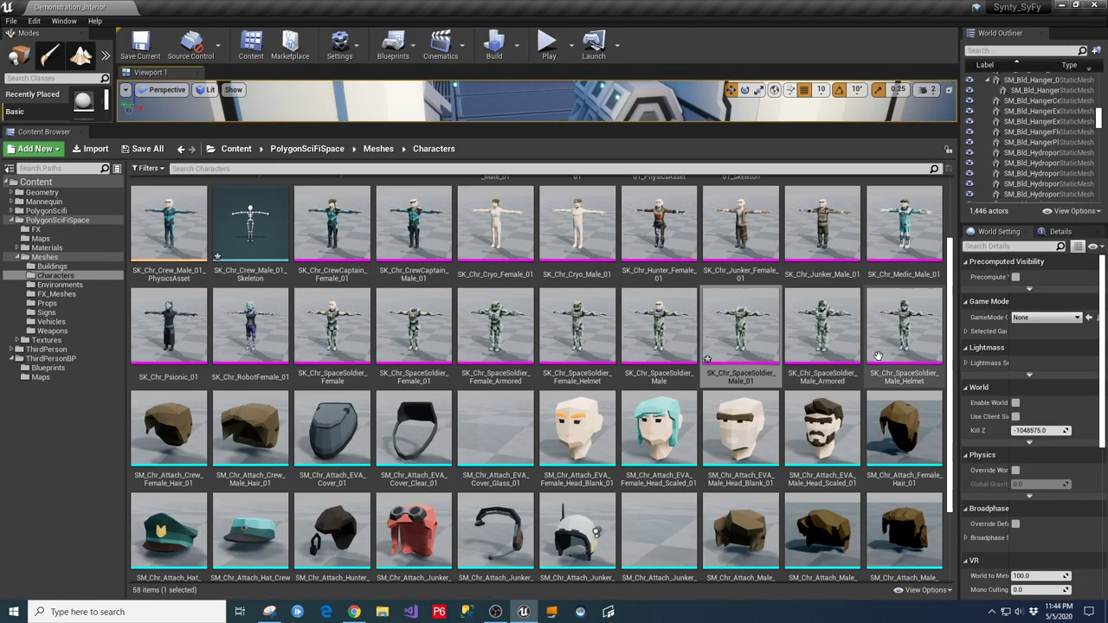
{"action": "scroll", "coordinate": [876, 355], "scroll_direction": "down", "scroll_amount": 2}
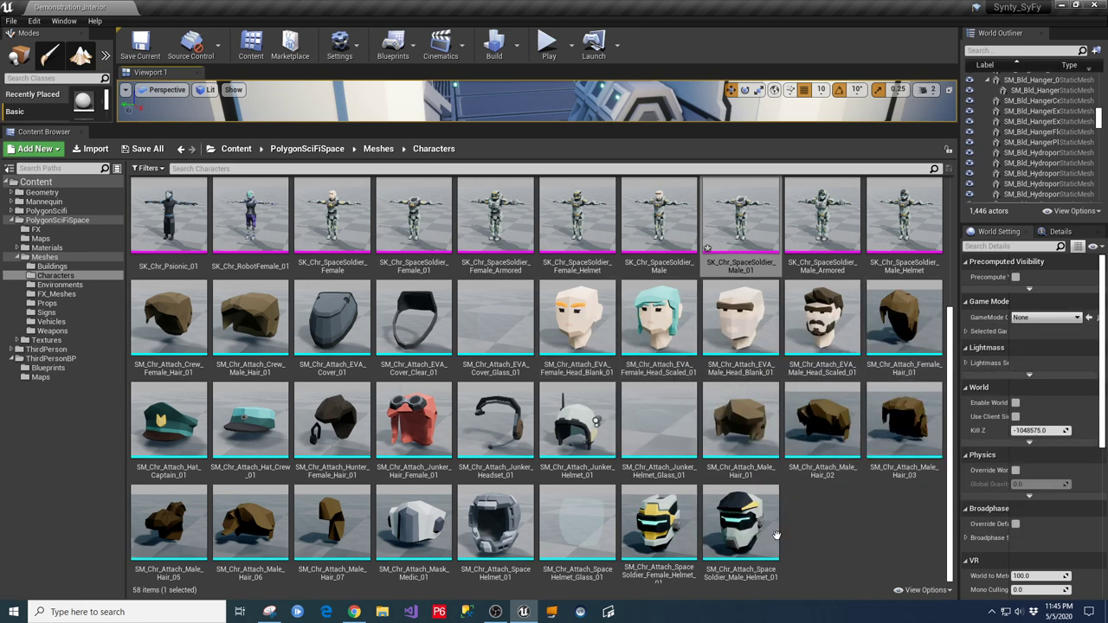
{"action": "scroll", "coordinate": [905, 547], "scroll_direction": "up", "scroll_amount": 3}
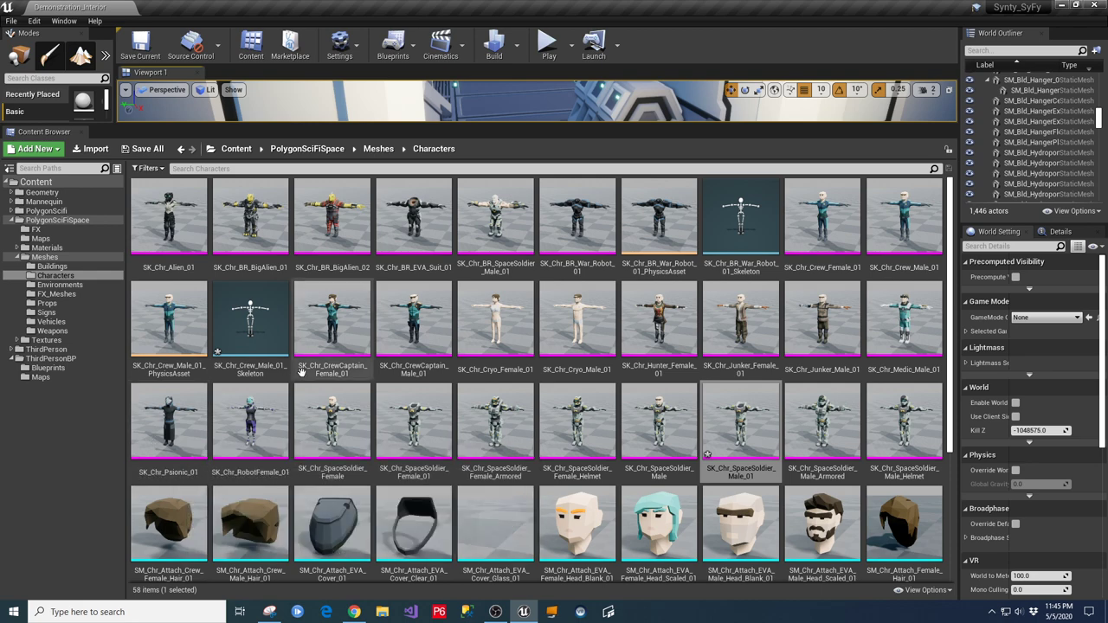
{"action": "left_click", "coordinate": [407, 315]}
{"action": "double_click", "coordinate": [407, 315]}
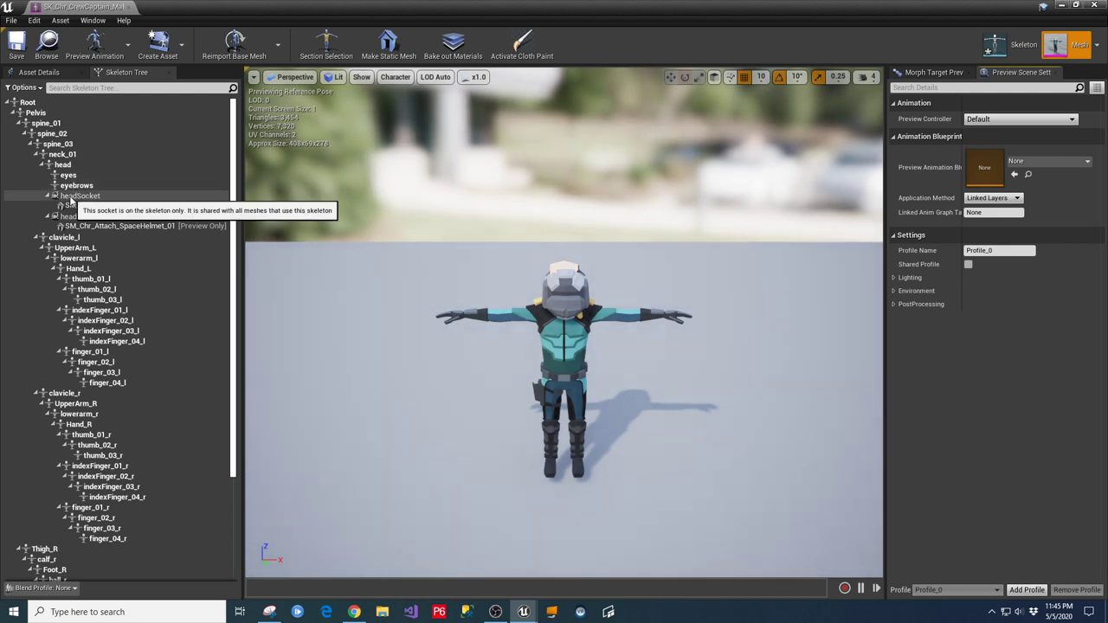
Try to turn the attached head and helmet forward on the crew captain by rotating the head bone 90 degrees.
{"action": "left_click", "coordinate": [62, 164]}
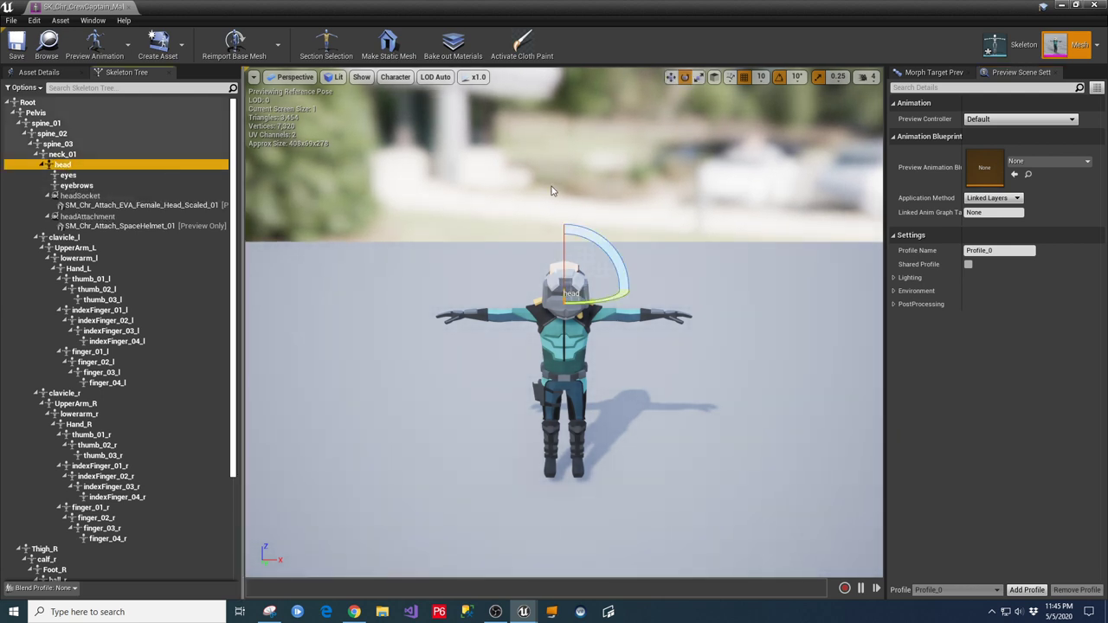
{"action": "left_click_drag", "start_coordinate": [772, 433], "coordinate": [589, 432], "text": "alt"}
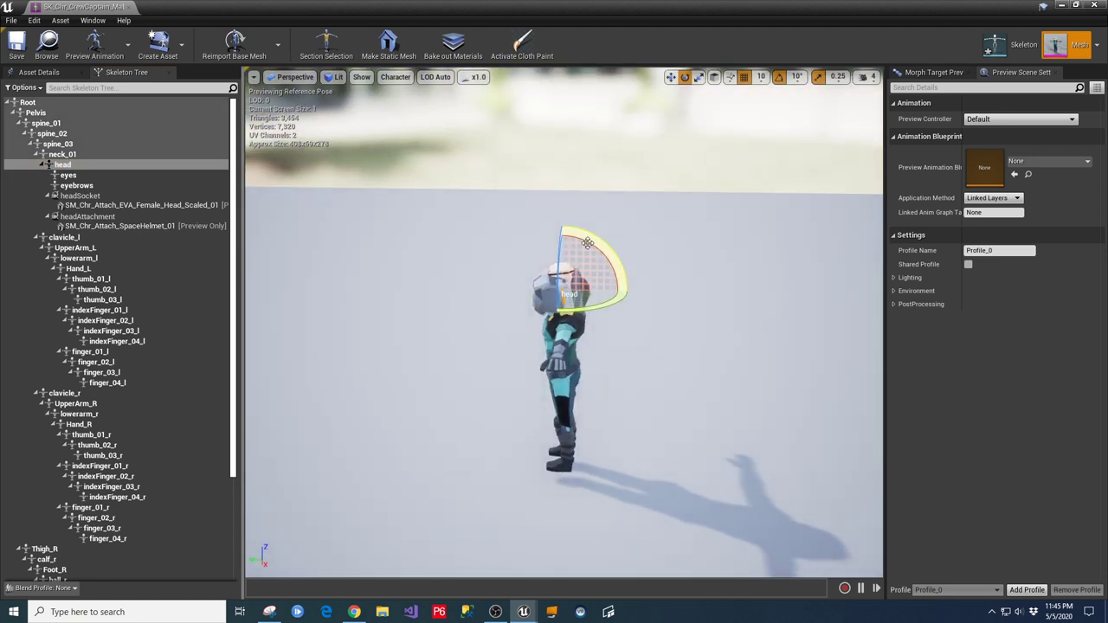
{"action": "mouse_move", "coordinate": [587, 244]}
{"action": "left_mouse_down"}
{"action": "mouse_move", "coordinate": [533, 249]}
{"action": "mouse_move", "coordinate": [588, 246]}
{"action": "left_mouse_up"}
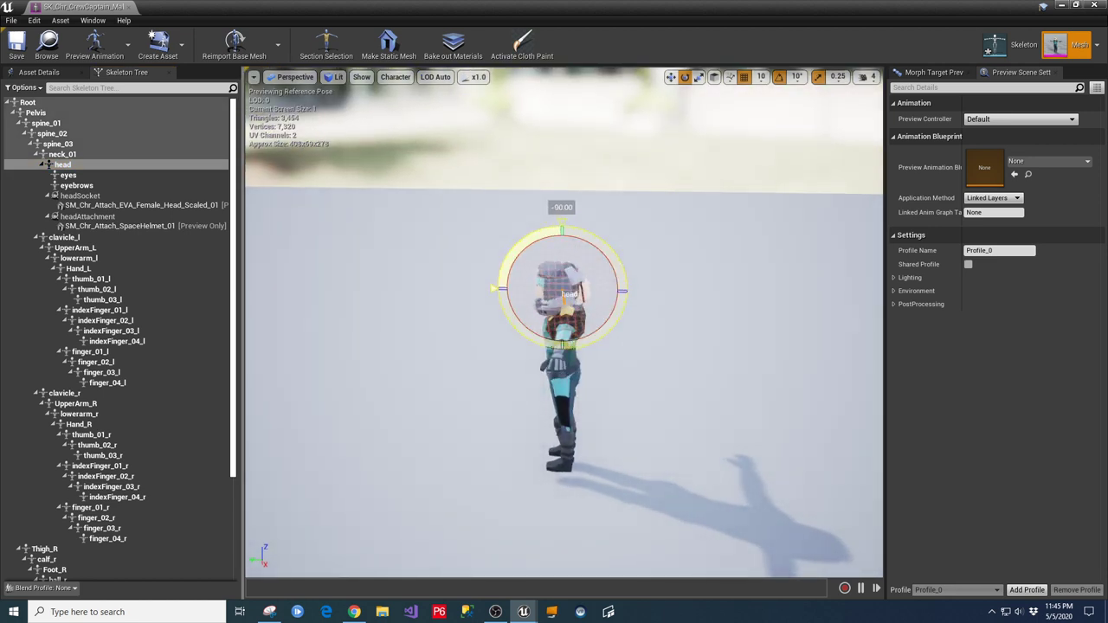
{"action": "left_click", "coordinate": [455, 420]}
{"action": "left_click_drag", "start_coordinate": [446, 400], "coordinate": [718, 372], "text": "alt"}
{"action": "left_click_drag", "start_coordinate": [554, 421], "coordinate": [602, 422]}
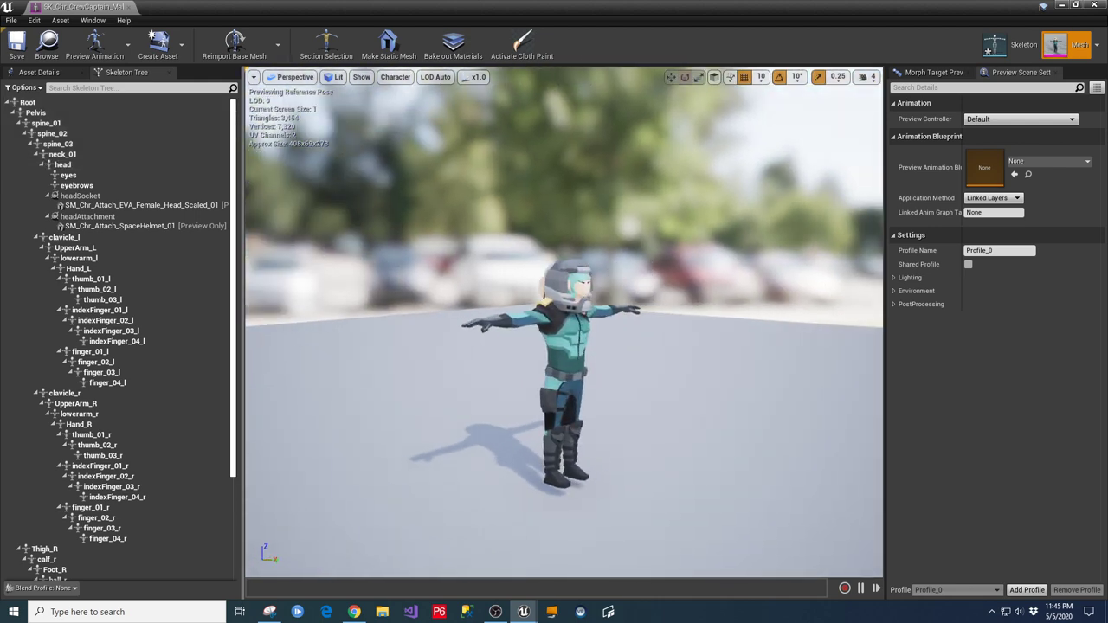
Remove all attached preview assets from the crew captain's headSocket.
{"action": "left_click", "coordinate": [85, 197]}
{"action": "right_click", "coordinate": [83, 196]}
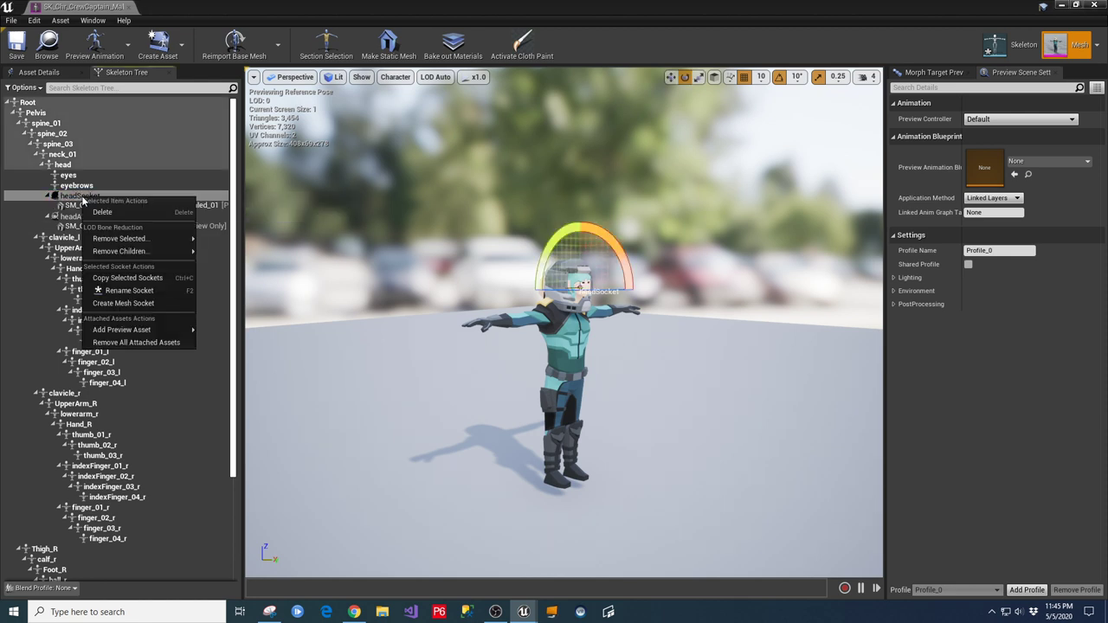
{"action": "left_click", "coordinate": [136, 343]}
{"action": "left_click", "coordinate": [36, 113]}
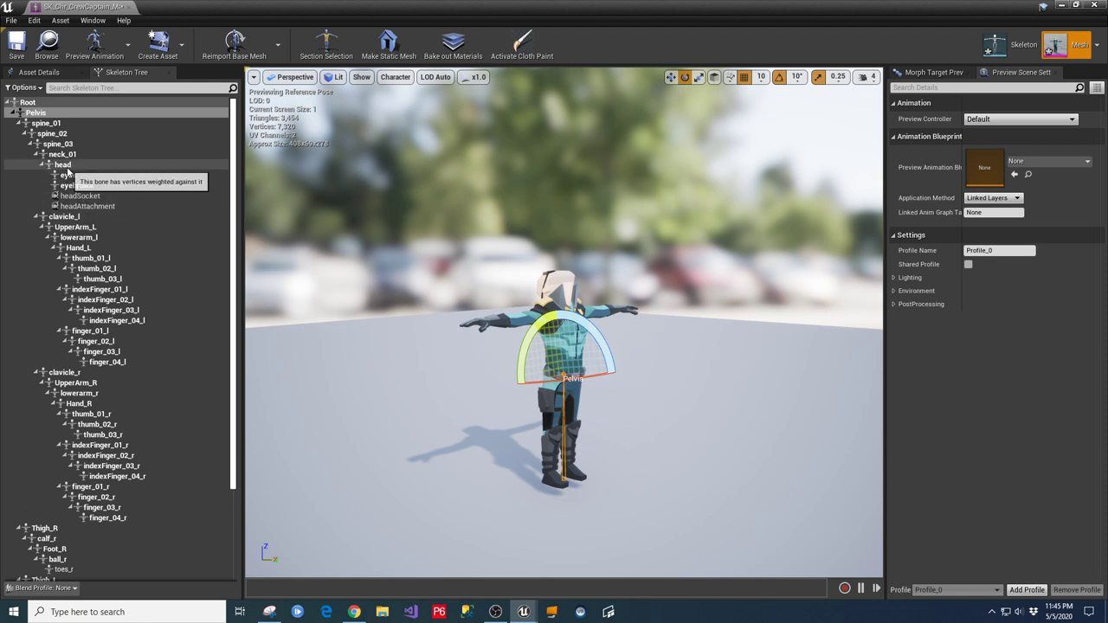
Rotate the head bone back so the crew captain's own head stands upright and faces forward.
{"action": "left_click", "coordinate": [134, 165]}
{"action": "left_click_drag", "start_coordinate": [715, 372], "coordinate": [718, 424]}
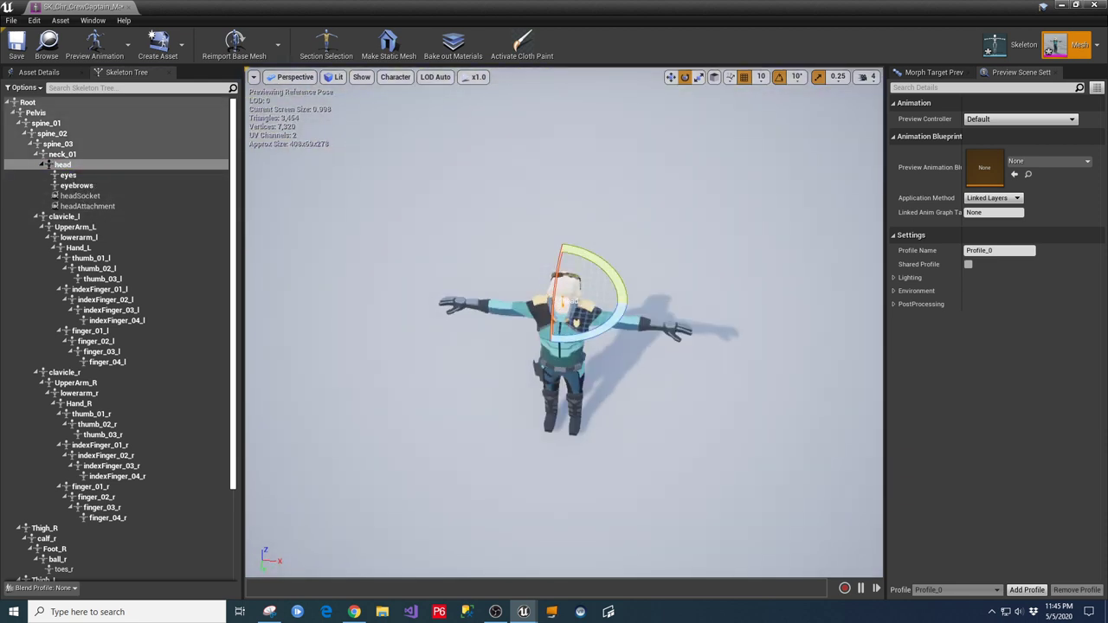
{"action": "left_click_drag", "start_coordinate": [718, 346], "coordinate": [634, 283], "text": "alt"}
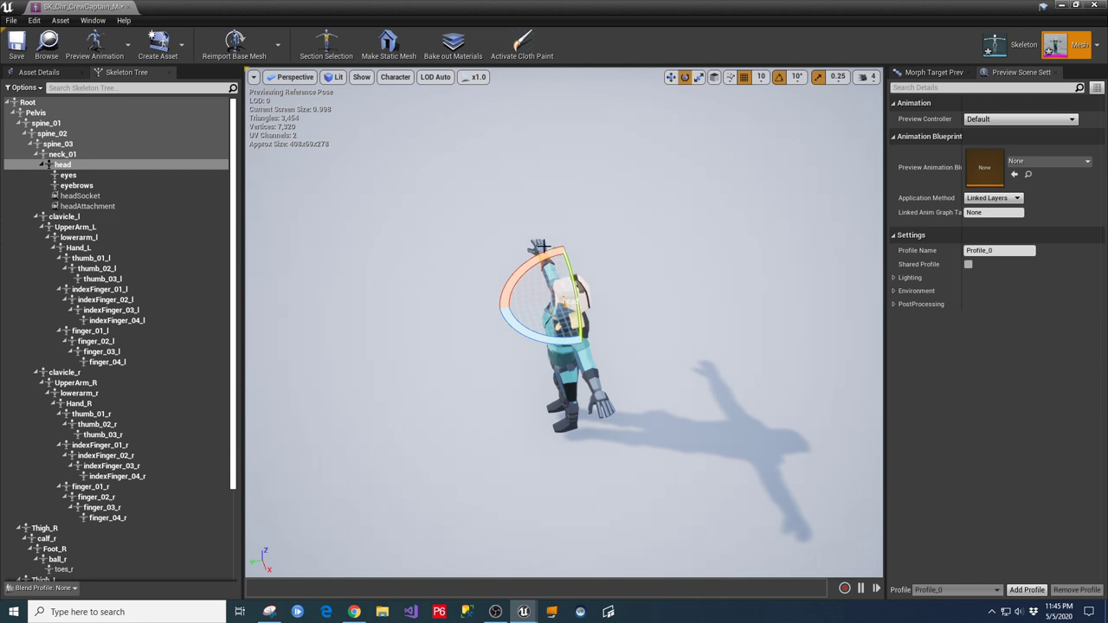
{"action": "left_click_drag", "start_coordinate": [540, 261], "coordinate": [477, 317]}
{"action": "left_click", "coordinate": [409, 357]}
{"action": "left_click_drag", "start_coordinate": [374, 351], "coordinate": [852, 346], "text": "alt"}
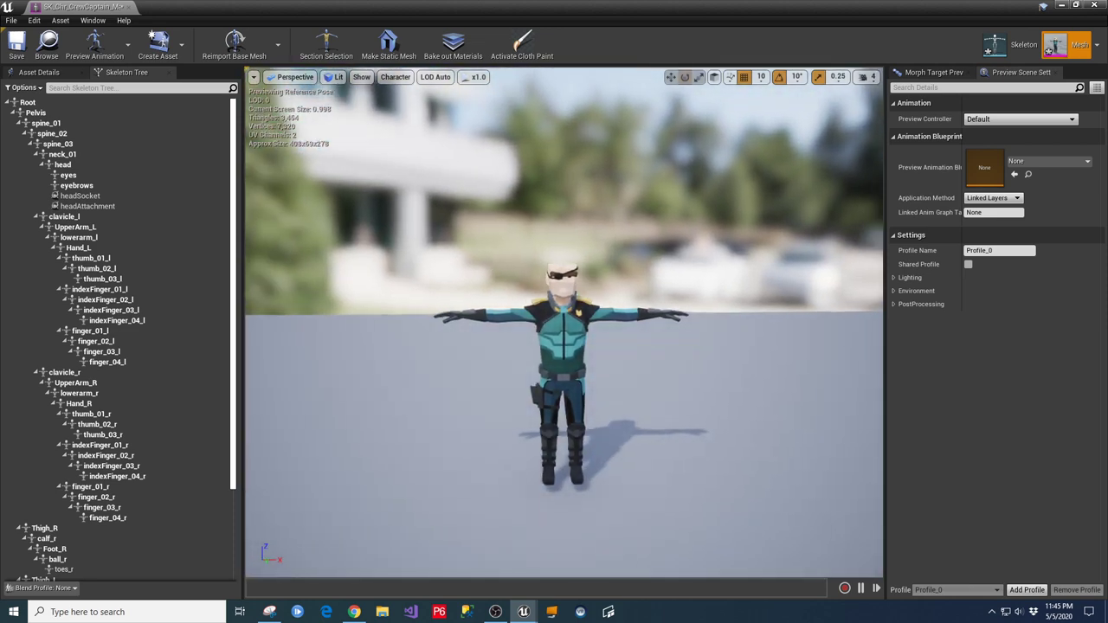
{"action": "left_click_drag", "start_coordinate": [299, 351], "coordinate": [363, 351], "text": "alt"}
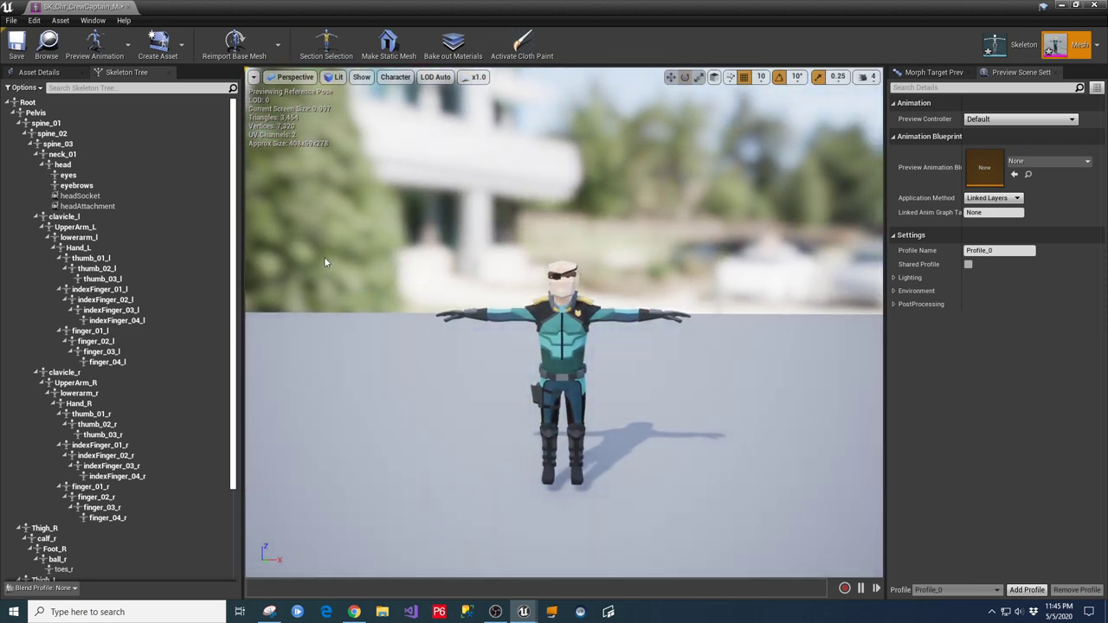
Examine the crew captain's head and neck bones, morph target preview, preview scene settings and full skeleton hierarchy.
{"action": "left_click", "coordinate": [69, 165]}
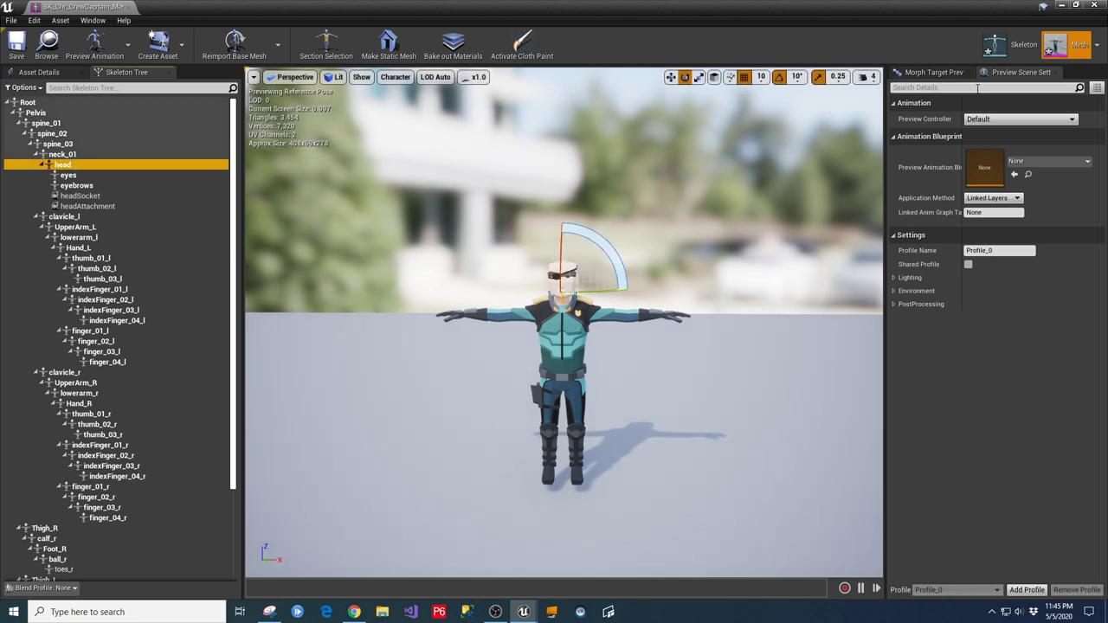
{"action": "left_click", "coordinate": [945, 73]}
{"action": "left_click", "coordinate": [1029, 74]}
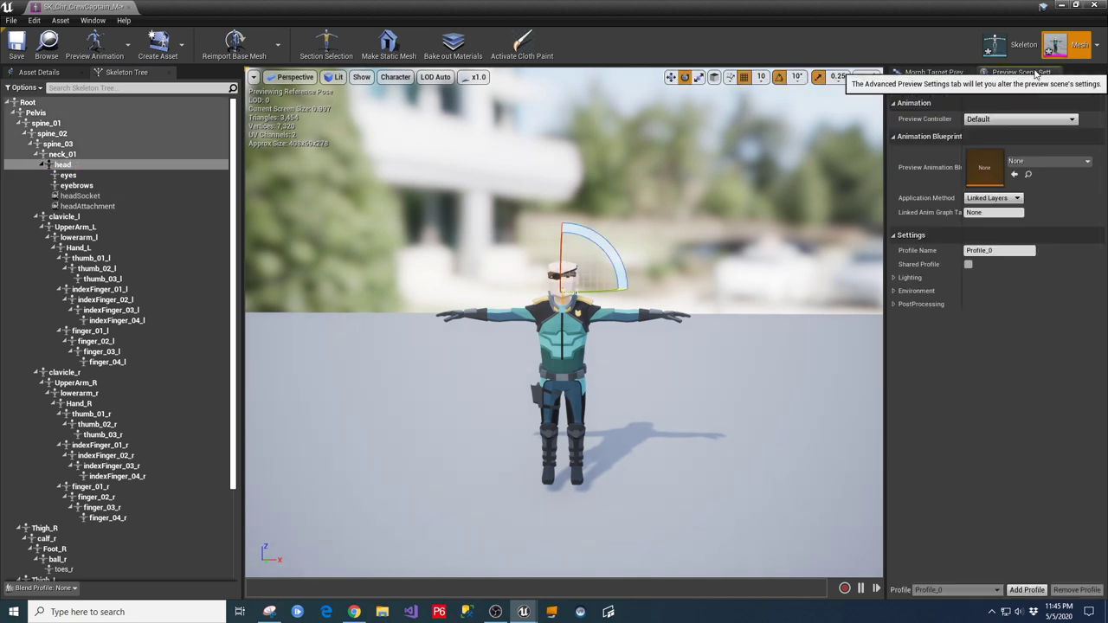
{"action": "left_click", "coordinate": [945, 74]}
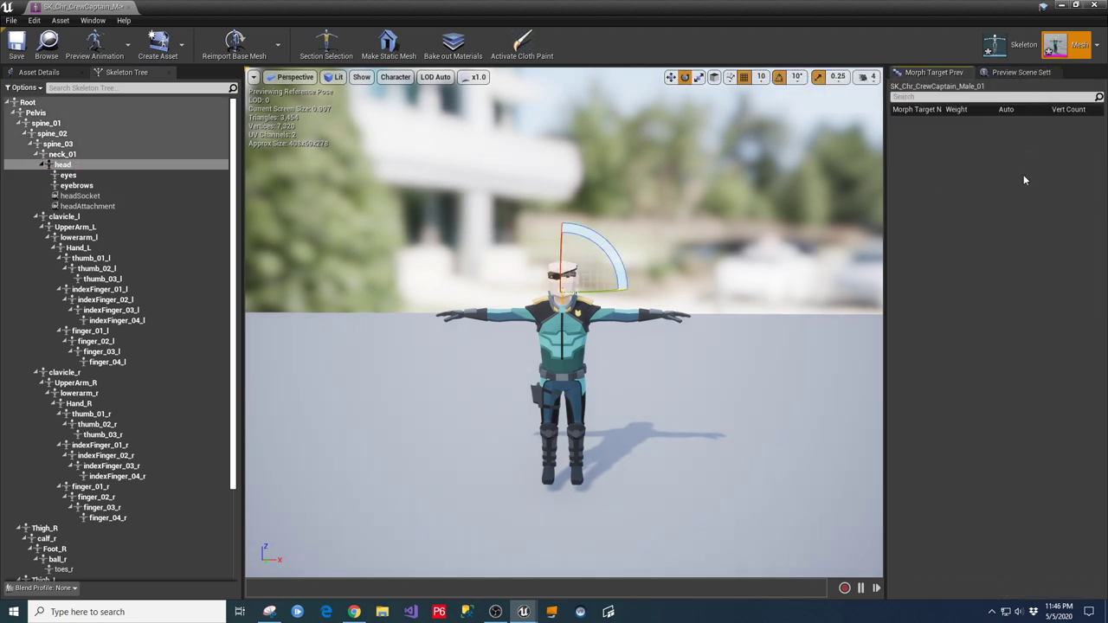
{"action": "left_click", "coordinate": [1015, 73]}
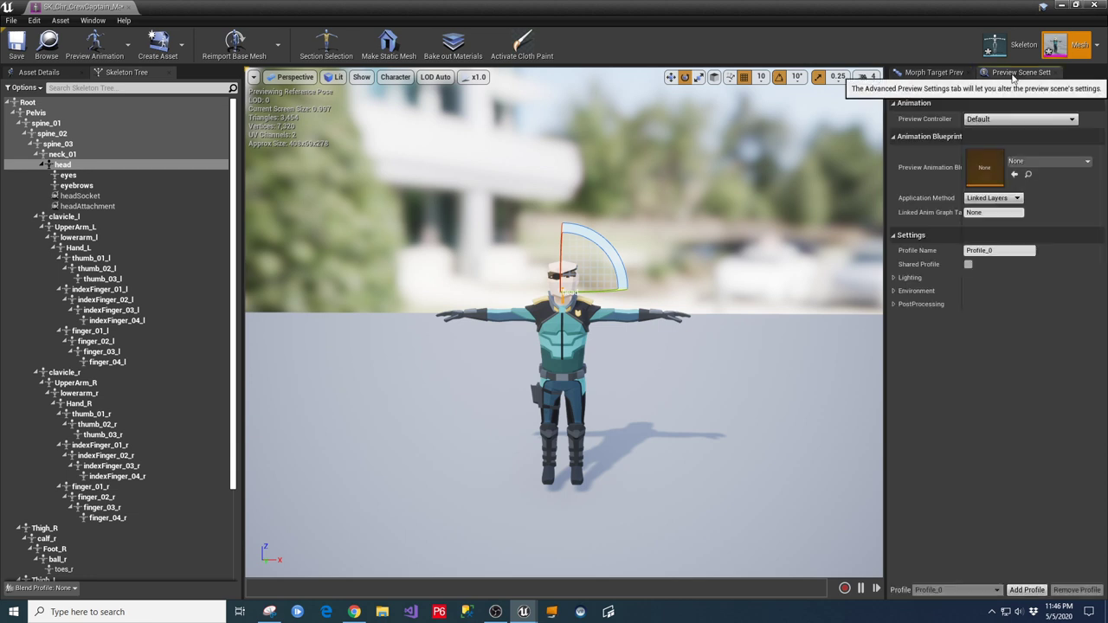
{"action": "left_click", "coordinate": [62, 154]}
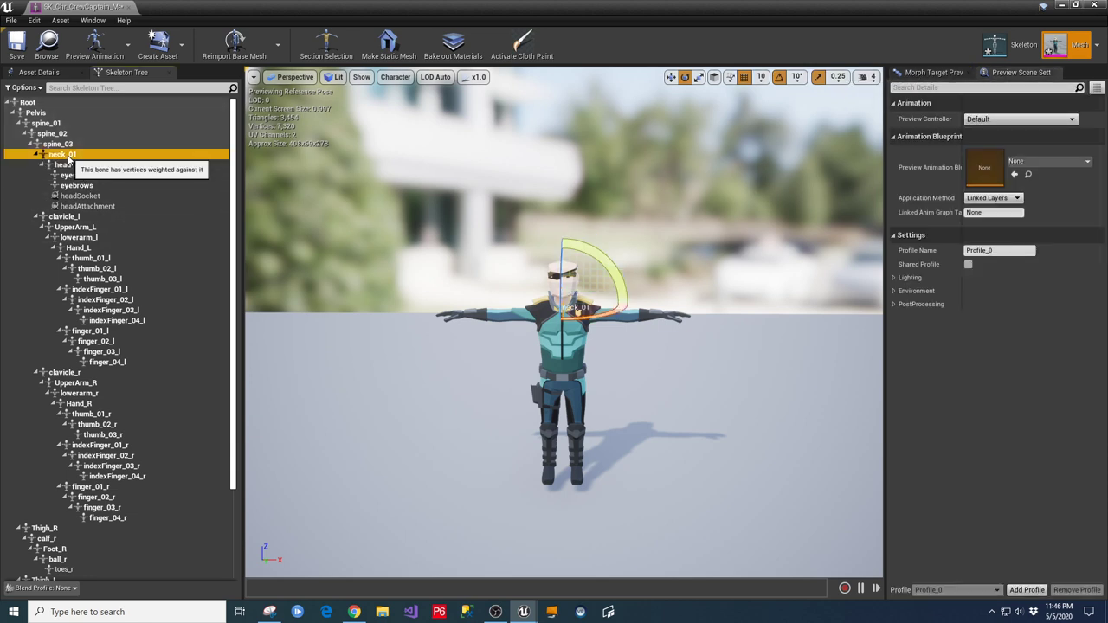
{"action": "left_click", "coordinate": [930, 73]}
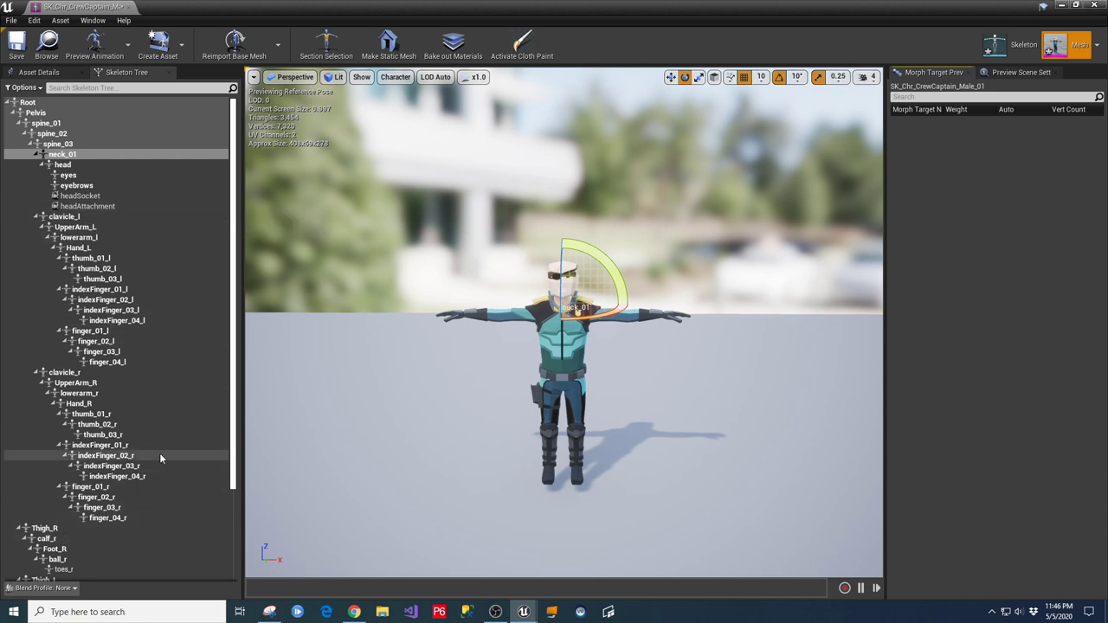
{"action": "scroll", "coordinate": [104, 423], "scroll_direction": "down", "scroll_amount": 5}
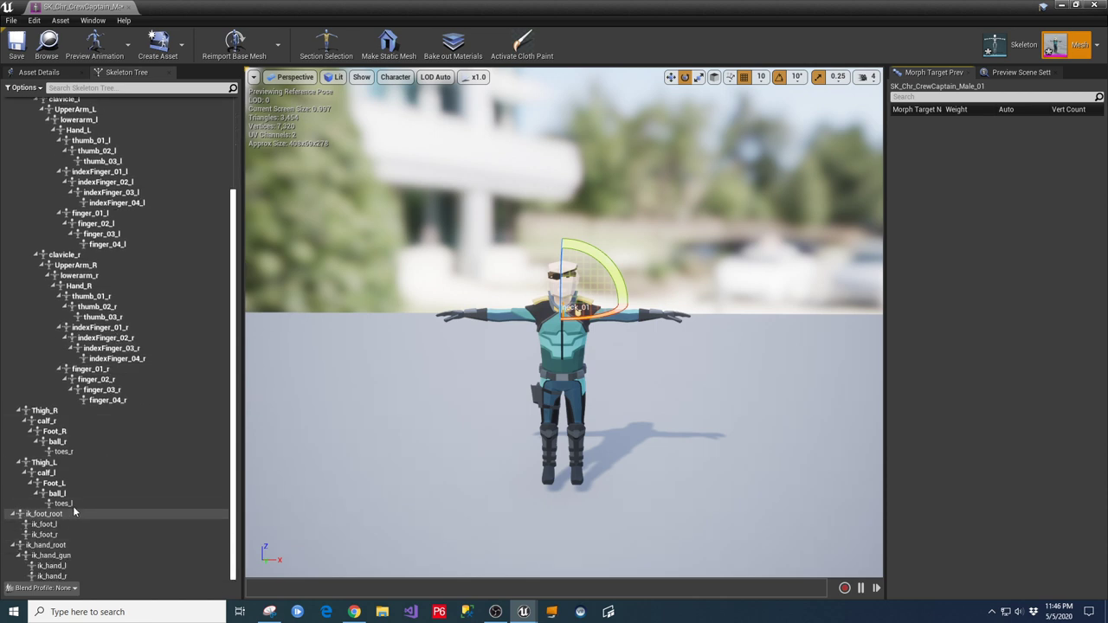
{"action": "scroll", "coordinate": [135, 374], "scroll_direction": "up", "scroll_amount": 5}
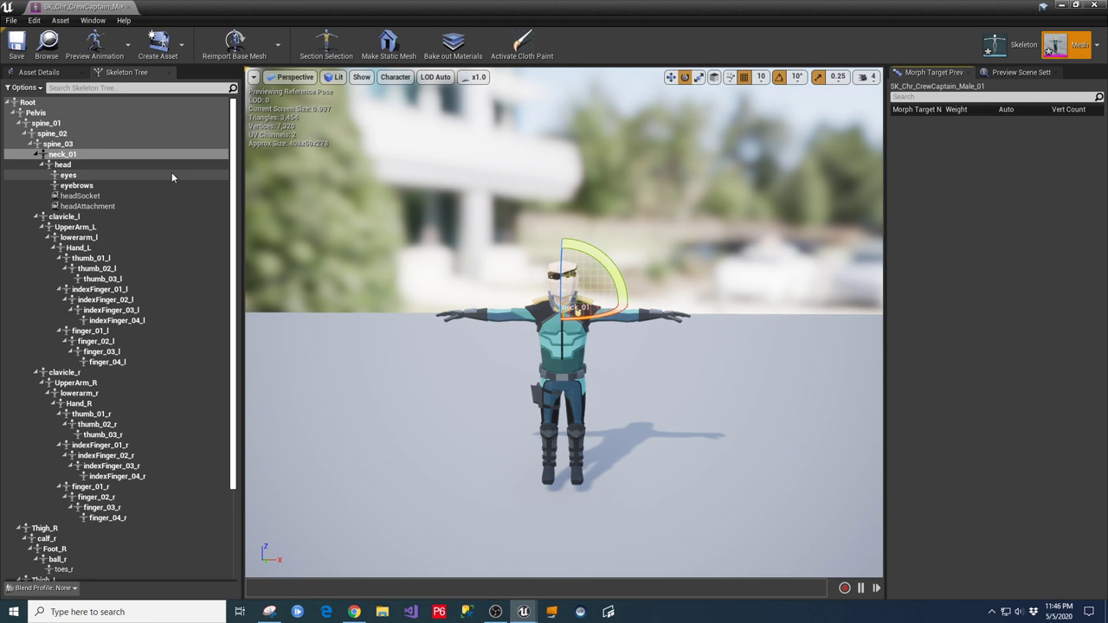
{"action": "left_click", "coordinate": [536, 394]}
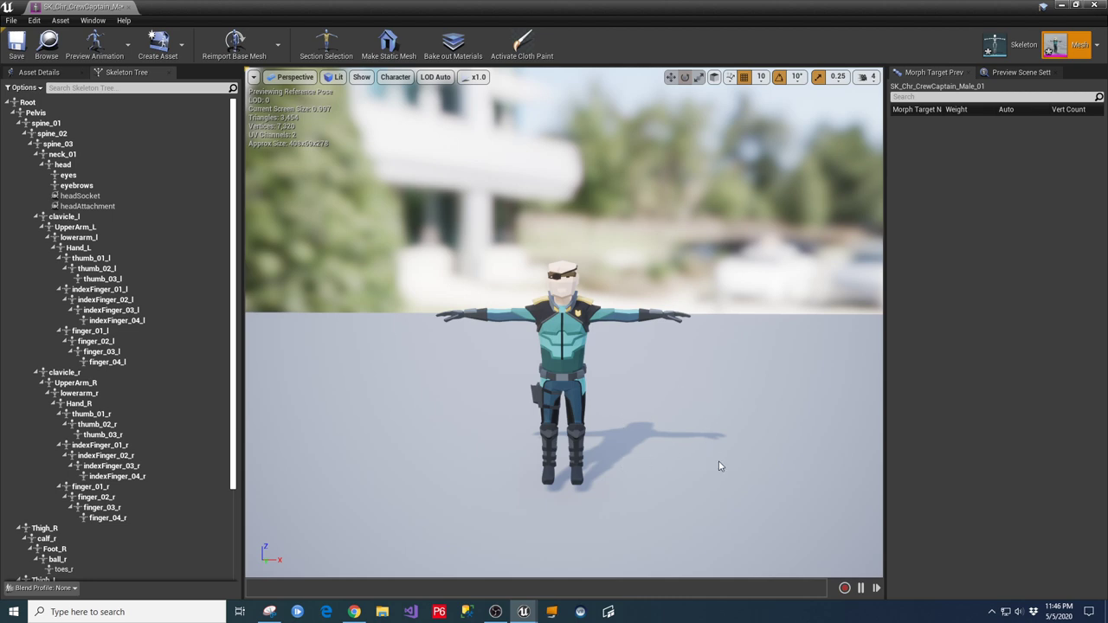
{"action": "mouse_move", "coordinate": [870, 349]}
{"action": "left_mouse_down", "text": "alt"}
{"action": "mouse_move", "coordinate": [714, 406]}
{"action": "mouse_move", "coordinate": [605, 349]}
{"action": "mouse_move", "coordinate": [870, 349]}
{"action": "left_mouse_up", "text": "alt"}
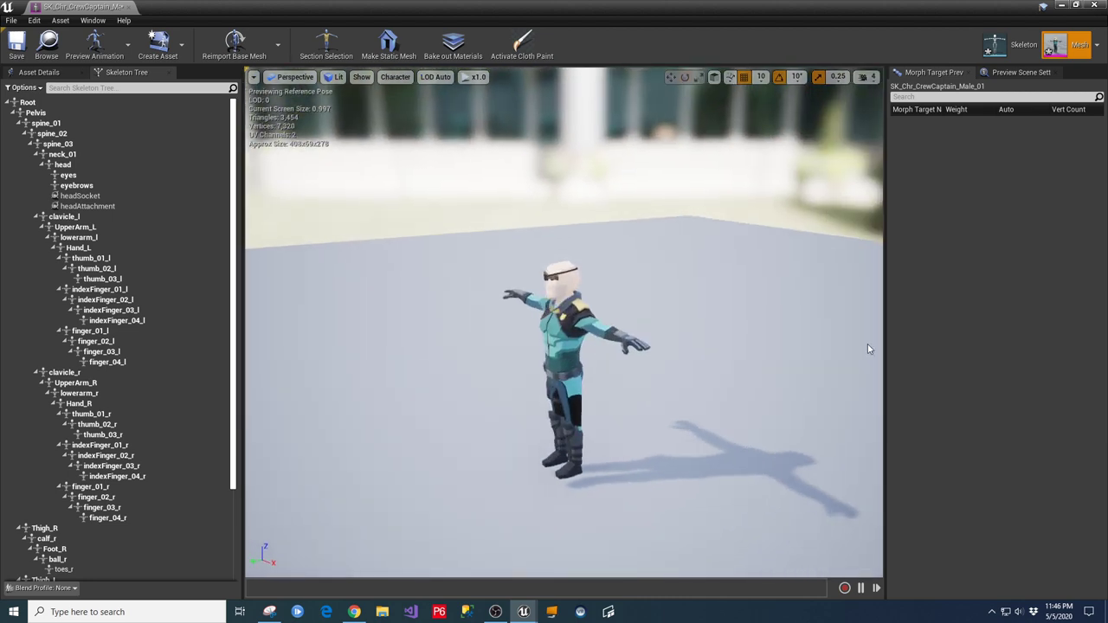
Close the crew captain's mesh editor and shrink the Content Browser to enlarge the level viewport.
{"action": "left_click", "coordinate": [1095, 5]}
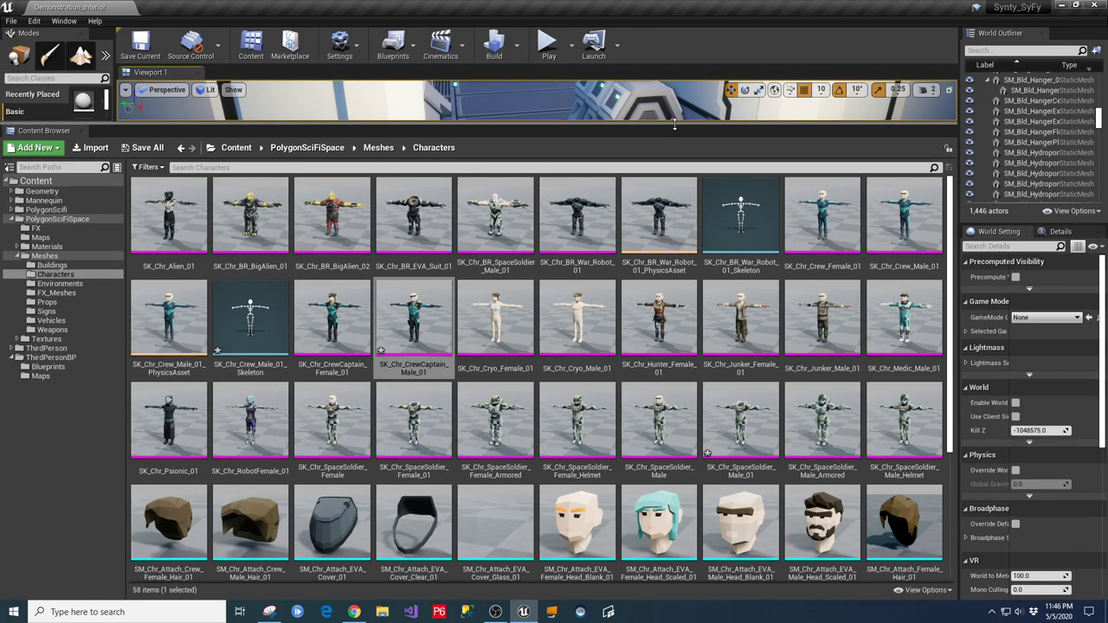
{"action": "left_click_drag", "start_coordinate": [675, 126], "coordinate": [695, 499]}
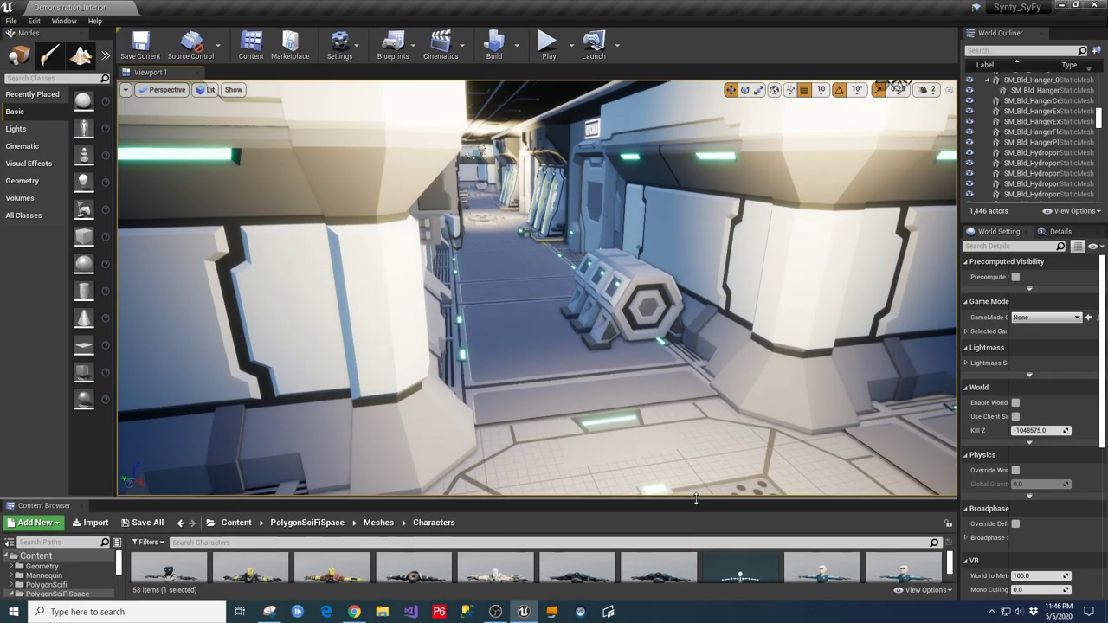
Switch to Chrome and browse the POLYGON Series low poly asset packs on the Synty Store page.
{"action": "left_click", "coordinate": [1061, 6]}
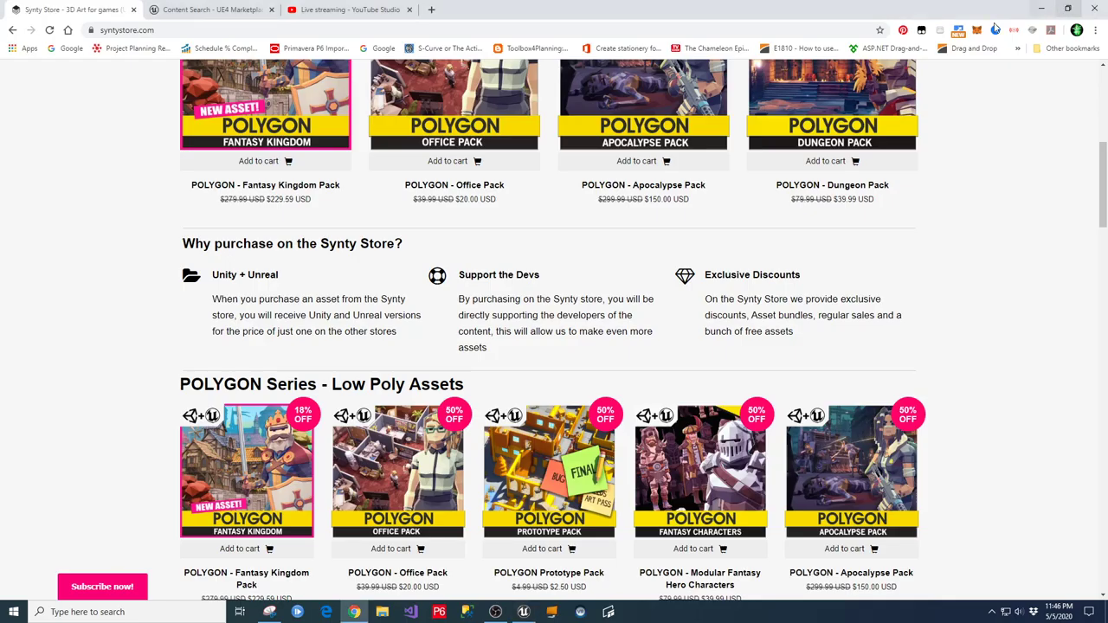
{"action": "scroll", "coordinate": [970, 355], "scroll_direction": "down", "scroll_amount": 3}
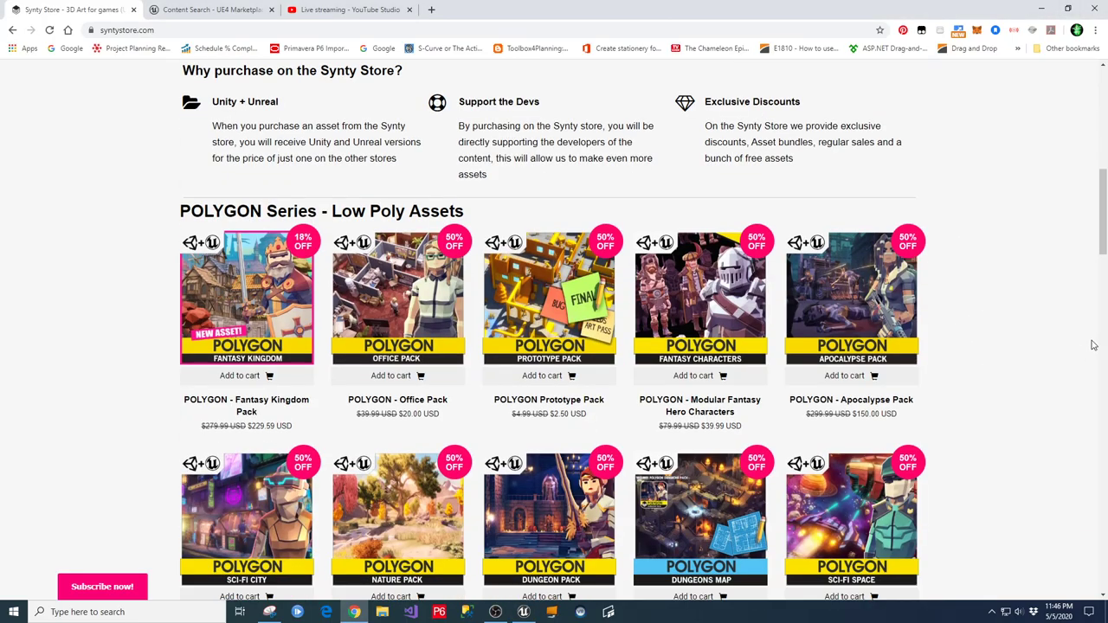
{"action": "scroll", "coordinate": [921, 406], "scroll_direction": "down", "scroll_amount": 2}
{"action": "scroll", "coordinate": [1051, 329], "scroll_direction": "up", "scroll_amount": 2}
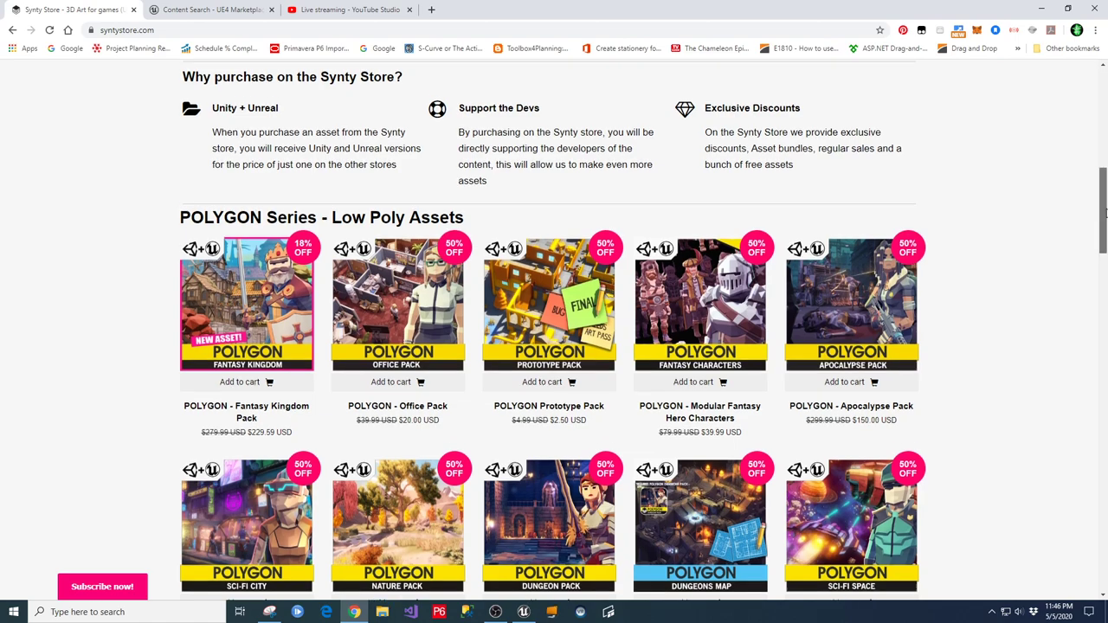
{"action": "left_click_drag", "start_coordinate": [1101, 227], "coordinate": [1104, 254]}
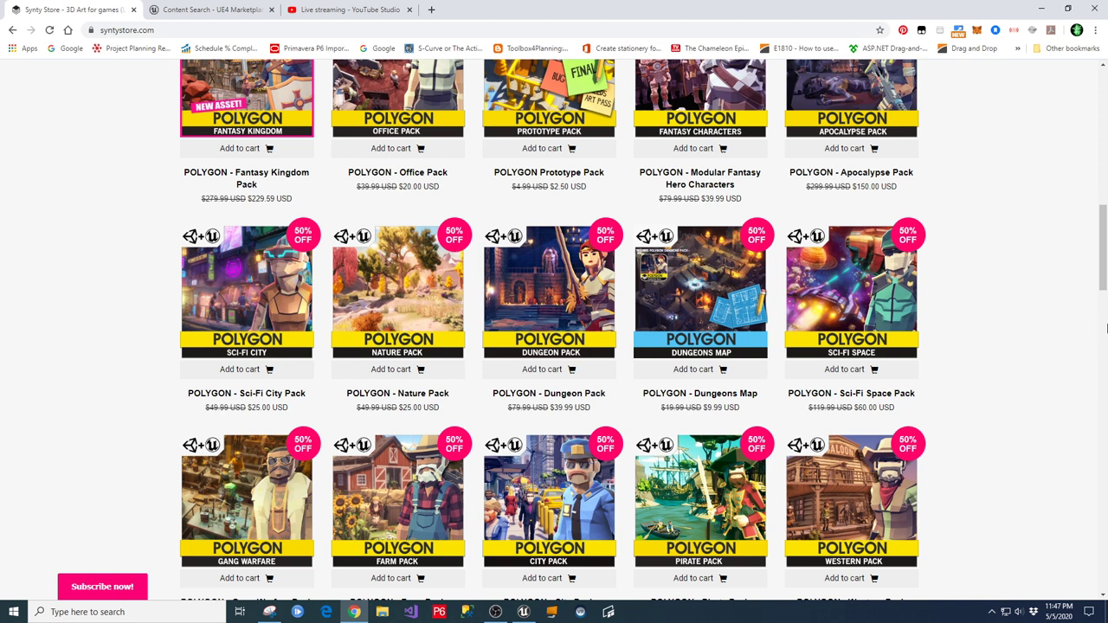
{"action": "left_click_drag", "start_coordinate": [1103, 269], "coordinate": [1105, 227]}
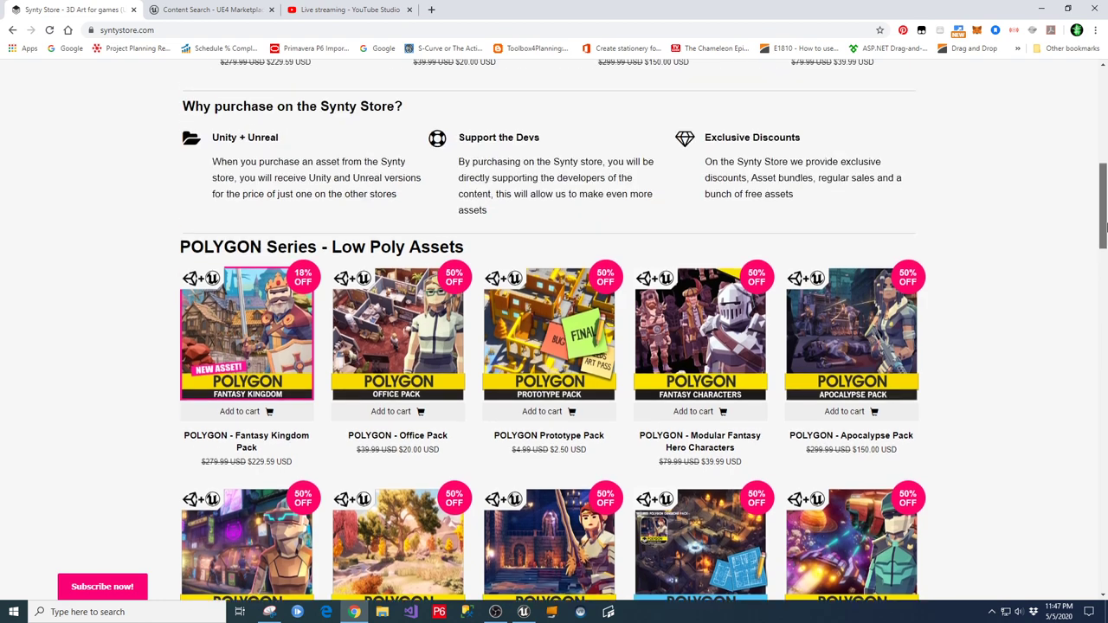
Open the Space Fighter GR2 product page from the Unreal Engine Marketplace results for "space".
{"action": "left_click", "coordinate": [200, 12]}
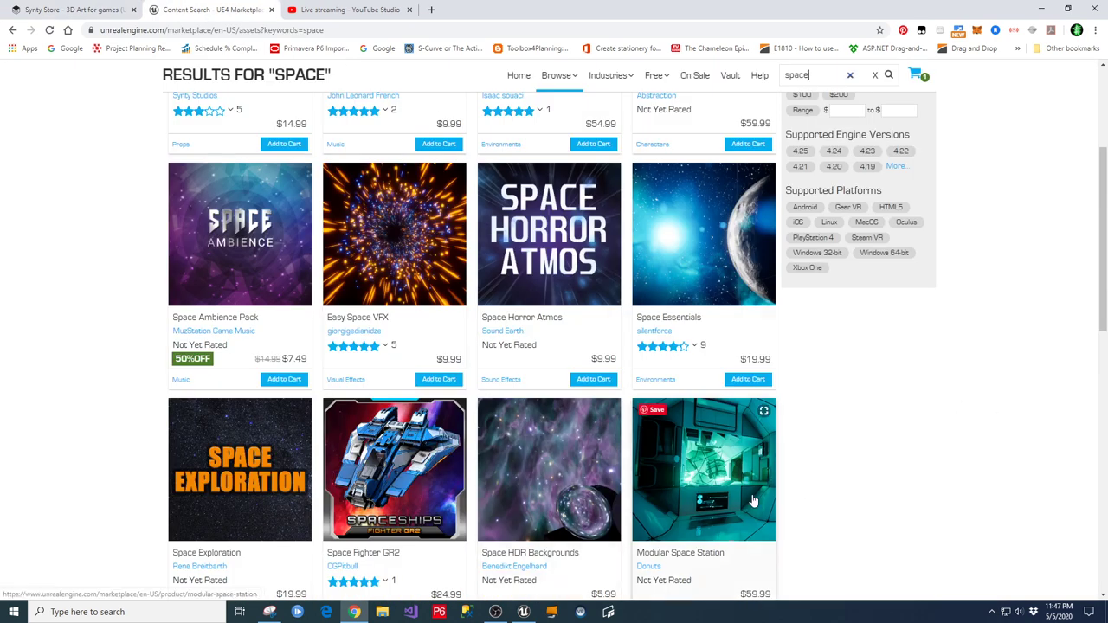
{"action": "scroll", "coordinate": [753, 500], "scroll_direction": "down", "scroll_amount": 2}
{"action": "left_click", "coordinate": [364, 385]}
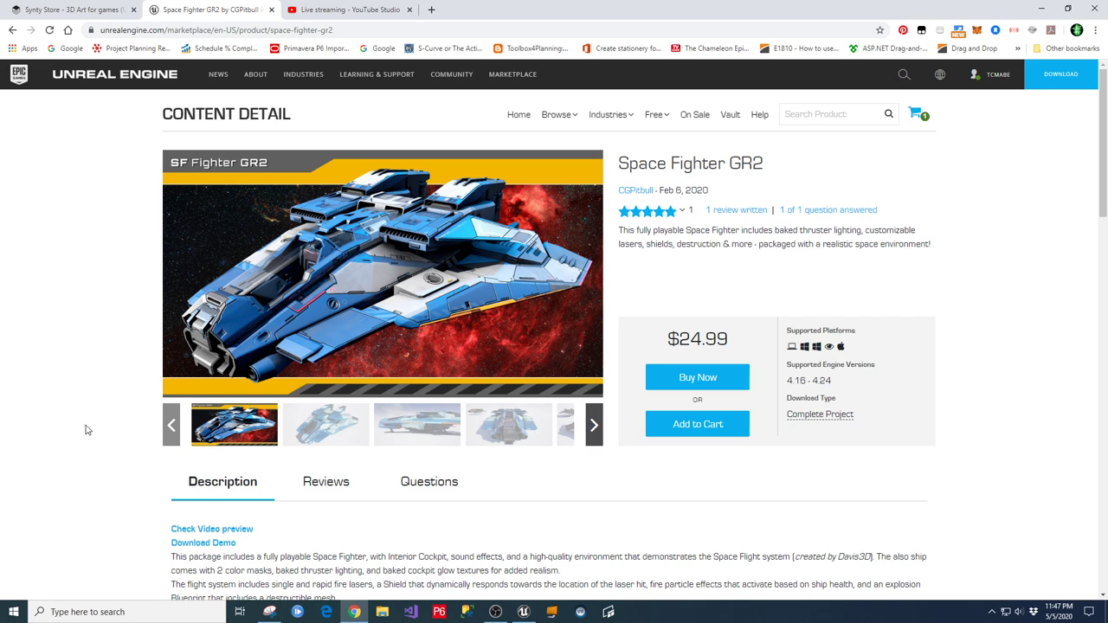
{"action": "scroll", "coordinate": [84, 430], "scroll_direction": "down", "scroll_amount": 2}
{"action": "scroll", "coordinate": [309, 307], "scroll_direction": "up", "scroll_amount": 2}
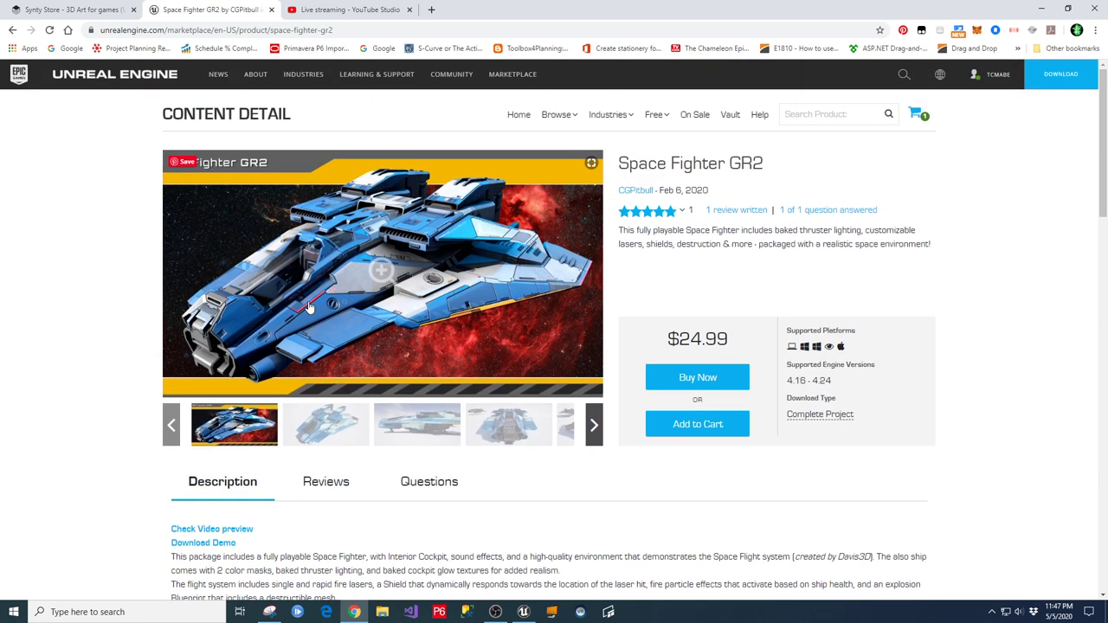
Look through the Space Fighter GR2 gallery images of the ship variants and space scenes.
{"action": "left_click", "coordinate": [347, 436]}
{"action": "left_click", "coordinate": [418, 437]}
{"action": "left_click", "coordinate": [507, 441]}
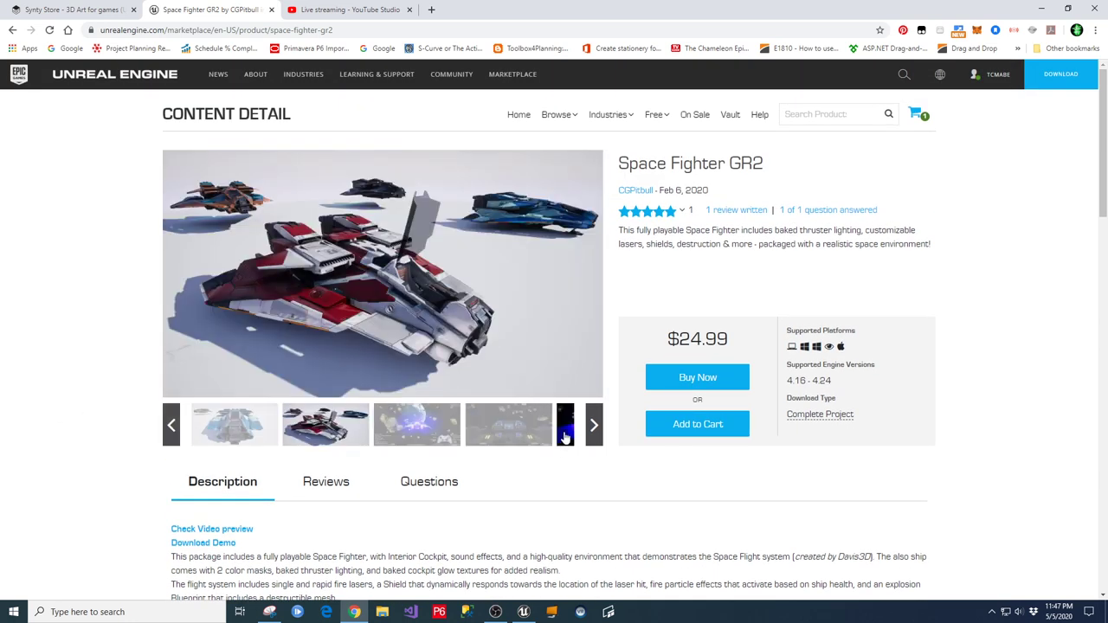
{"action": "left_click", "coordinate": [567, 433]}
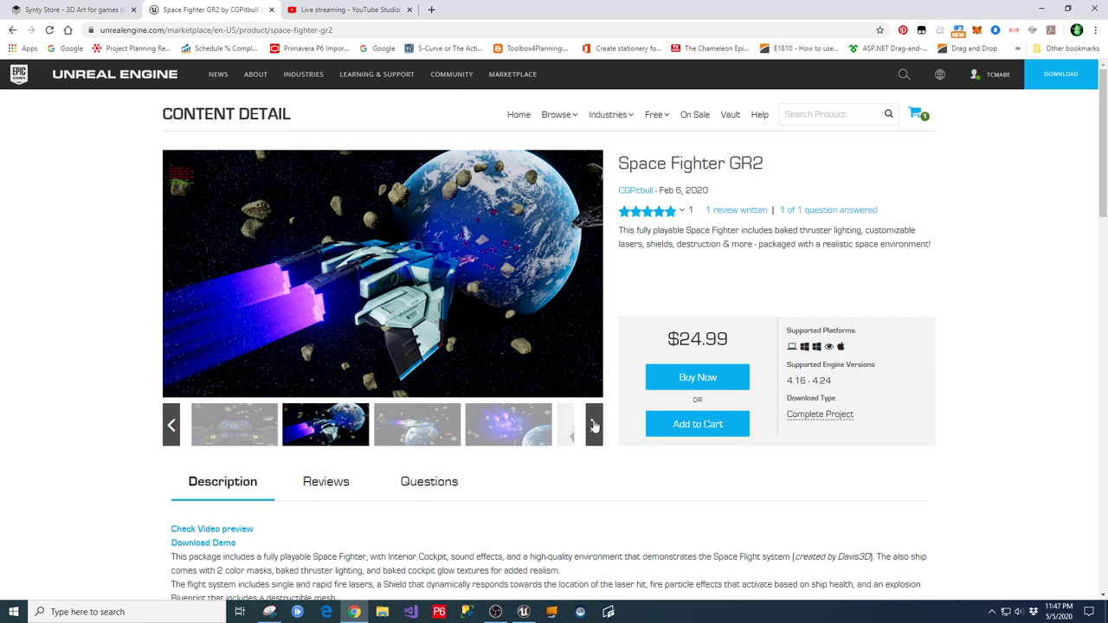
{"action": "left_click", "coordinate": [592, 422]}
{"action": "left_click", "coordinate": [510, 440]}
{"action": "left_click", "coordinate": [404, 429]}
{"action": "left_click", "coordinate": [326, 425]}
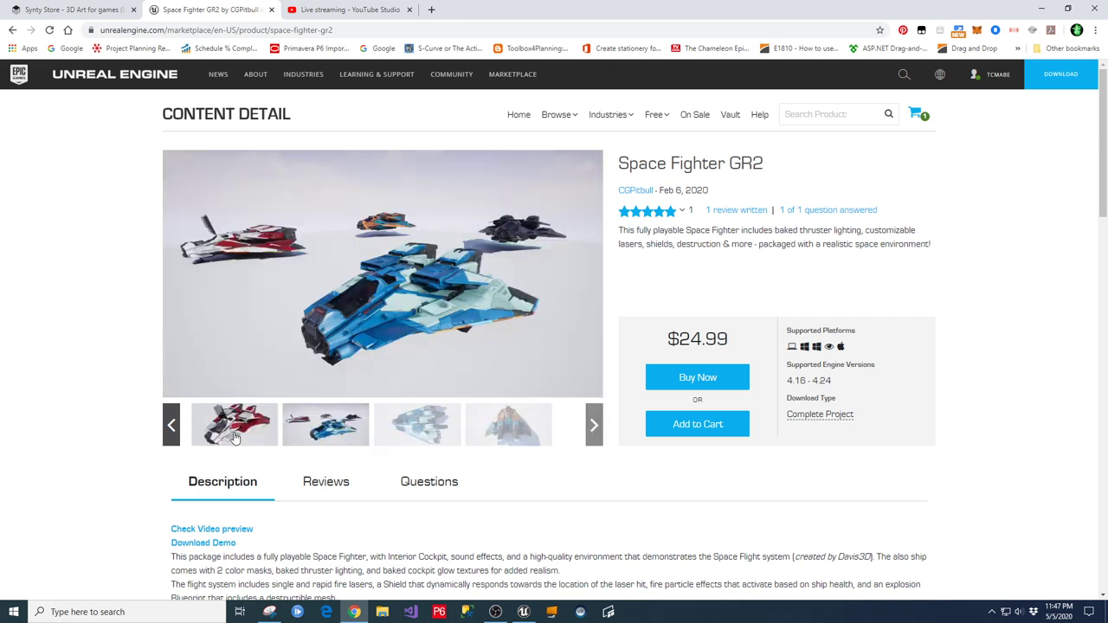
{"action": "left_click", "coordinate": [234, 437]}
Review the Space Fighter GR2 description, play its linked video preview and mute the sound.
{"action": "scroll", "coordinate": [105, 502], "scroll_direction": "down", "scroll_amount": 3}
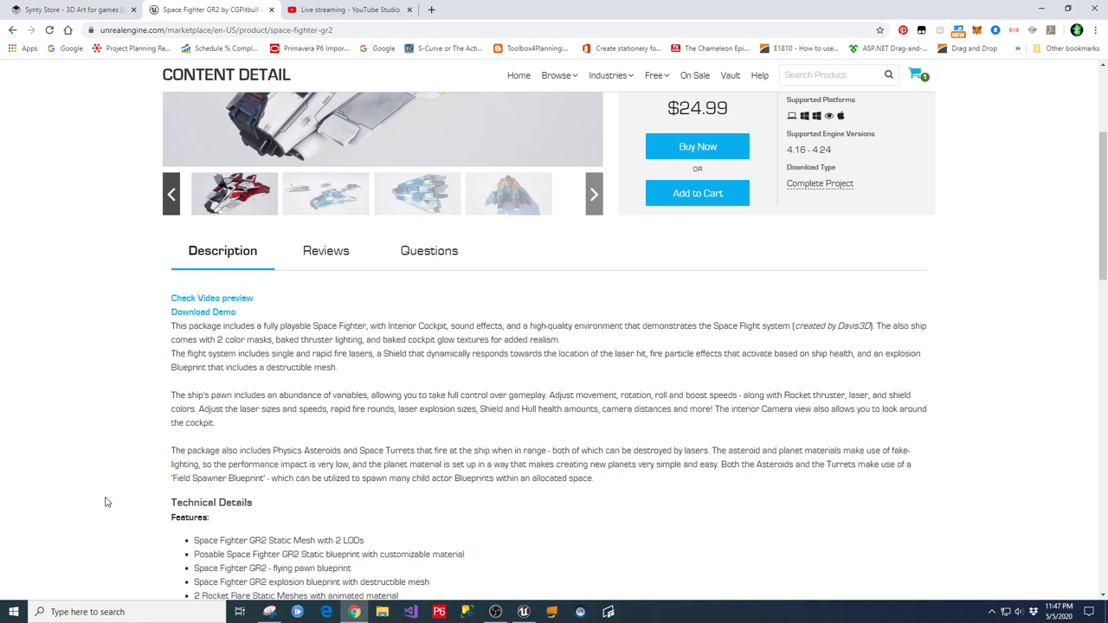
{"action": "scroll", "coordinate": [246, 431], "scroll_direction": "up", "scroll_amount": 1}
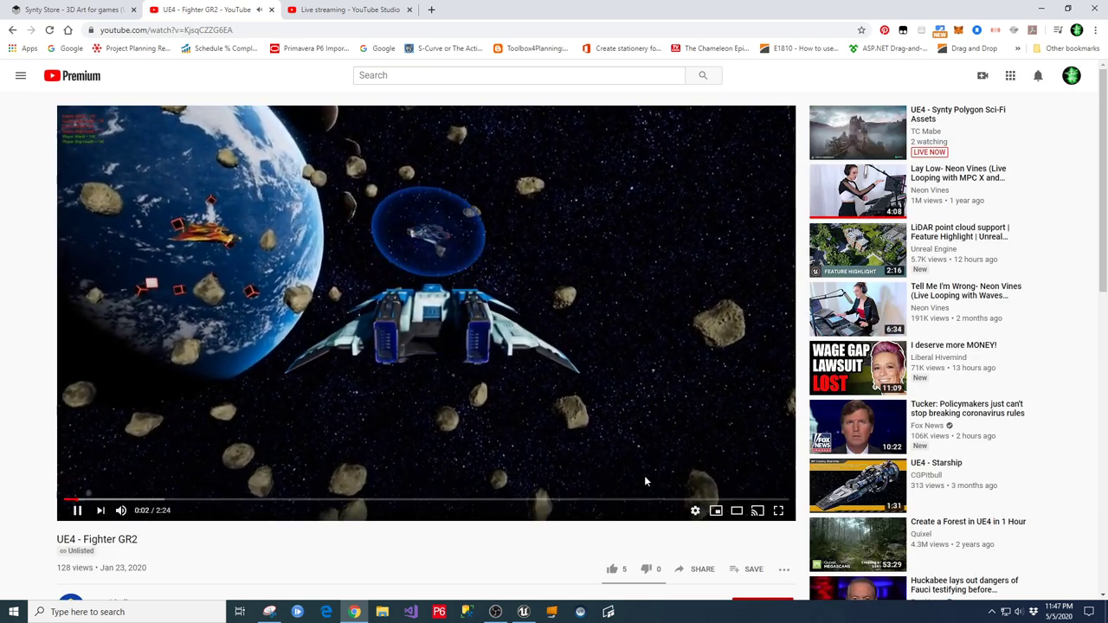
{"action": "mouse_move", "coordinate": [121, 511]}
{"action": "left_click_drag", "start_coordinate": [143, 510], "coordinate": [135, 511]}
{"action": "left_click", "coordinate": [122, 512]}
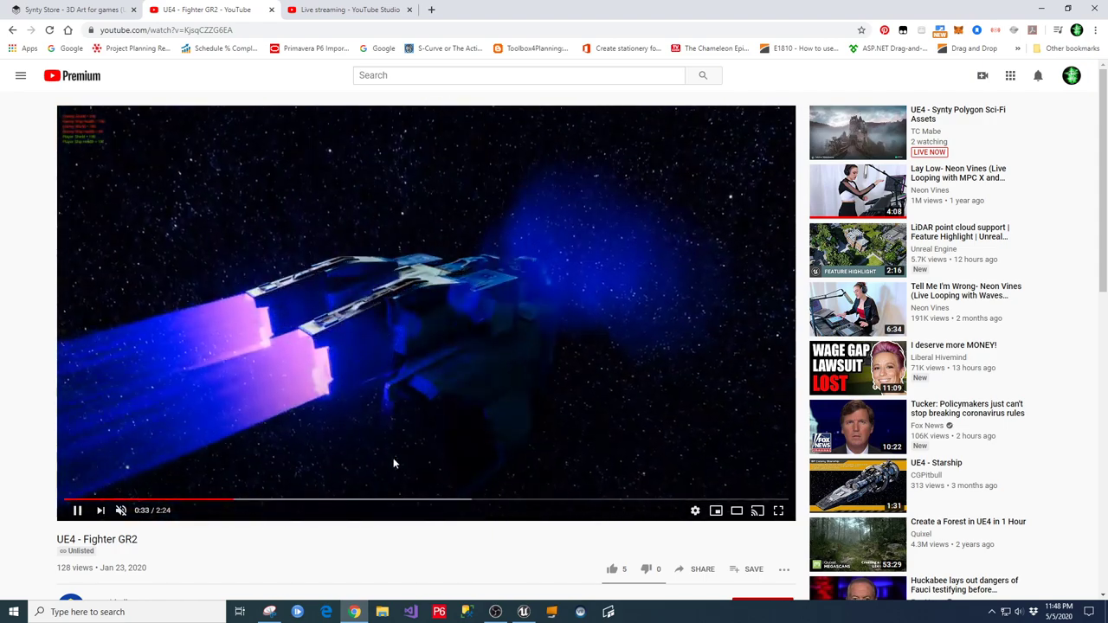
Skip ahead through the Fighter GR2 preview video to view the ship's flight and combat effects.
{"action": "left_click", "coordinate": [267, 502]}
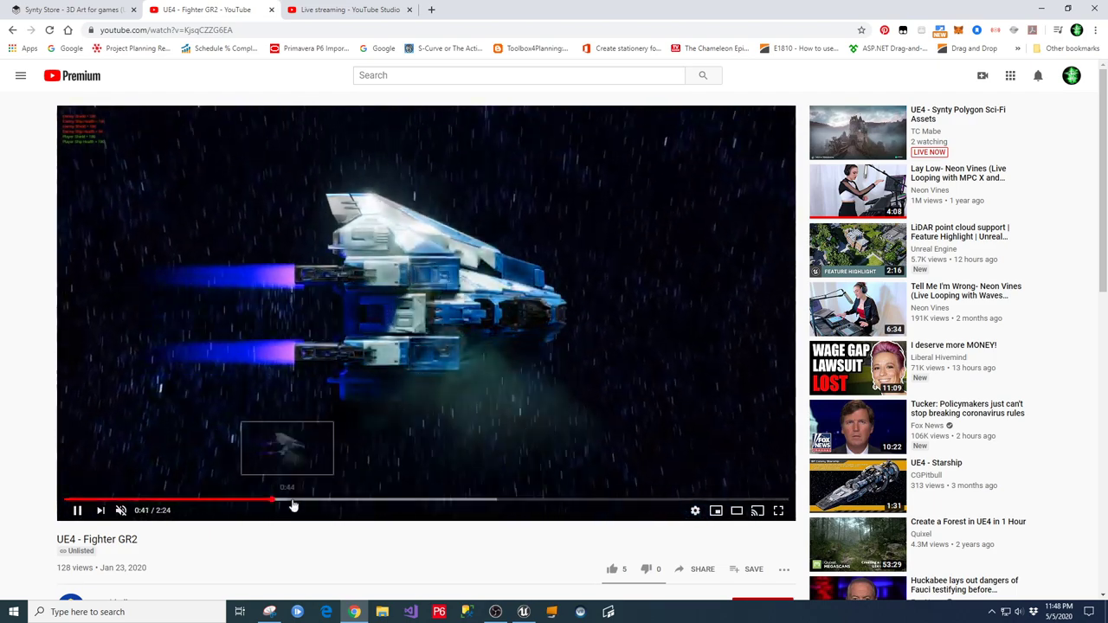
{"action": "left_click", "coordinate": [295, 502]}
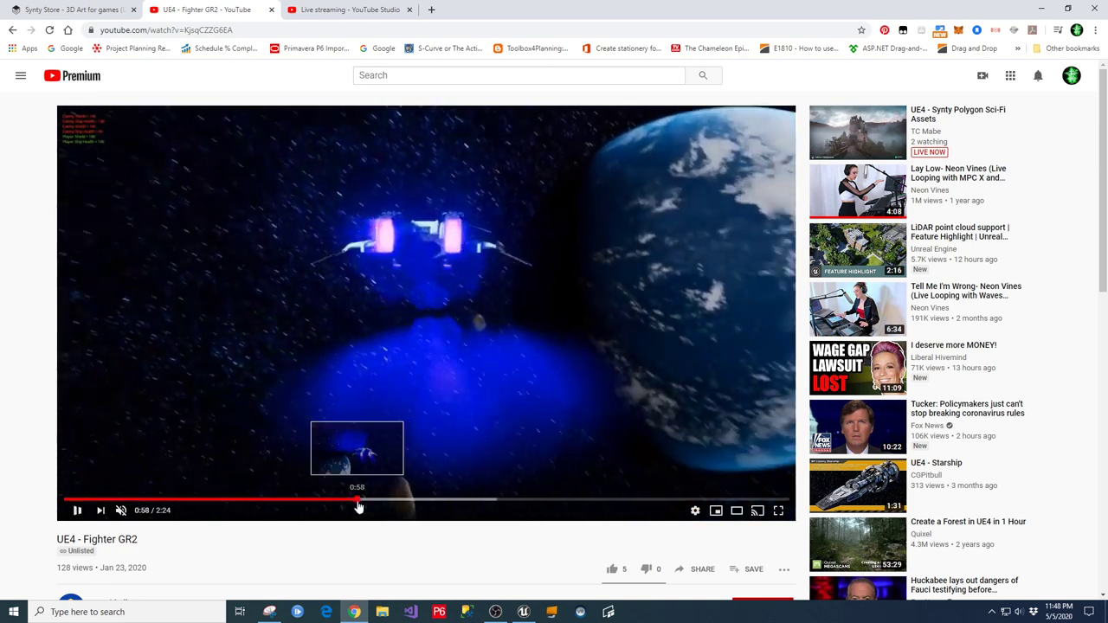
{"action": "left_click", "coordinate": [361, 503]}
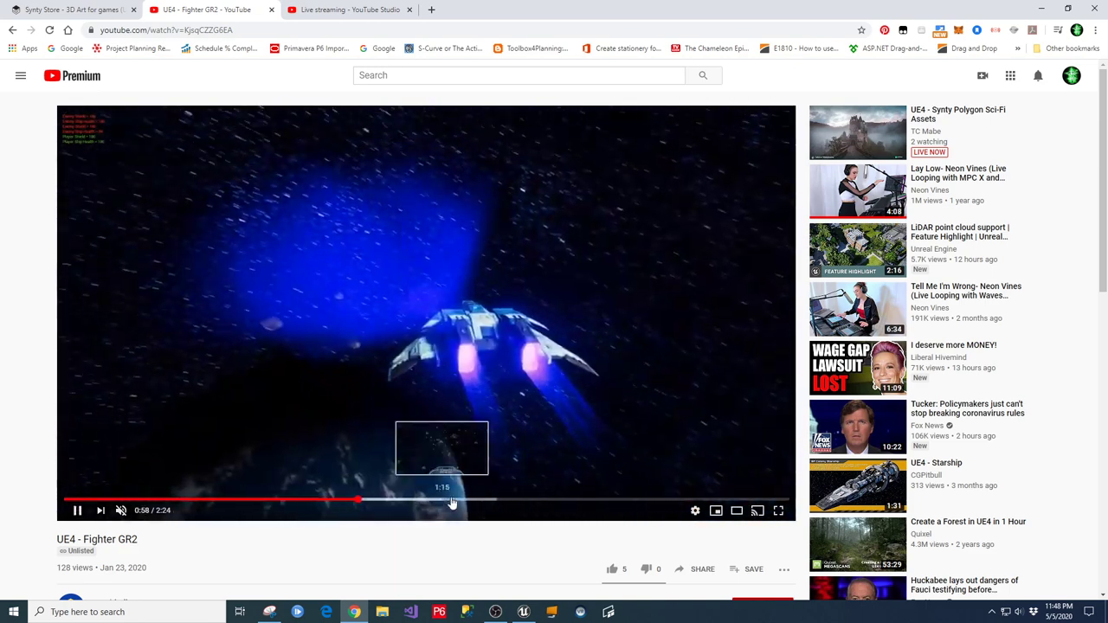
{"action": "left_click", "coordinate": [483, 503]}
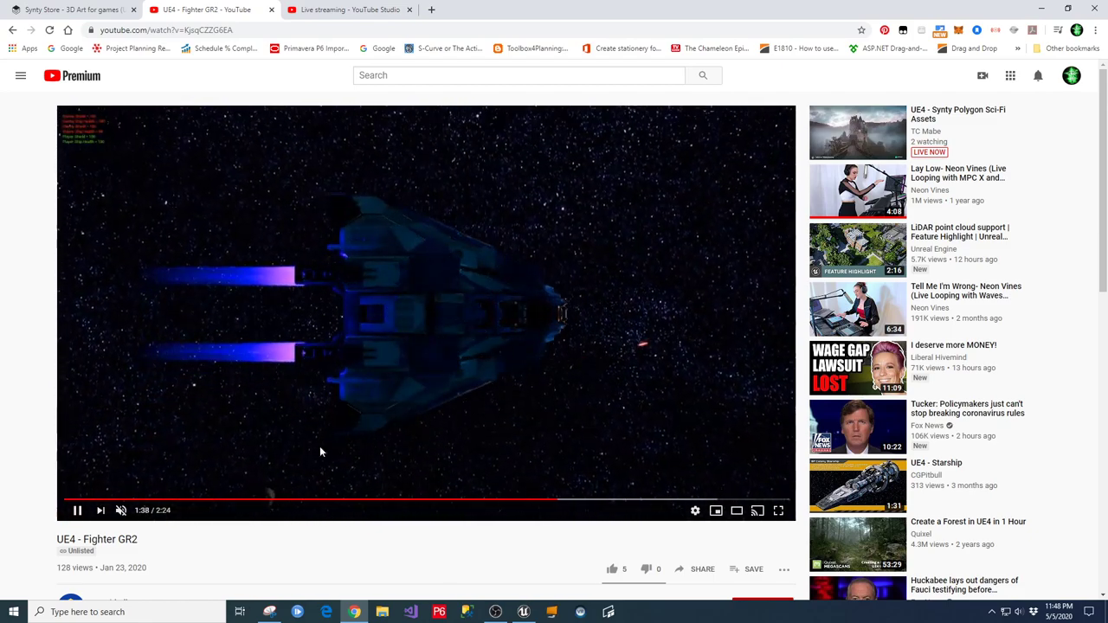
{"action": "scroll", "coordinate": [420, 532], "scroll_direction": "down", "scroll_amount": 2}
{"action": "scroll", "coordinate": [402, 524], "scroll_direction": "up", "scroll_amount": 2}
{"action": "scroll", "coordinate": [399, 518], "scroll_direction": "up", "scroll_amount": 1}
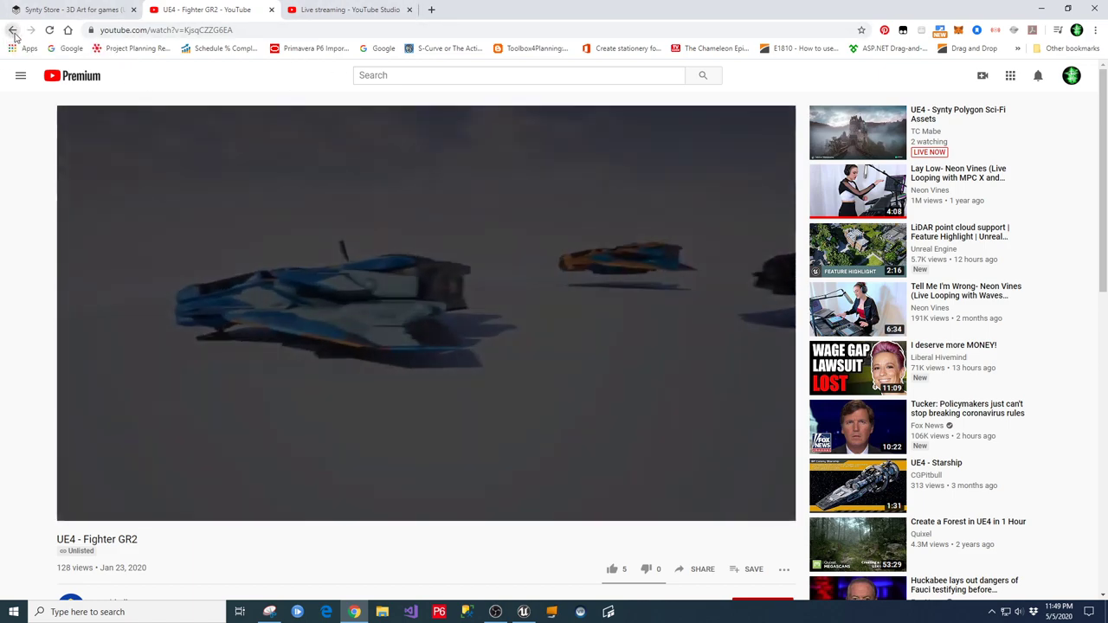
Return to the Space Fighter GR2 product page and buy the asset with the saved PayPal payment method.
{"action": "left_click", "coordinate": [13, 31]}
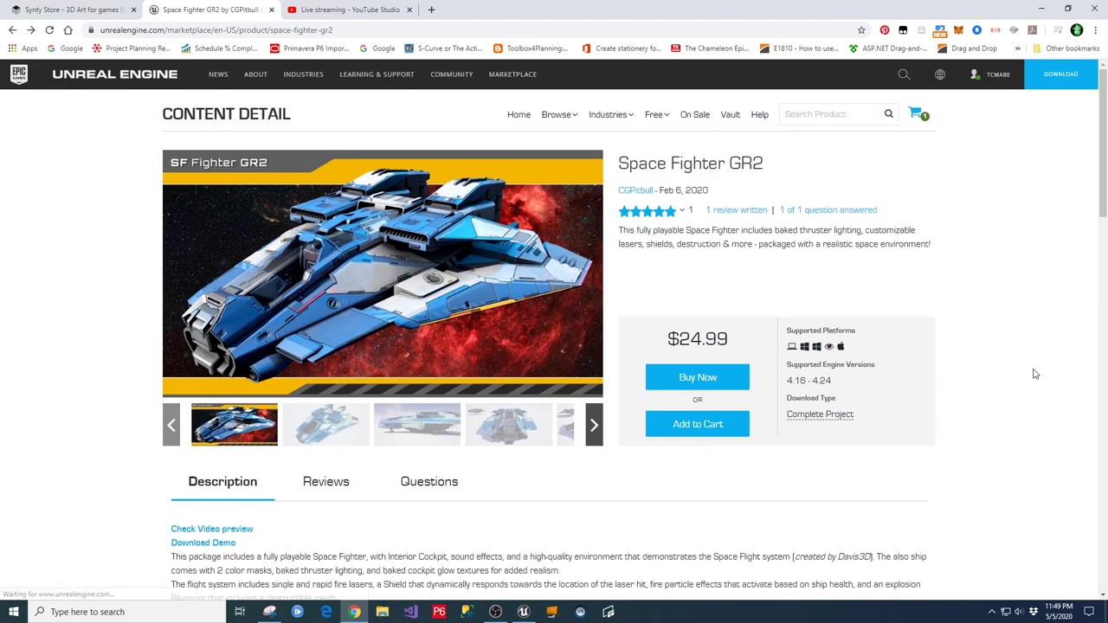
{"action": "left_click", "coordinate": [732, 381]}
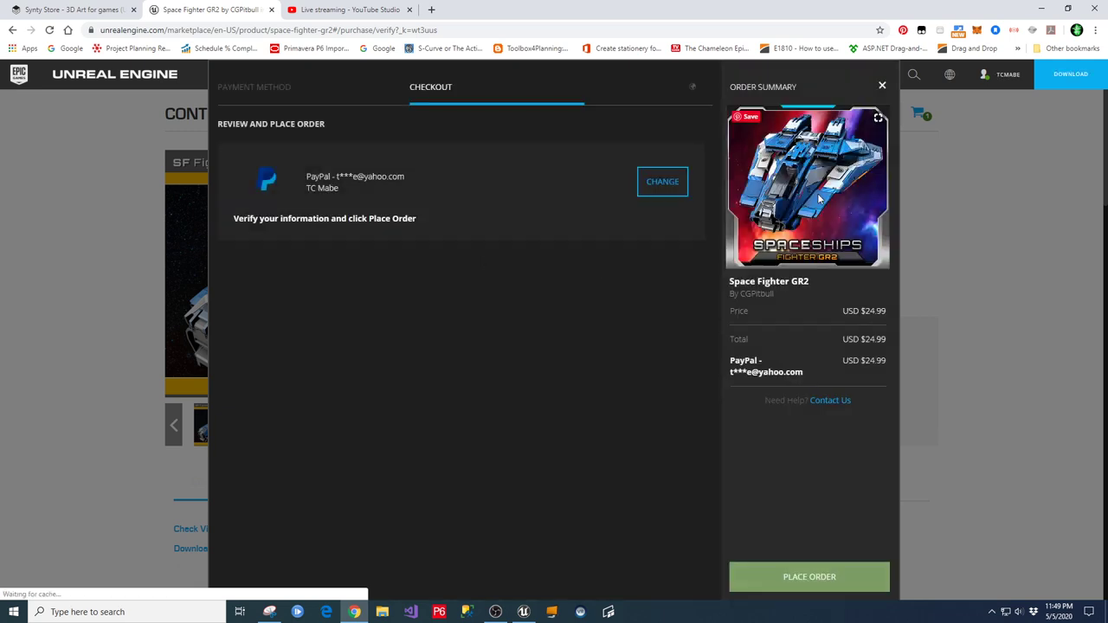
{"action": "left_click", "coordinate": [767, 575]}
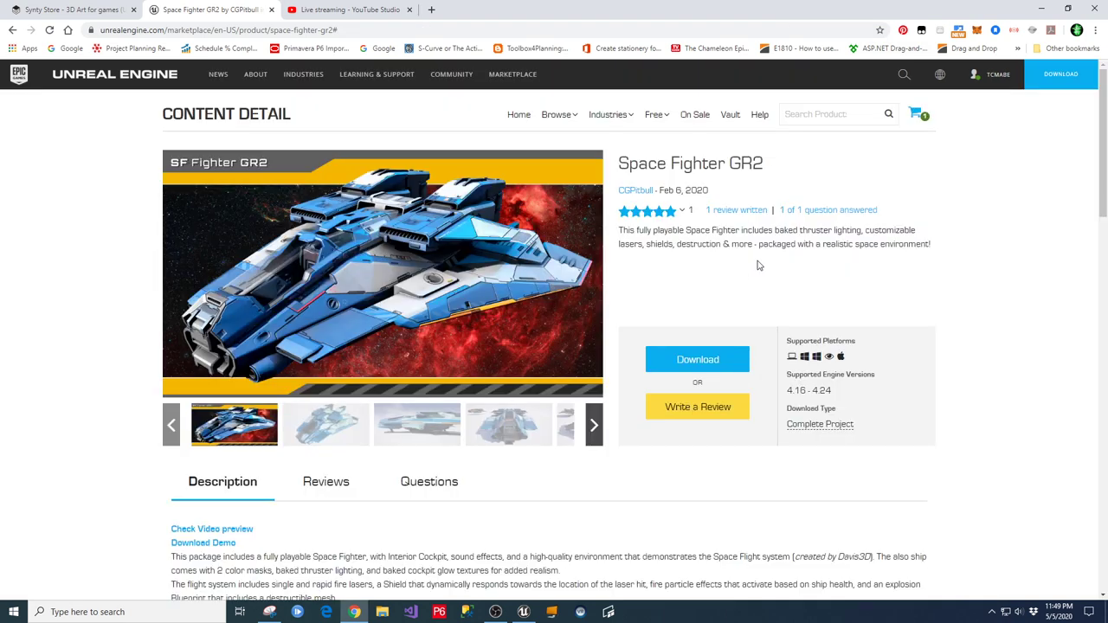
{"action": "scroll", "coordinate": [542, 511], "scroll_direction": "down", "scroll_amount": 2}
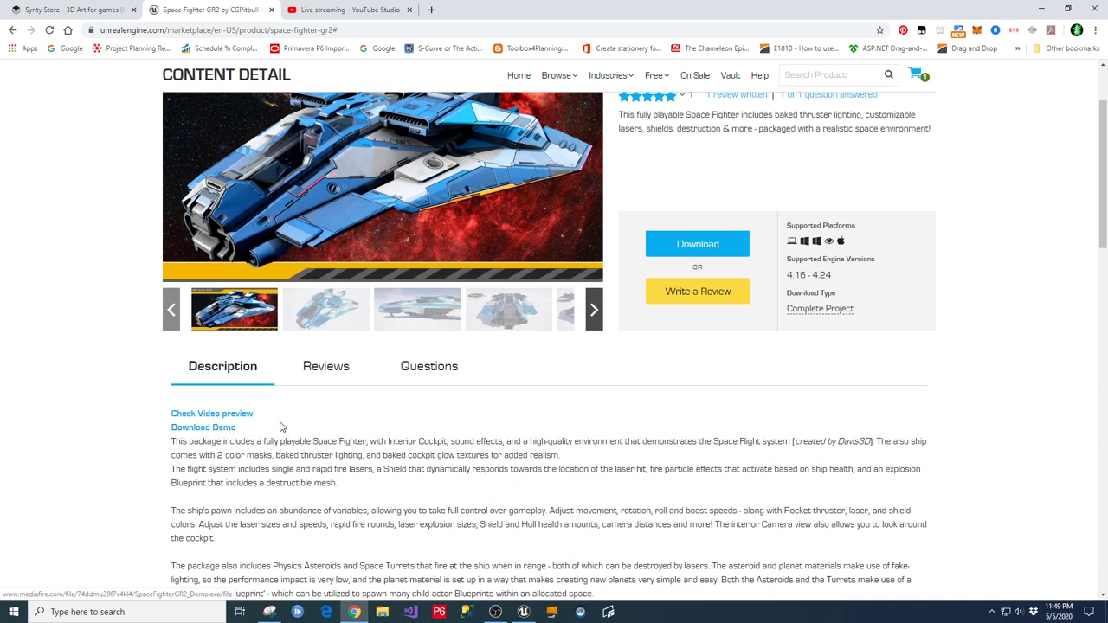
Read through the Space Fighter GR2 technical details down to the Documentation entry, highlighting that line.
{"action": "scroll", "coordinate": [656, 439], "scroll_direction": "down", "scroll_amount": 3}
{"action": "scroll", "coordinate": [662, 445], "scroll_direction": "down", "scroll_amount": 6}
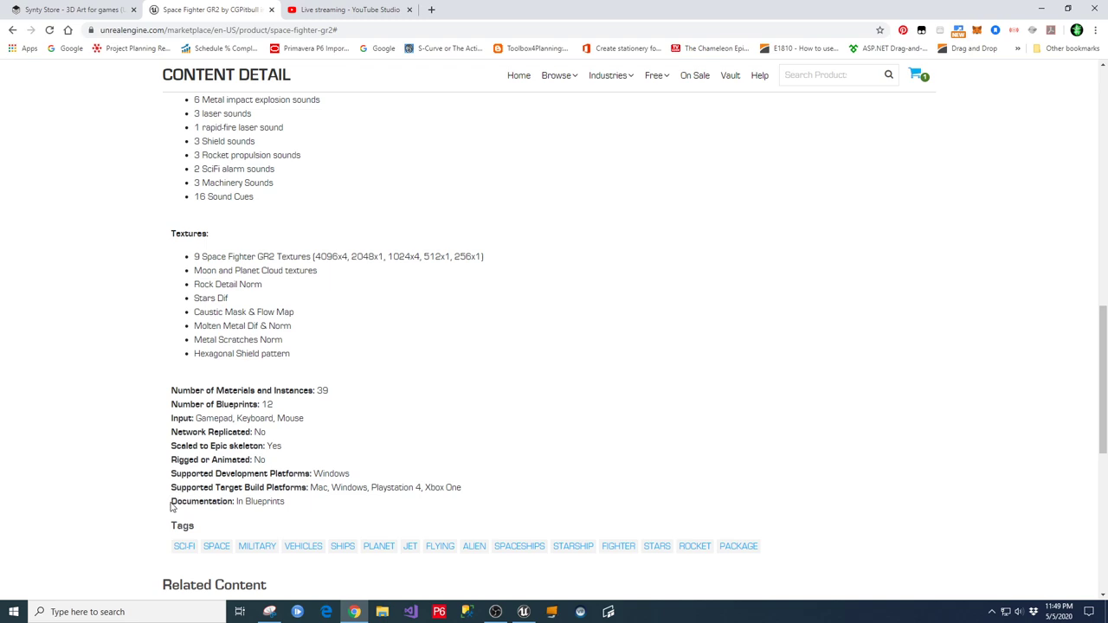
{"action": "left_click_drag", "start_coordinate": [171, 503], "coordinate": [298, 512]}
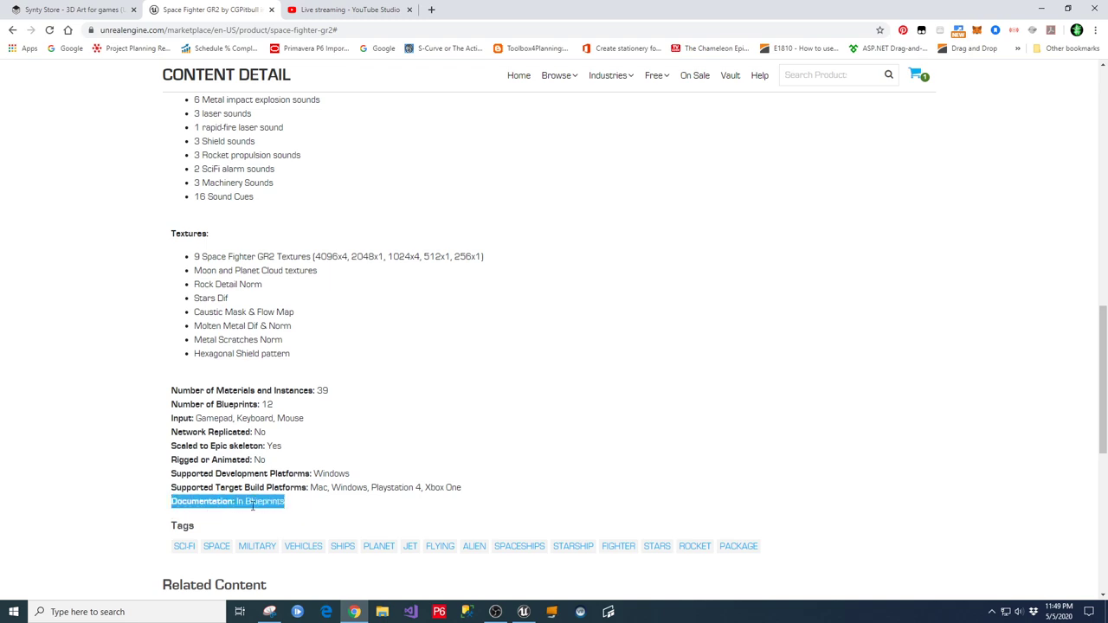
{"action": "scroll", "coordinate": [575, 472], "scroll_direction": "up", "scroll_amount": 8}
{"action": "scroll", "coordinate": [578, 474], "scroll_direction": "up", "scroll_amount": 2}
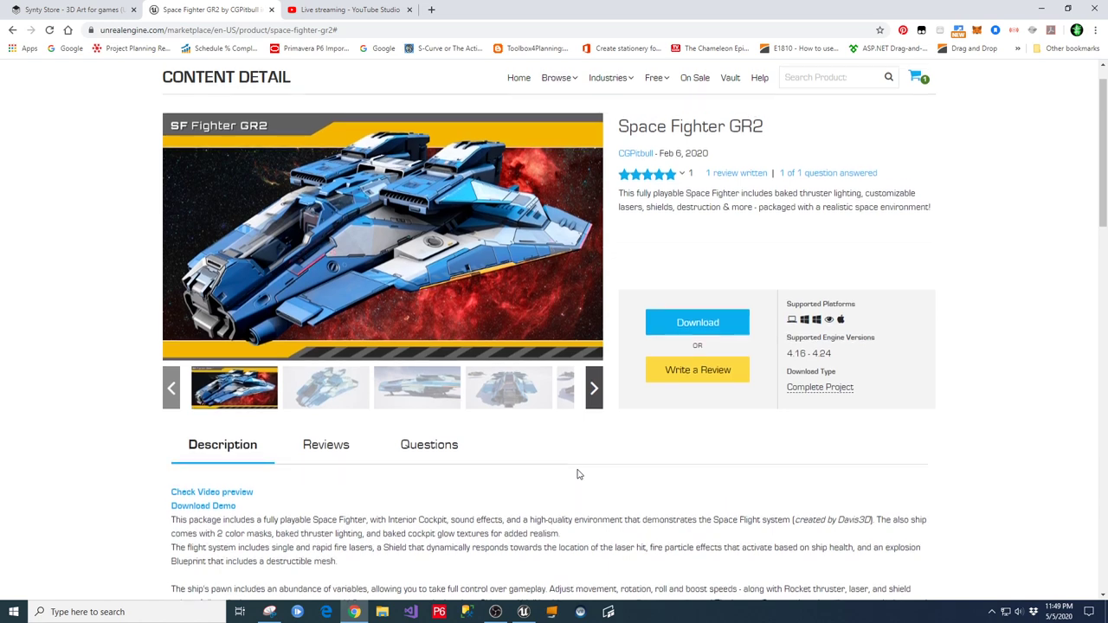
Open the written reviews of Space Fighter GR2 and read the full text of the customer review.
{"action": "left_click", "coordinate": [731, 210]}
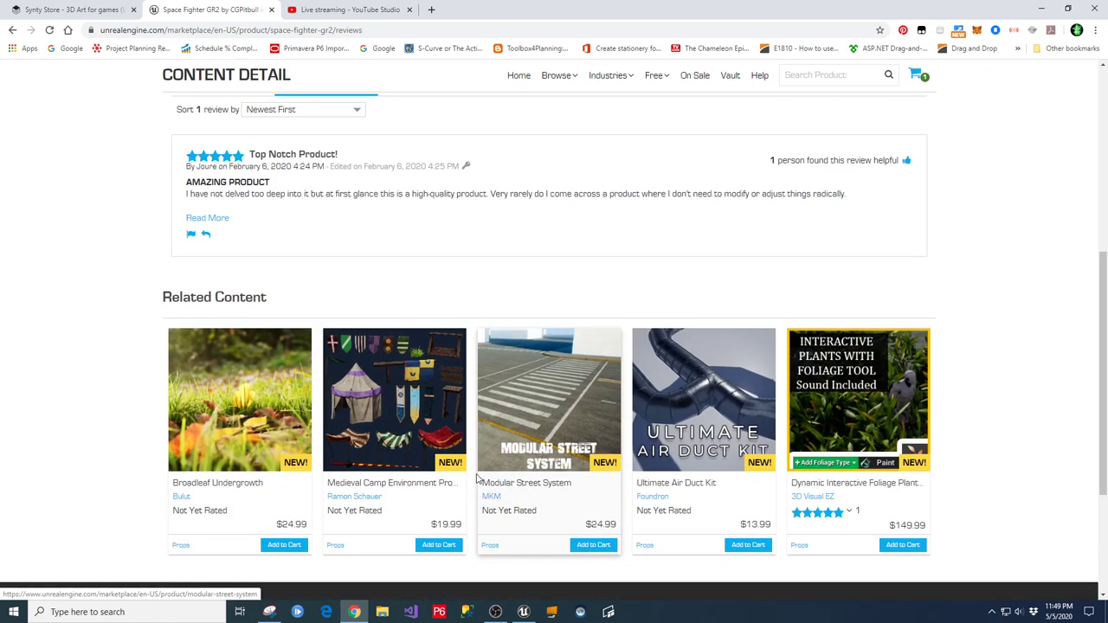
{"action": "left_click", "coordinate": [214, 220]}
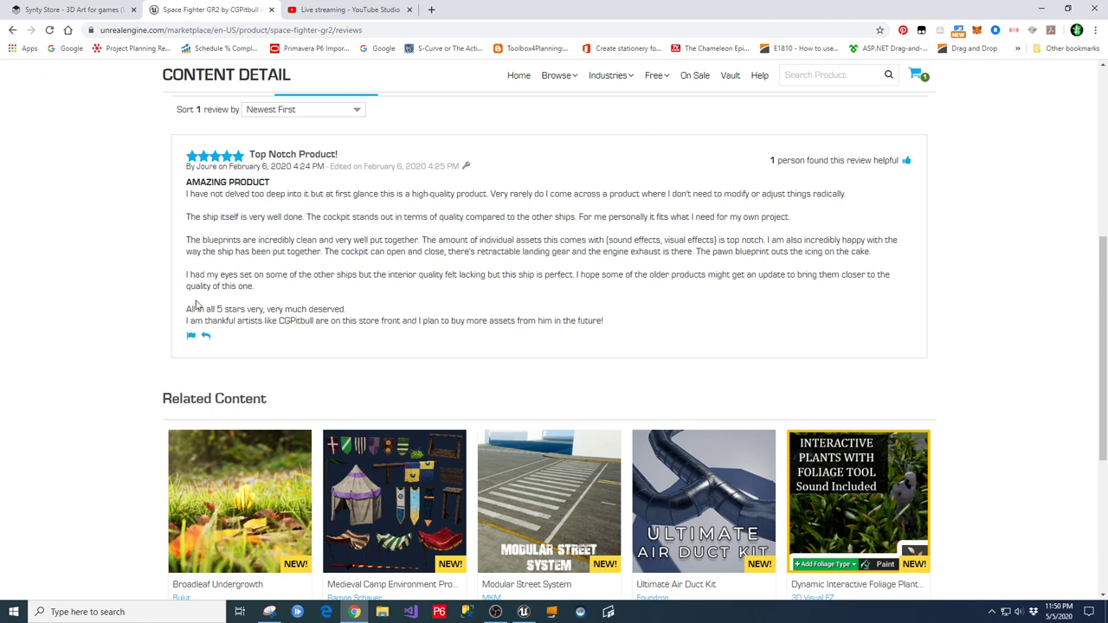
{"action": "scroll", "coordinate": [898, 300], "scroll_direction": "up", "scroll_amount": 1}
{"action": "scroll", "coordinate": [898, 301], "scroll_direction": "up", "scroll_amount": 4}
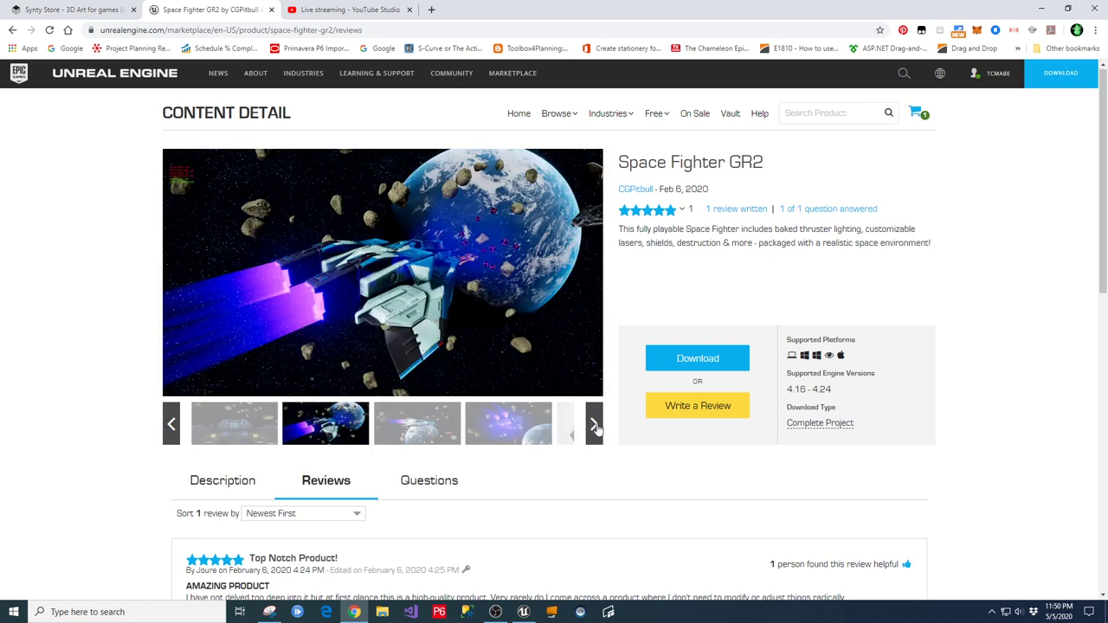
Browse the Space Fighter GR2 gallery again through the space scenes and the ship's color variants.
{"action": "left_click", "coordinate": [595, 424]}
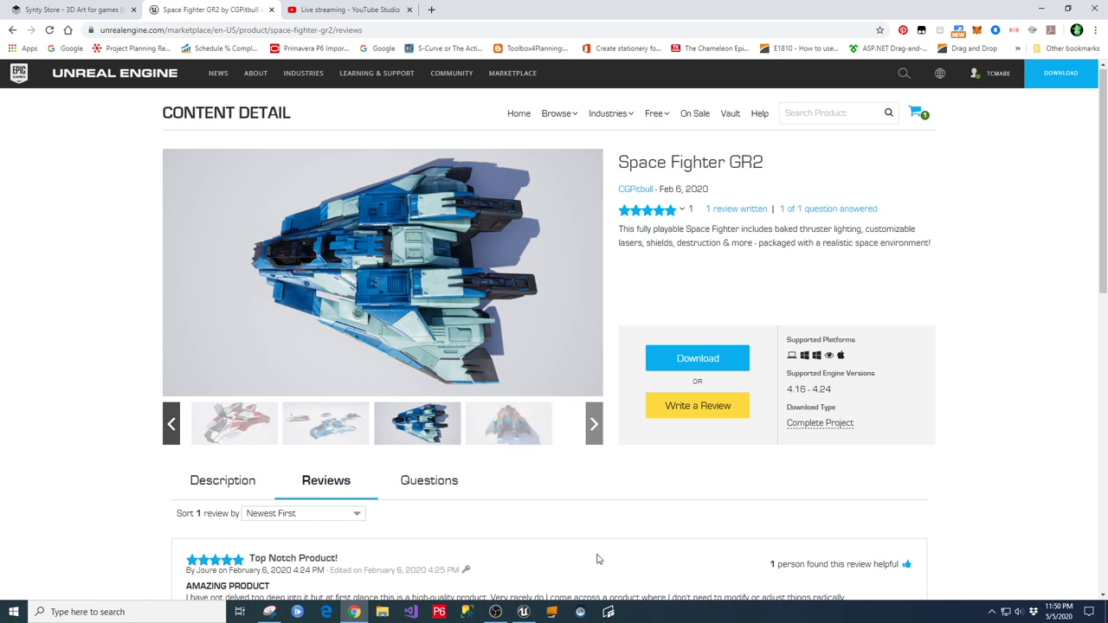
{"action": "scroll", "coordinate": [596, 559], "scroll_direction": "down", "scroll_amount": 2}
{"action": "left_click", "coordinate": [511, 255]}
{"action": "scroll", "coordinate": [519, 407], "scroll_direction": "up", "scroll_amount": 2}
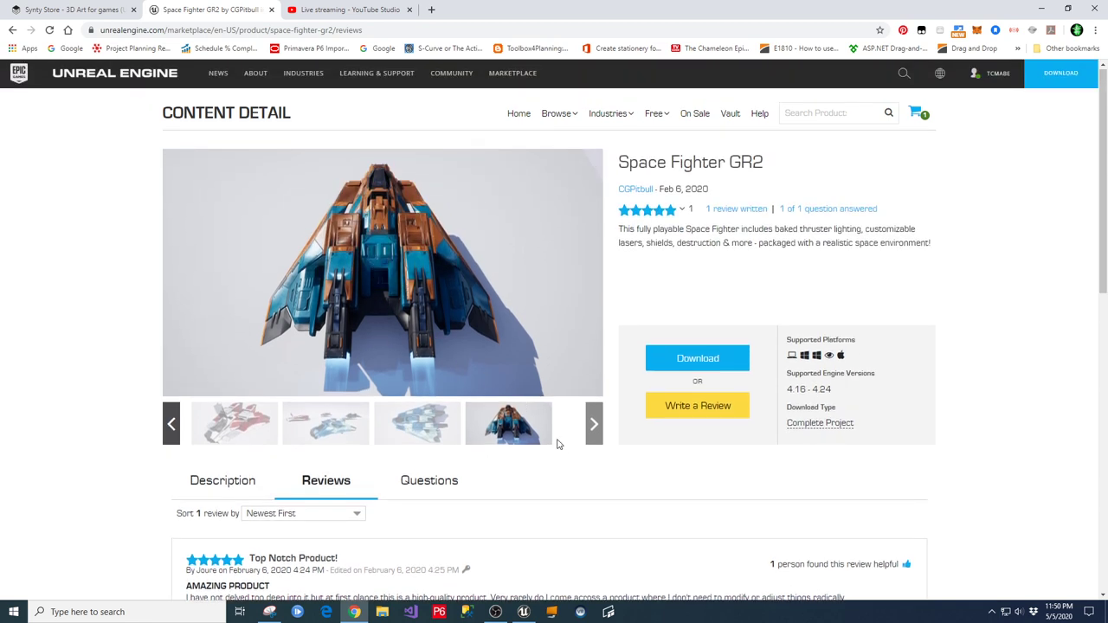
{"action": "left_click", "coordinate": [172, 424]}
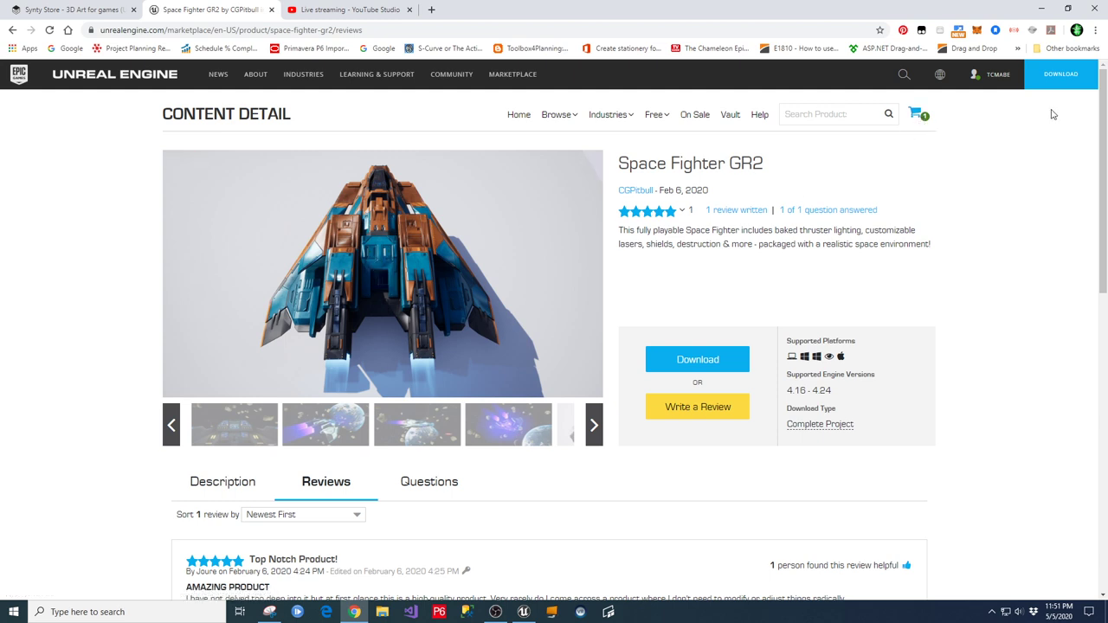
Check out the shopping cart containing the free Vehicle Variety Pack.
{"action": "left_click", "coordinate": [921, 119]}
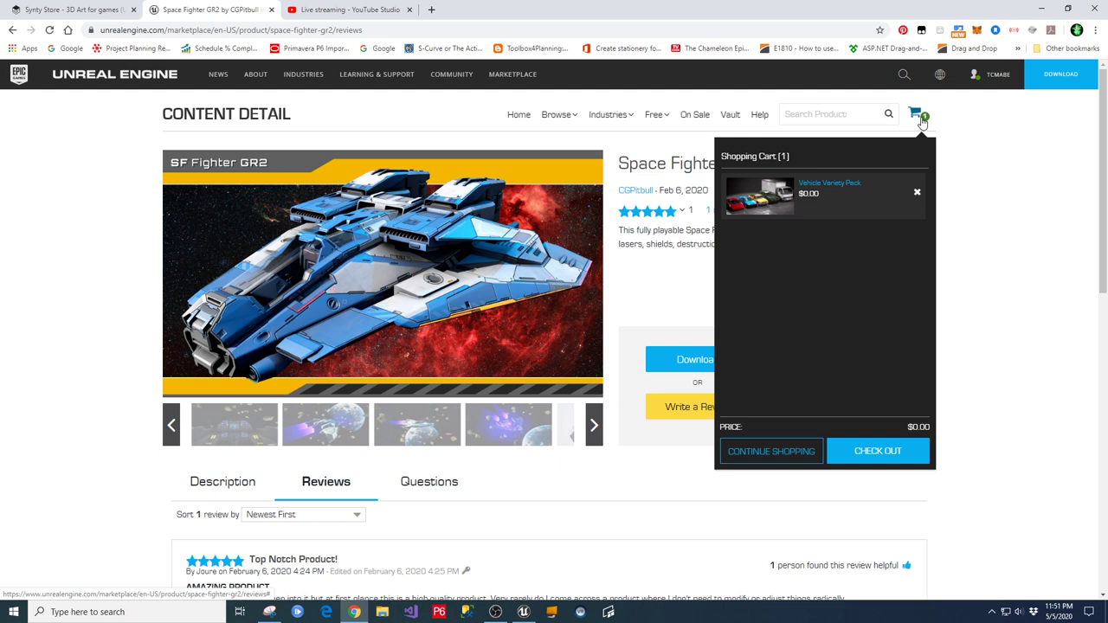
{"action": "left_click", "coordinate": [867, 452]}
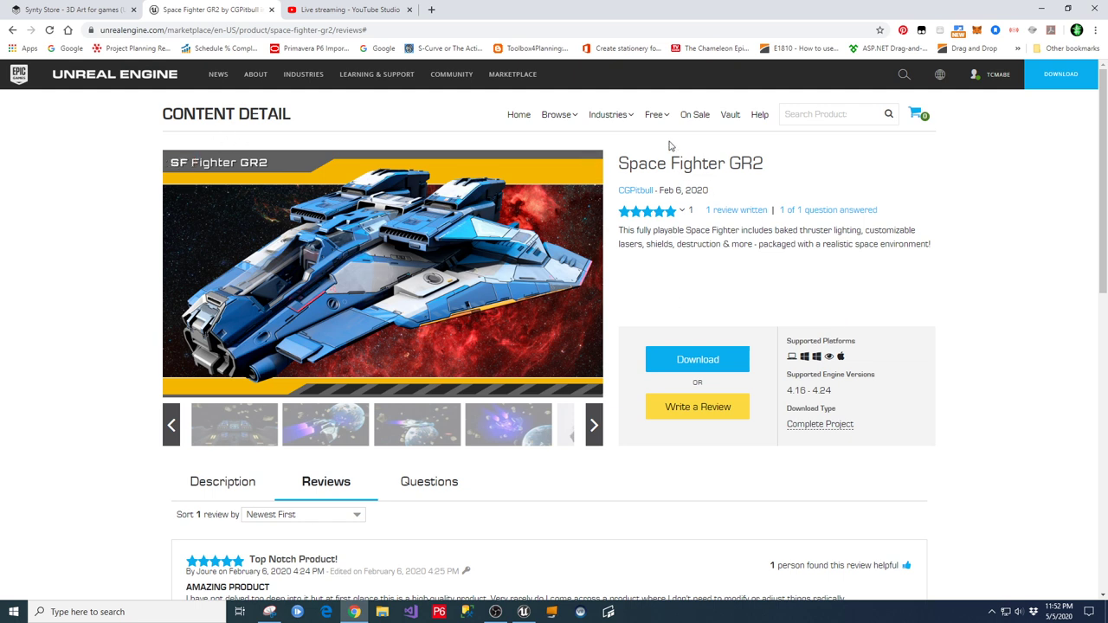
List the Free For The Month marketplace assets and open the Drivable Cars Basic Pack page.
{"action": "mouse_move", "coordinate": [659, 121]}
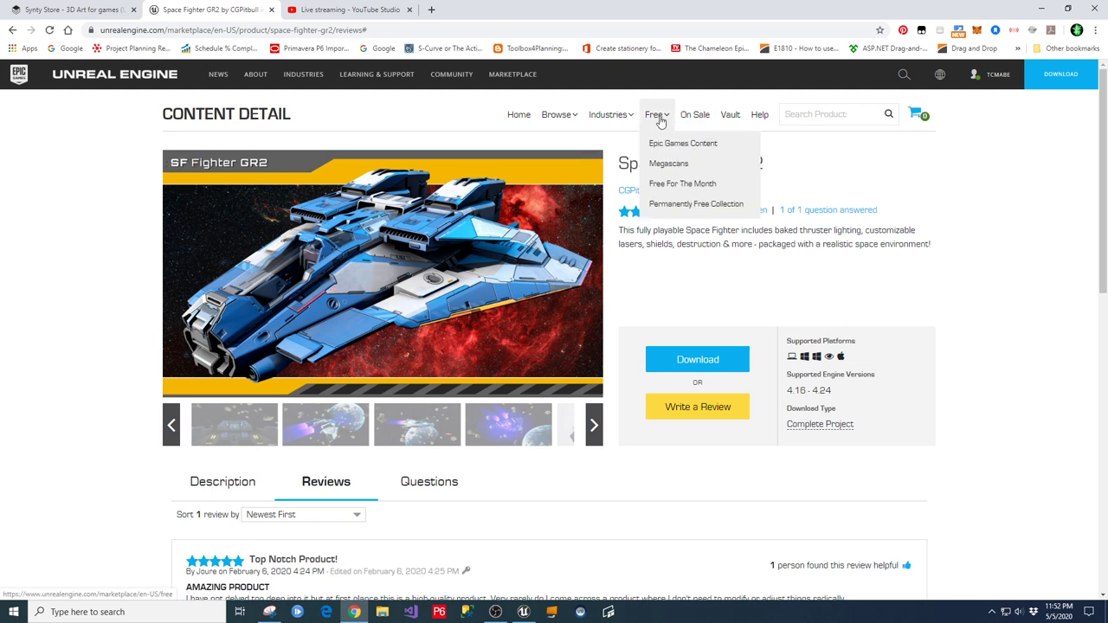
{"action": "left_click", "coordinate": [669, 186]}
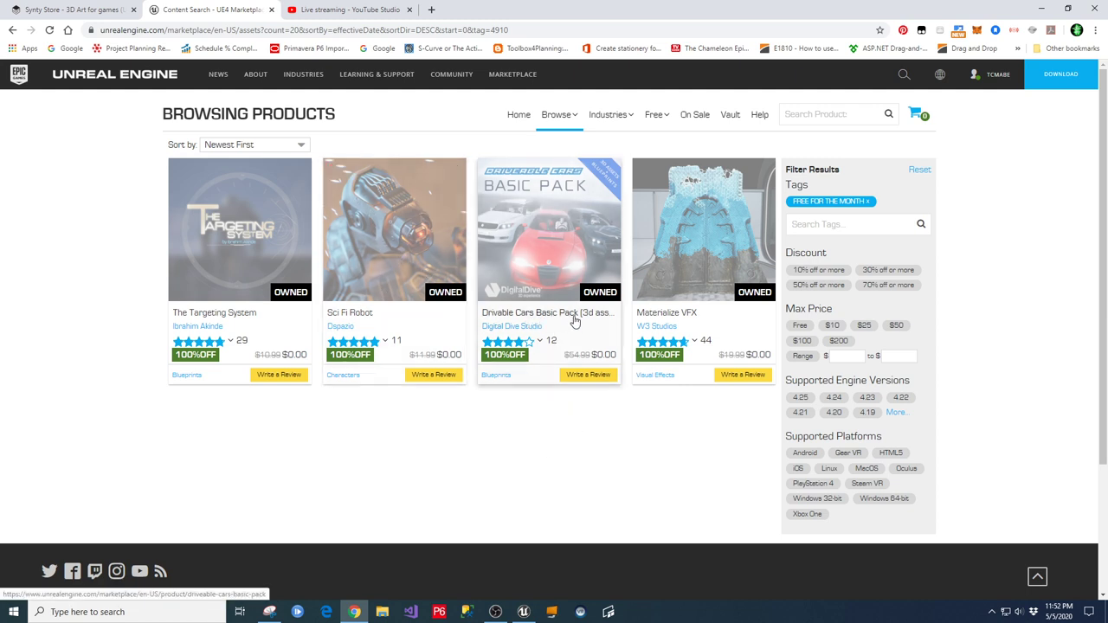
{"action": "mouse_move", "coordinate": [507, 345]}
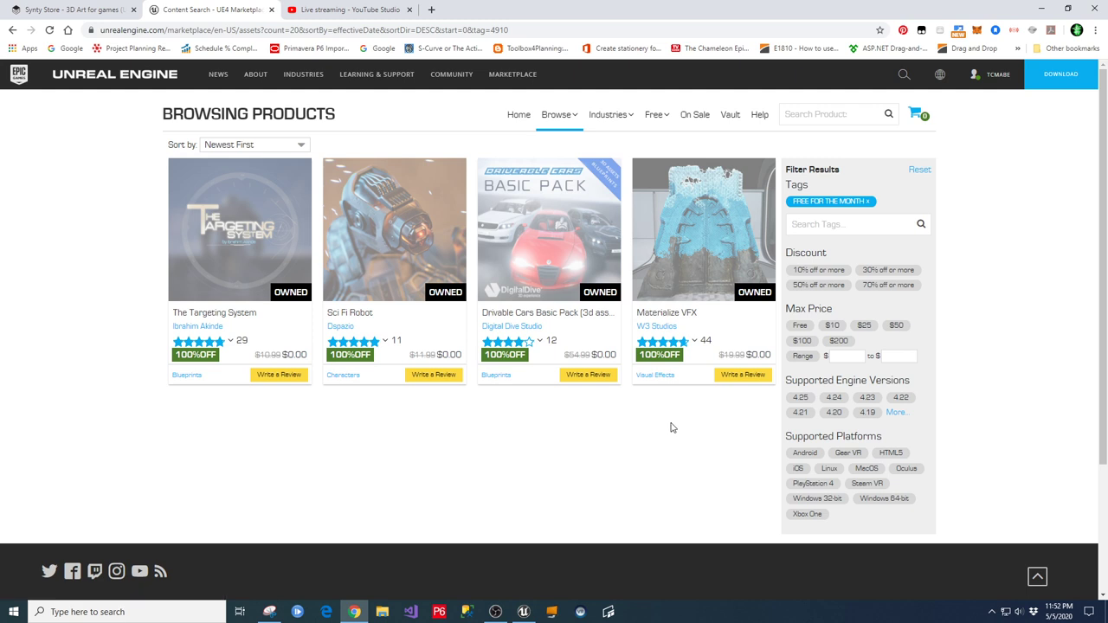
{"action": "left_click", "coordinate": [597, 313]}
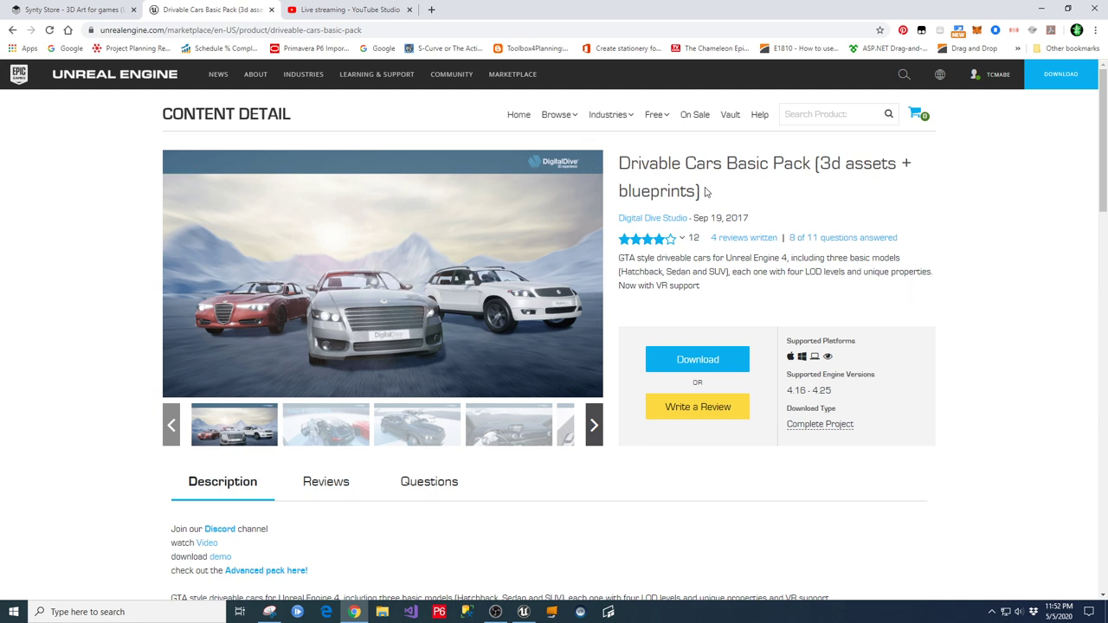
List the Permanently Free Collection and open the Vehicle Variety Pack product page.
{"action": "mouse_move", "coordinate": [659, 119]}
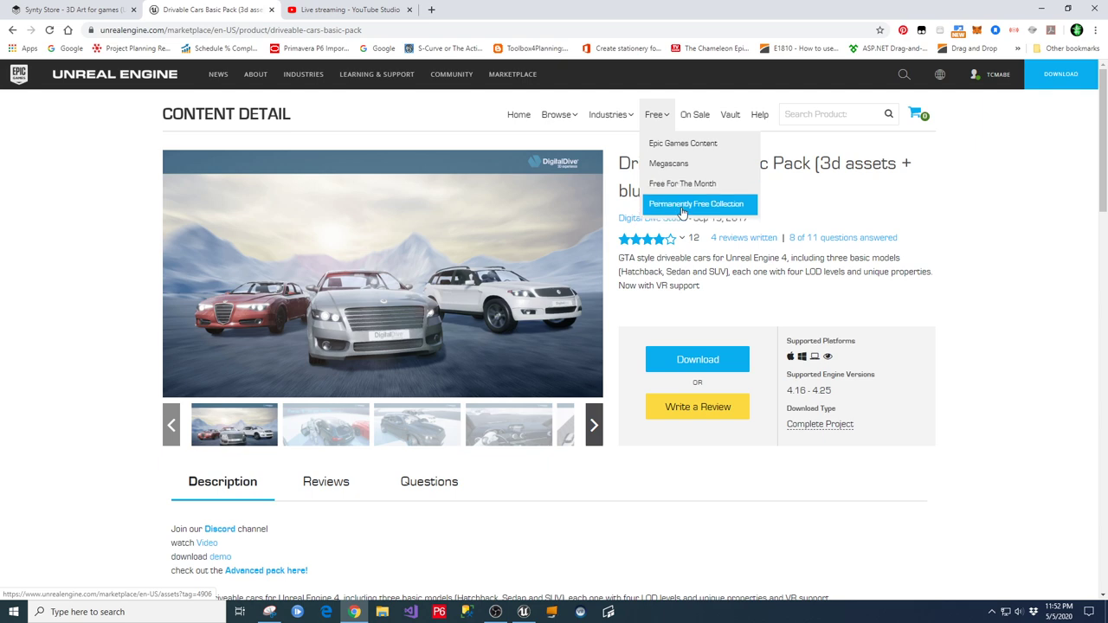
{"action": "left_click", "coordinate": [682, 208]}
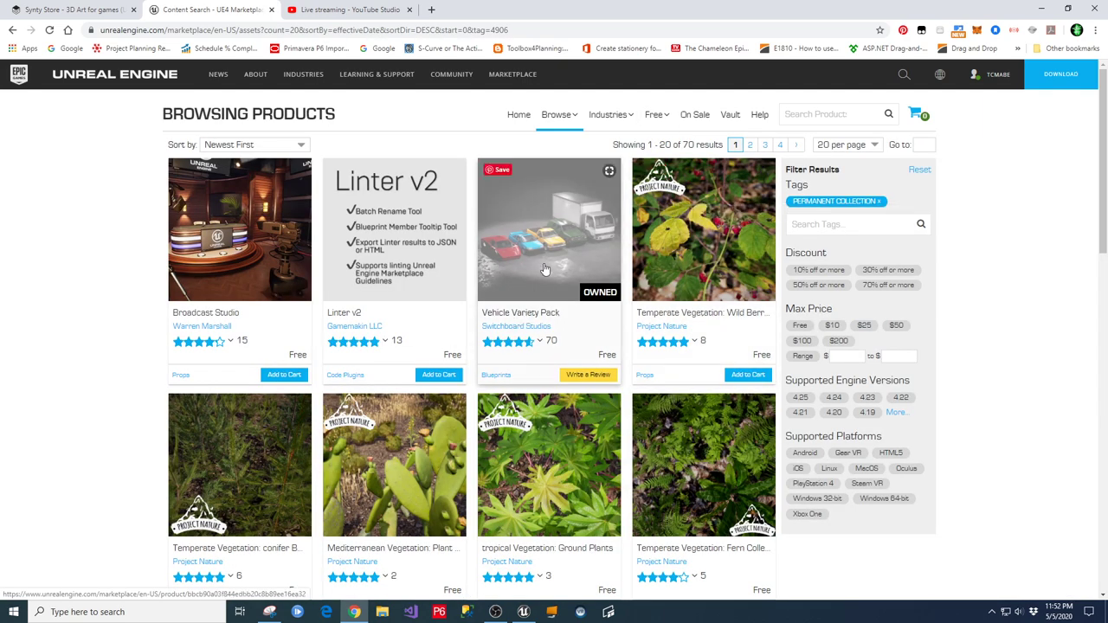
{"action": "mouse_move", "coordinate": [526, 377]}
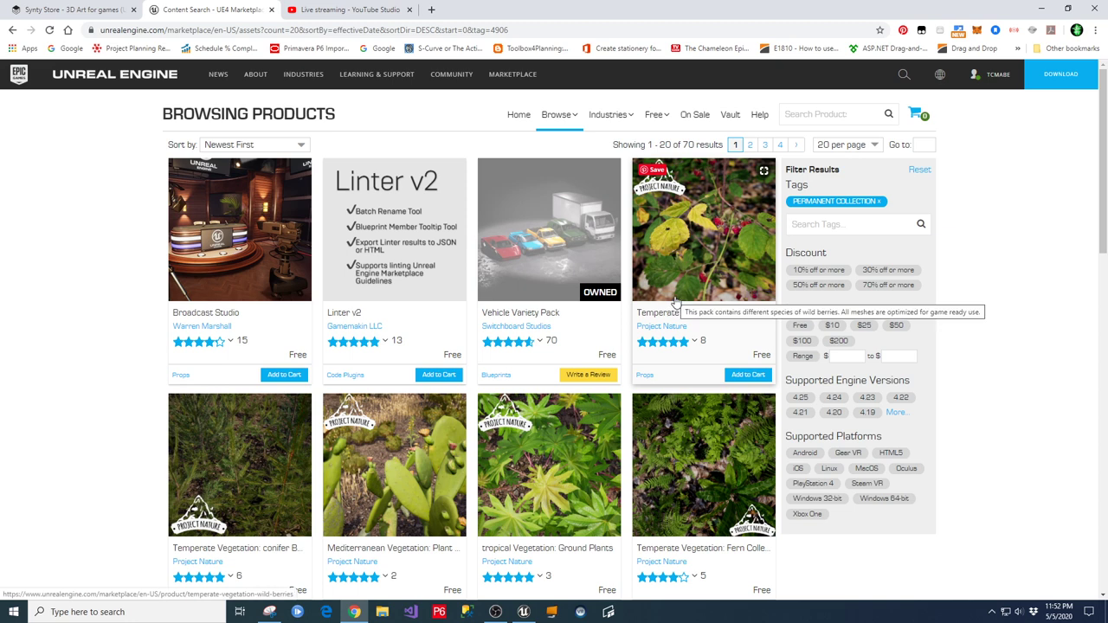
{"action": "left_click", "coordinate": [585, 196]}
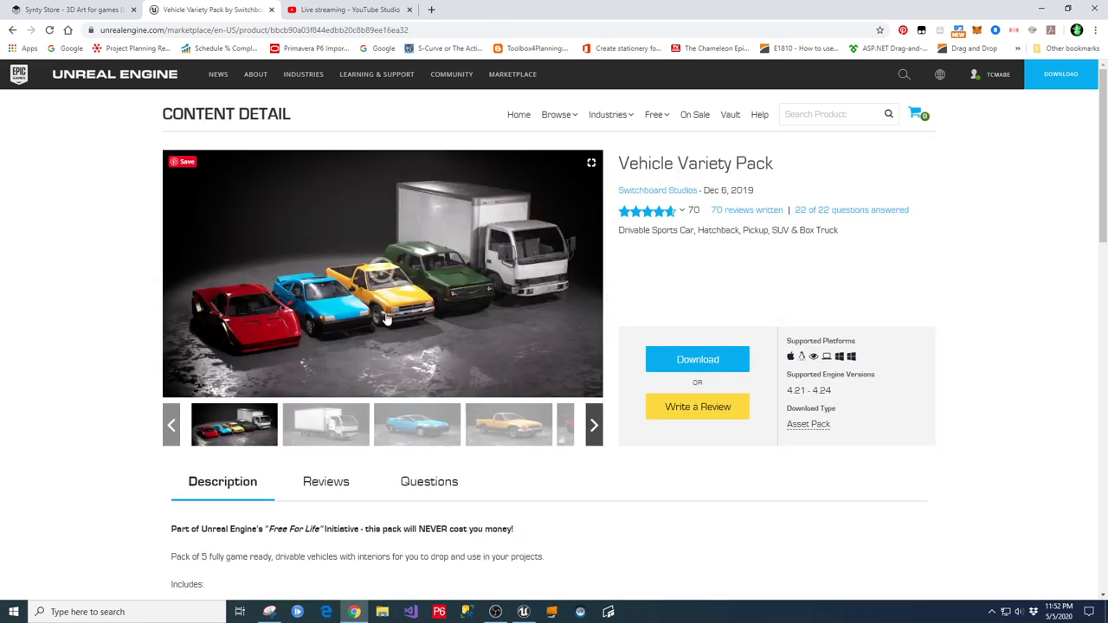
Look through the Vehicle Variety Pack gallery images of the box truck and the different cars.
{"action": "left_click", "coordinate": [551, 426]}
{"action": "left_click", "coordinate": [560, 425]}
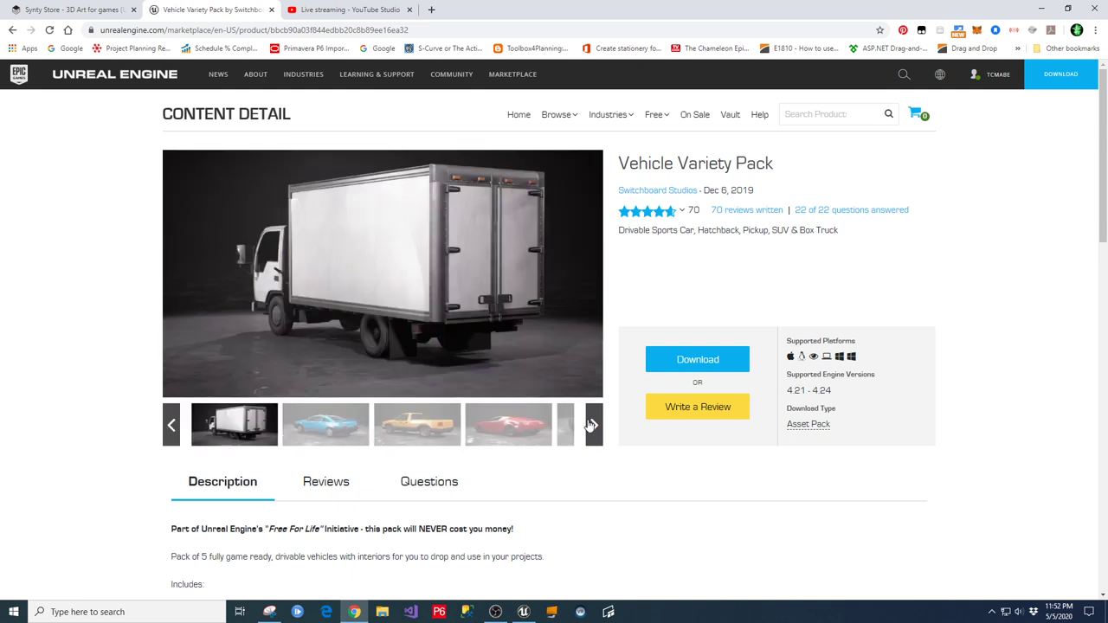
{"action": "left_click", "coordinate": [511, 434]}
{"action": "left_click", "coordinate": [446, 437]}
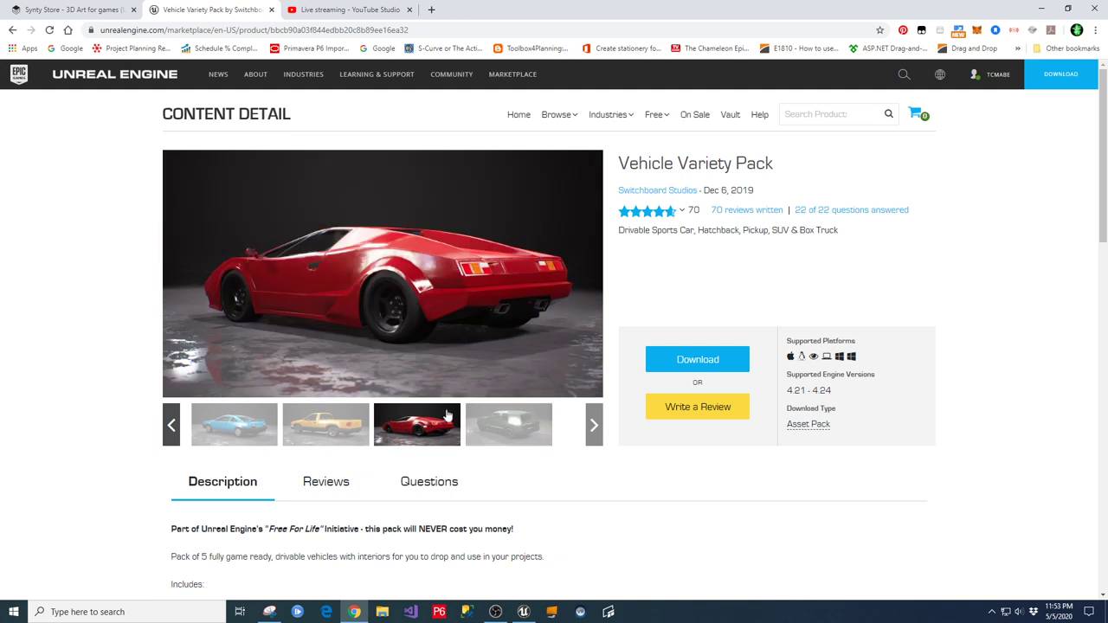
{"action": "left_click", "coordinate": [333, 424]}
{"action": "left_click", "coordinate": [256, 426]}
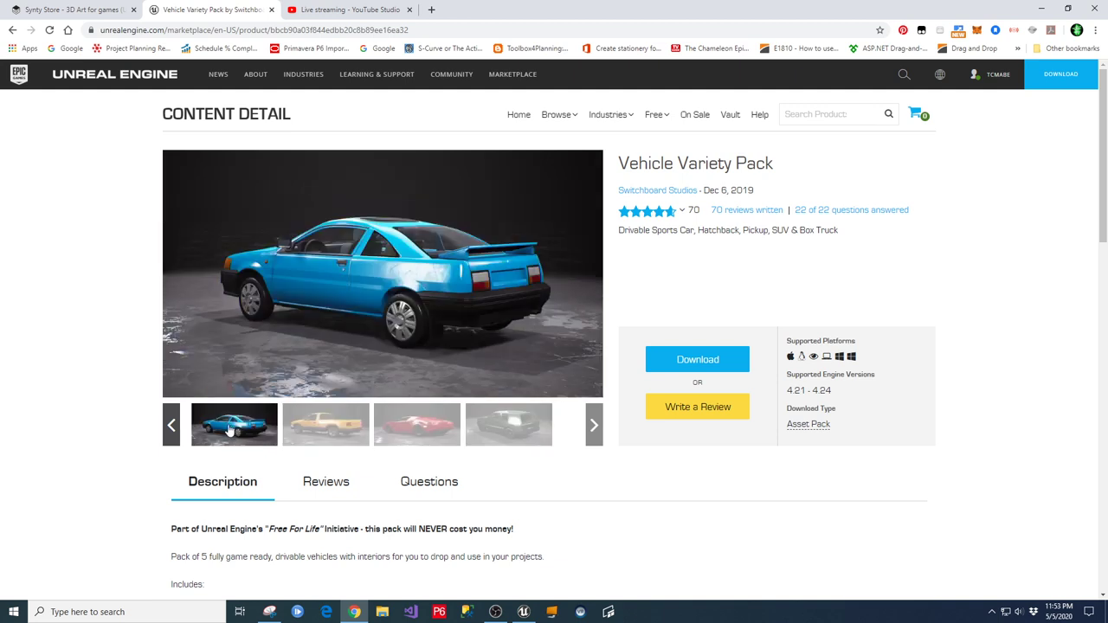
{"action": "left_click", "coordinate": [173, 425]}
{"action": "left_click", "coordinate": [219, 429]}
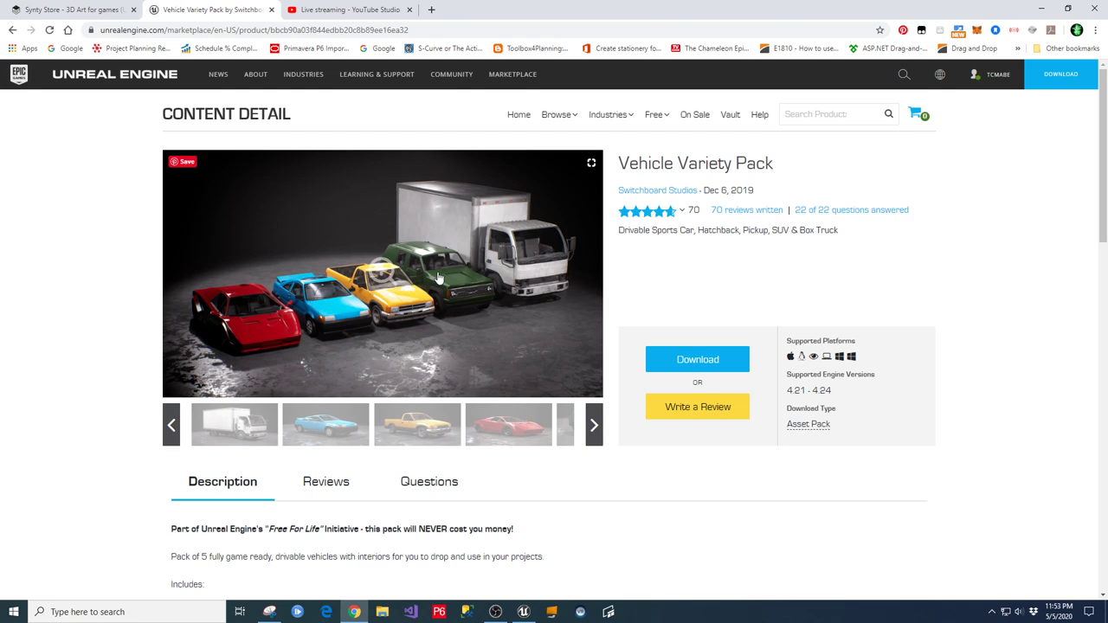
Switch to the Synty Store page and look over the Lockdown Sale banner, Top Assets and POLYGON Series packs.
{"action": "left_click", "coordinate": [74, 9]}
{"action": "scroll", "coordinate": [1068, 371], "scroll_direction": "down", "scroll_amount": 2}
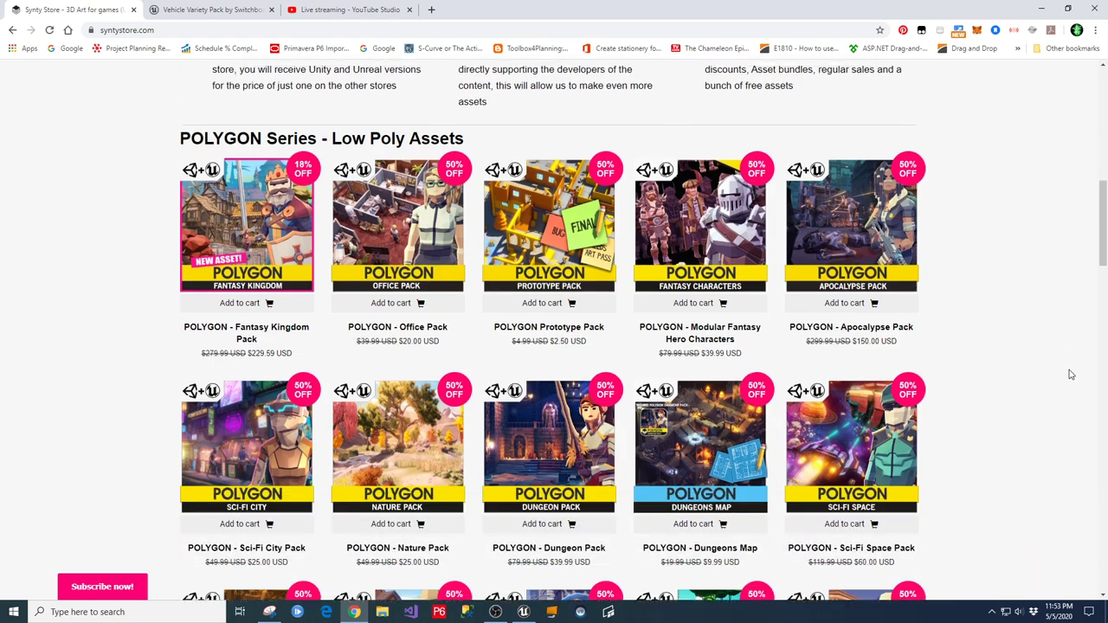
{"action": "scroll", "coordinate": [1021, 350], "scroll_direction": "up", "scroll_amount": 8}
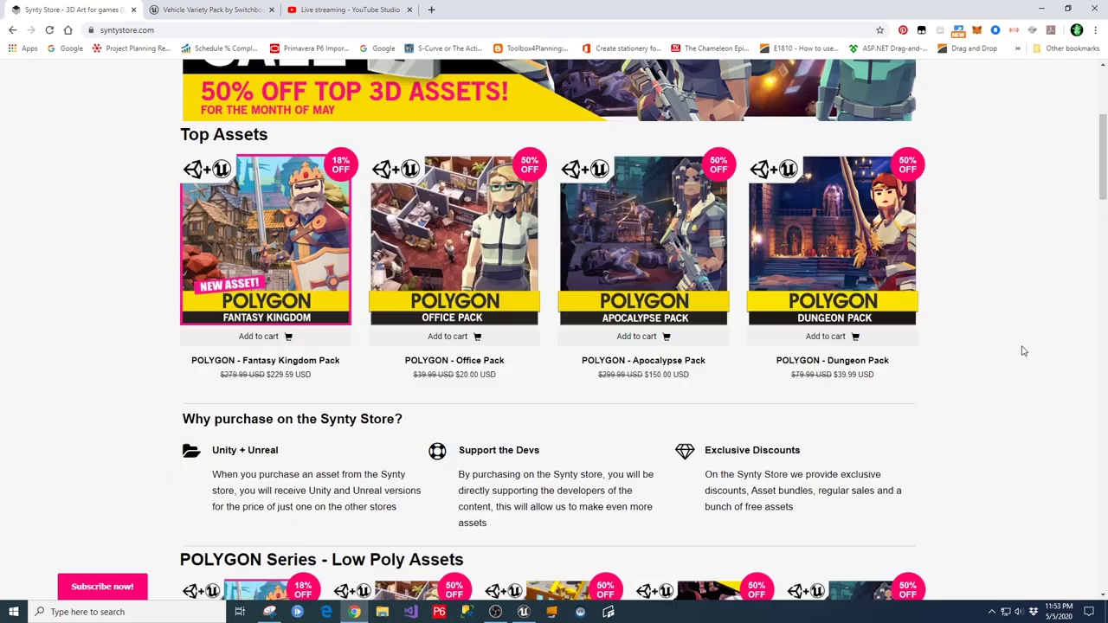
{"action": "scroll", "coordinate": [1056, 348], "scroll_direction": "down", "scroll_amount": 1}
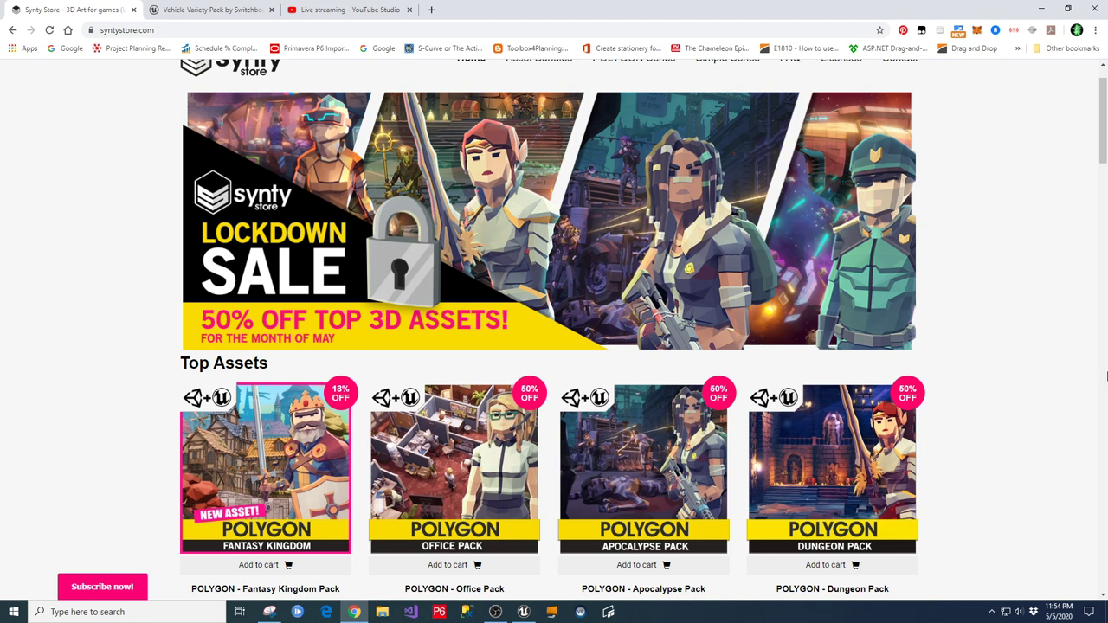
{"action": "scroll", "coordinate": [949, 309], "scroll_direction": "up", "scroll_amount": 1}
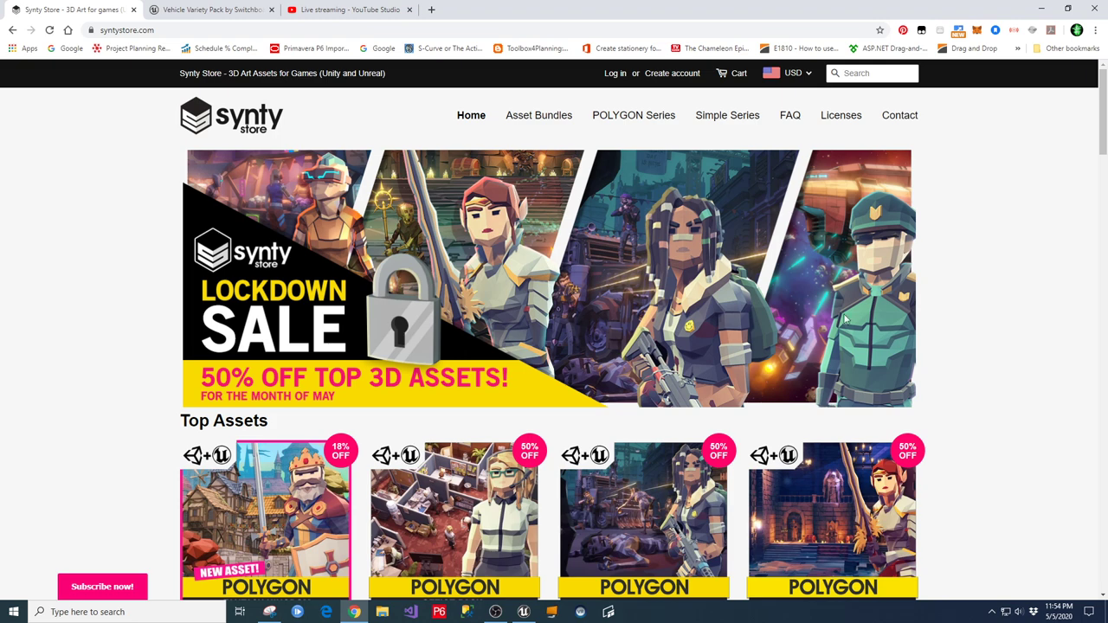
Return to the Unreal Engine Marketplace page and show the Free For The Month assets again.
{"action": "left_click", "coordinate": [208, 10]}
{"action": "mouse_move", "coordinate": [613, 143]}
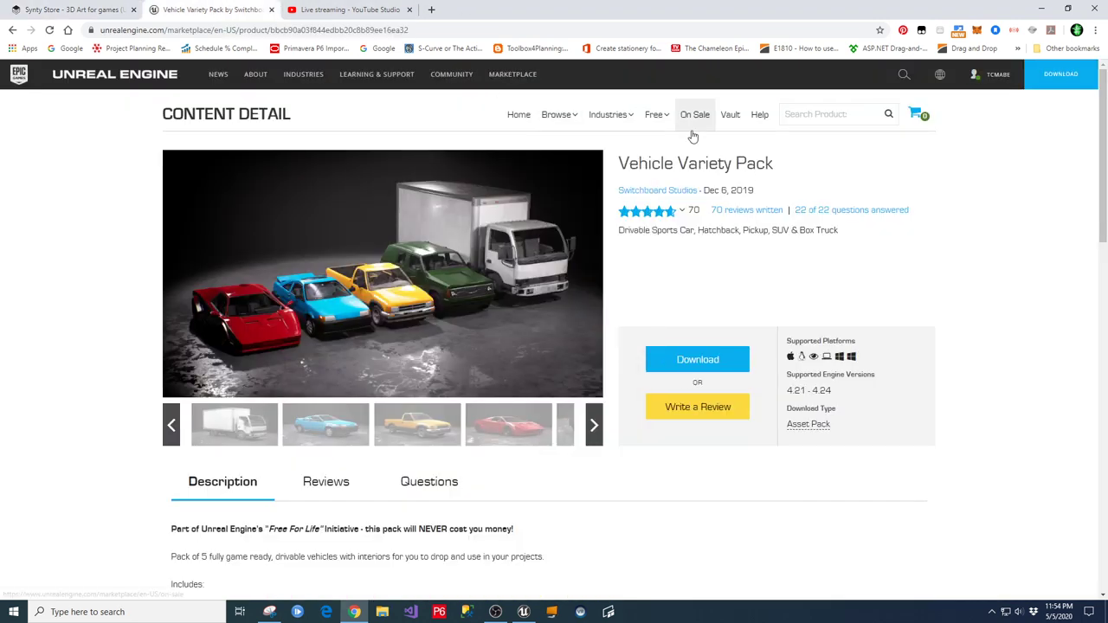
{"action": "mouse_move", "coordinate": [655, 114]}
{"action": "left_click", "coordinate": [683, 194]}
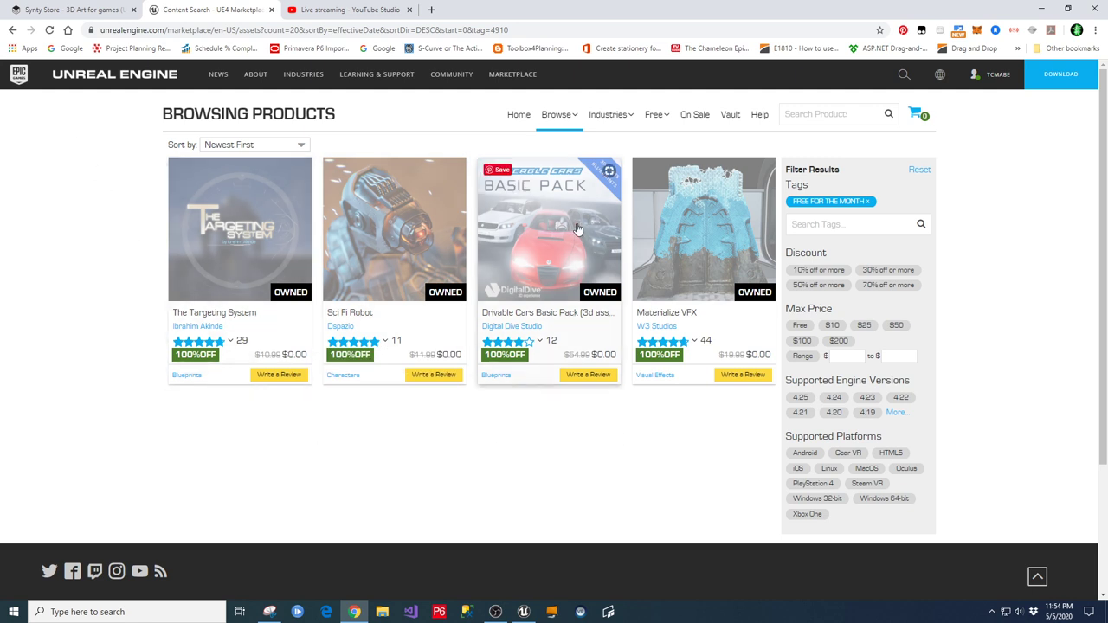
Switch to the Epic Games Launcher and browse its Learn content down to the Engine Feature Samples.
{"action": "left_click", "coordinate": [992, 610]}
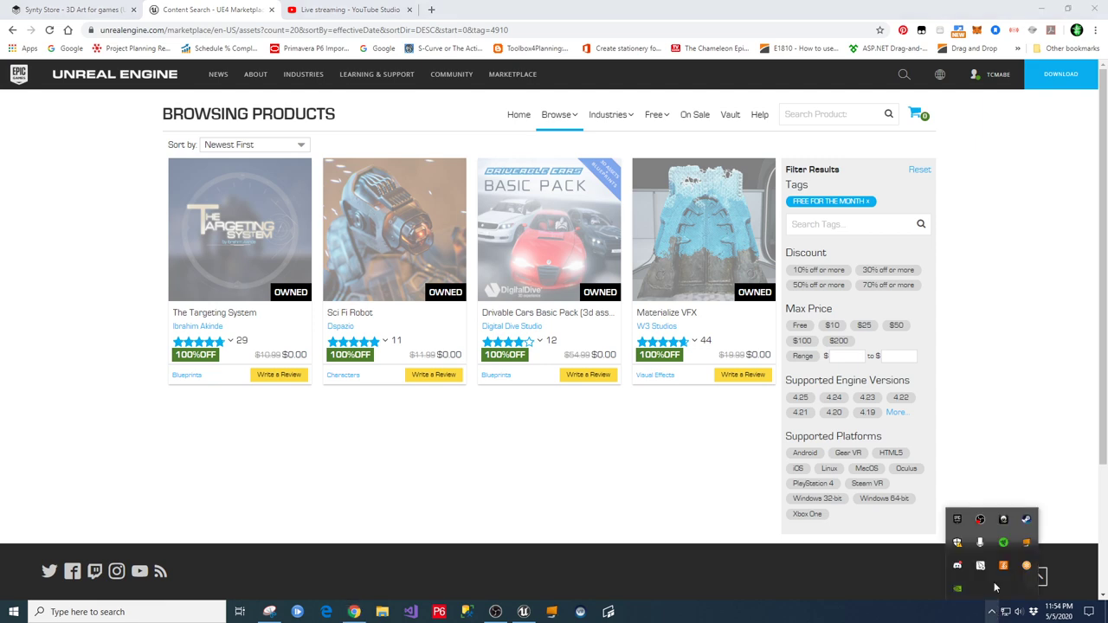
{"action": "left_click", "coordinate": [958, 521]}
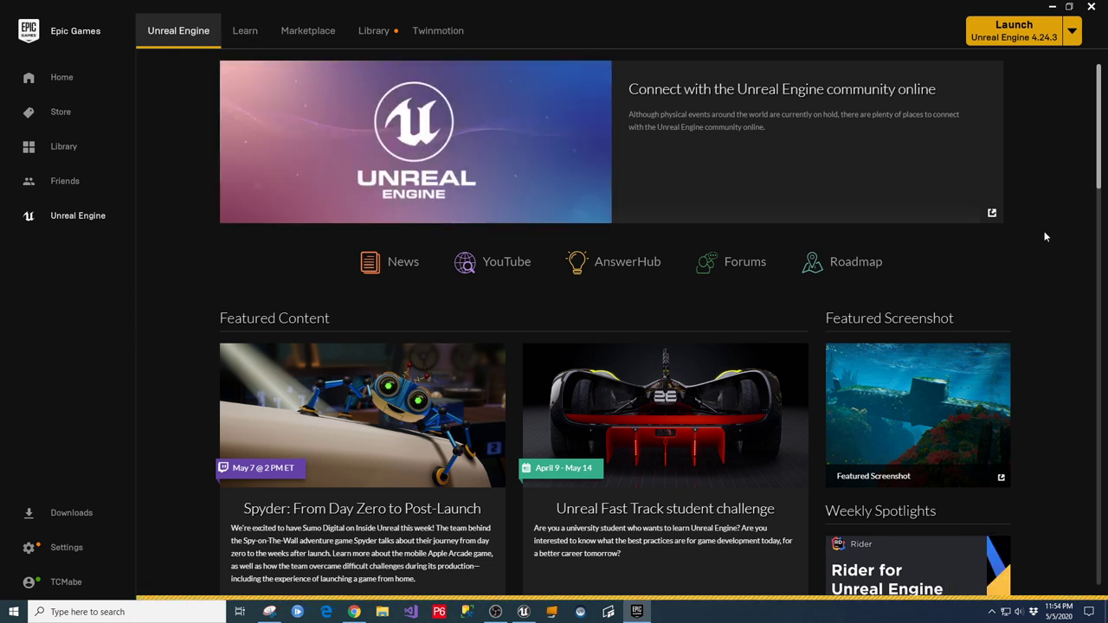
{"action": "left_click", "coordinate": [245, 31]}
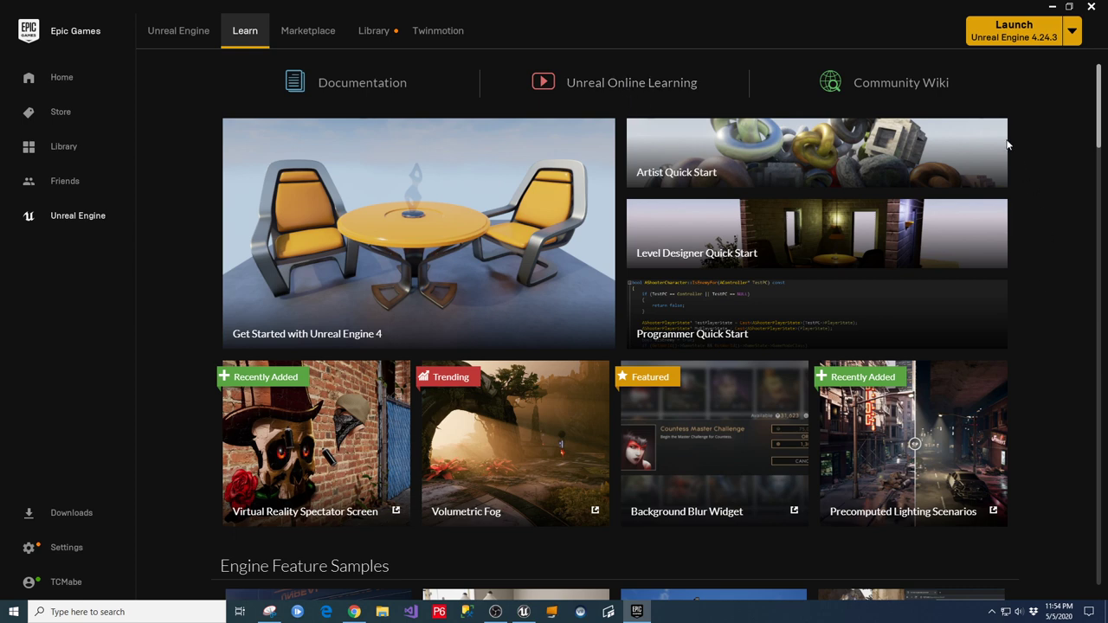
{"action": "scroll", "coordinate": [1065, 436], "scroll_direction": "down", "scroll_amount": 1}
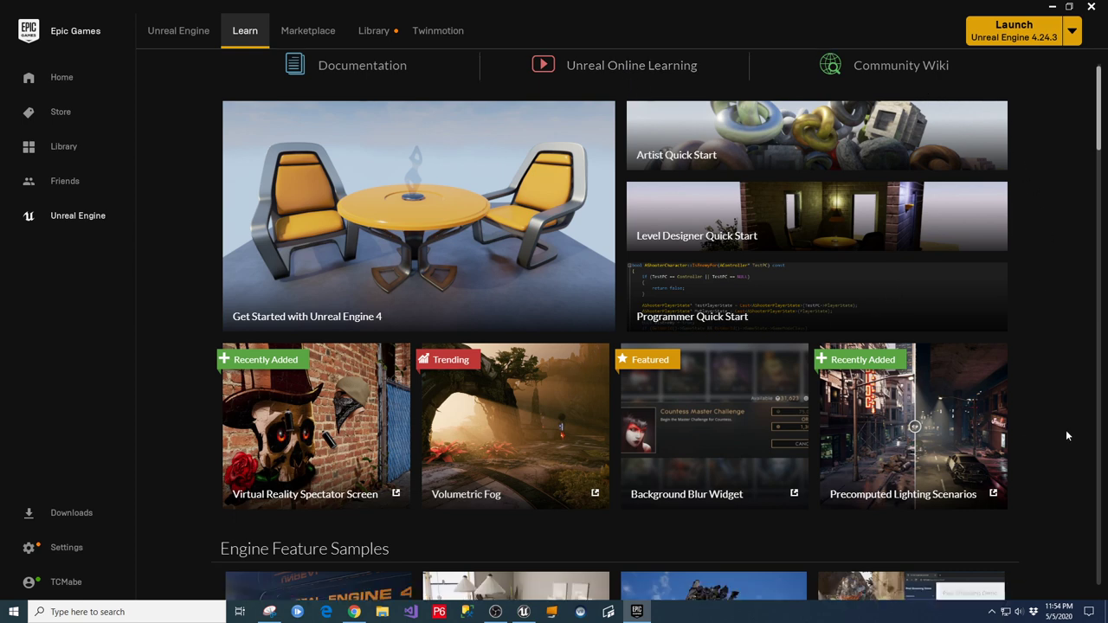
{"action": "scroll", "coordinate": [1067, 435], "scroll_direction": "down", "scroll_amount": 3}
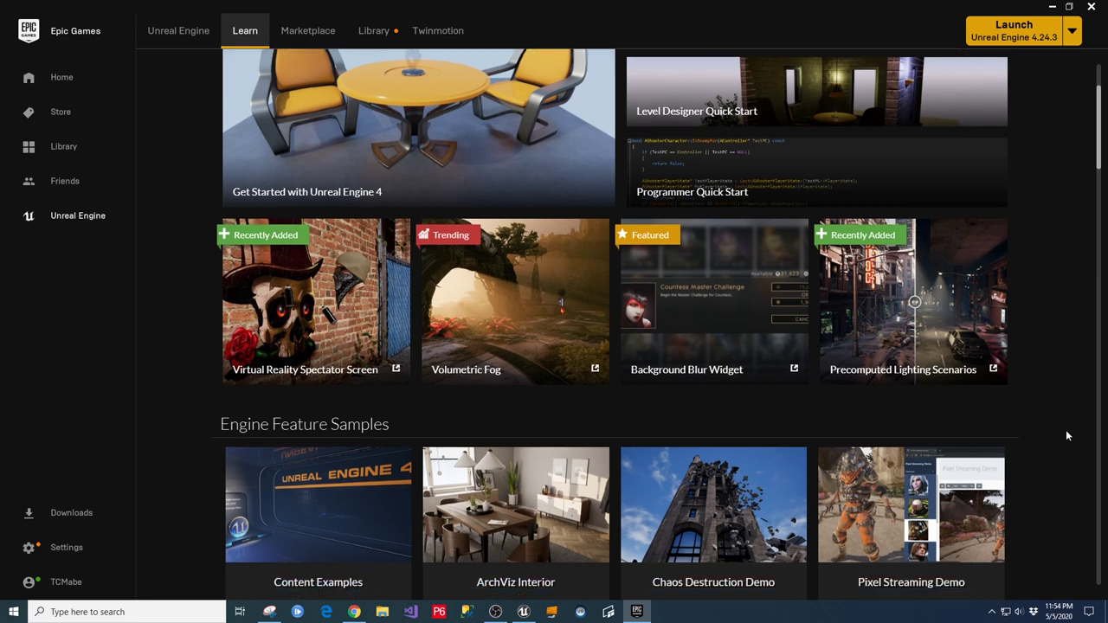
{"action": "scroll", "coordinate": [1066, 436], "scroll_direction": "down", "scroll_amount": 5}
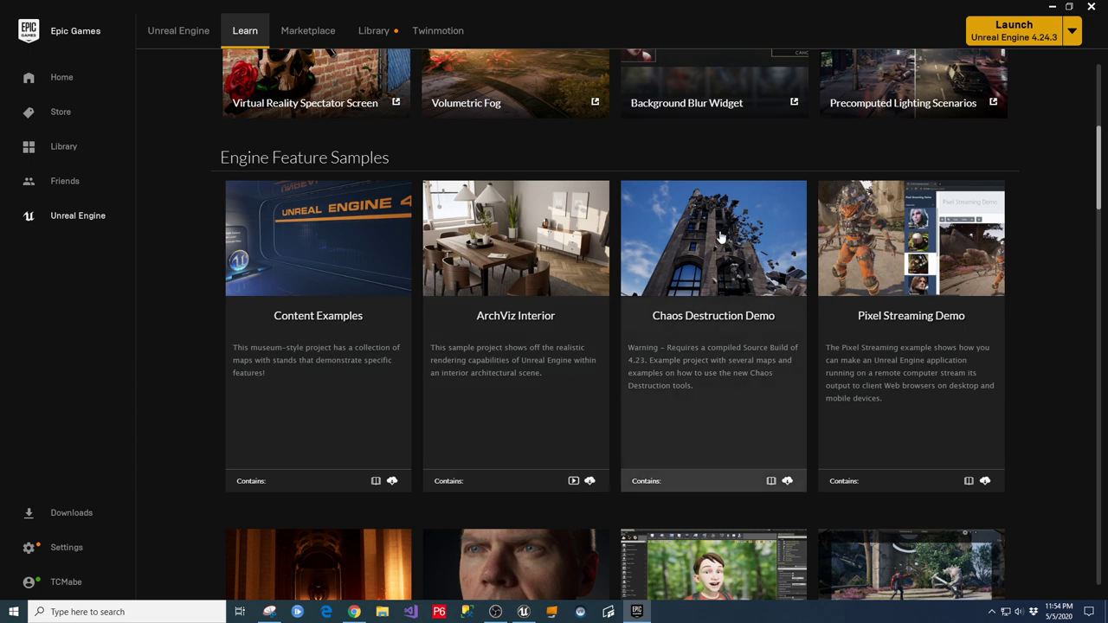
Look through the remaining Engine Feature Samples, the Games samples and the Community Contributions in the Learn content.
{"action": "scroll", "coordinate": [1081, 385], "scroll_direction": "down", "scroll_amount": 1}
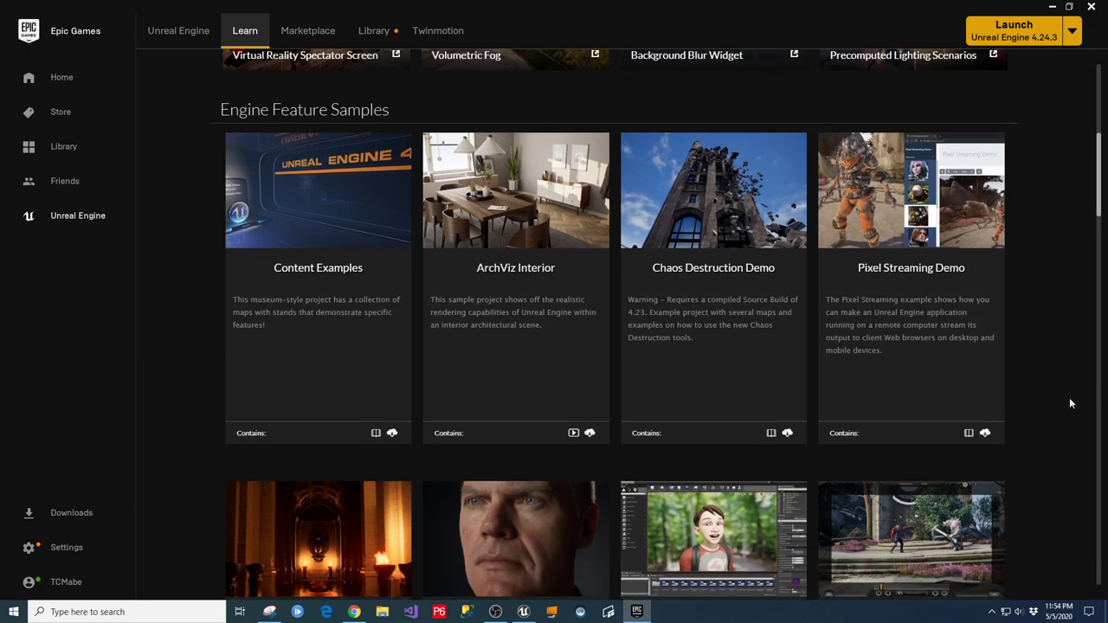
{"action": "scroll", "coordinate": [1066, 418], "scroll_direction": "down", "scroll_amount": 5}
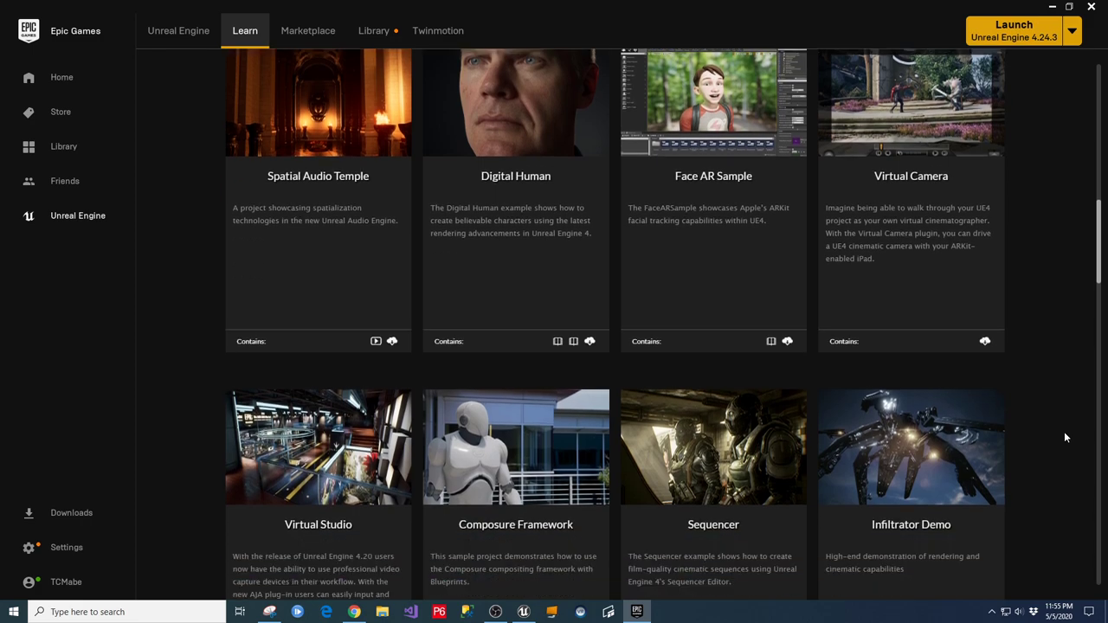
{"action": "scroll", "coordinate": [1065, 437], "scroll_direction": "down", "scroll_amount": 4}
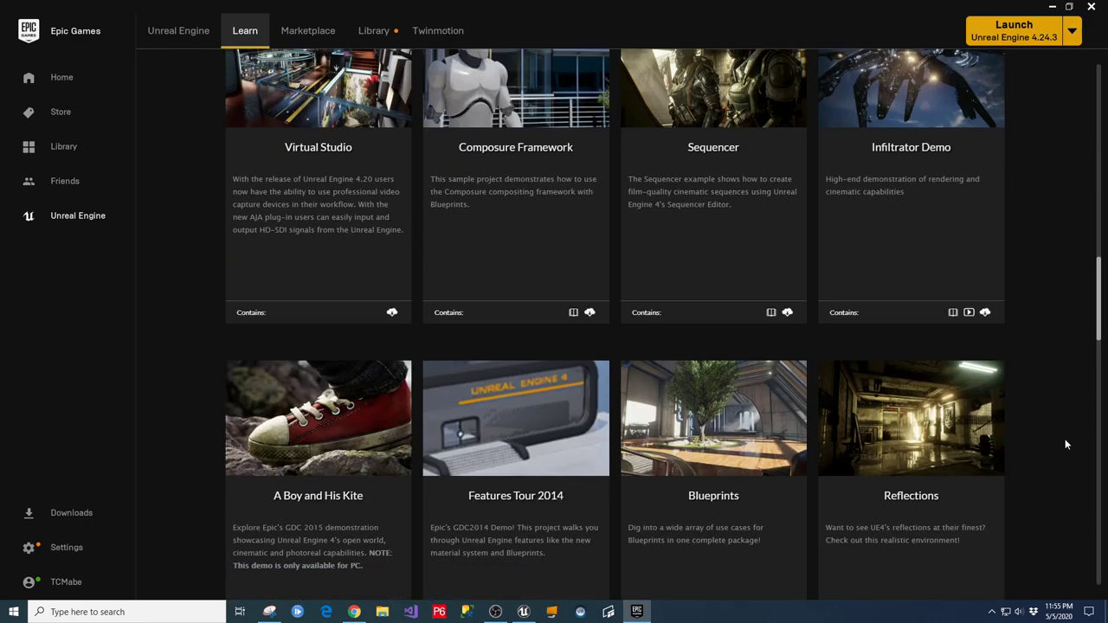
{"action": "scroll", "coordinate": [1065, 444], "scroll_direction": "down", "scroll_amount": 7}
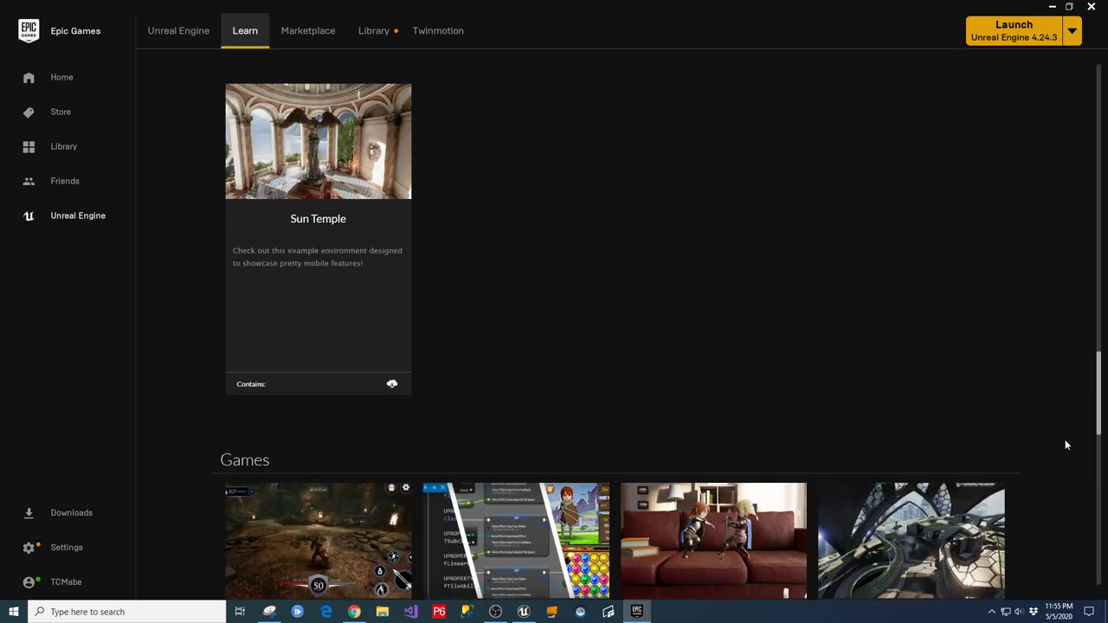
{"action": "scroll", "coordinate": [1065, 445], "scroll_direction": "down", "scroll_amount": 3}
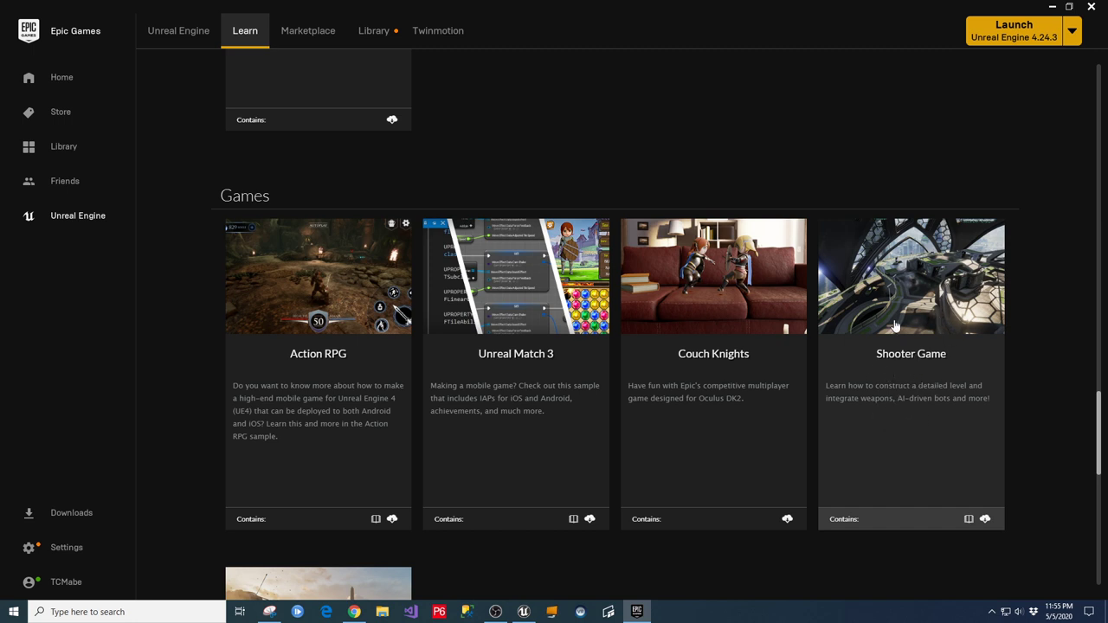
{"action": "scroll", "coordinate": [1044, 393], "scroll_direction": "down", "scroll_amount": 1}
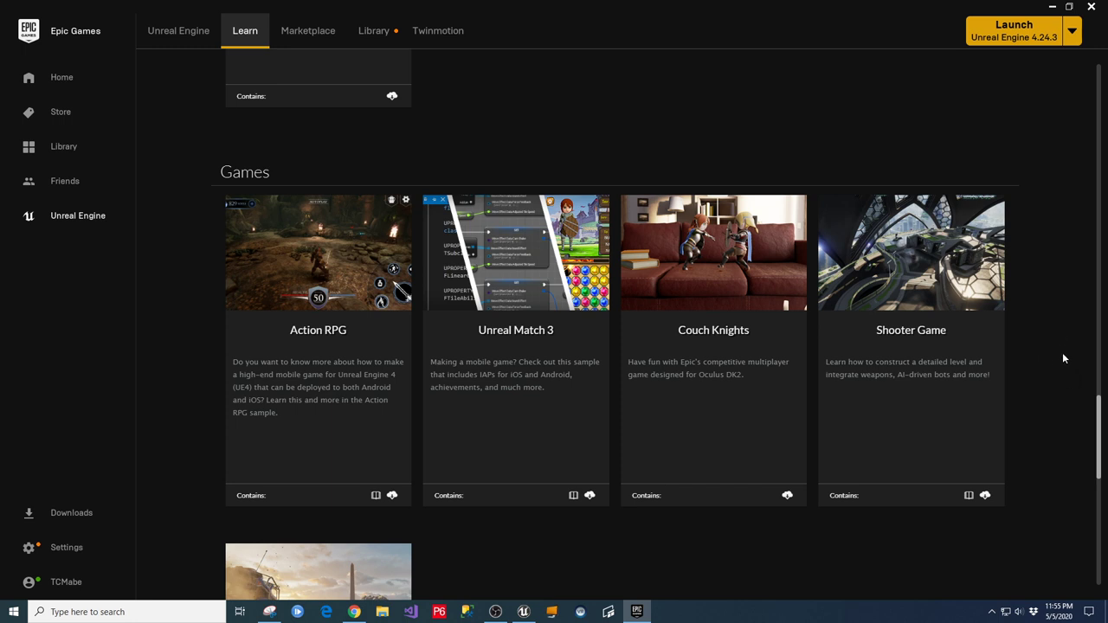
{"action": "scroll", "coordinate": [709, 447], "scroll_direction": "down", "scroll_amount": 3}
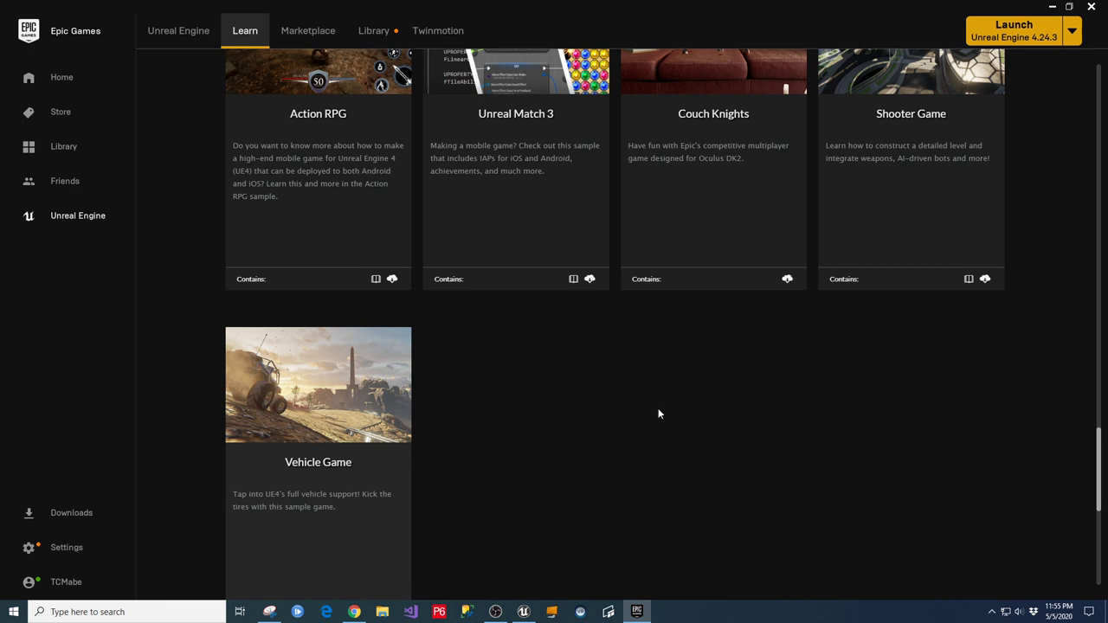
{"action": "scroll", "coordinate": [702, 485], "scroll_direction": "down", "scroll_amount": 6}
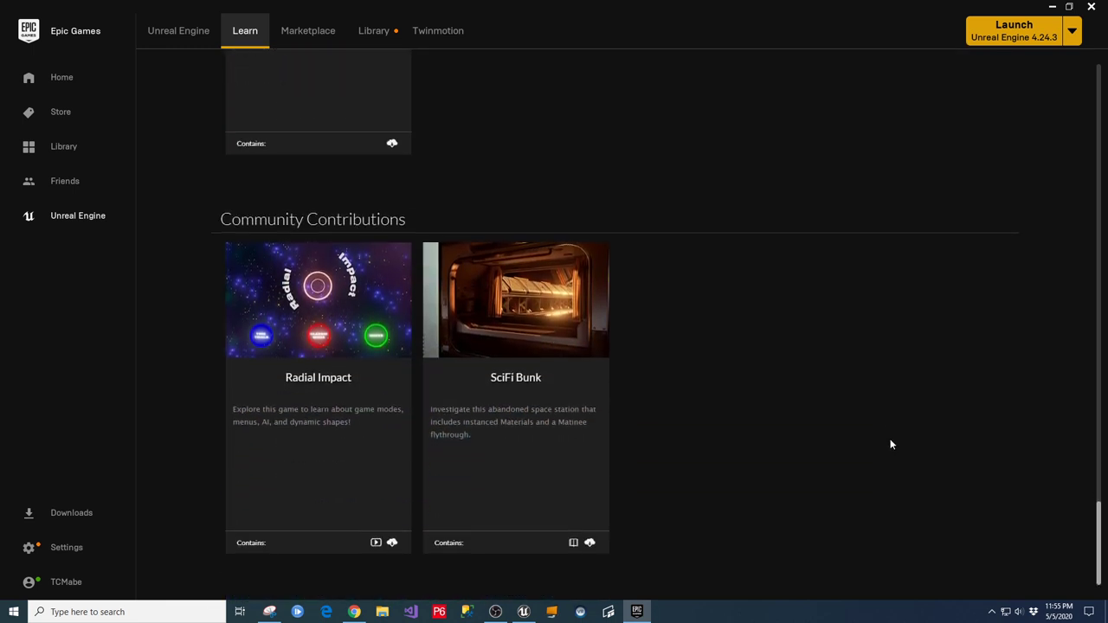
Go back over the Games and Engine Feature Samples up to the Documentation and Unreal Online Learning links.
{"action": "scroll", "coordinate": [876, 440], "scroll_direction": "up", "scroll_amount": 9}
{"action": "scroll", "coordinate": [877, 447], "scroll_direction": "up", "scroll_amount": 1}
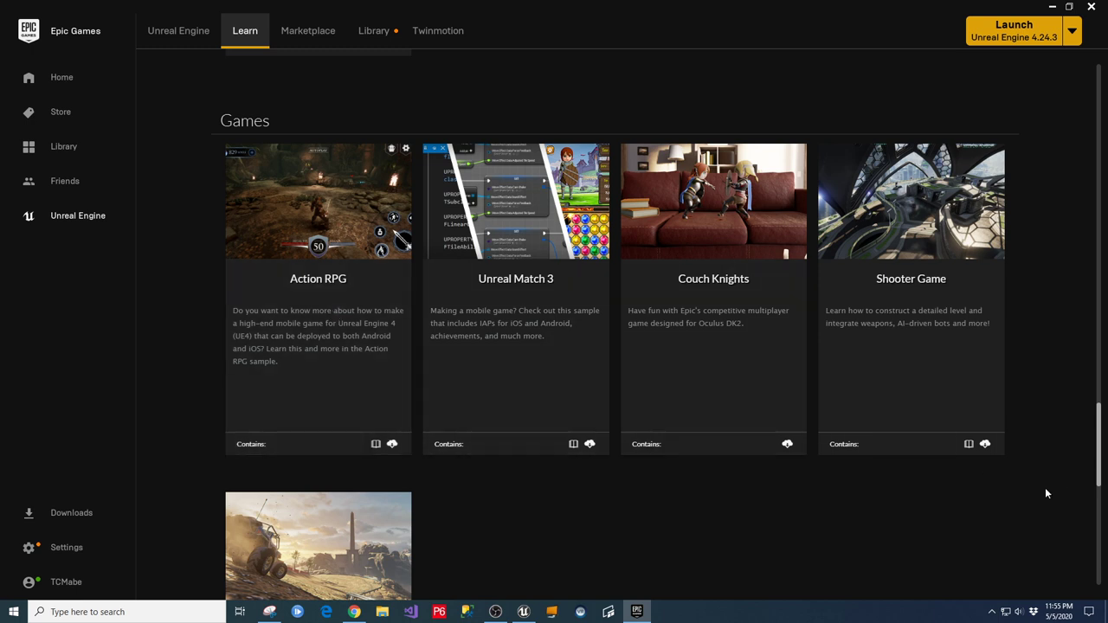
{"action": "scroll", "coordinate": [1045, 492], "scroll_direction": "up", "scroll_amount": 1}
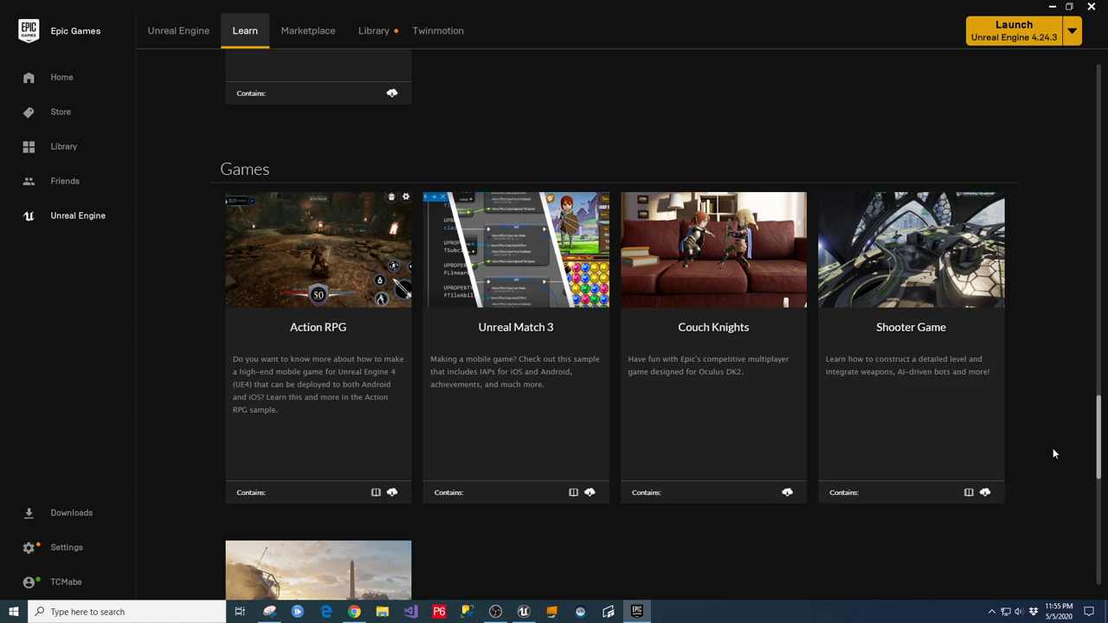
{"action": "scroll", "coordinate": [1038, 454], "scroll_direction": "up", "scroll_amount": 5}
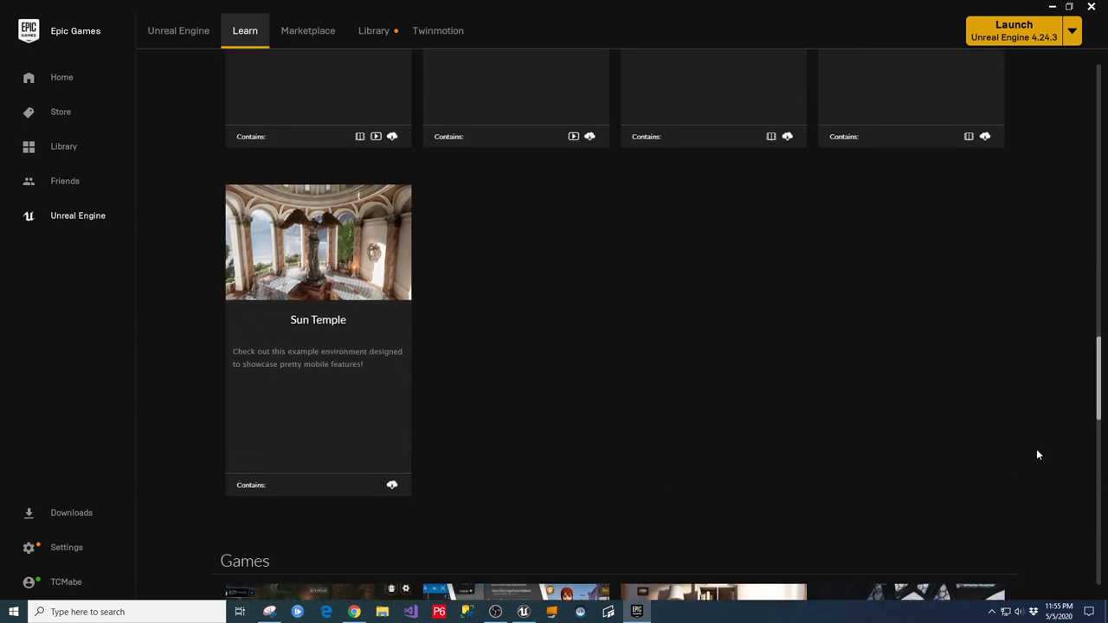
{"action": "scroll", "coordinate": [1038, 454], "scroll_direction": "up", "scroll_amount": 8}
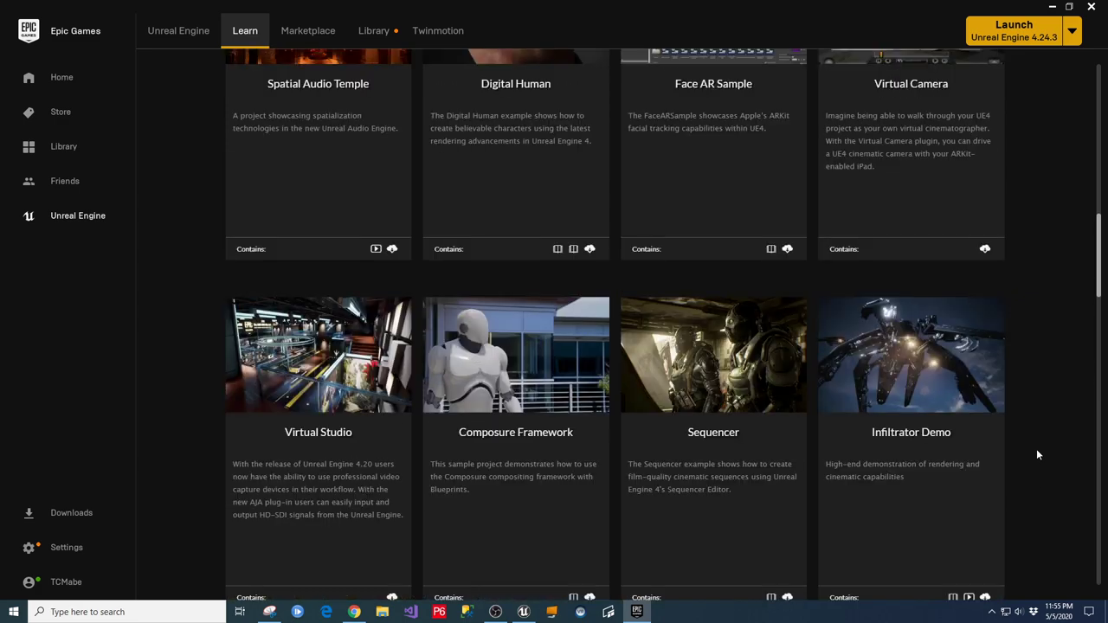
{"action": "scroll", "coordinate": [1036, 451], "scroll_direction": "up", "scroll_amount": 2}
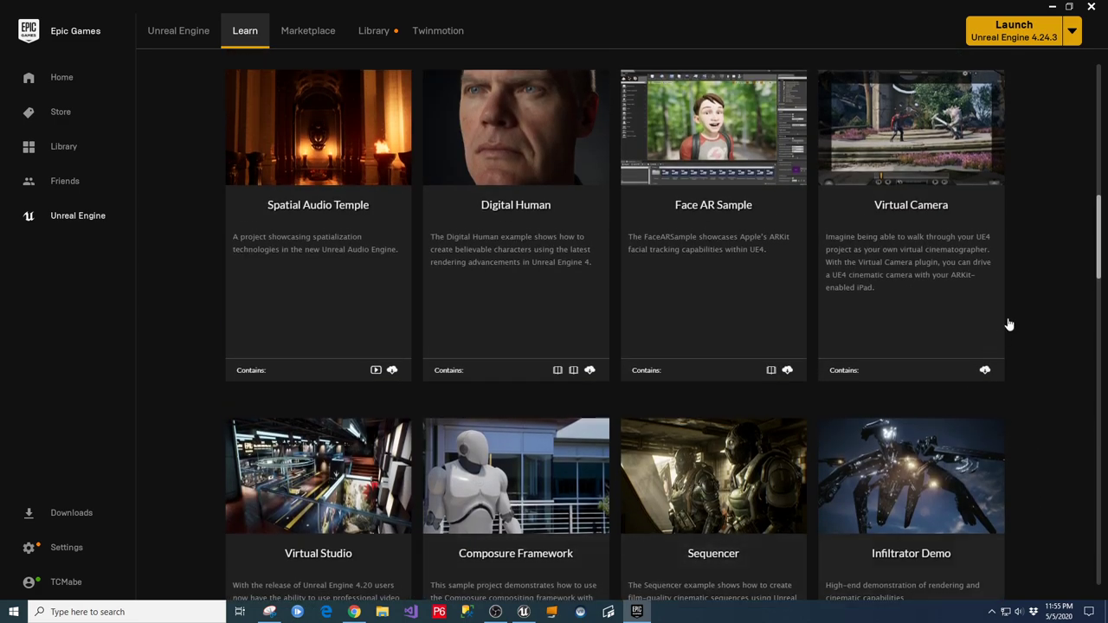
{"action": "scroll", "coordinate": [1048, 322], "scroll_direction": "up", "scroll_amount": 5}
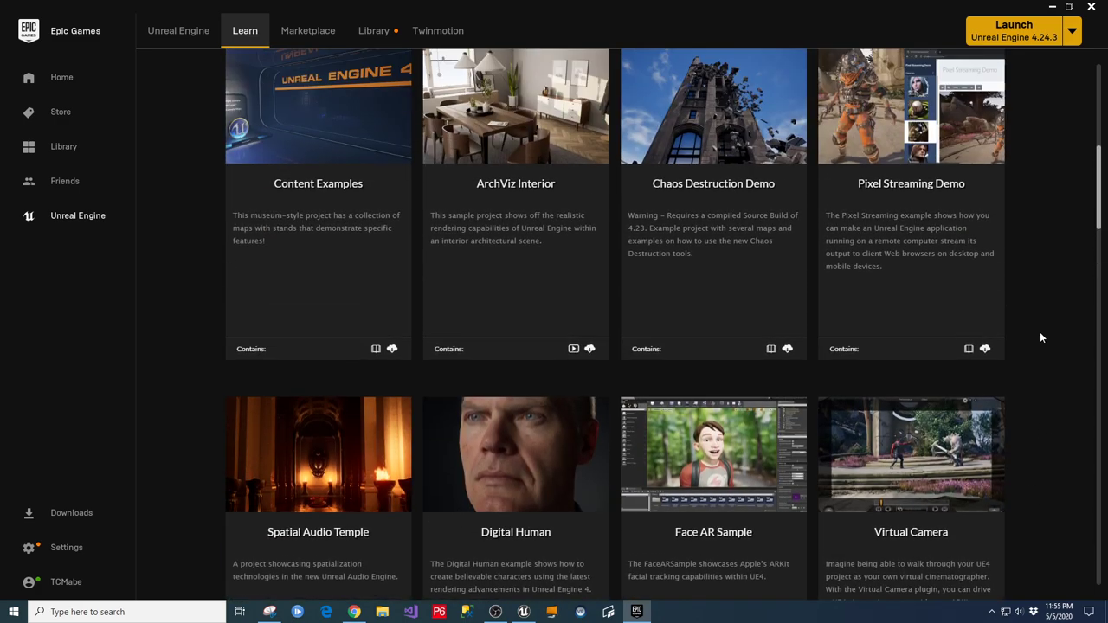
{"action": "scroll", "coordinate": [1041, 337], "scroll_direction": "up", "scroll_amount": 8}
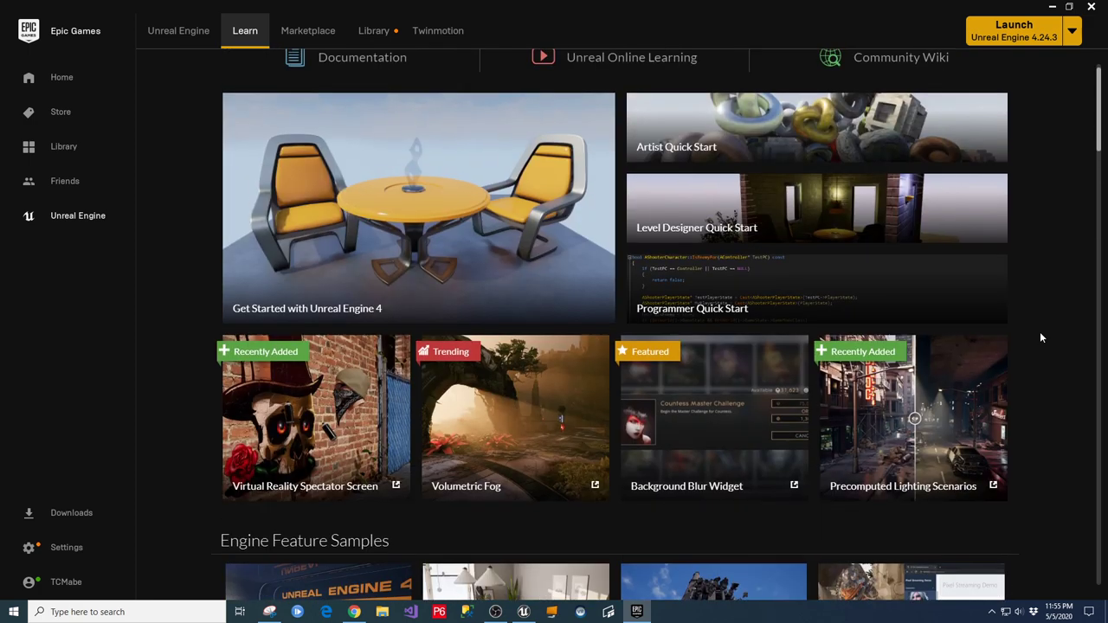
{"action": "scroll", "coordinate": [1041, 337], "scroll_direction": "up", "scroll_amount": 1}
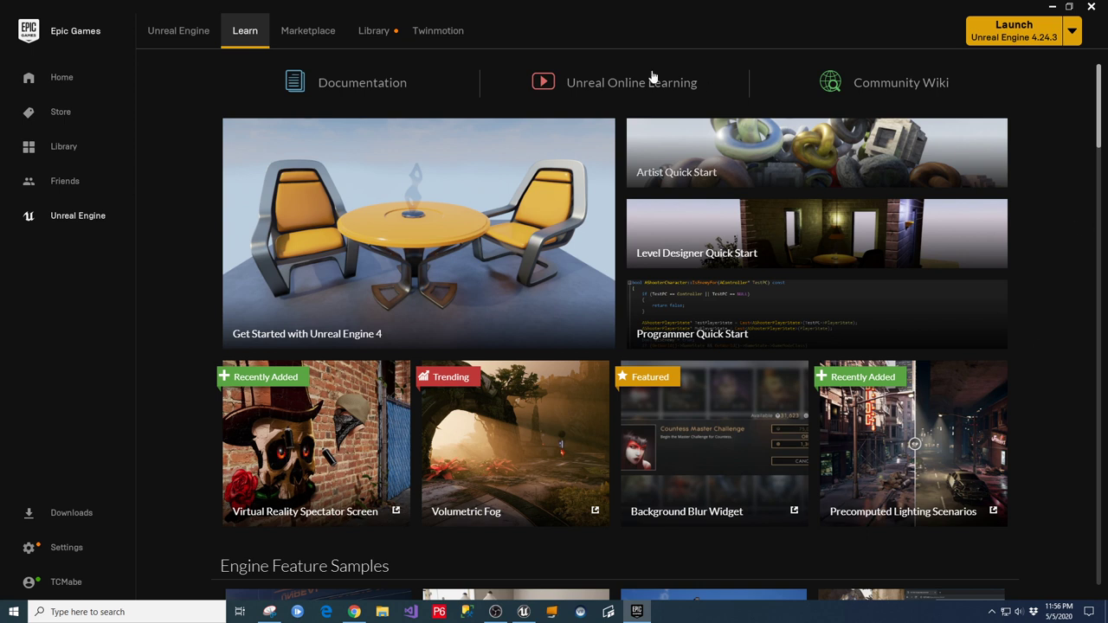
Open the Marketplace's Permanently Free Collection and look over its first page of free products.
{"action": "left_click", "coordinate": [310, 35]}
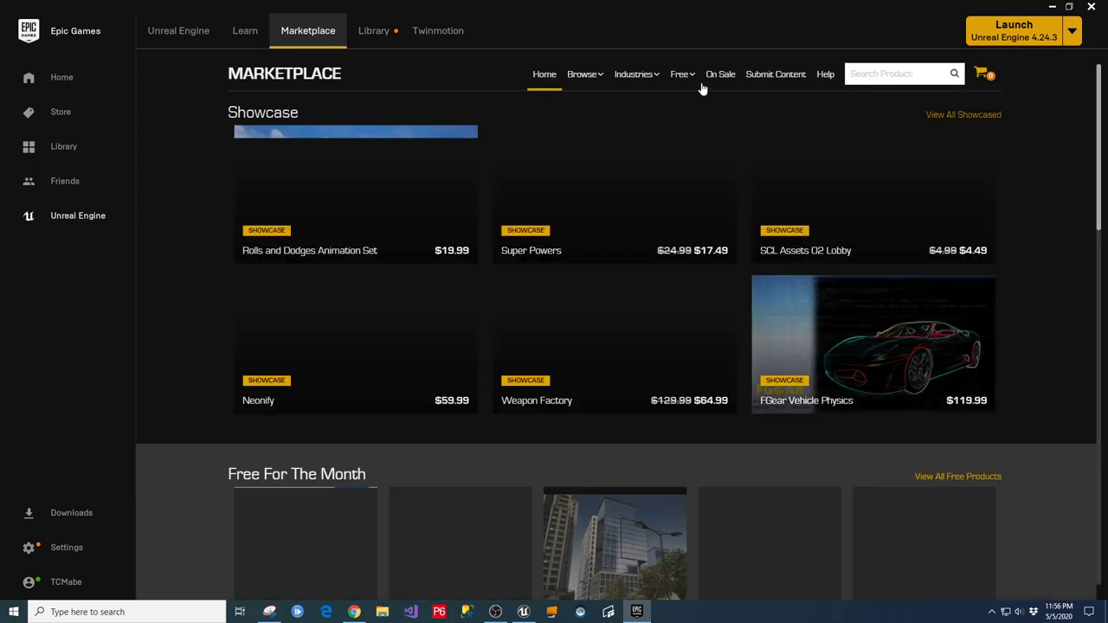
{"action": "mouse_move", "coordinate": [692, 80]}
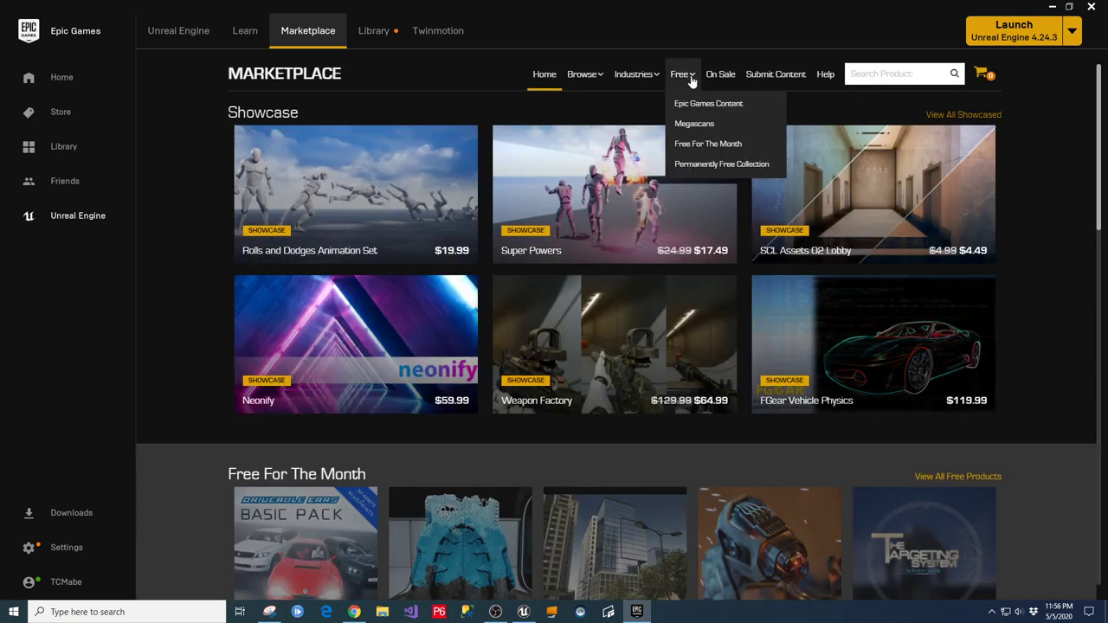
{"action": "left_click", "coordinate": [700, 167]}
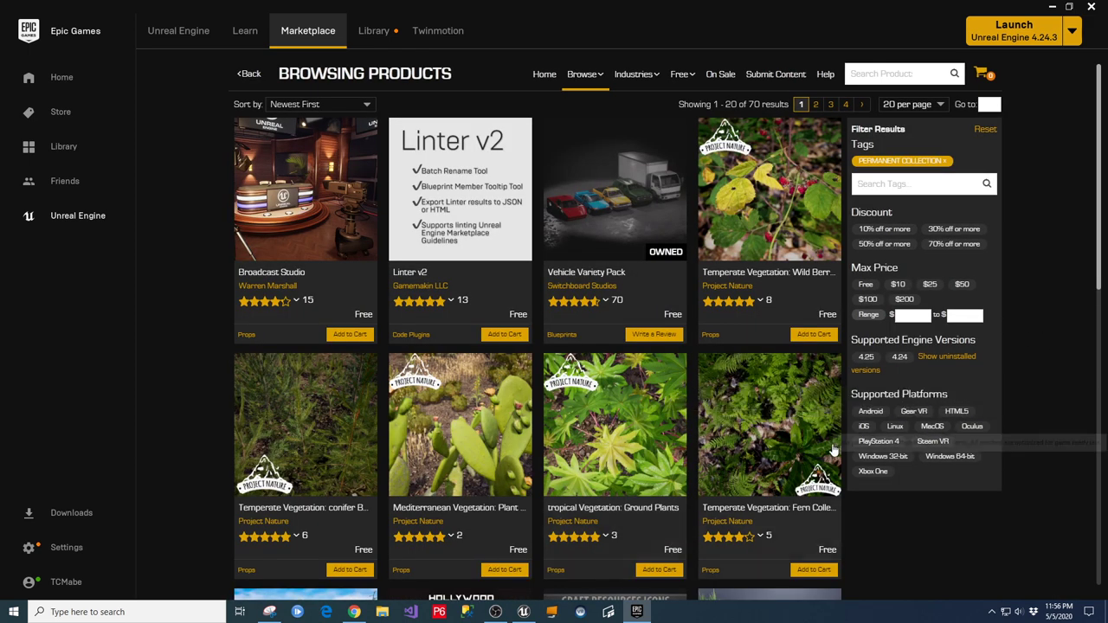
{"action": "scroll", "coordinate": [792, 334], "scroll_direction": "down", "scroll_amount": 2}
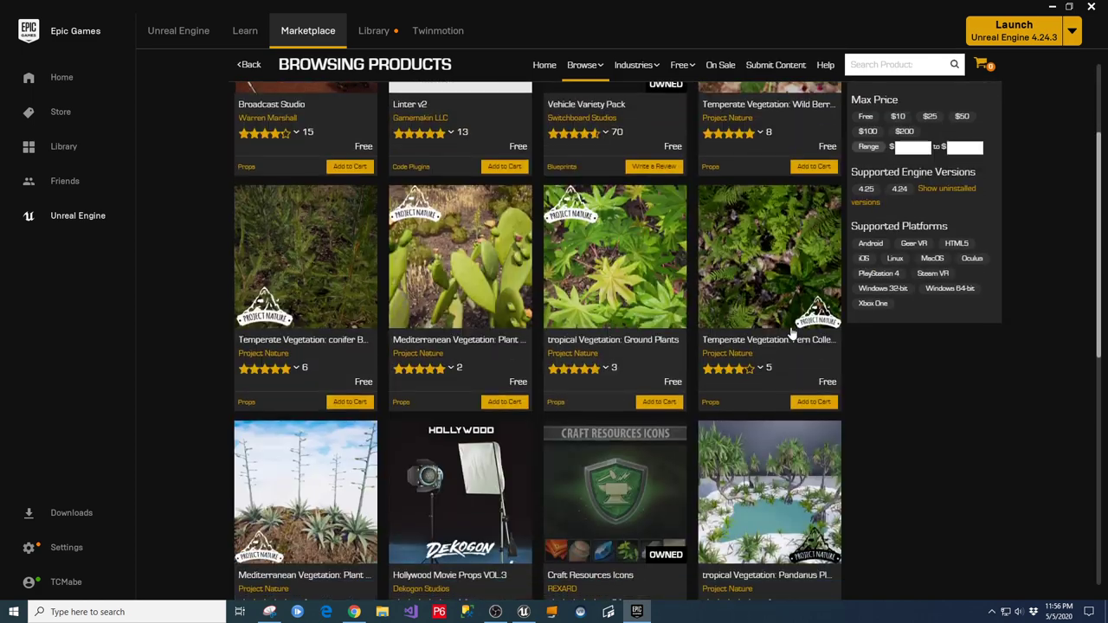
{"action": "scroll", "coordinate": [909, 407], "scroll_direction": "down", "scroll_amount": 3}
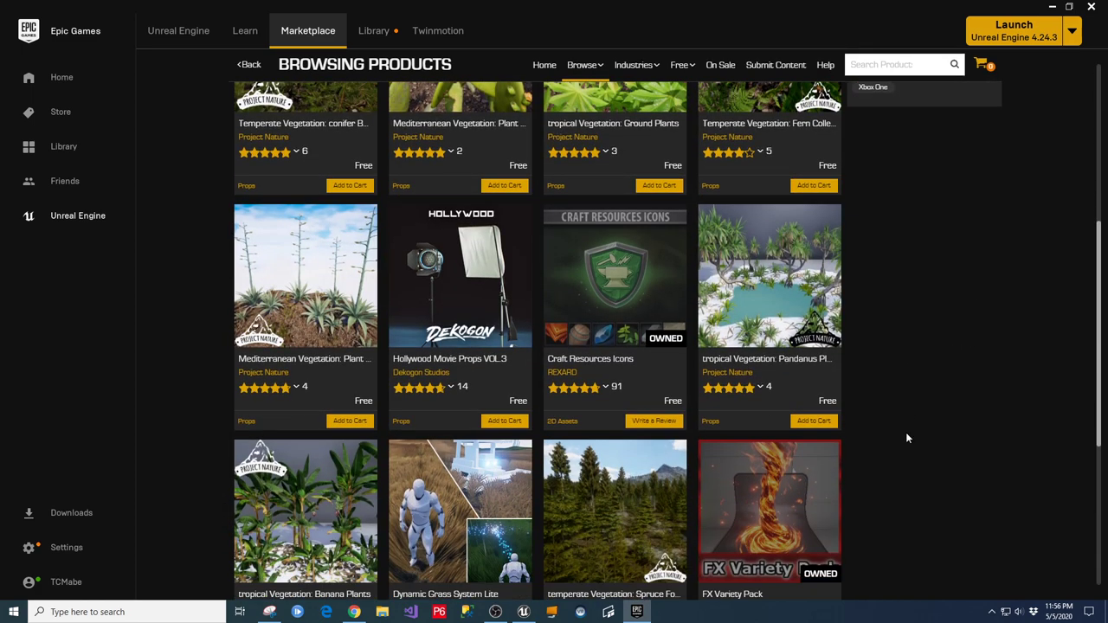
{"action": "scroll", "coordinate": [913, 444], "scroll_direction": "down", "scroll_amount": 2}
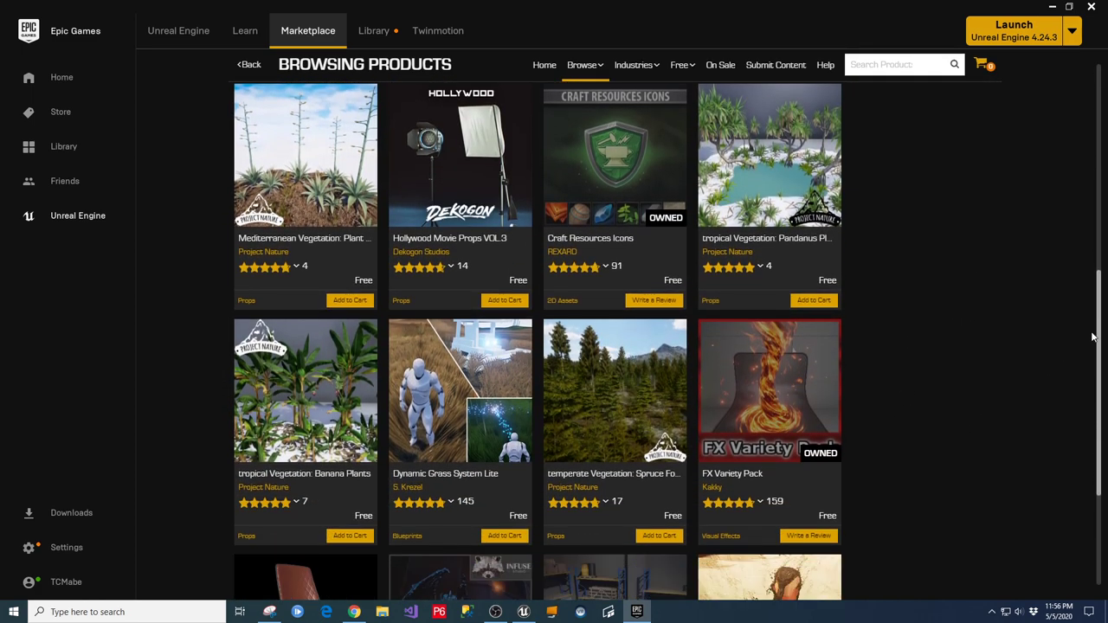
{"action": "scroll", "coordinate": [1030, 327], "scroll_direction": "up", "scroll_amount": 6}
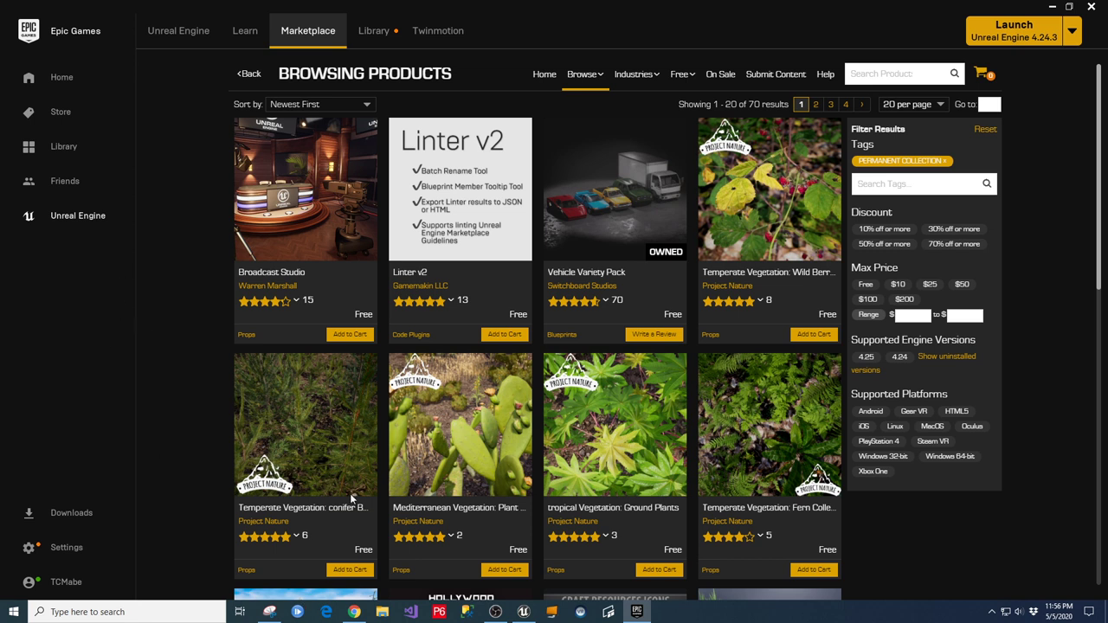
Switch to the Synty Store page in the web browser and look over its Top Assets and the reasons to purchase there.
{"action": "left_click", "coordinate": [354, 612]}
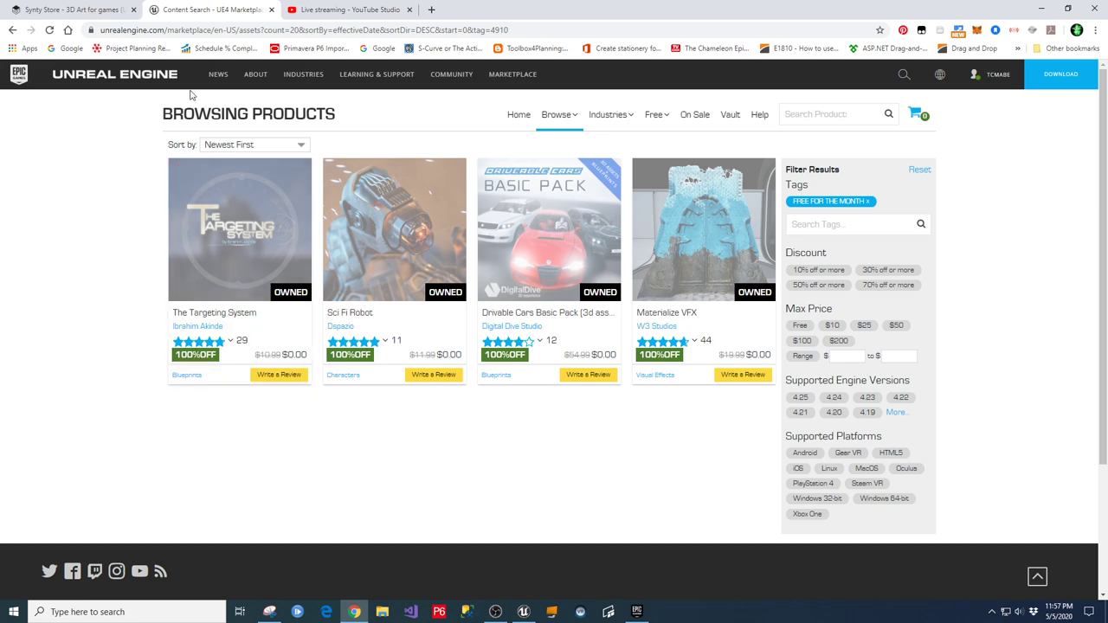
{"action": "left_click", "coordinate": [75, 10]}
{"action": "scroll", "coordinate": [983, 337], "scroll_direction": "down", "scroll_amount": 2}
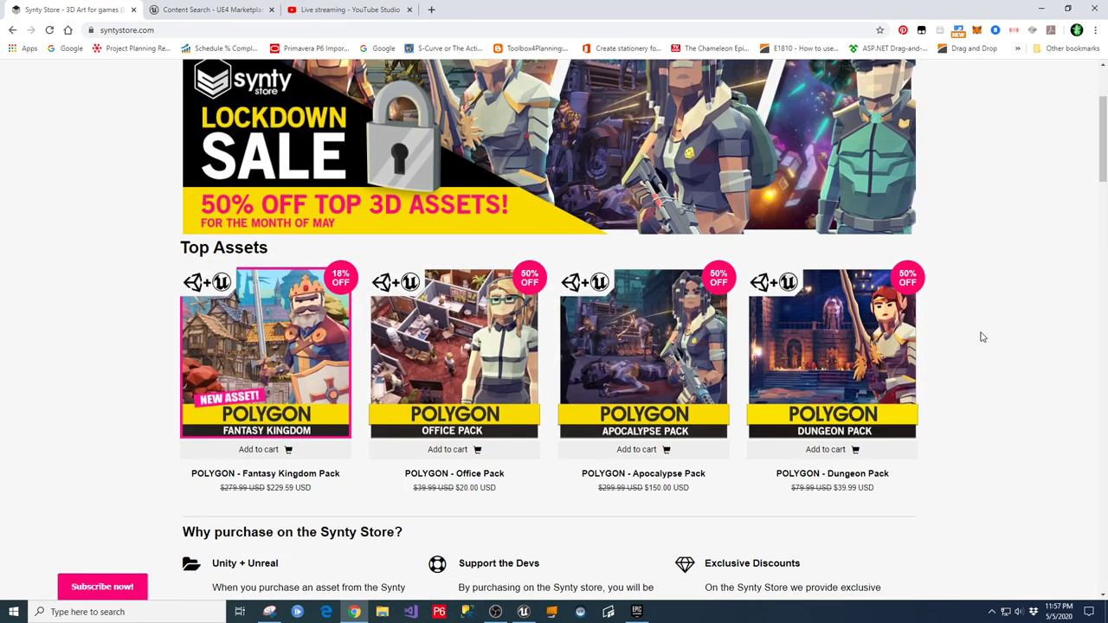
{"action": "scroll", "coordinate": [952, 363], "scroll_direction": "down", "scroll_amount": 1}
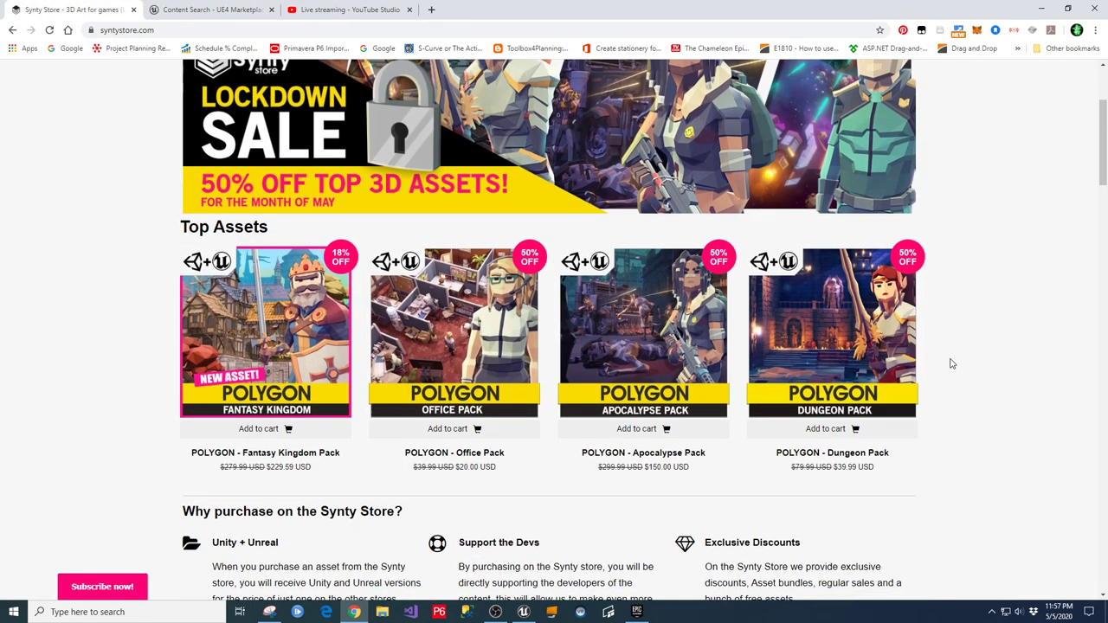
{"action": "scroll", "coordinate": [995, 407], "scroll_direction": "down", "scroll_amount": 2}
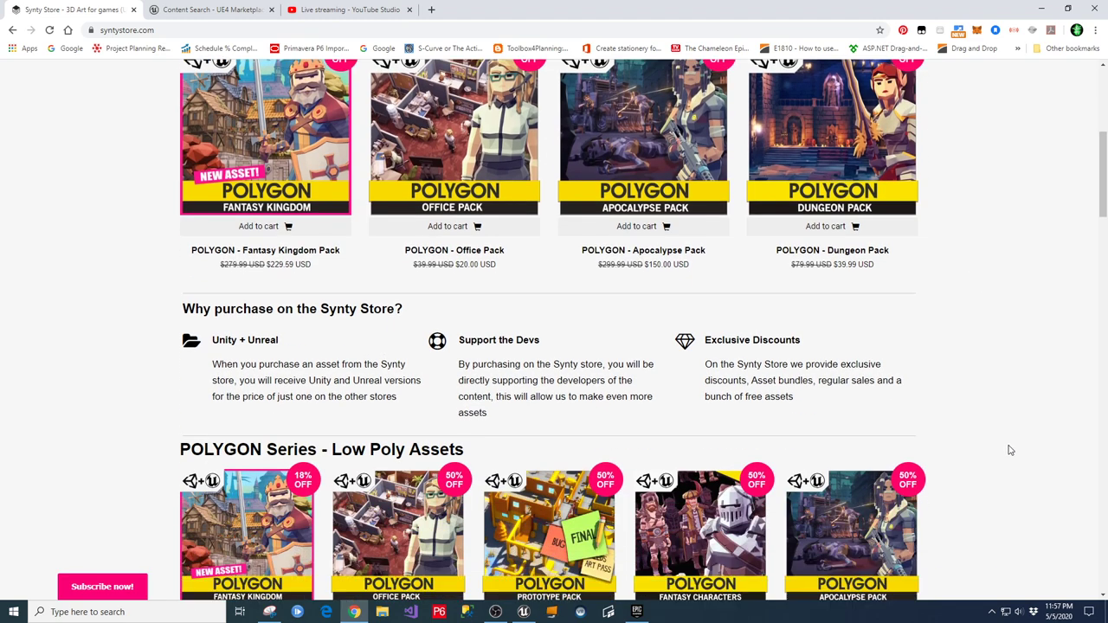
{"action": "scroll", "coordinate": [1009, 450], "scroll_direction": "down", "scroll_amount": 2}
{"action": "scroll", "coordinate": [1048, 351], "scroll_direction": "up", "scroll_amount": 2}
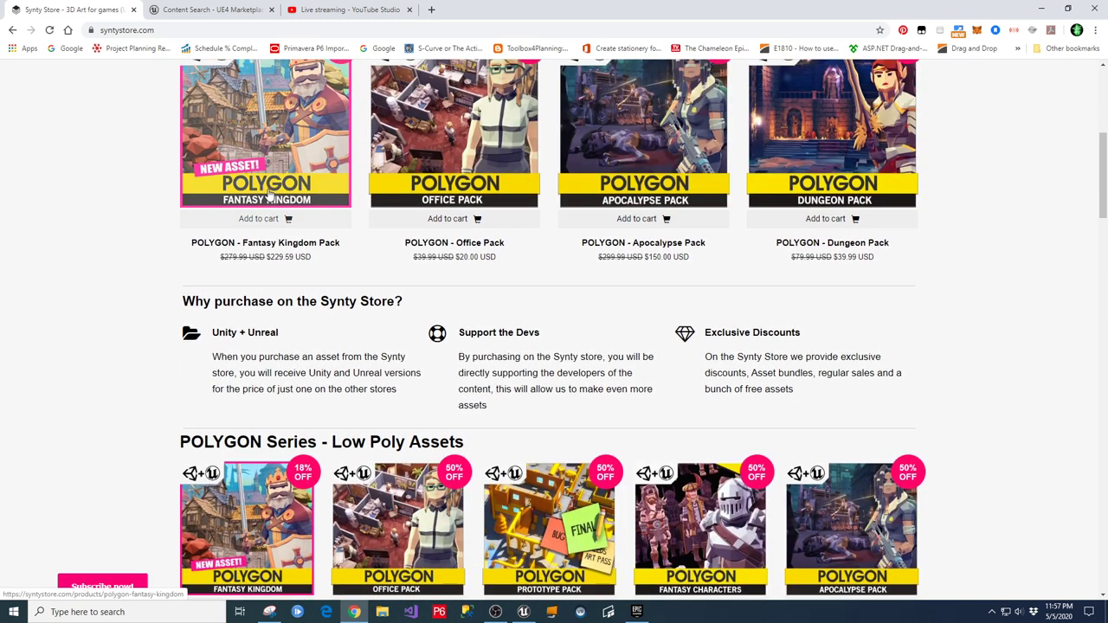
{"action": "scroll", "coordinate": [1042, 384], "scroll_direction": "up", "scroll_amount": 2}
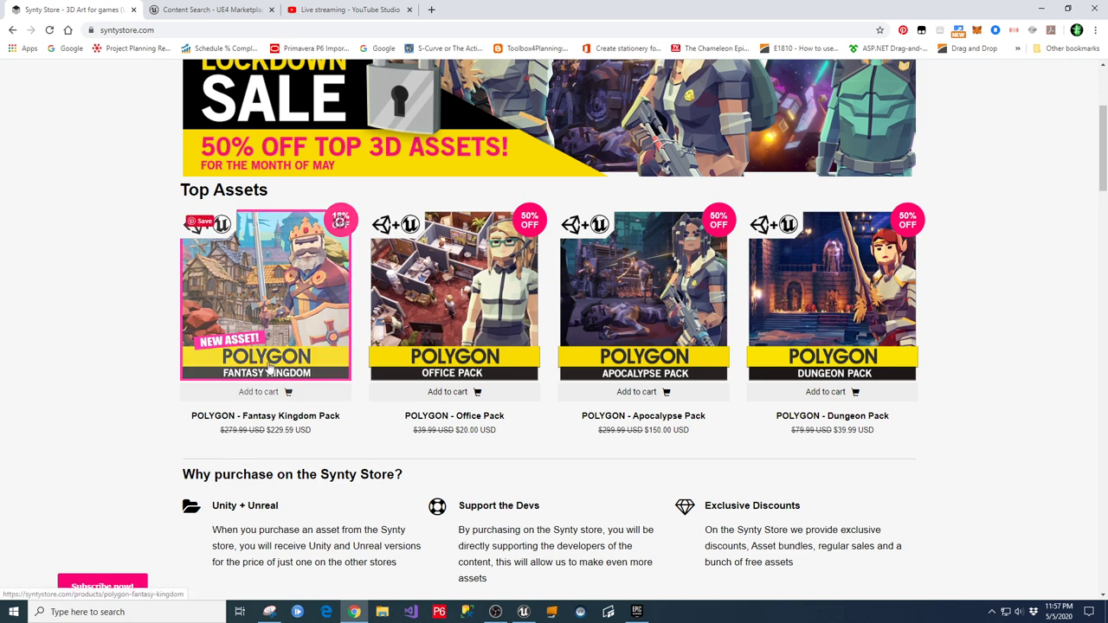
{"action": "scroll", "coordinate": [1106, 511], "scroll_direction": "down", "scroll_amount": 1}
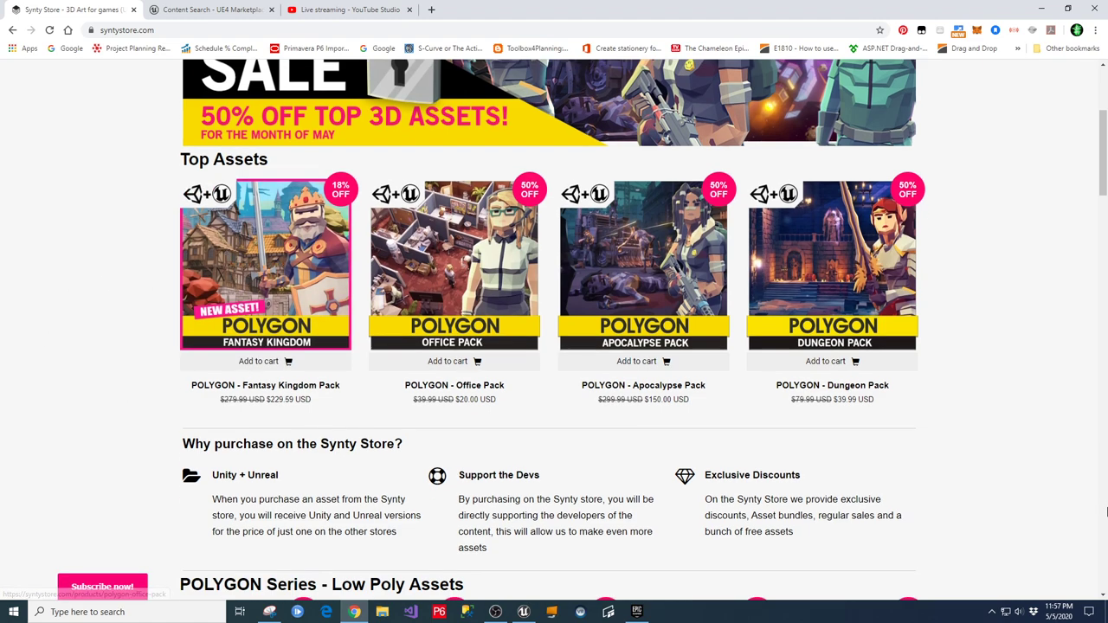
Compare the Top Assets with the first rows of the POLYGON Series, from Fantasy Kingdom to Sci-Fi Space.
{"action": "scroll", "coordinate": [1107, 512], "scroll_direction": "down", "scroll_amount": 4}
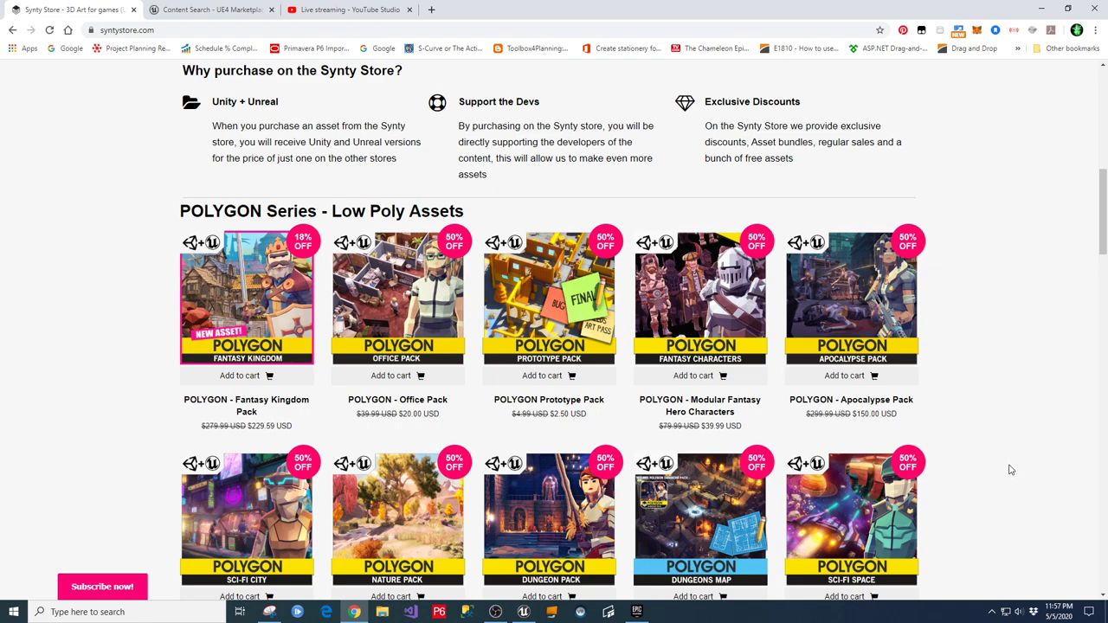
{"action": "scroll", "coordinate": [1010, 470], "scroll_direction": "down", "scroll_amount": 1}
{"action": "scroll", "coordinate": [1011, 476], "scroll_direction": "up", "scroll_amount": 4}
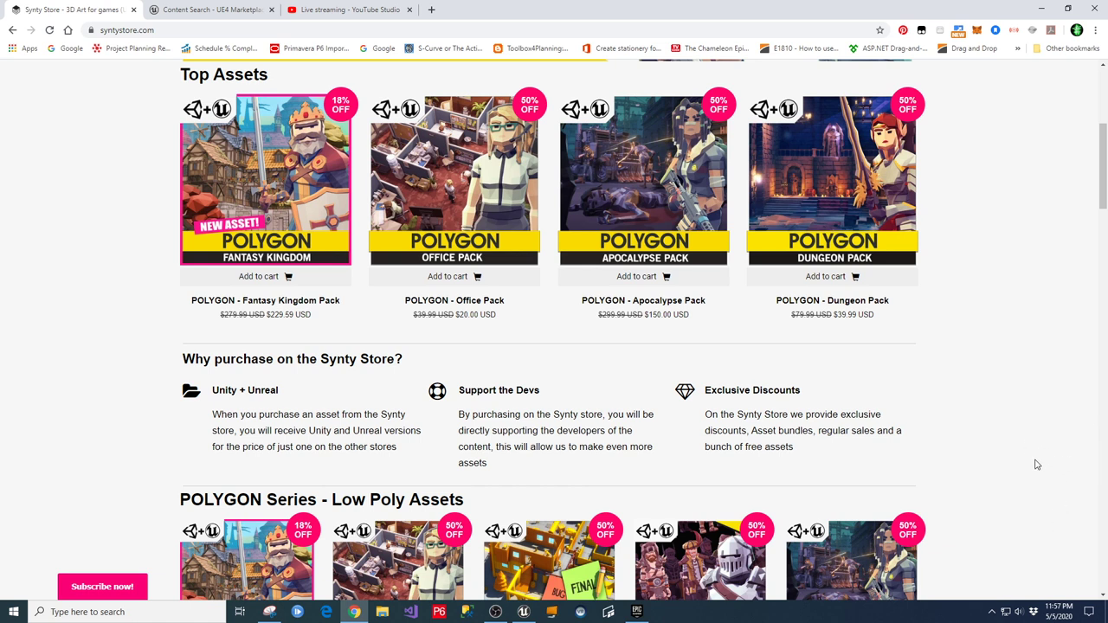
{"action": "scroll", "coordinate": [1046, 462], "scroll_direction": "down", "scroll_amount": 2}
{"action": "scroll", "coordinate": [932, 346], "scroll_direction": "up", "scroll_amount": 1}
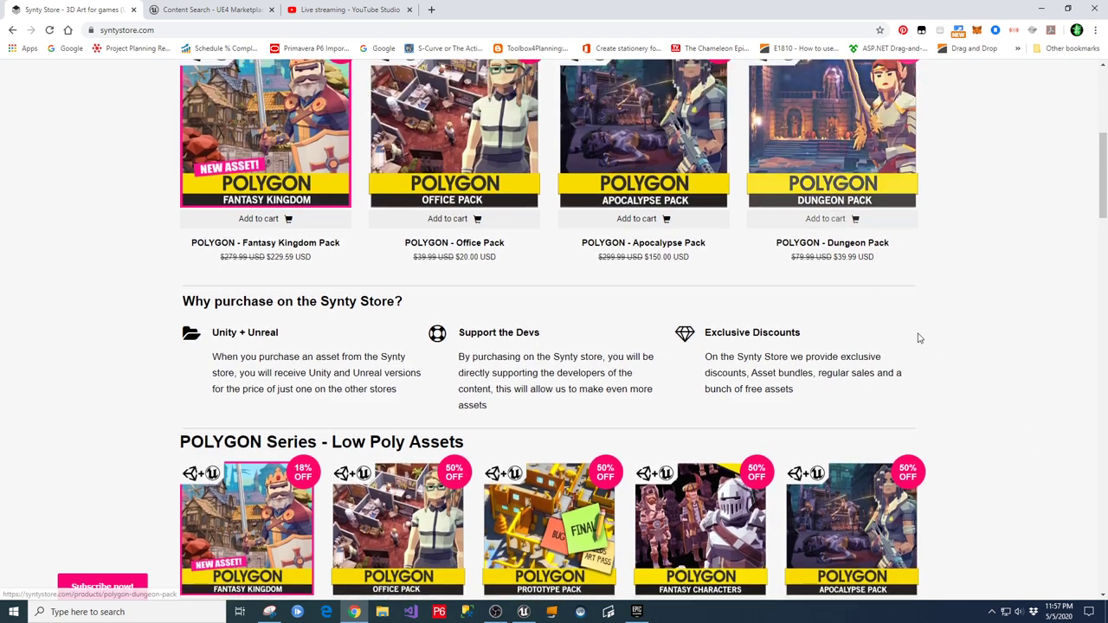
{"action": "scroll", "coordinate": [1080, 428], "scroll_direction": "down", "scroll_amount": 3}
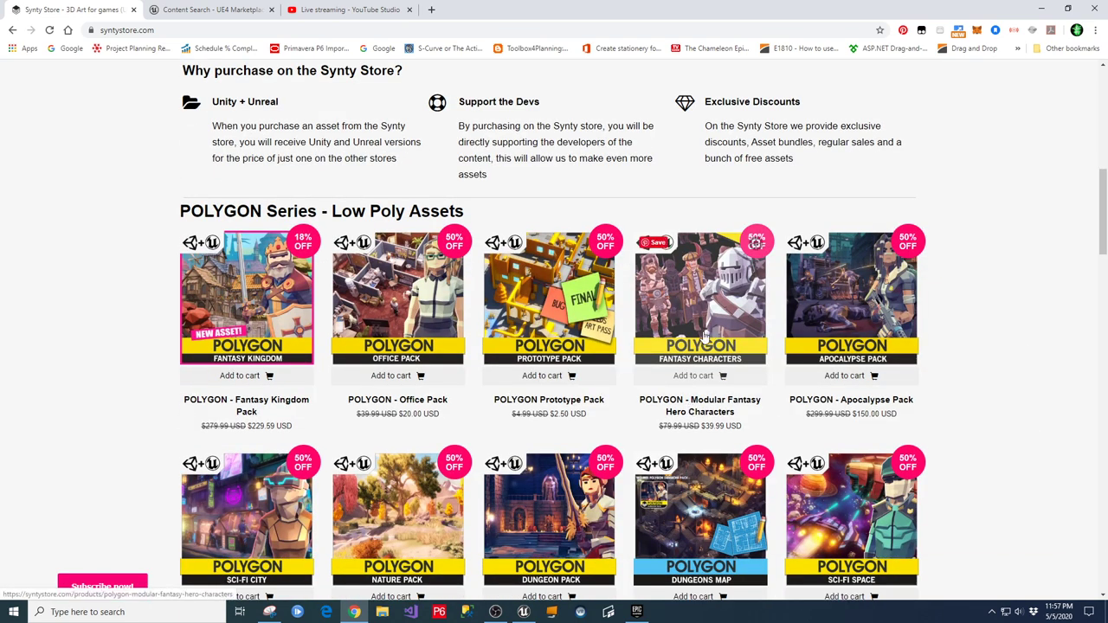
{"action": "scroll", "coordinate": [1092, 457], "scroll_direction": "down", "scroll_amount": 2}
{"action": "scroll", "coordinate": [1092, 457], "scroll_direction": "up", "scroll_amount": 1}
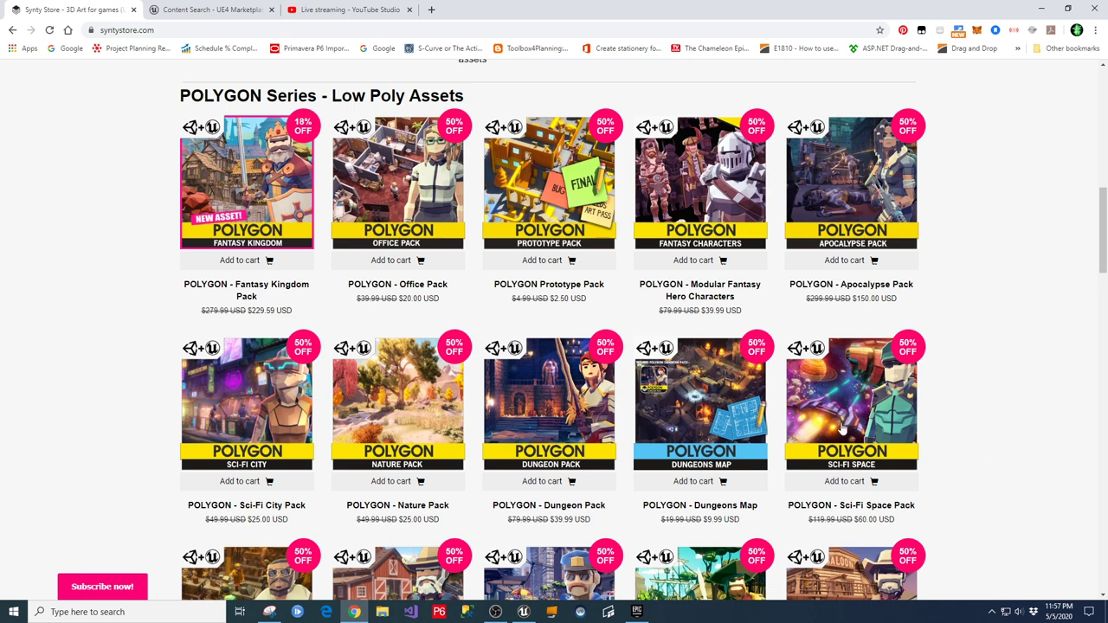
Look over the middle rows of the POLYGON Series, view the Gang Warfare Pack's product page and return to the store's home page.
{"action": "scroll", "coordinate": [1036, 359], "scroll_direction": "down", "scroll_amount": 2}
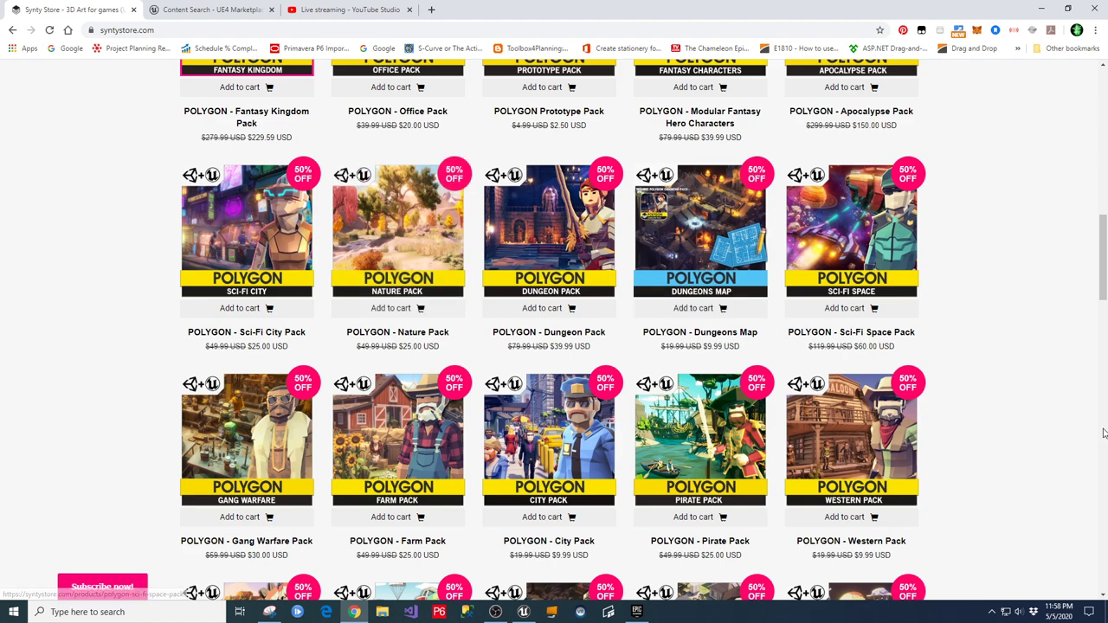
{"action": "scroll", "coordinate": [675, 364], "scroll_direction": "down", "scroll_amount": 3}
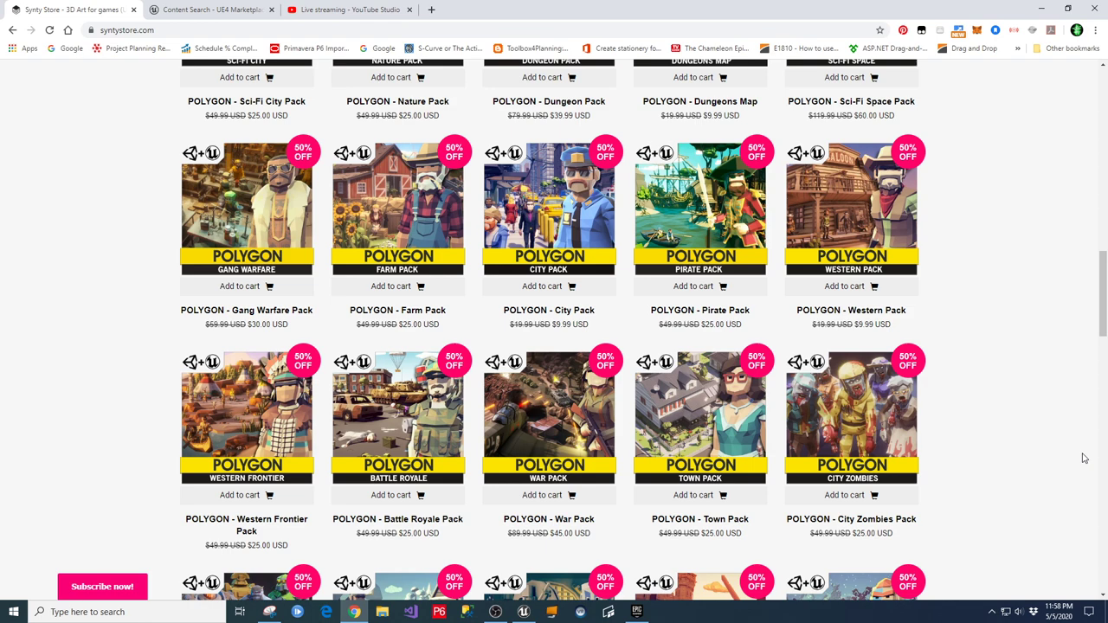
{"action": "scroll", "coordinate": [1069, 430], "scroll_direction": "up", "scroll_amount": 3}
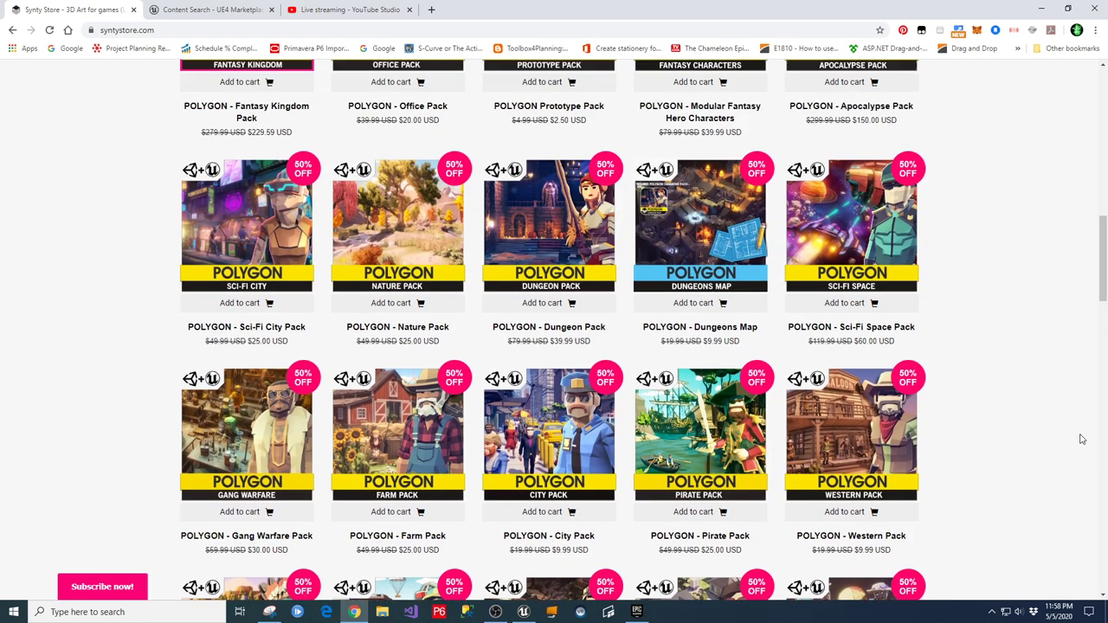
{"action": "scroll", "coordinate": [1082, 439], "scroll_direction": "down", "scroll_amount": 4}
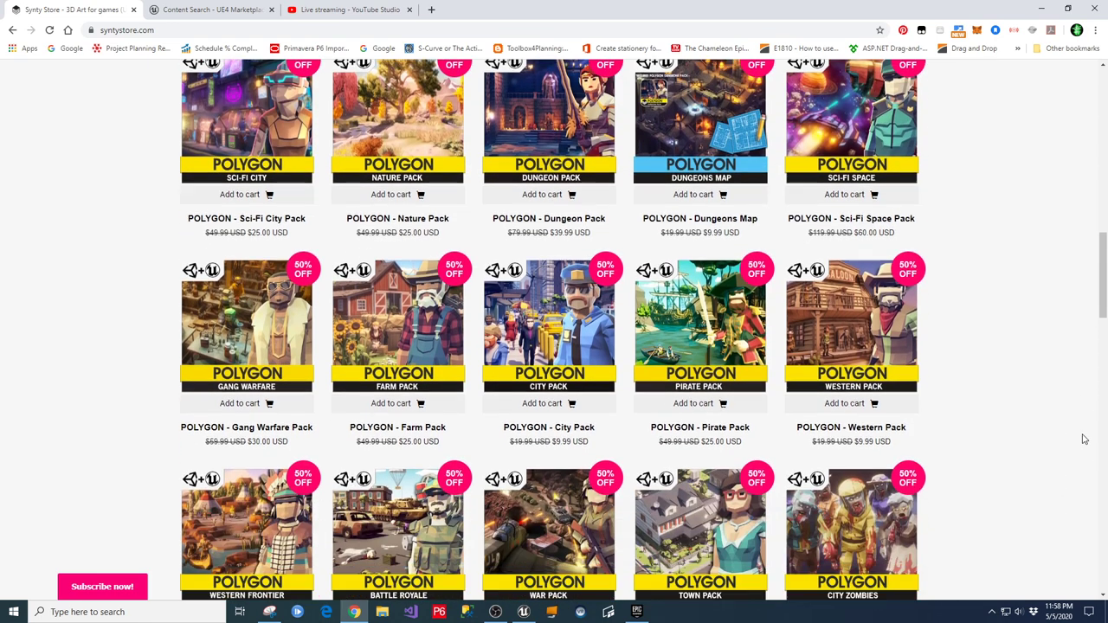
{"action": "scroll", "coordinate": [1100, 464], "scroll_direction": "up", "scroll_amount": 1}
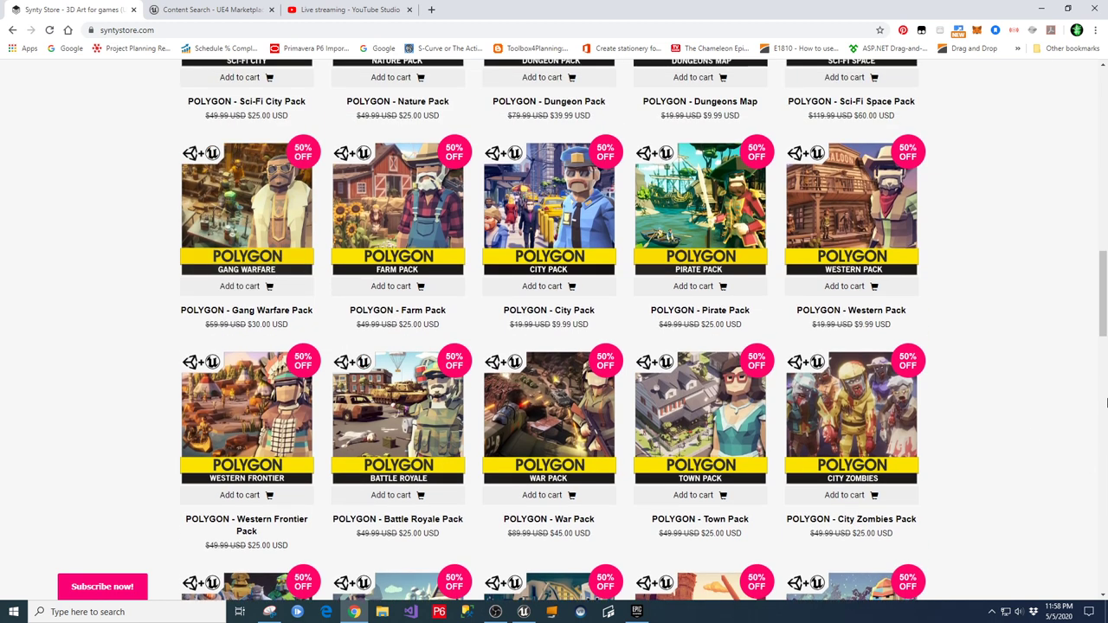
{"action": "left_click", "coordinate": [254, 223]}
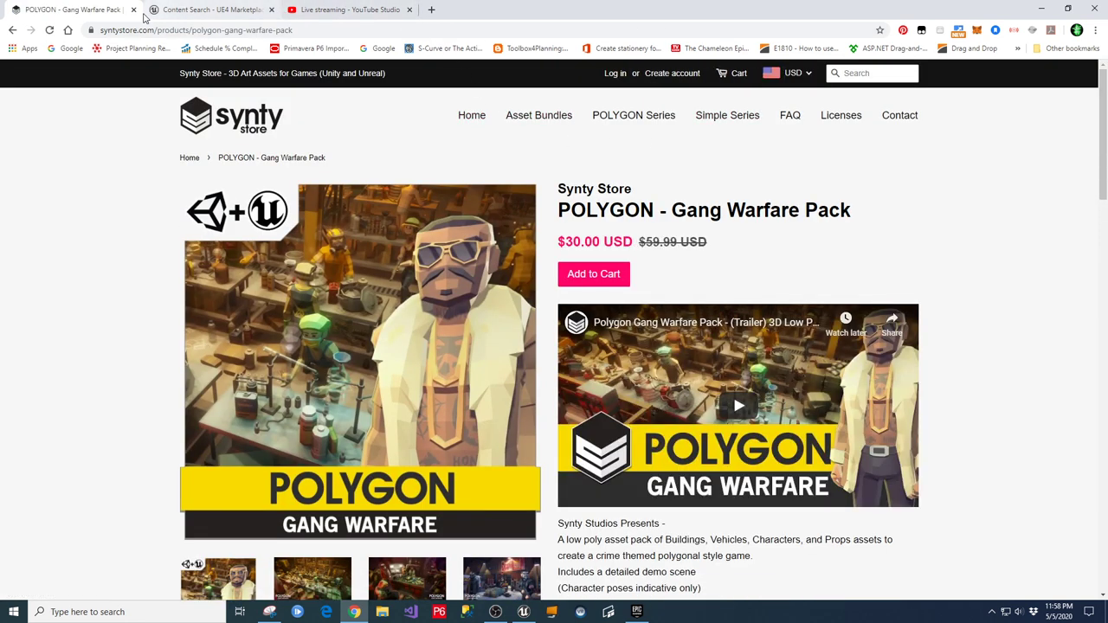
{"action": "left_click", "coordinate": [11, 31]}
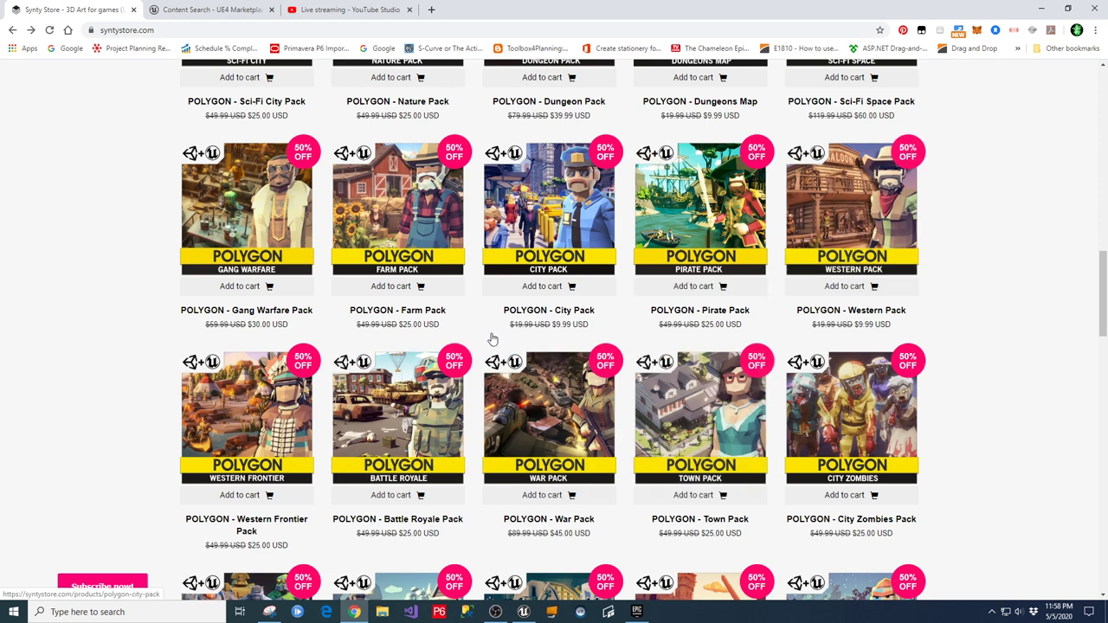
Look through the remaining POLYGON Series packs down to the start of the Simple Series.
{"action": "scroll", "coordinate": [1009, 425], "scroll_direction": "down", "scroll_amount": 3}
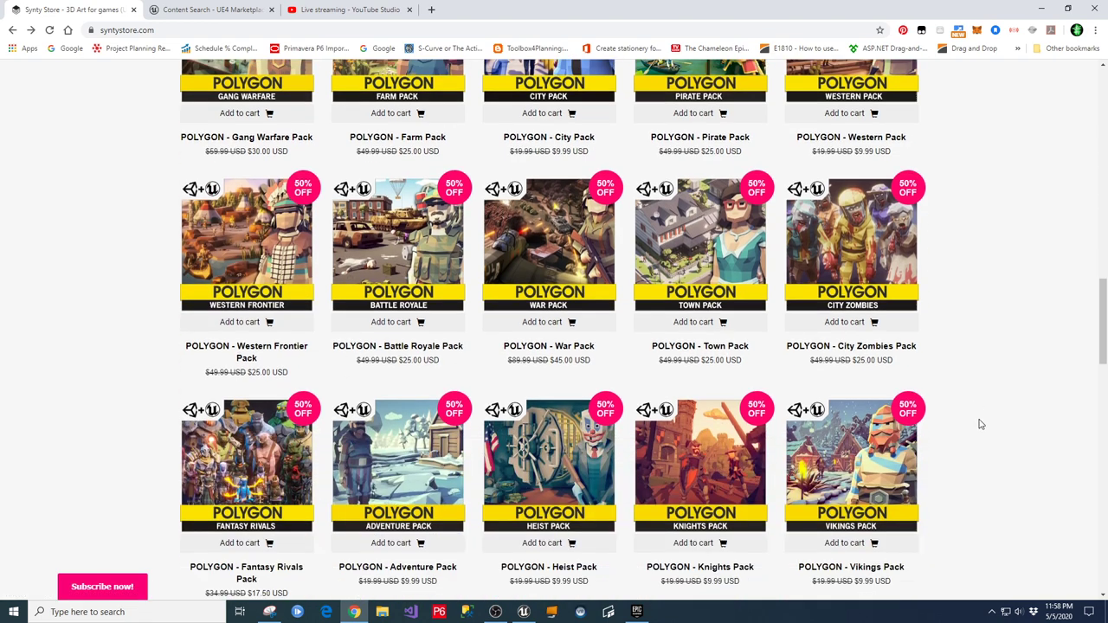
{"action": "scroll", "coordinate": [979, 439], "scroll_direction": "down", "scroll_amount": 2}
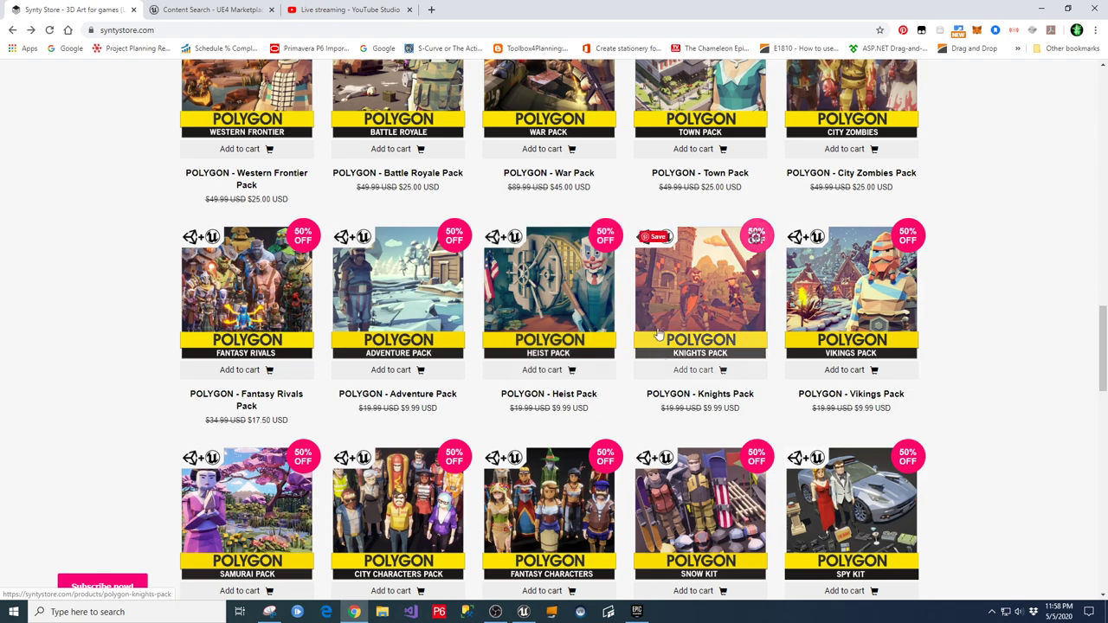
{"action": "scroll", "coordinate": [1092, 417], "scroll_direction": "up", "scroll_amount": 1}
{"action": "scroll", "coordinate": [1093, 416], "scroll_direction": "up", "scroll_amount": 3}
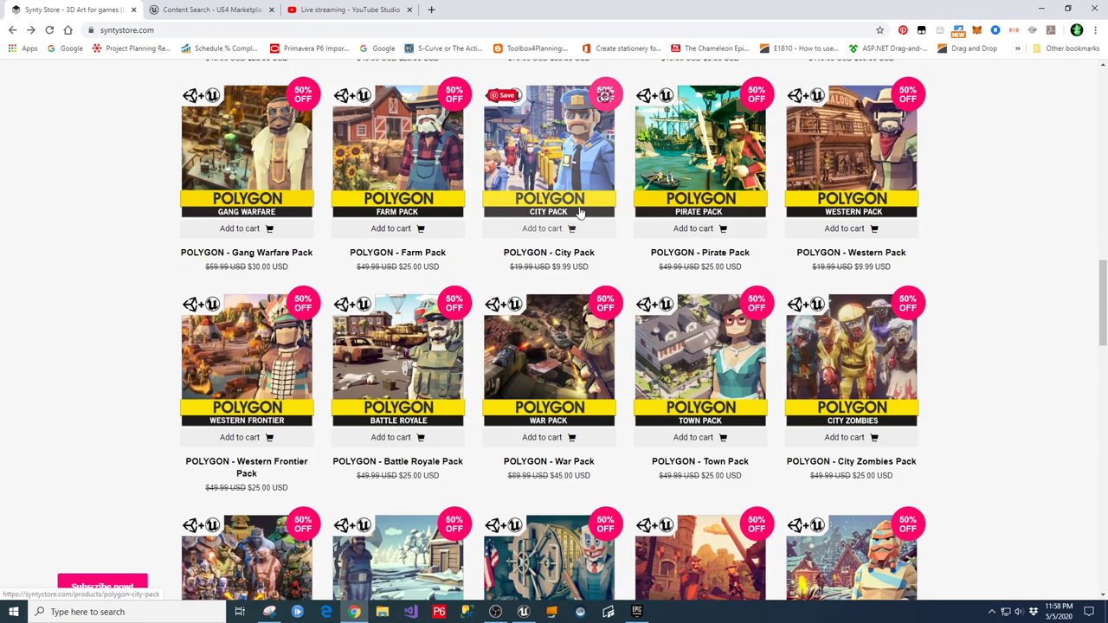
{"action": "scroll", "coordinate": [1073, 488], "scroll_direction": "down", "scroll_amount": 2}
{"action": "scroll", "coordinate": [1073, 488], "scroll_direction": "down", "scroll_amount": 4}
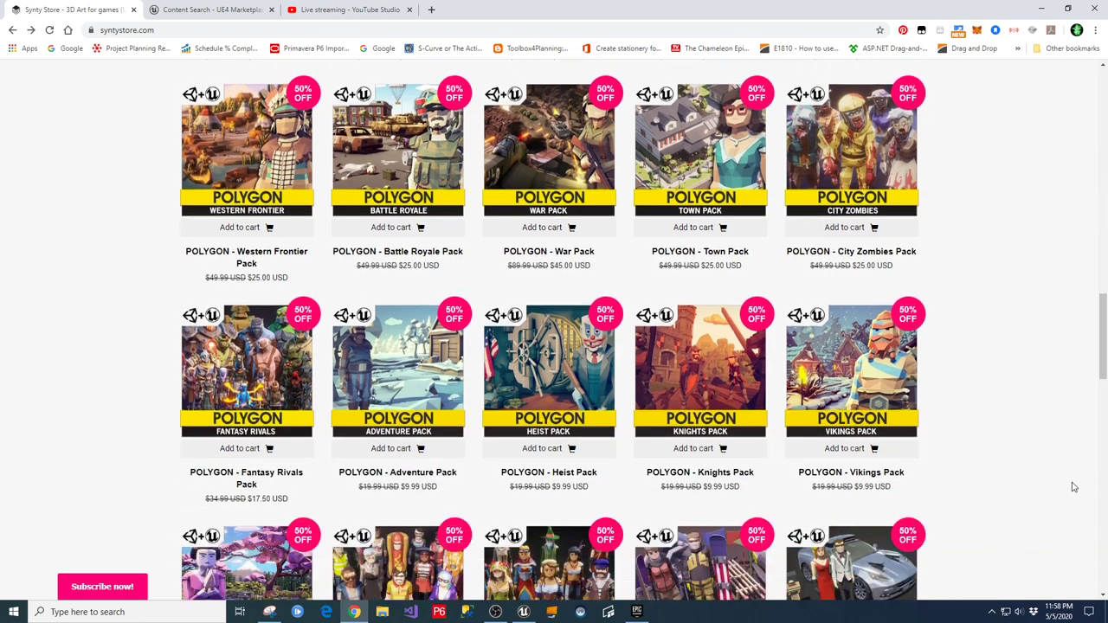
{"action": "scroll", "coordinate": [1057, 493], "scroll_direction": "down", "scroll_amount": 3}
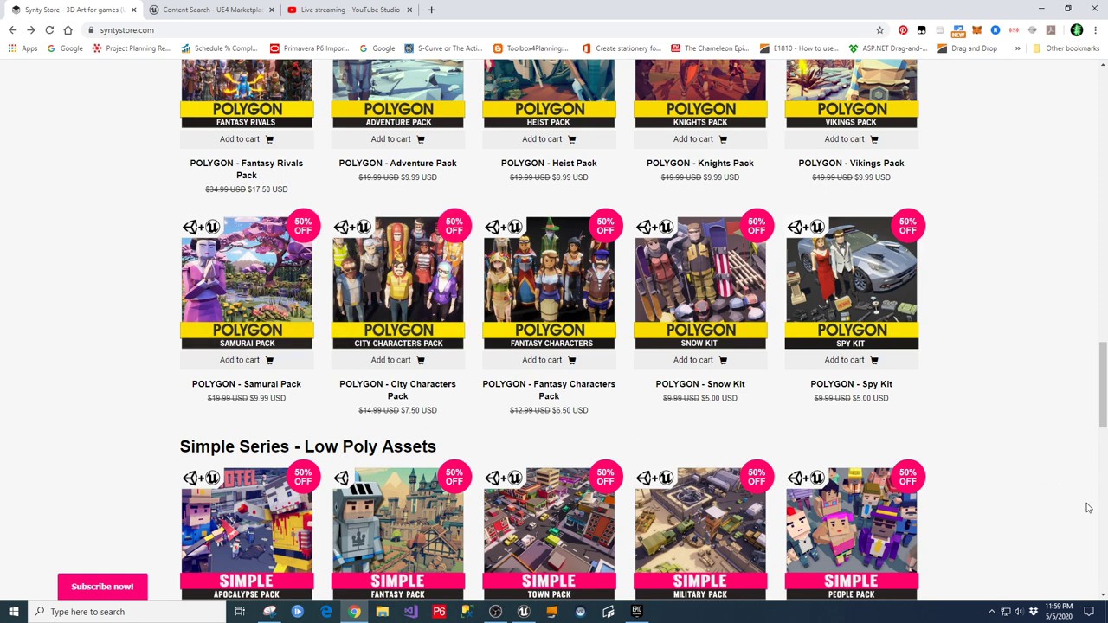
Go back over the POLYGON Series packs from the Samurai Pack row up to the Lockdown Sale banner.
{"action": "scroll", "coordinate": [1095, 494], "scroll_direction": "up", "scroll_amount": 1}
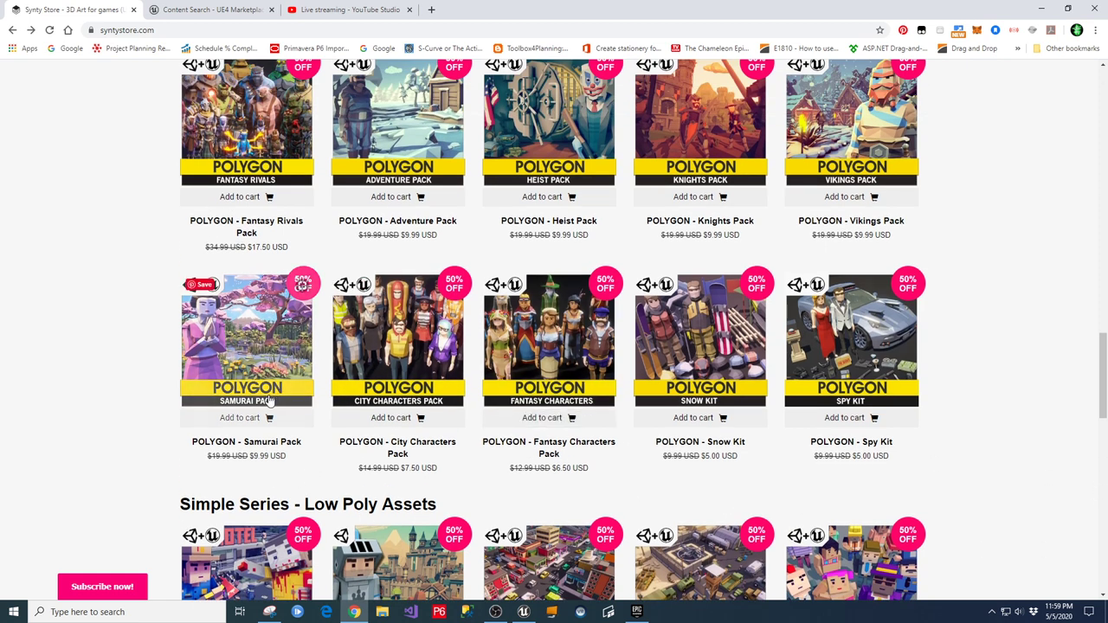
{"action": "scroll", "coordinate": [327, 468], "scroll_direction": "up", "scroll_amount": 2}
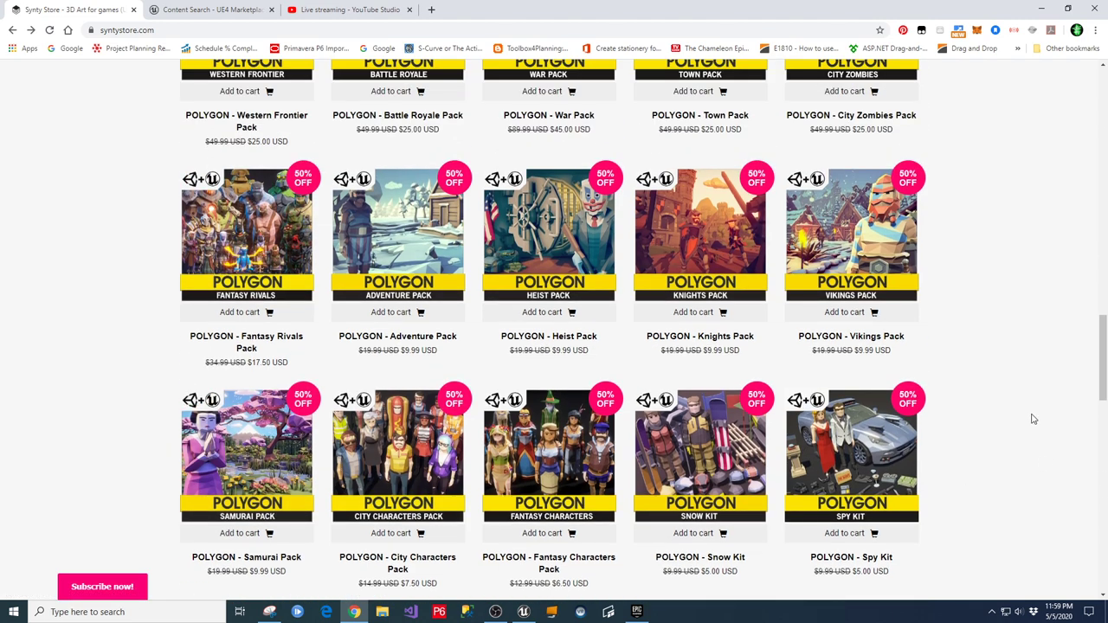
{"action": "scroll", "coordinate": [1032, 419], "scroll_direction": "up", "scroll_amount": 1}
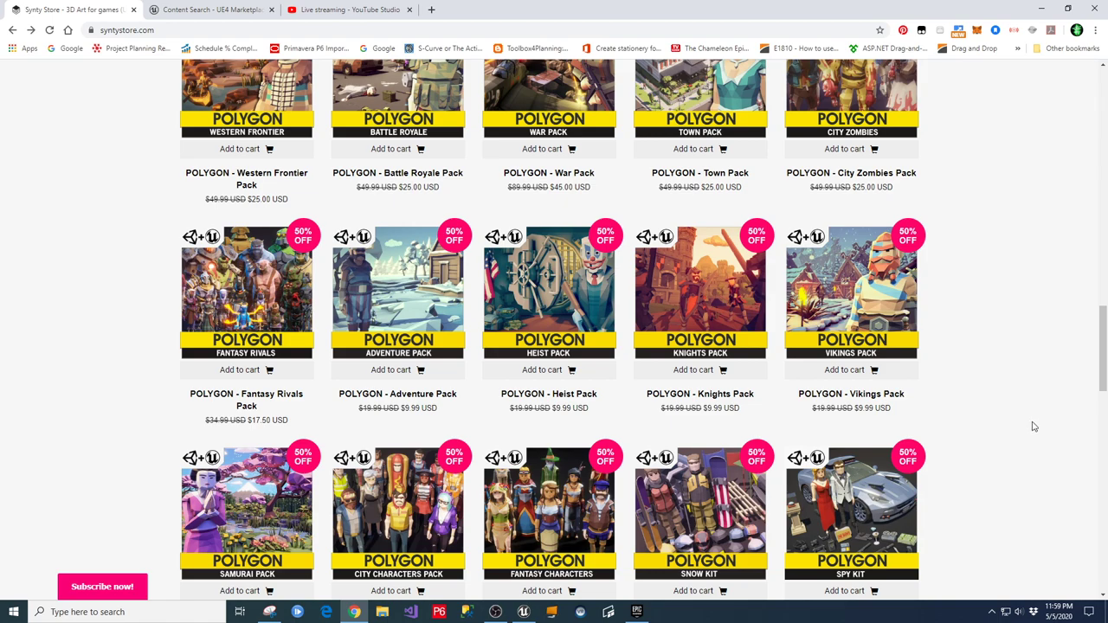
{"action": "scroll", "coordinate": [1032, 428], "scroll_direction": "up", "scroll_amount": 7}
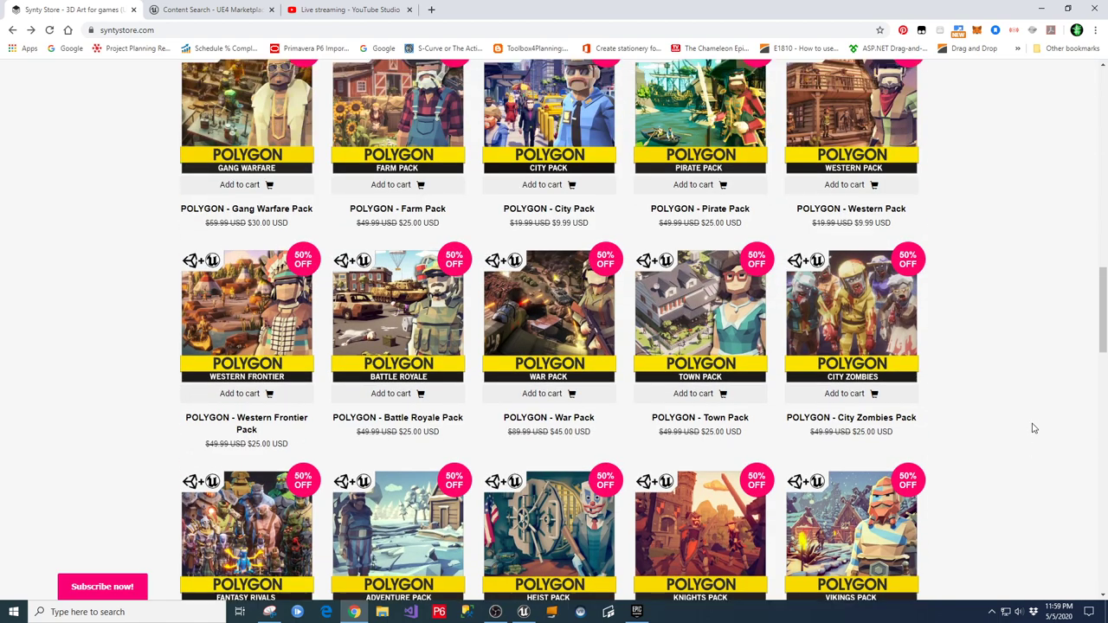
{"action": "scroll", "coordinate": [1032, 427], "scroll_direction": "up", "scroll_amount": 13}
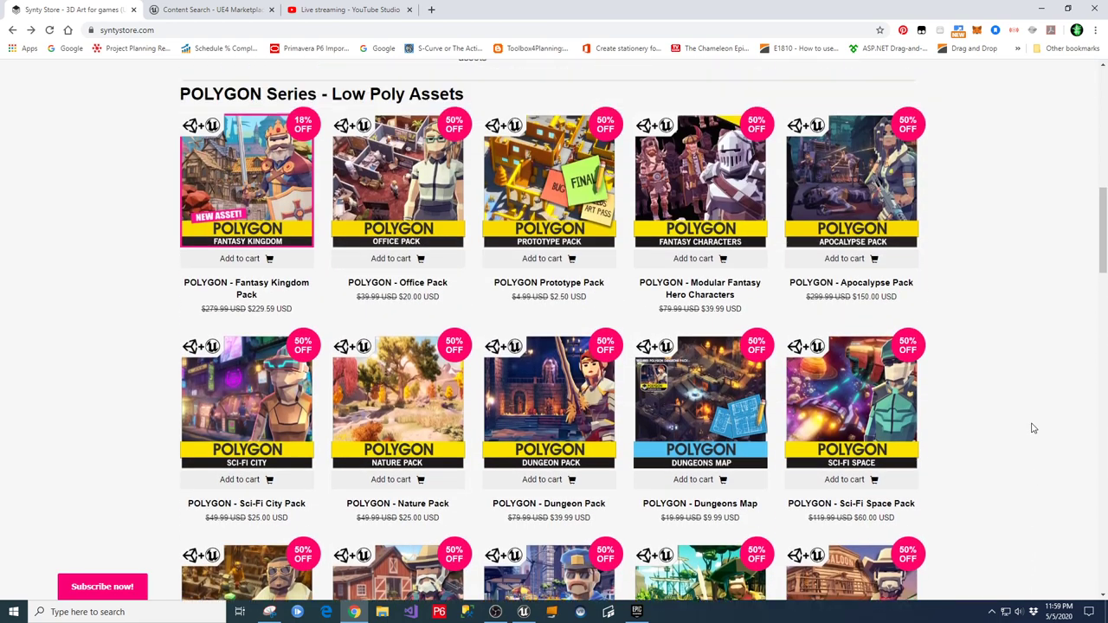
{"action": "scroll", "coordinate": [1031, 427], "scroll_direction": "up", "scroll_amount": 6}
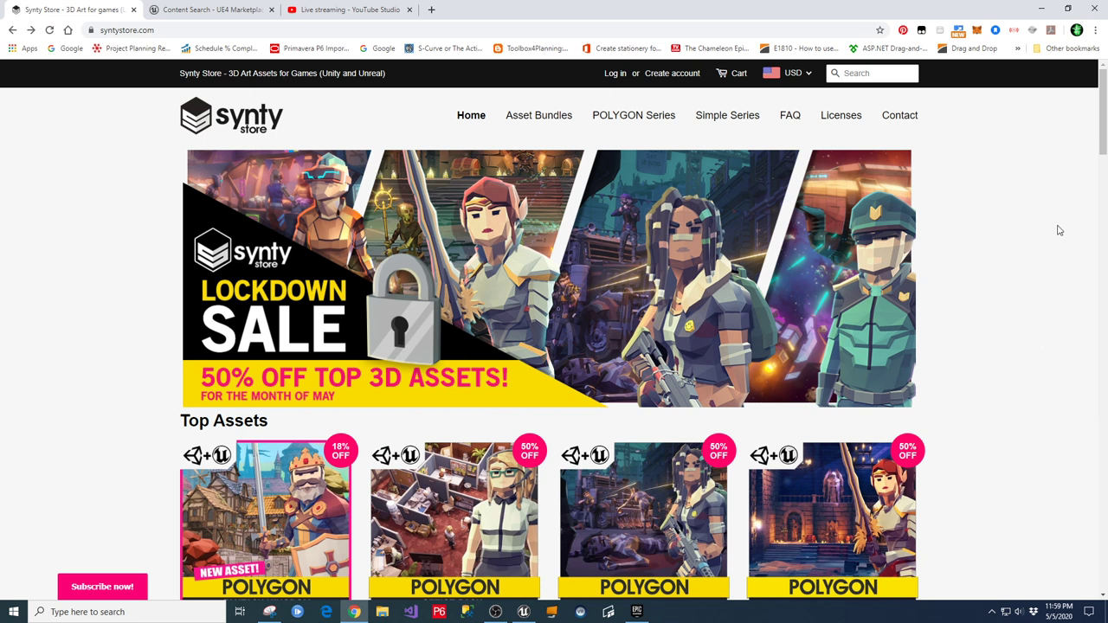
Open YouTube in a new browser tab and search for "beefalo bart".
{"action": "left_click", "coordinate": [432, 10]}
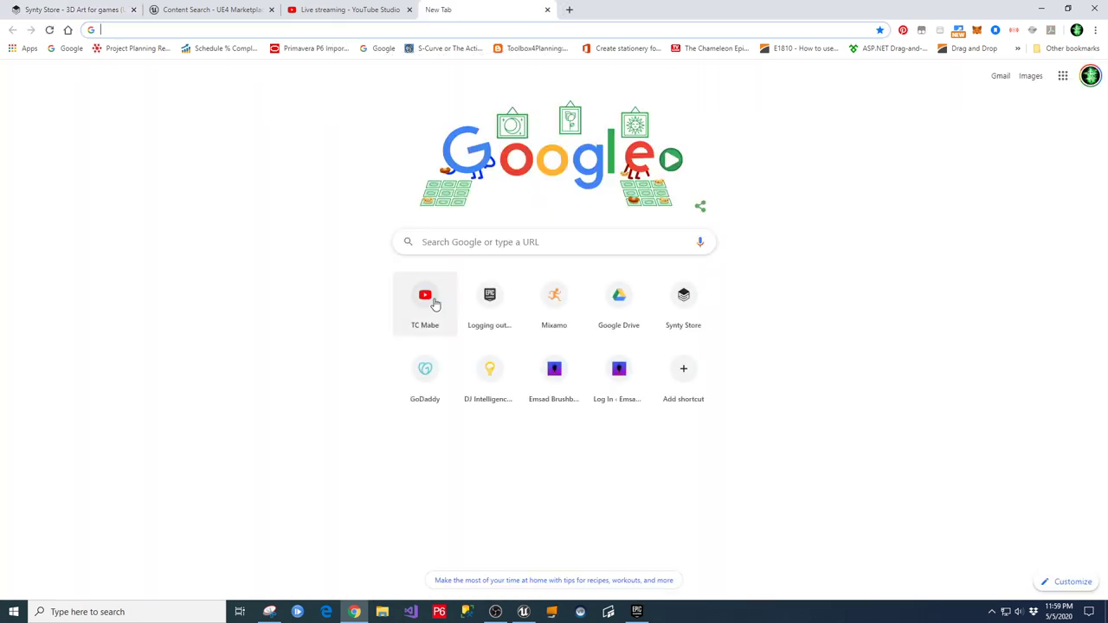
{"action": "left_click", "coordinate": [427, 299]}
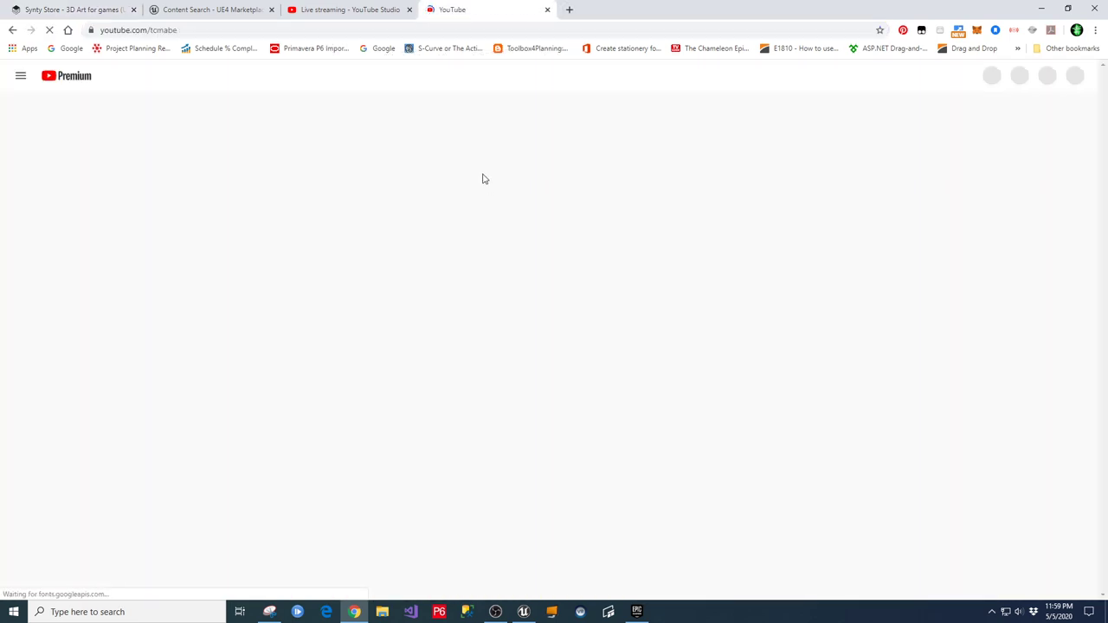
{"action": "left_click", "coordinate": [418, 76]}
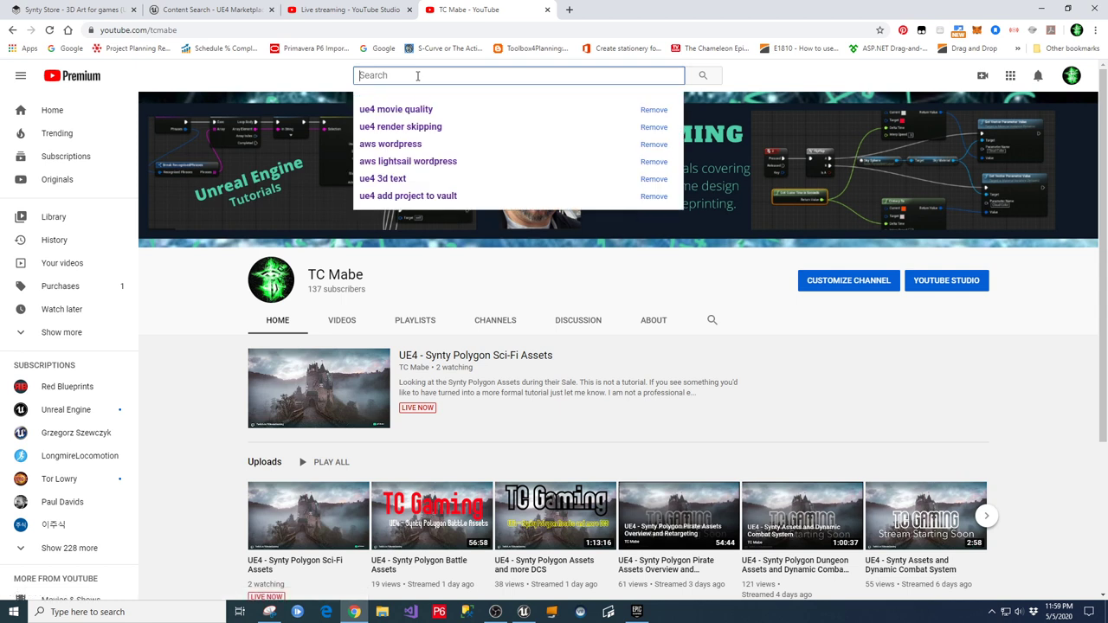
{"action": "type", "text": "be"}
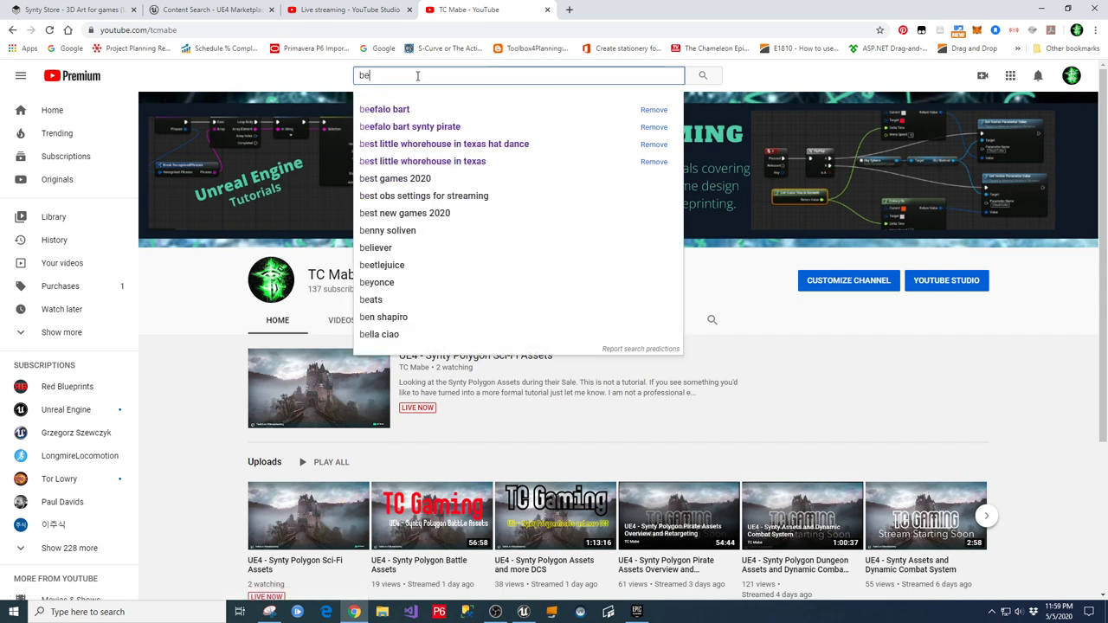
{"action": "left_click", "coordinate": [387, 109]}
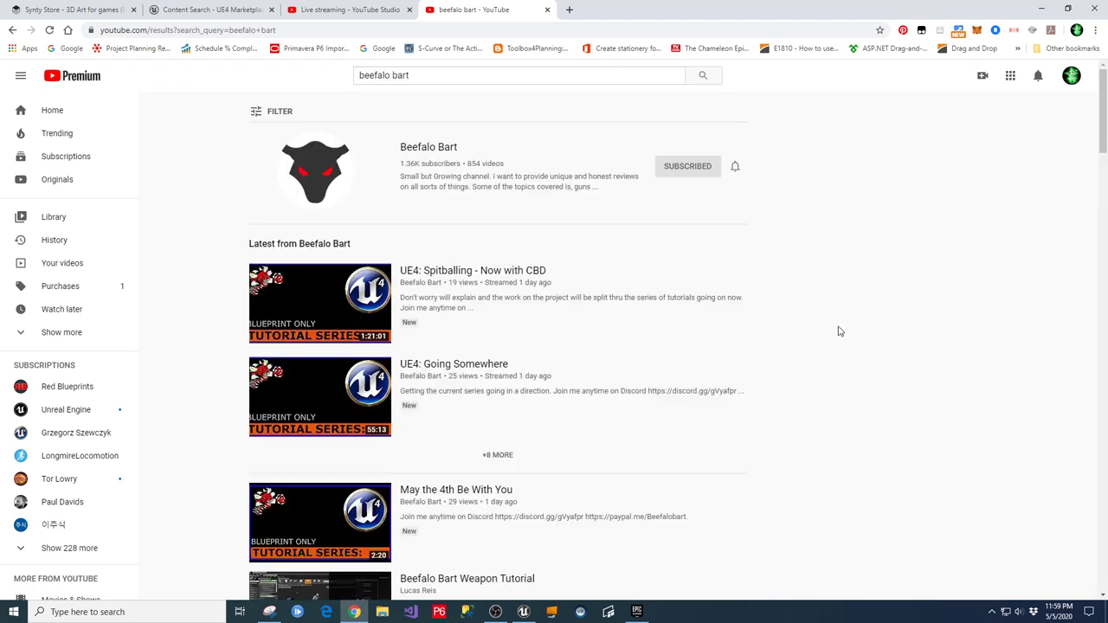
Open the Beefalo Bart channel from the search results and show its list of uploaded videos.
{"action": "scroll", "coordinate": [799, 395], "scroll_direction": "down", "scroll_amount": 1}
{"action": "scroll", "coordinate": [717, 378], "scroll_direction": "up", "scroll_amount": 1}
{"action": "left_click", "coordinate": [420, 149]}
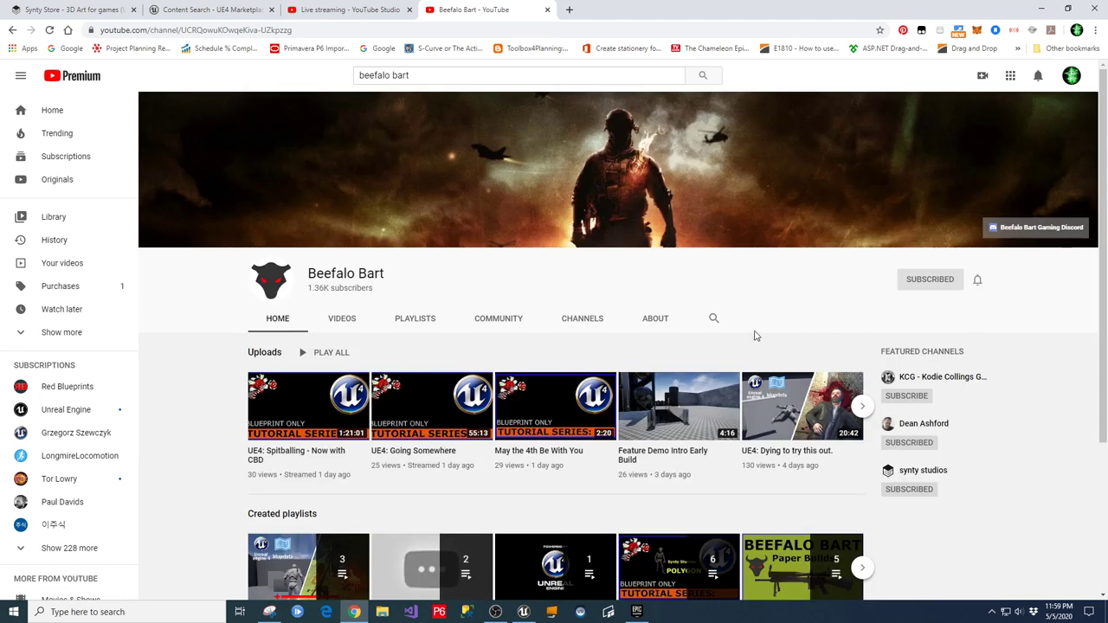
{"action": "left_click", "coordinate": [346, 318]}
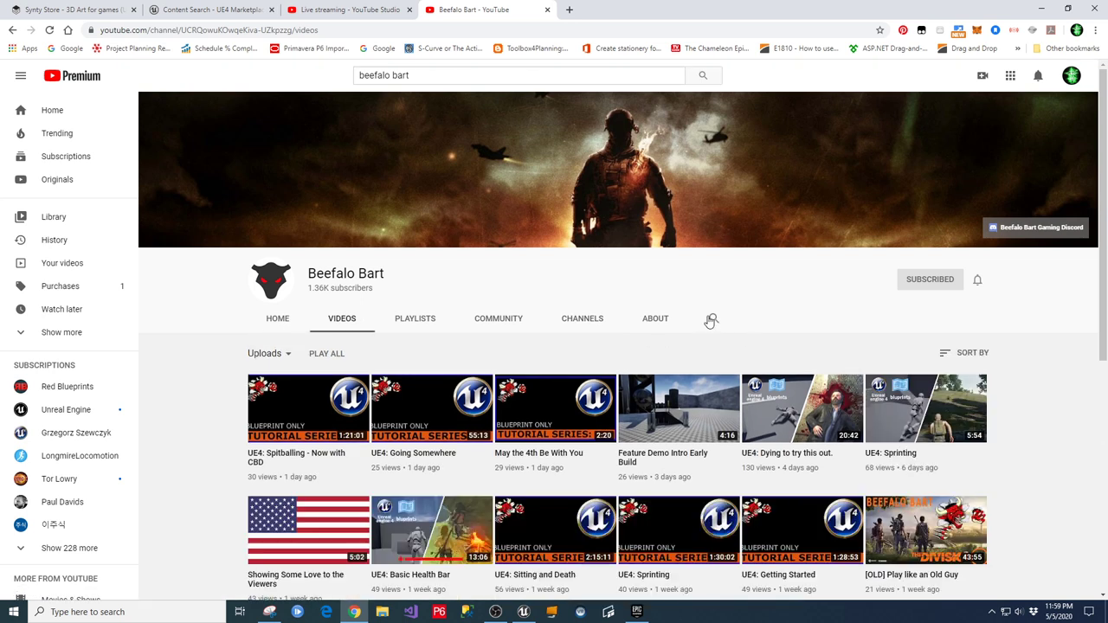
Search within the Beefalo Bart channel for "synty".
{"action": "left_click", "coordinate": [713, 318]}
{"action": "type", "text": "synty"}
{"action": "key", "text": "Return"}
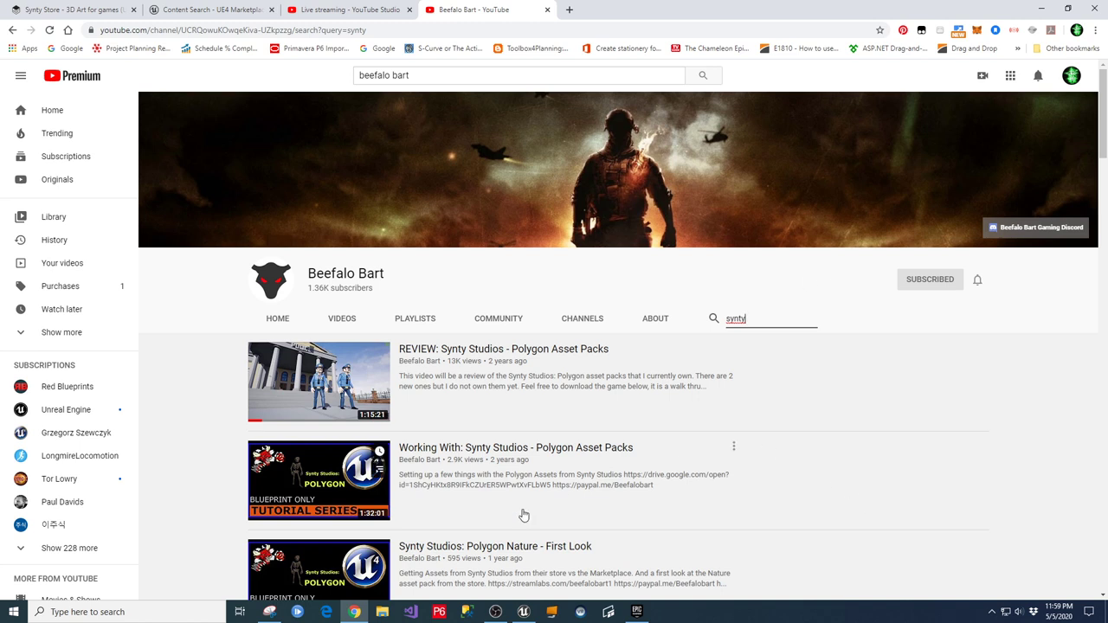
Look through the channel's Synty videos from the Polygon Asset Packs review down to TB4 Polygon: Town.
{"action": "scroll", "coordinate": [818, 454], "scroll_direction": "down", "scroll_amount": 2}
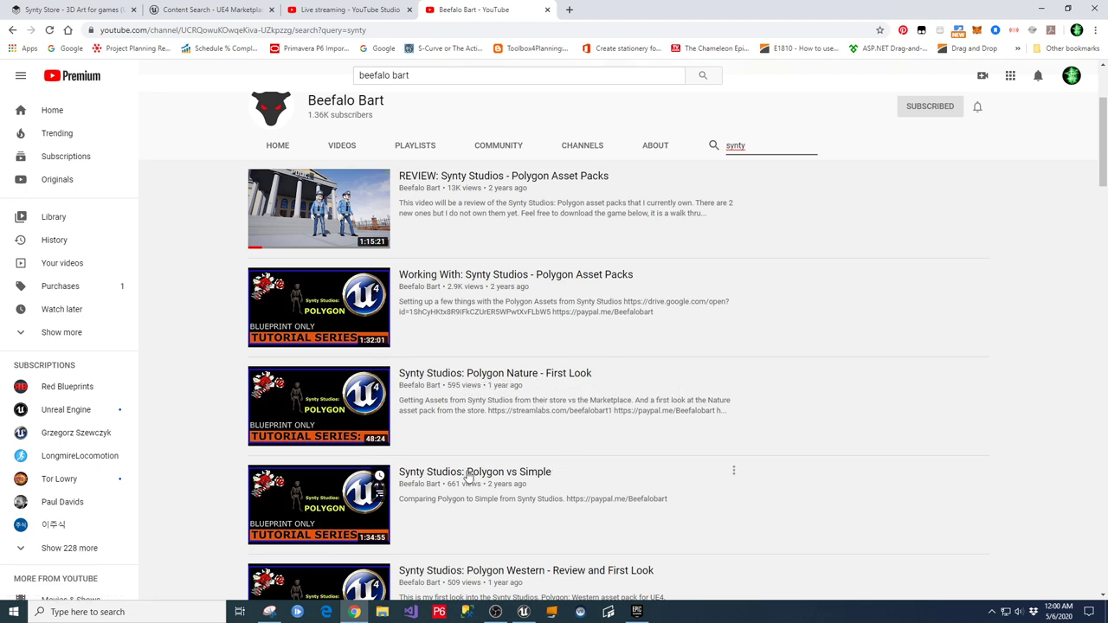
{"action": "scroll", "coordinate": [809, 456], "scroll_direction": "down", "scroll_amount": 1}
{"action": "scroll", "coordinate": [811, 456], "scroll_direction": "down", "scroll_amount": 1}
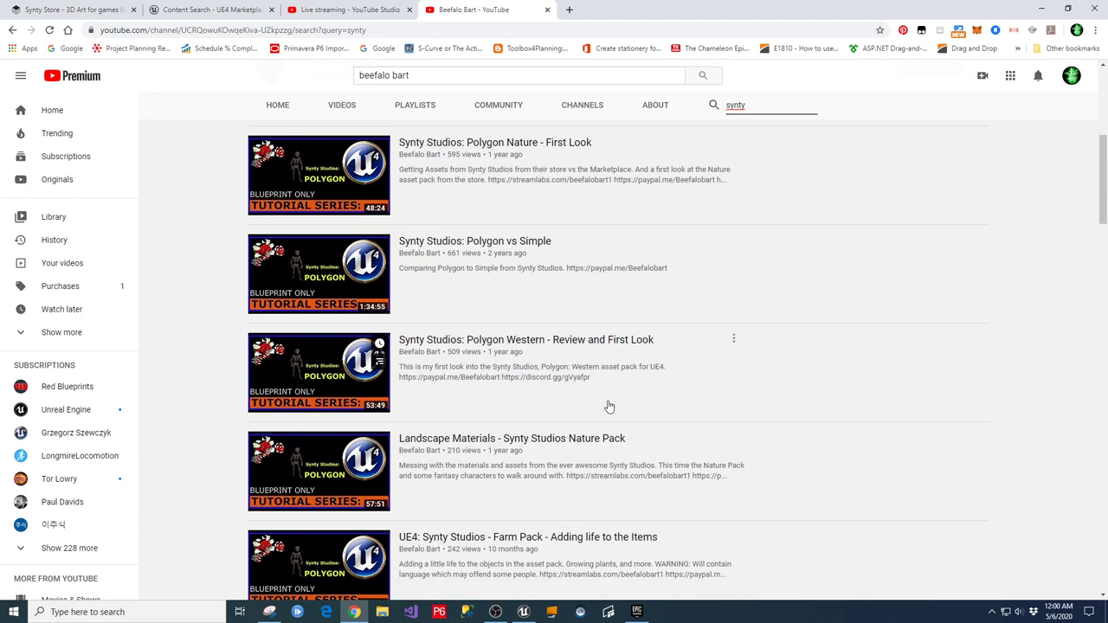
{"action": "scroll", "coordinate": [805, 381], "scroll_direction": "down", "scroll_amount": 1}
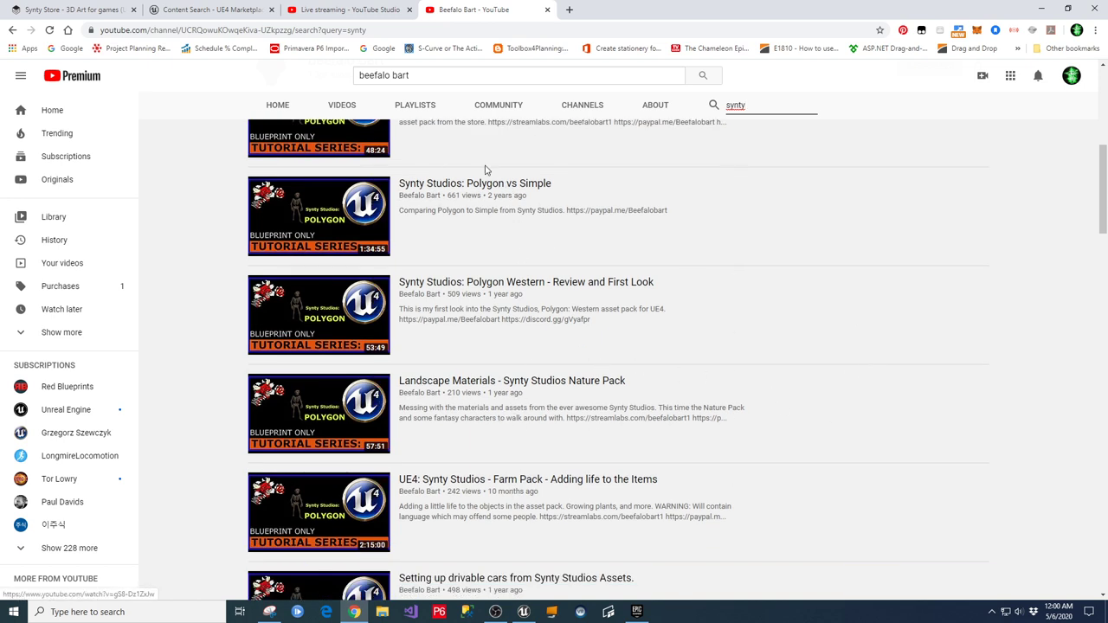
{"action": "scroll", "coordinate": [858, 390], "scroll_direction": "down", "scroll_amount": 1}
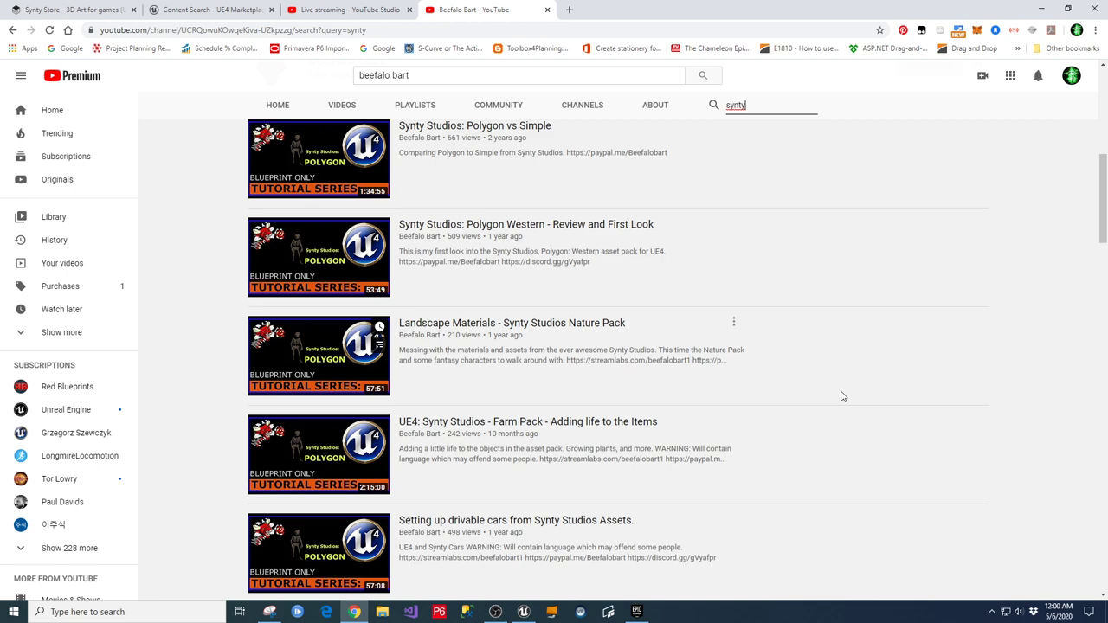
{"action": "scroll", "coordinate": [840, 396], "scroll_direction": "down", "scroll_amount": 1}
{"action": "scroll", "coordinate": [815, 371], "scroll_direction": "down", "scroll_amount": 1}
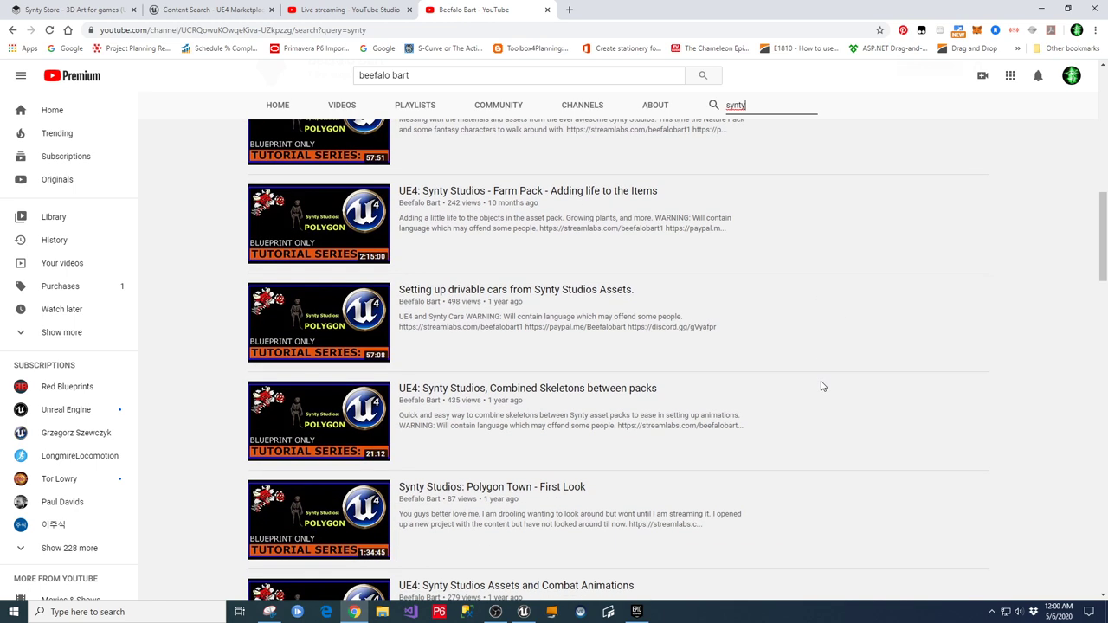
{"action": "scroll", "coordinate": [830, 447], "scroll_direction": "down", "scroll_amount": 1}
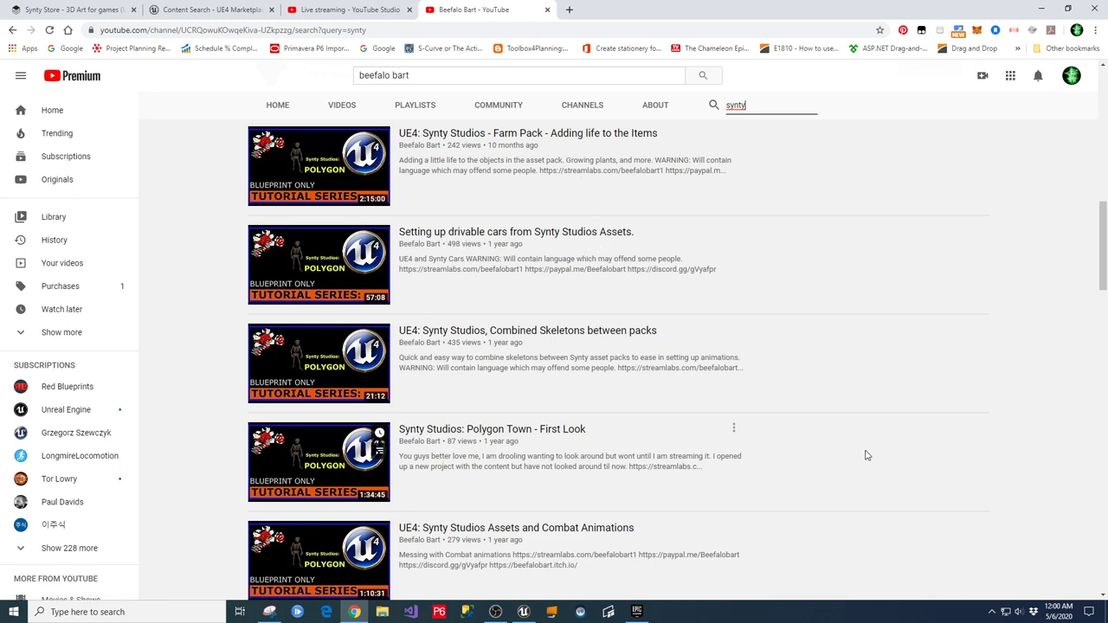
{"action": "scroll", "coordinate": [903, 451], "scroll_direction": "down", "scroll_amount": 3}
{"action": "scroll", "coordinate": [911, 416], "scroll_direction": "down", "scroll_amount": 2}
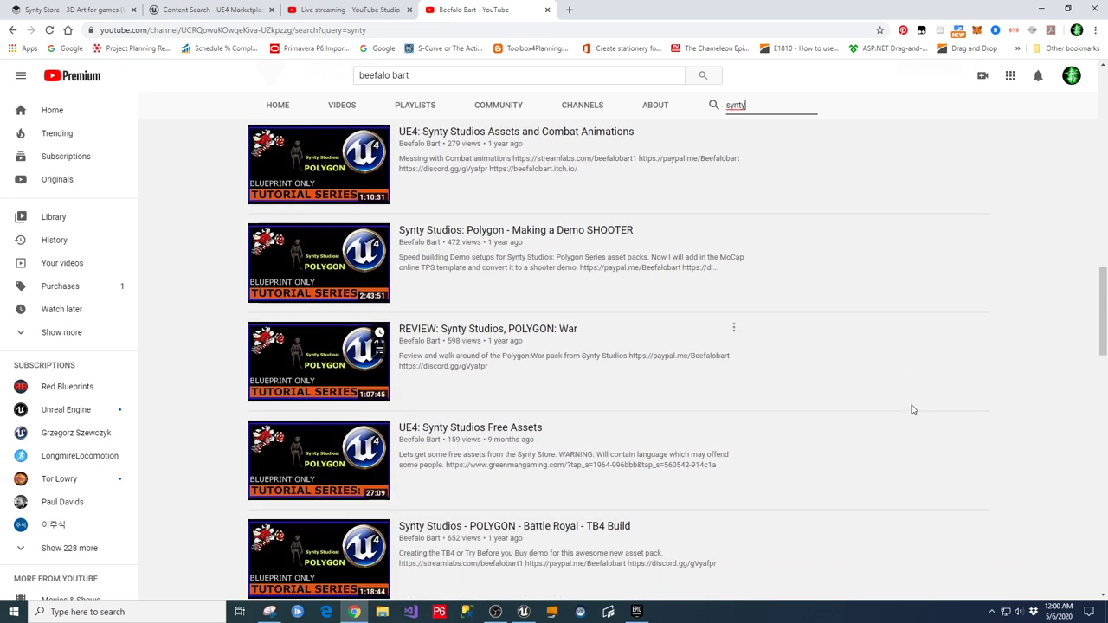
{"action": "scroll", "coordinate": [899, 361], "scroll_direction": "down", "scroll_amount": 1}
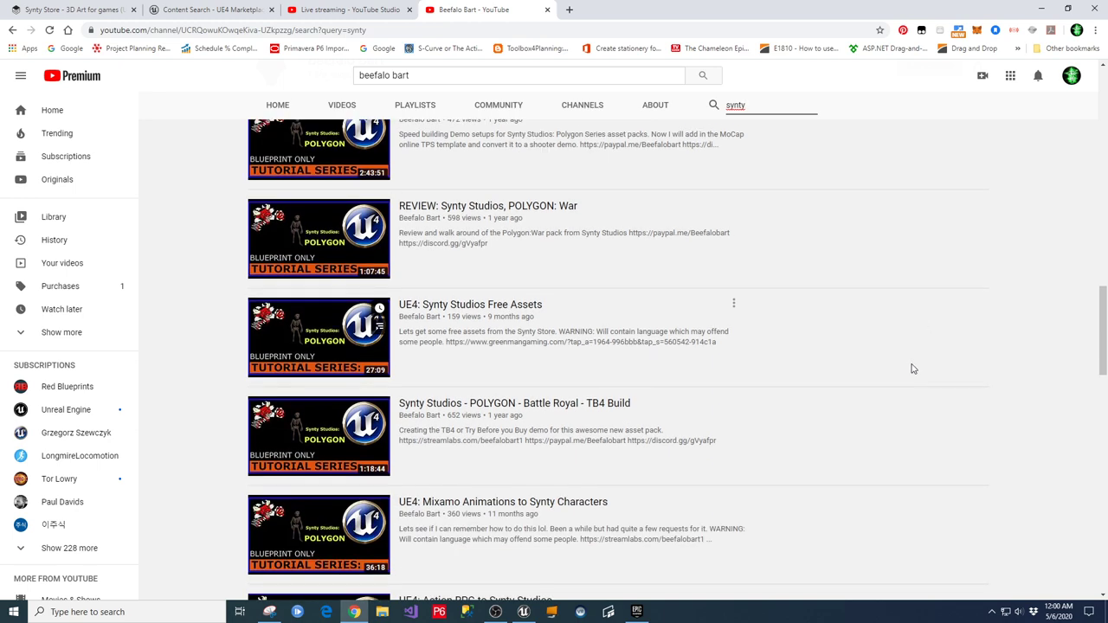
{"action": "scroll", "coordinate": [920, 398], "scroll_direction": "down", "scroll_amount": 2}
{"action": "scroll", "coordinate": [919, 429], "scroll_direction": "down", "scroll_amount": 1}
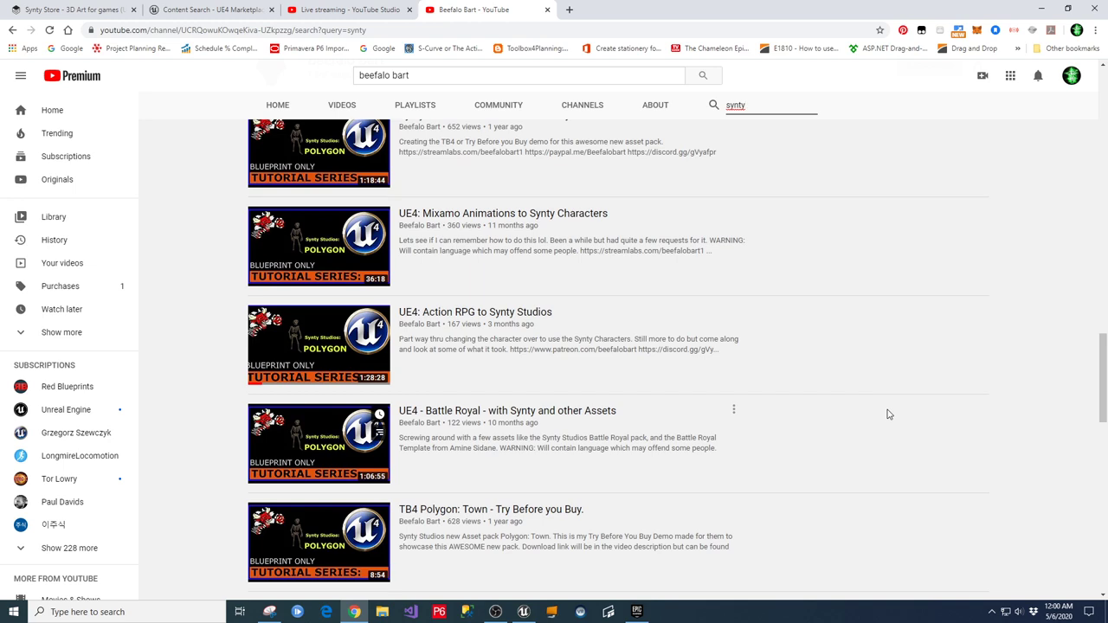
Switch to the Synty Store page and look over the first POLYGON Series rows, Top Assets and the Lockdown Sale banner.
{"action": "left_click", "coordinate": [75, 11]}
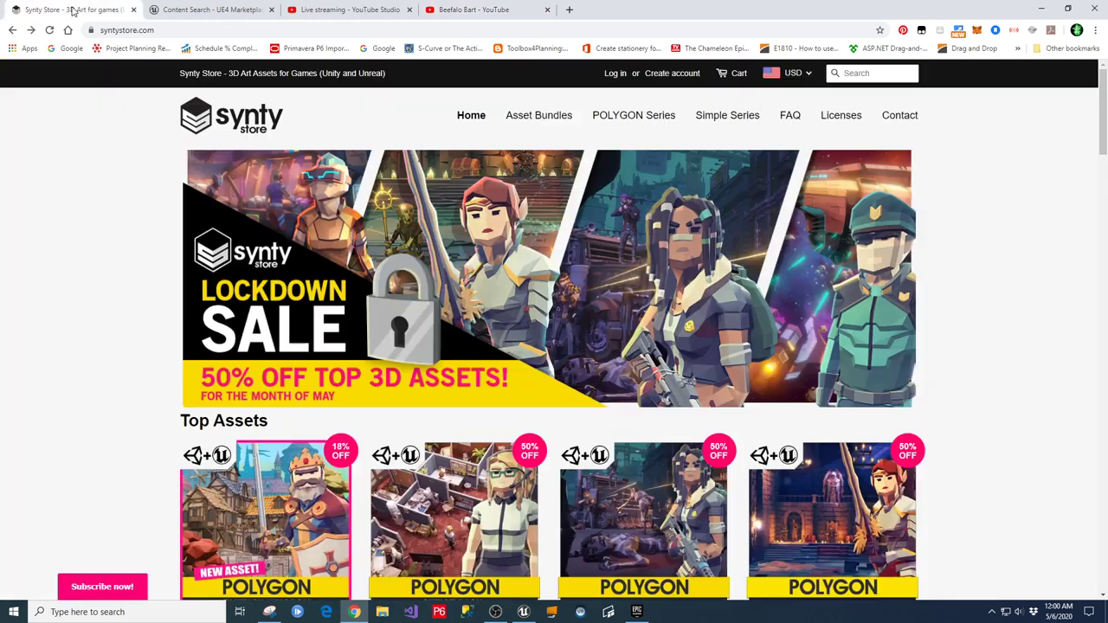
{"action": "left_click_drag", "start_coordinate": [1104, 147], "coordinate": [1091, 245]}
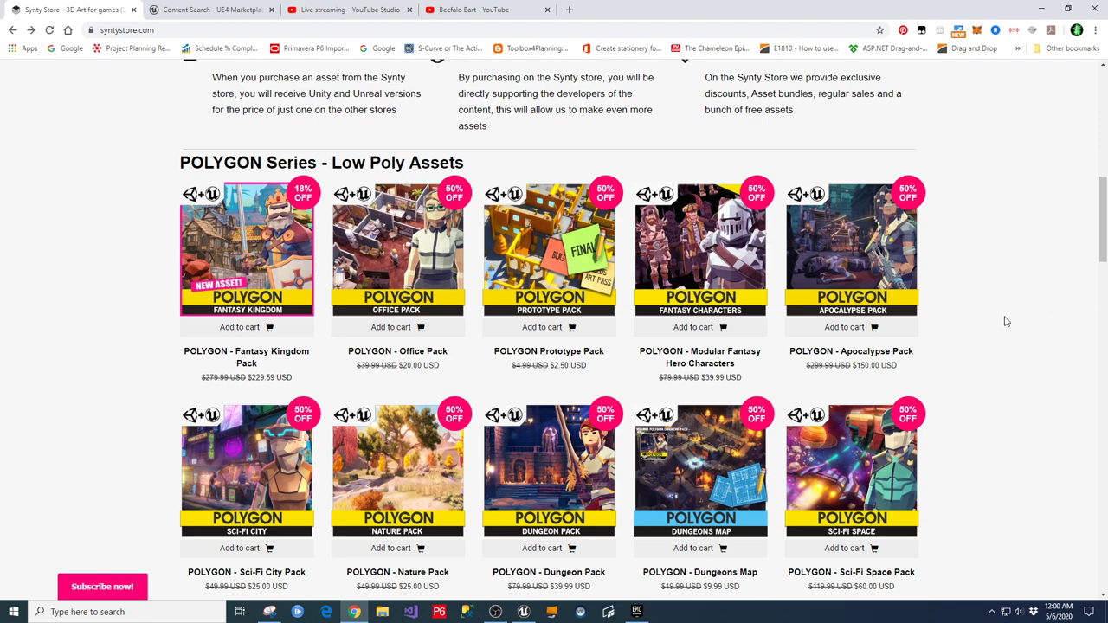
{"action": "scroll", "coordinate": [1005, 321], "scroll_direction": "up", "scroll_amount": 4}
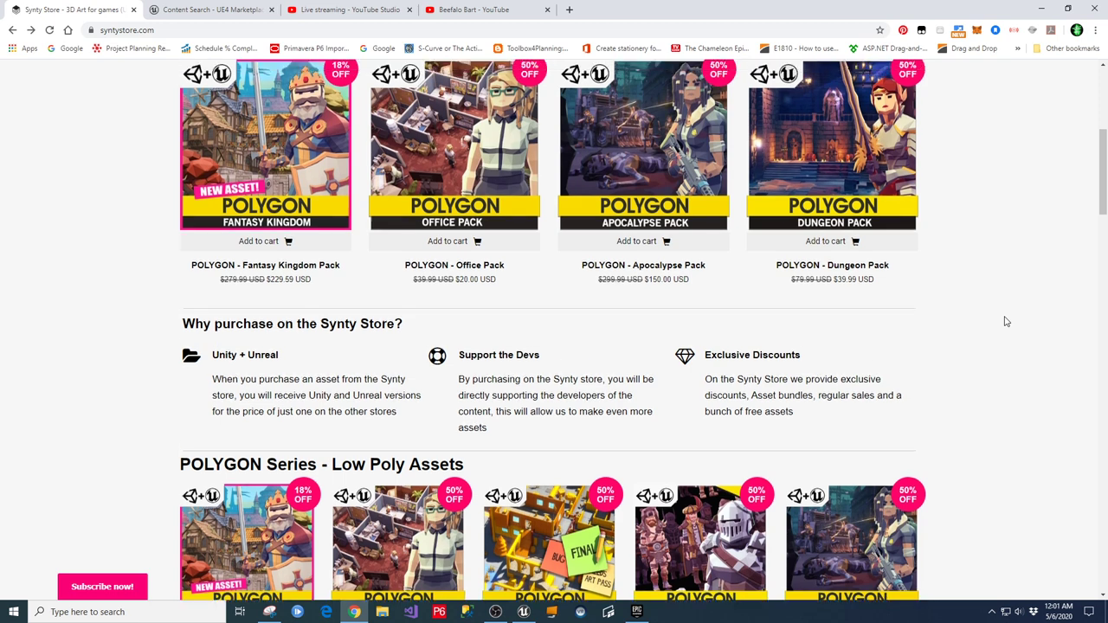
{"action": "scroll", "coordinate": [1005, 321], "scroll_direction": "up", "scroll_amount": 4}
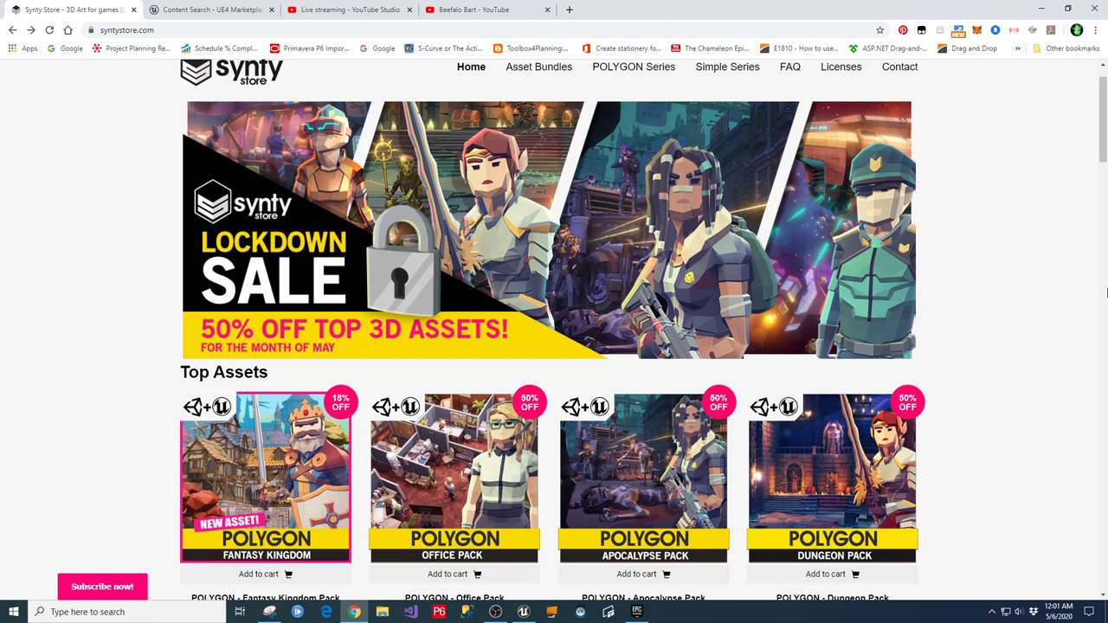
{"action": "scroll", "coordinate": [1085, 254], "scroll_direction": "up", "scroll_amount": 1}
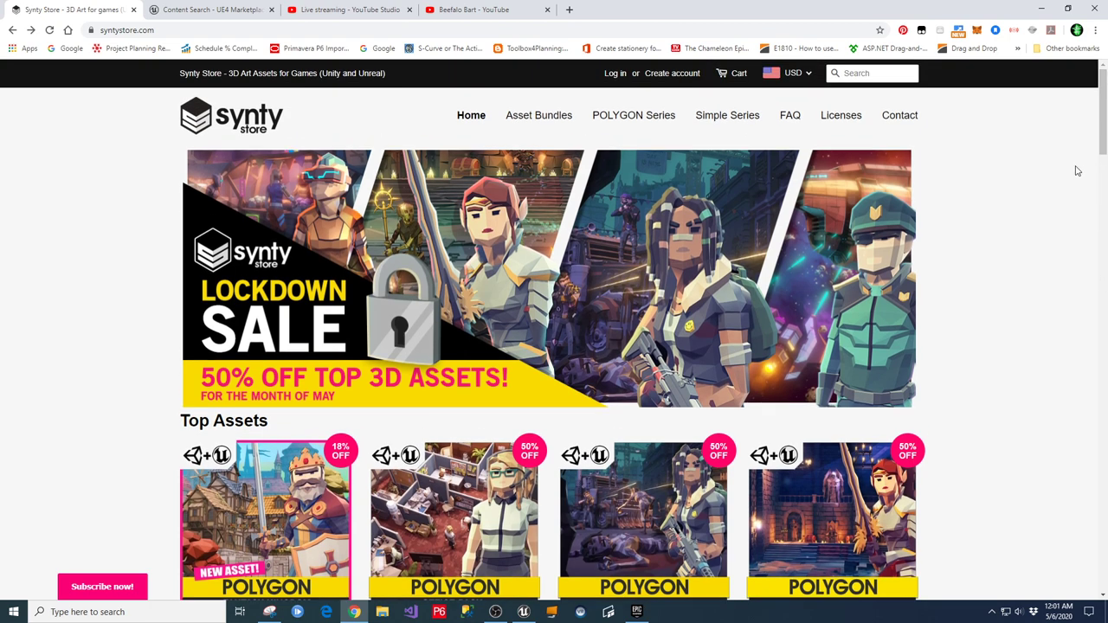
Return to the Beefalo Bart channel results and examine the TB4 Try Before you Buy videos, including Prototype Pack and Western Frontier.
{"action": "left_click", "coordinate": [485, 10]}
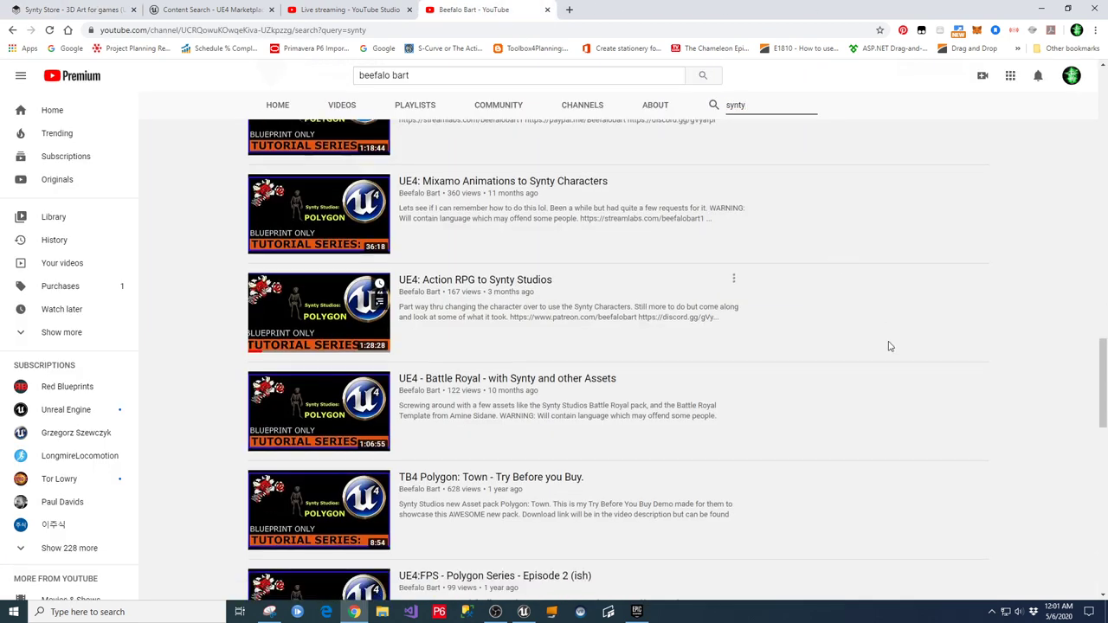
{"action": "scroll", "coordinate": [889, 347], "scroll_direction": "down", "scroll_amount": 2}
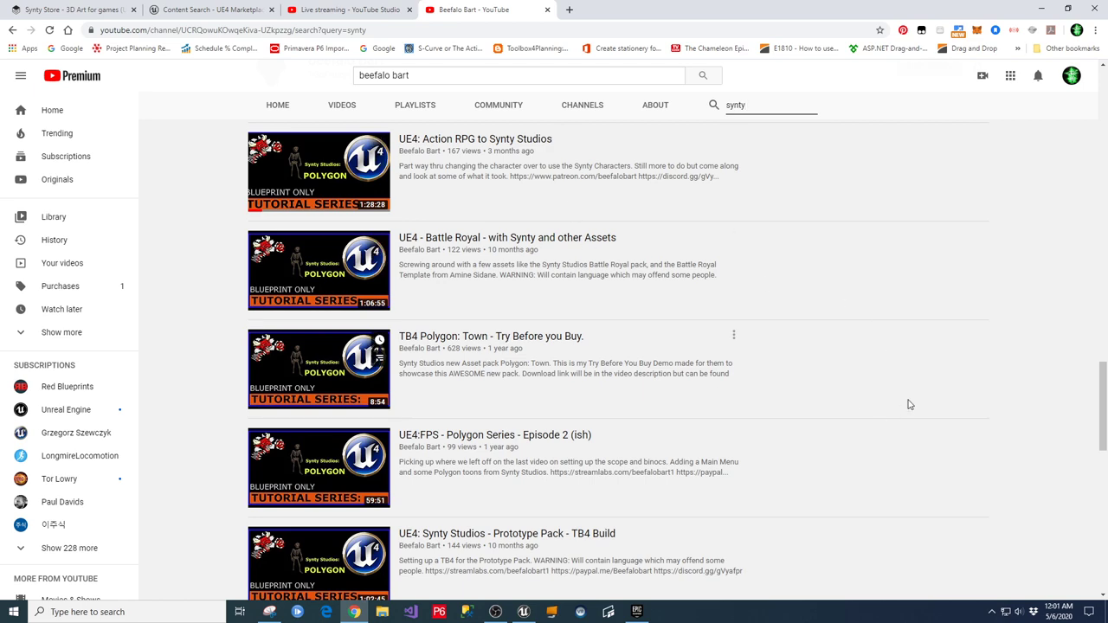
{"action": "scroll", "coordinate": [984, 425], "scroll_direction": "down", "scroll_amount": 3}
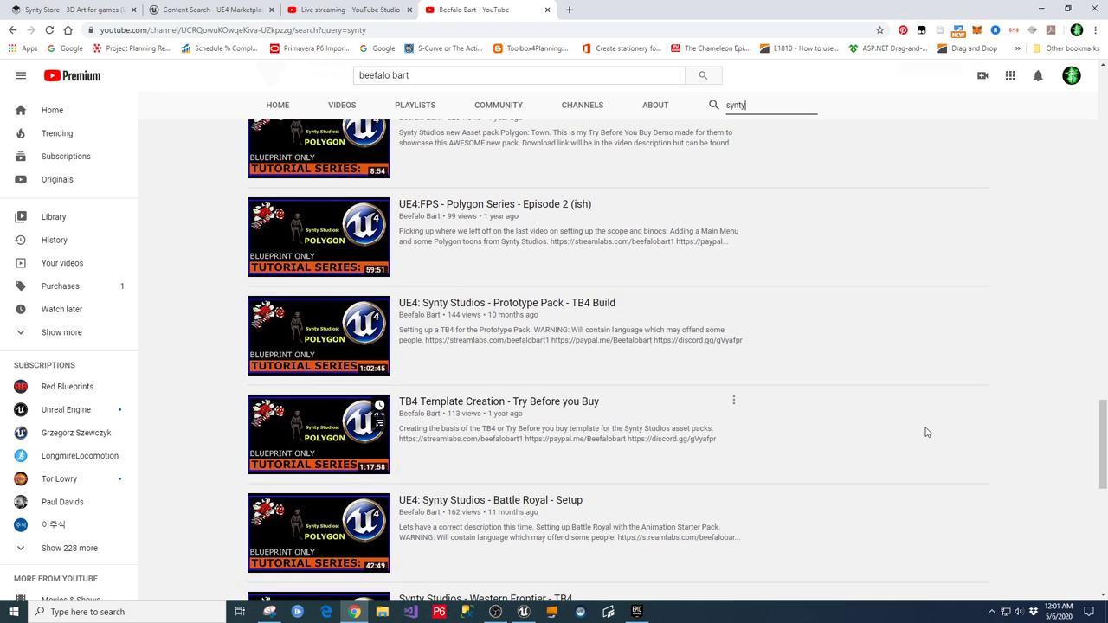
{"action": "scroll", "coordinate": [922, 407], "scroll_direction": "down", "scroll_amount": 2}
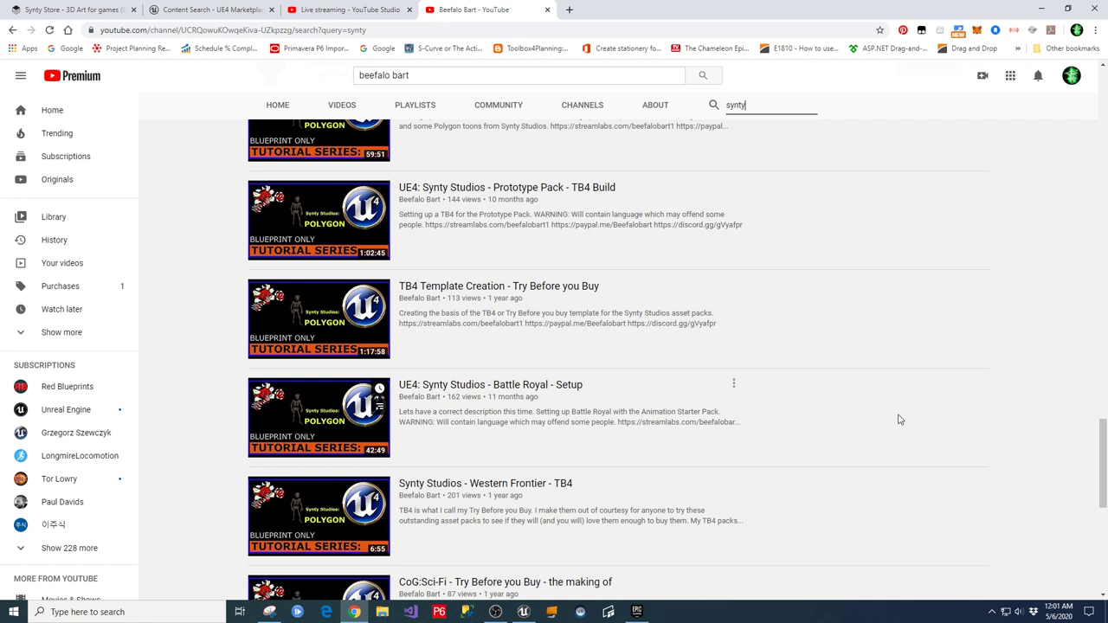
{"action": "scroll", "coordinate": [835, 437], "scroll_direction": "down", "scroll_amount": 1}
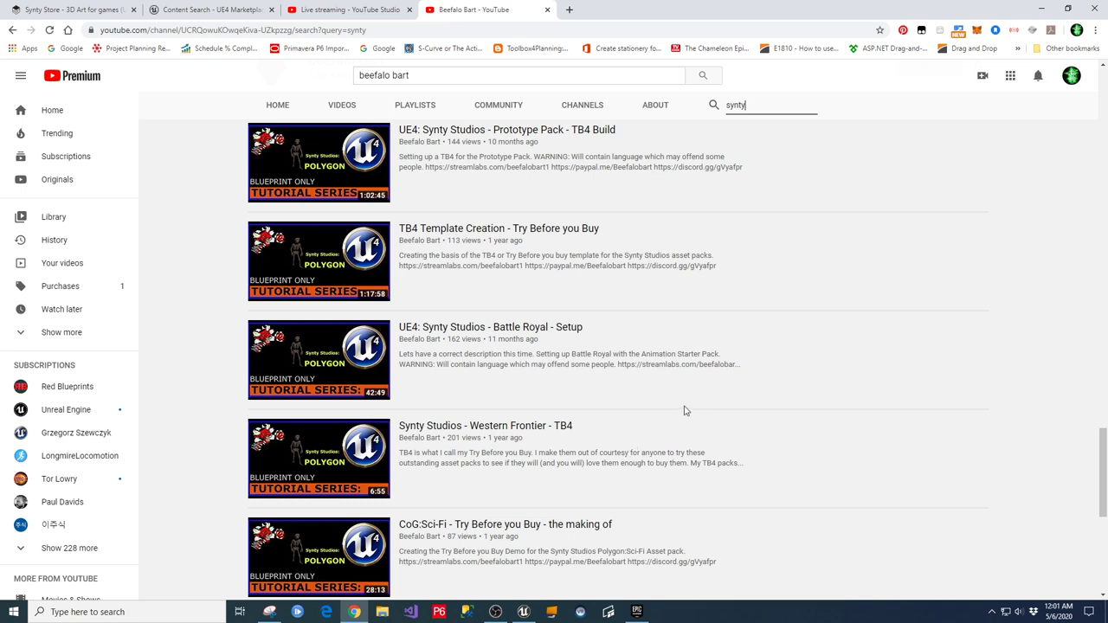
{"action": "scroll", "coordinate": [848, 395], "scroll_direction": "up", "scroll_amount": 1}
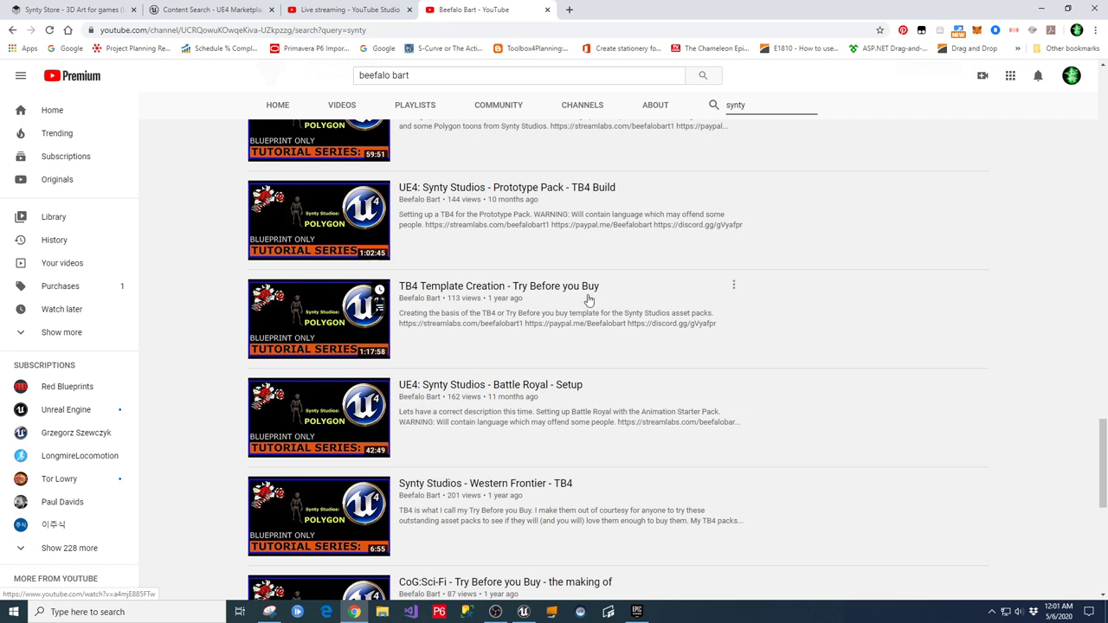
{"action": "scroll", "coordinate": [842, 372], "scroll_direction": "up", "scroll_amount": 2}
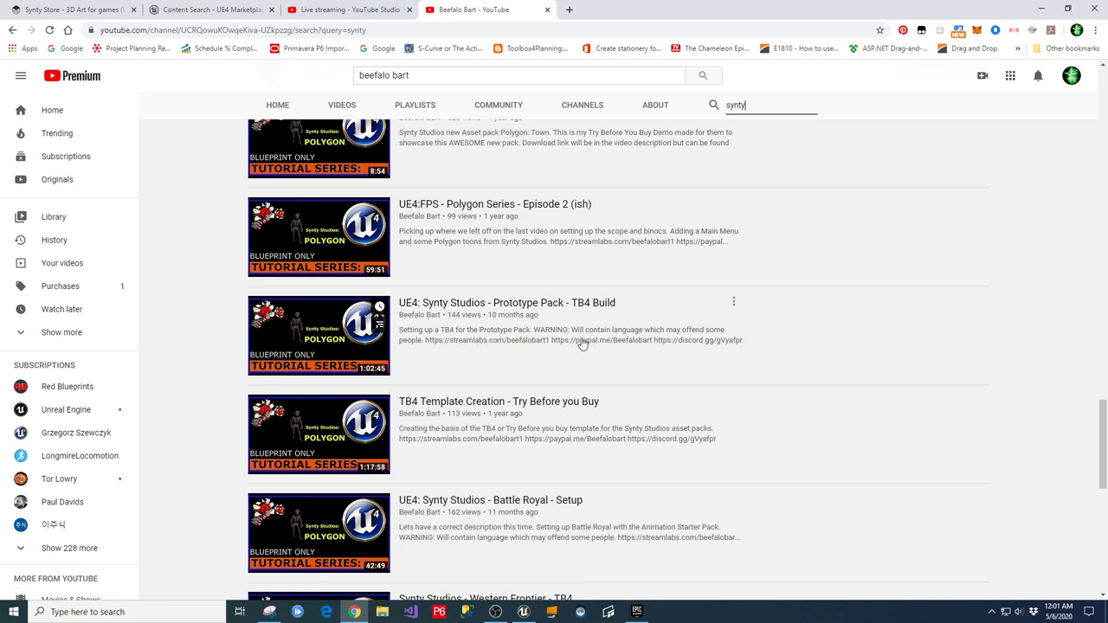
{"action": "scroll", "coordinate": [848, 381], "scroll_direction": "up", "scroll_amount": 1}
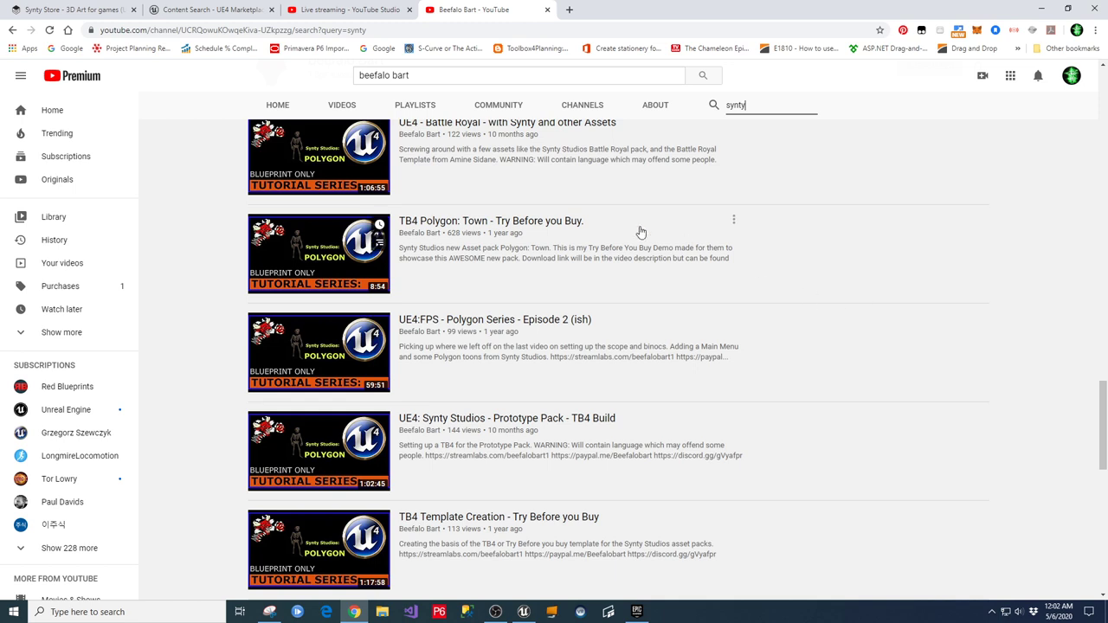
Open the "TB4 Polygon: Town - Try Before you Buy." video, skip to 1:43 and pause it.
{"action": "left_click", "coordinate": [317, 256]}
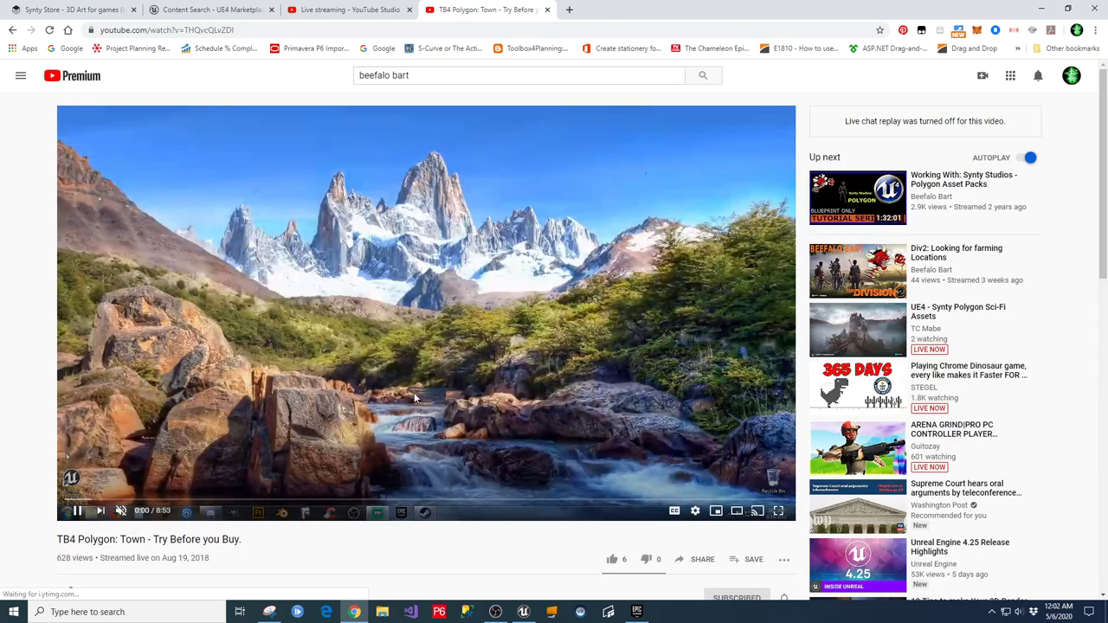
{"action": "left_click", "coordinate": [204, 502]}
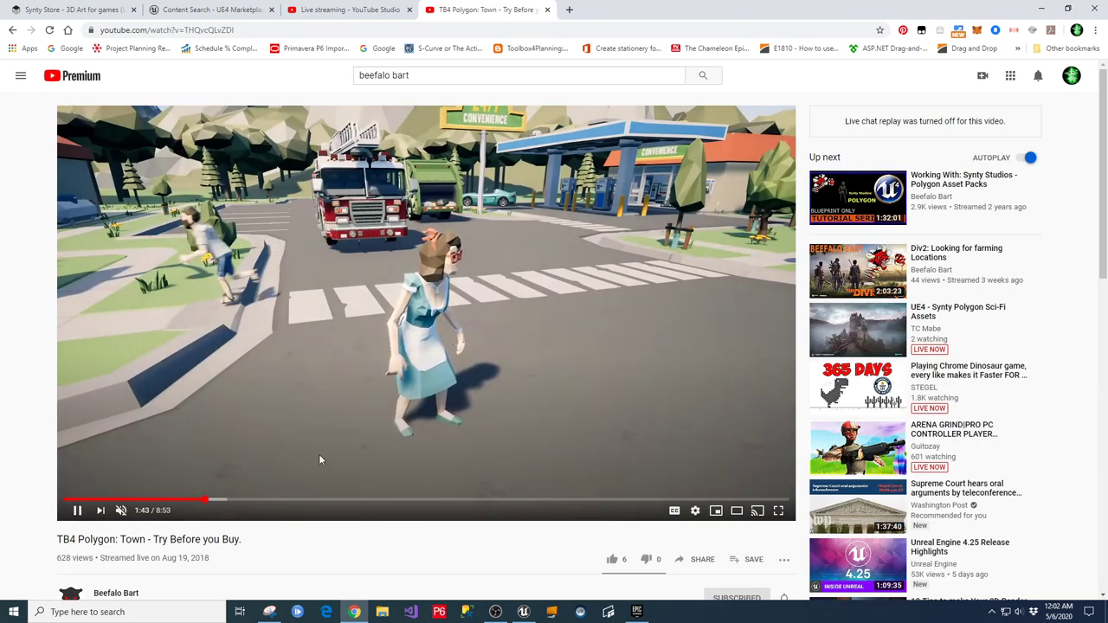
{"action": "left_click", "coordinate": [609, 340]}
Expand the video's description and read its download note, links and comments.
{"action": "scroll", "coordinate": [541, 492], "scroll_direction": "down", "scroll_amount": 1}
{"action": "scroll", "coordinate": [541, 491], "scroll_direction": "down", "scroll_amount": 3}
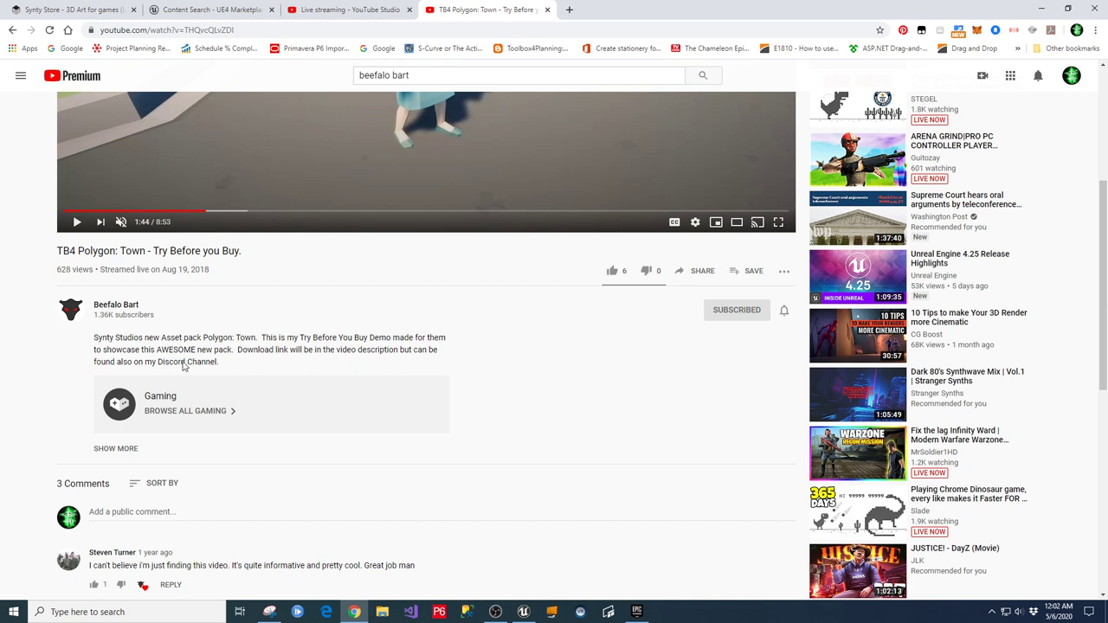
{"action": "left_click", "coordinate": [127, 449]}
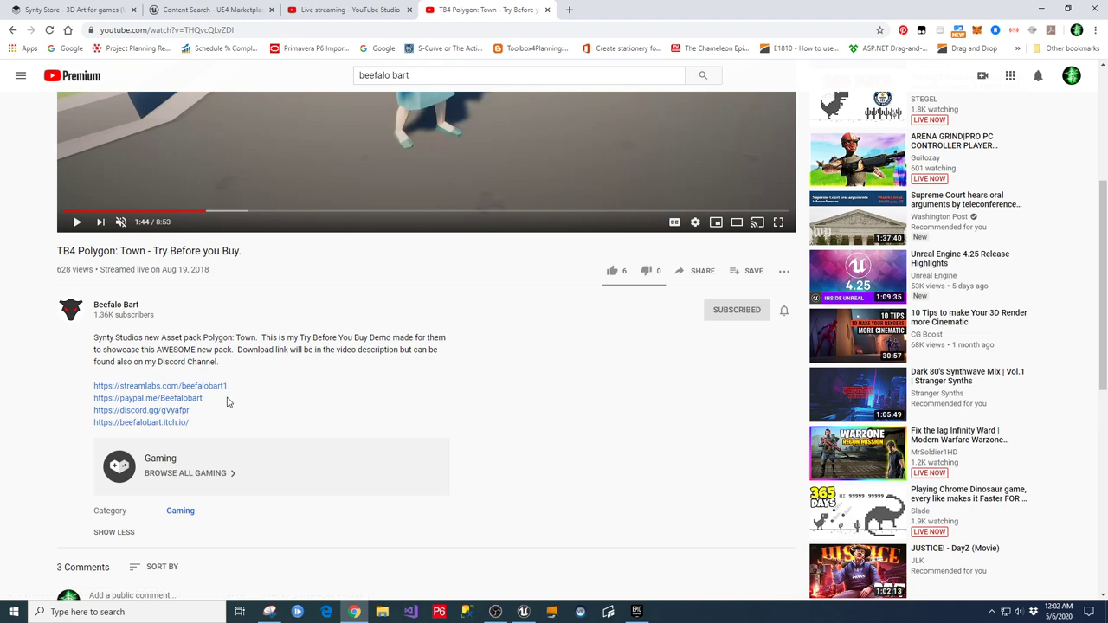
{"action": "scroll", "coordinate": [440, 415], "scroll_direction": "down", "scroll_amount": 3}
{"action": "scroll", "coordinate": [440, 416], "scroll_direction": "up", "scroll_amount": 2}
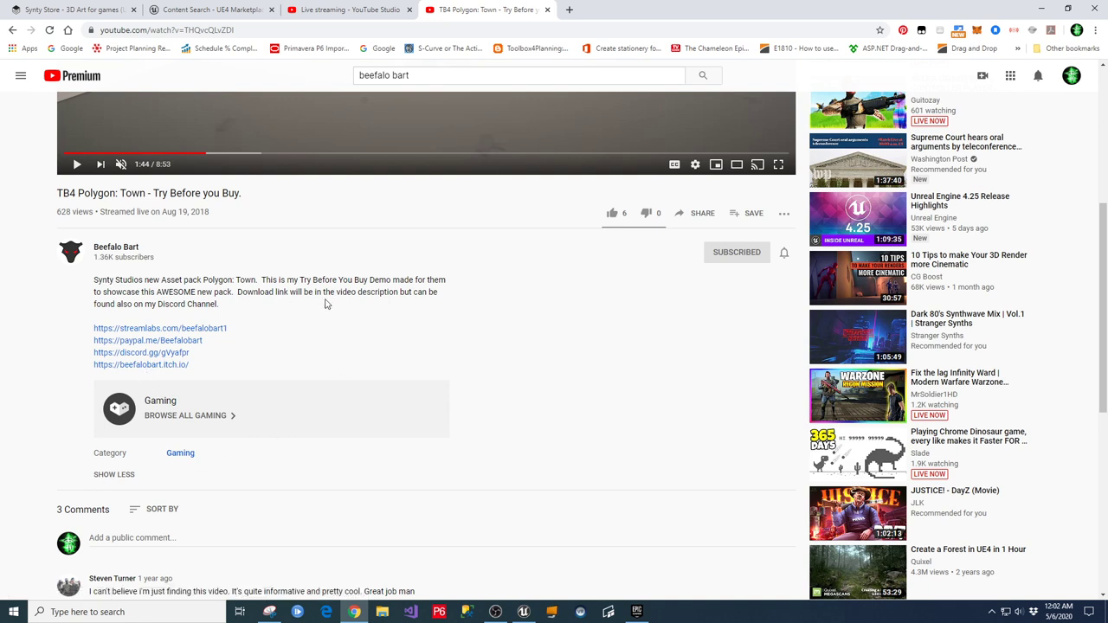
{"action": "scroll", "coordinate": [433, 313], "scroll_direction": "down", "scroll_amount": 1}
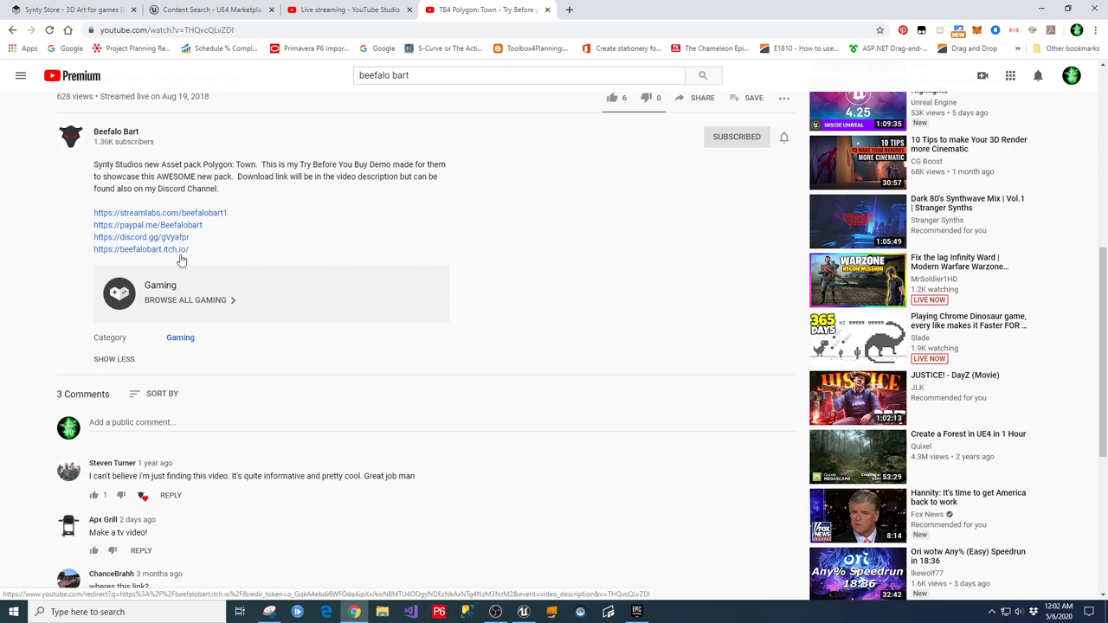
{"action": "scroll", "coordinate": [459, 328], "scroll_direction": "up", "scroll_amount": 3}
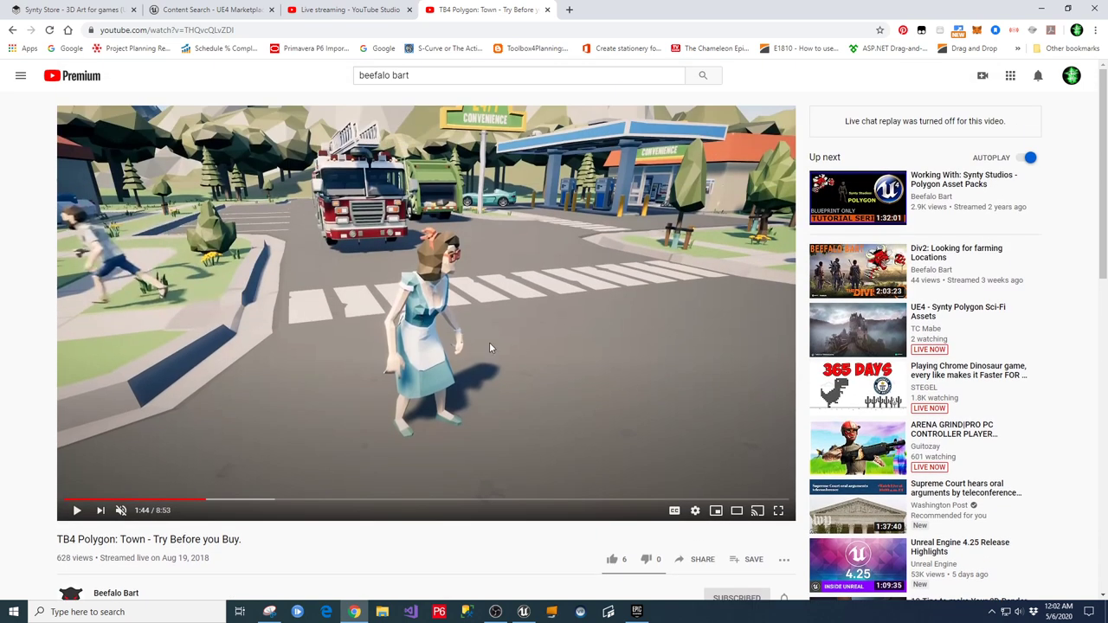
Preview the Polygon Town demo at about 1:05, 3:38 and 6:33 in the video.
{"action": "left_click_drag", "start_coordinate": [204, 505], "coordinate": [148, 509]}
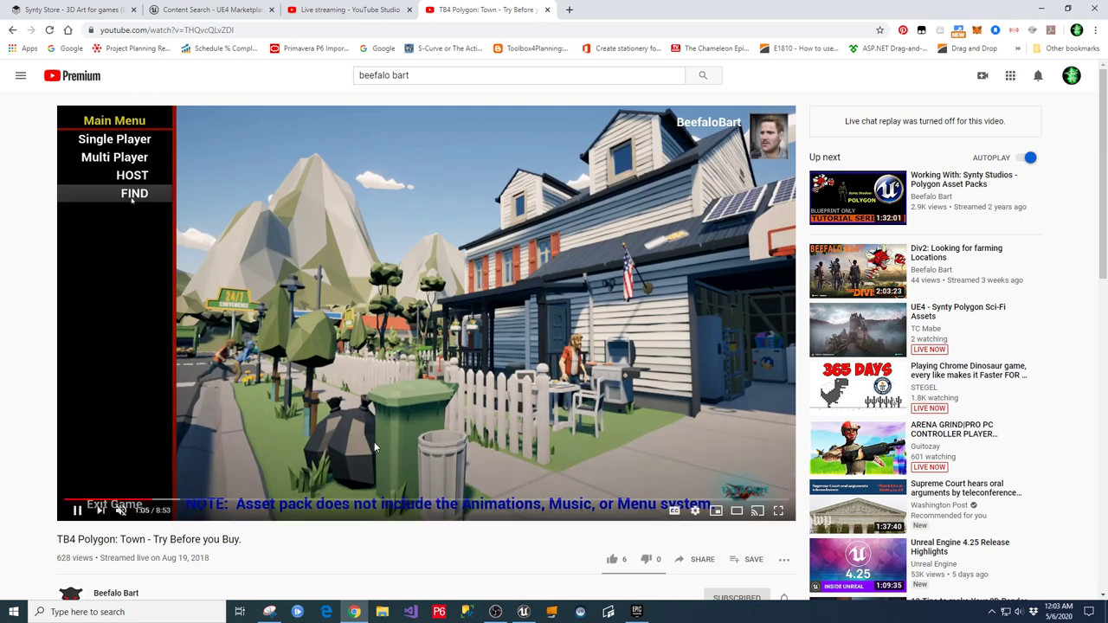
{"action": "left_click", "coordinate": [511, 358]}
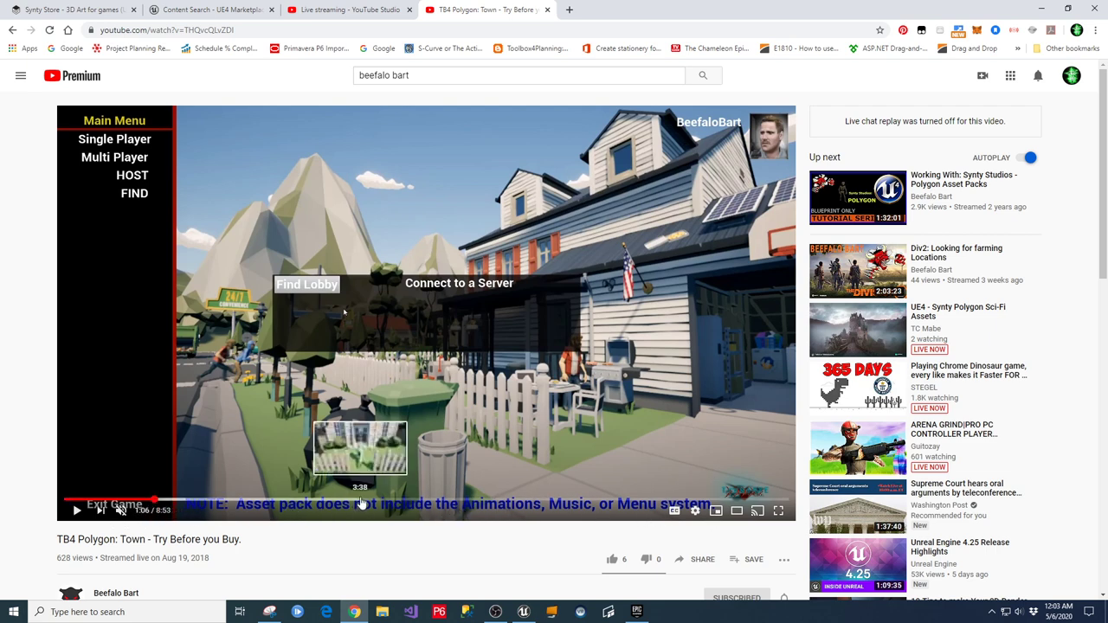
{"action": "left_click", "coordinate": [360, 501]}
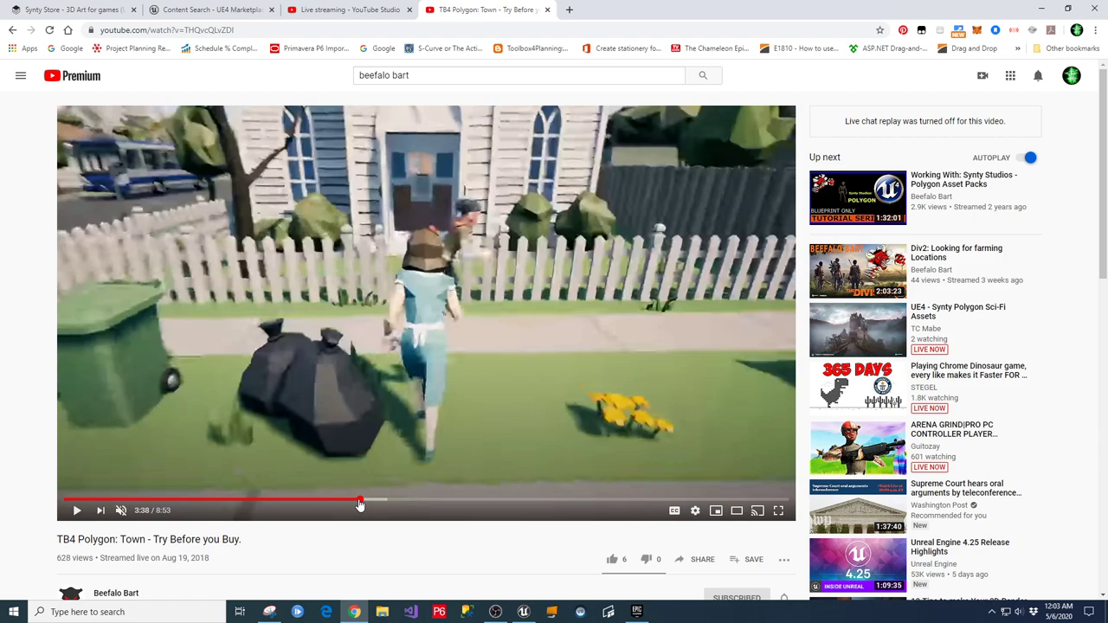
{"action": "left_click_drag", "start_coordinate": [359, 504], "coordinate": [597, 524]}
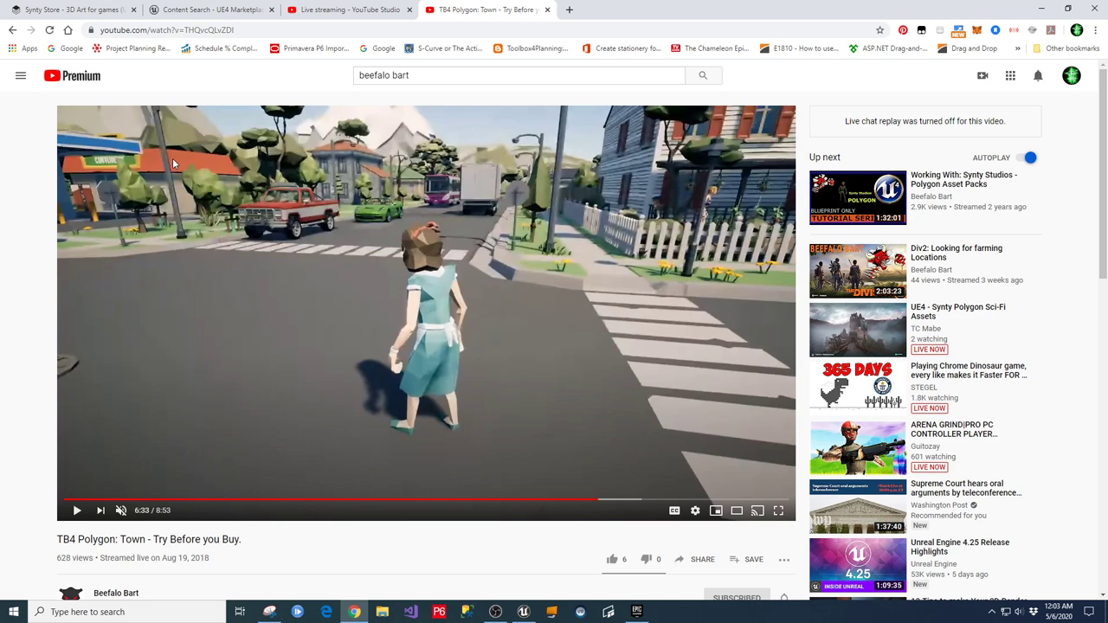
Check the video's description again, move playback back to 2:32 and return to the Synty Store page.
{"action": "scroll", "coordinate": [229, 243], "scroll_direction": "down", "scroll_amount": 3}
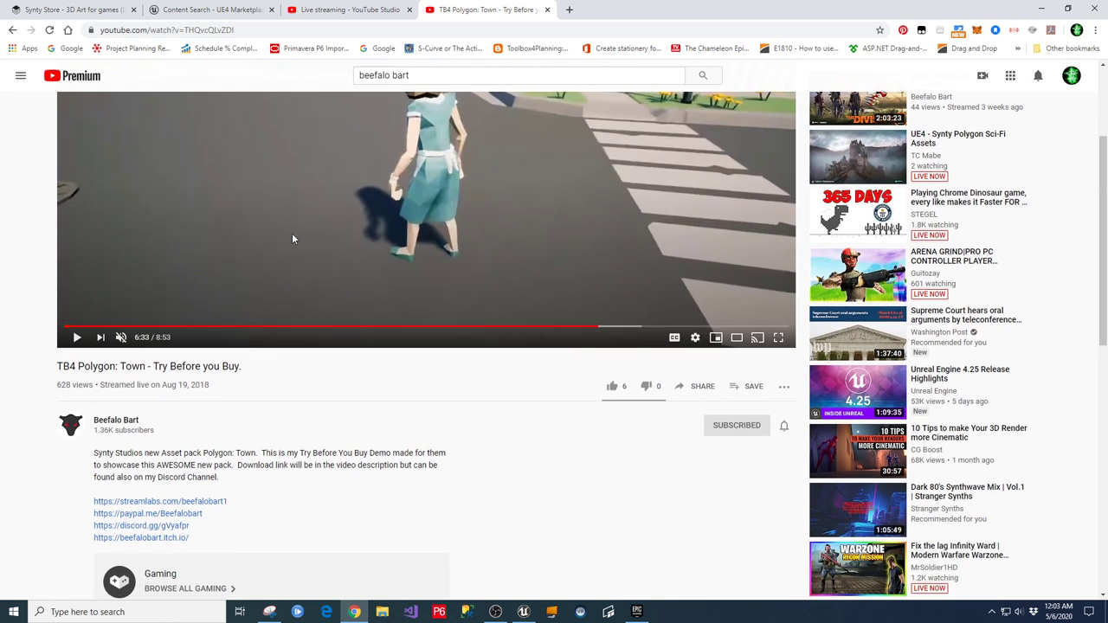
{"action": "scroll", "coordinate": [292, 236], "scroll_direction": "up", "scroll_amount": 3}
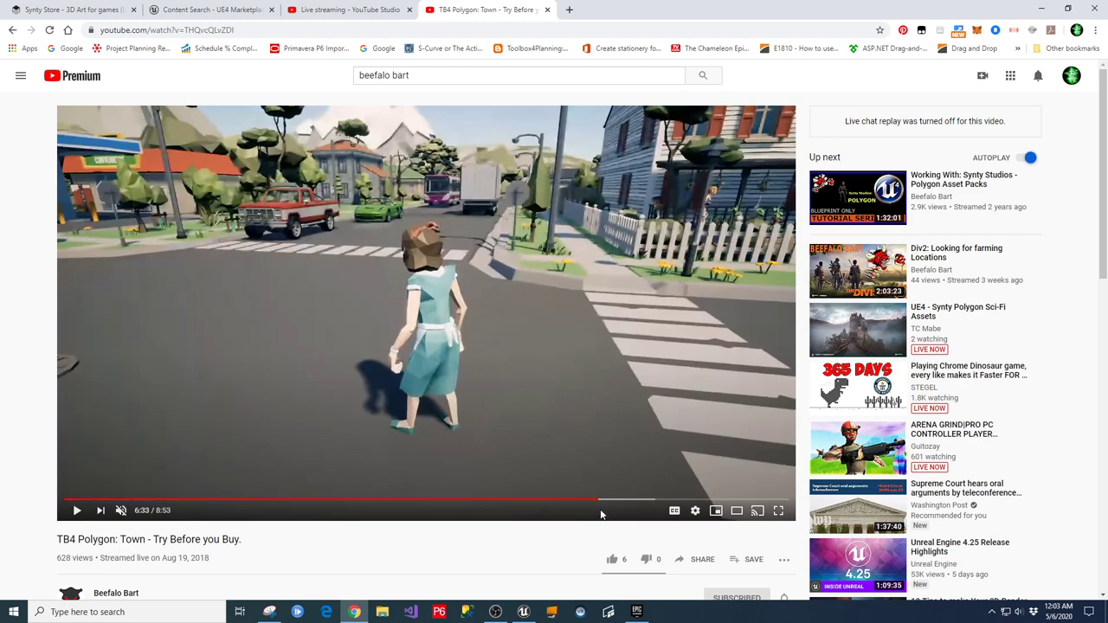
{"action": "left_click_drag", "start_coordinate": [594, 500], "coordinate": [268, 500]}
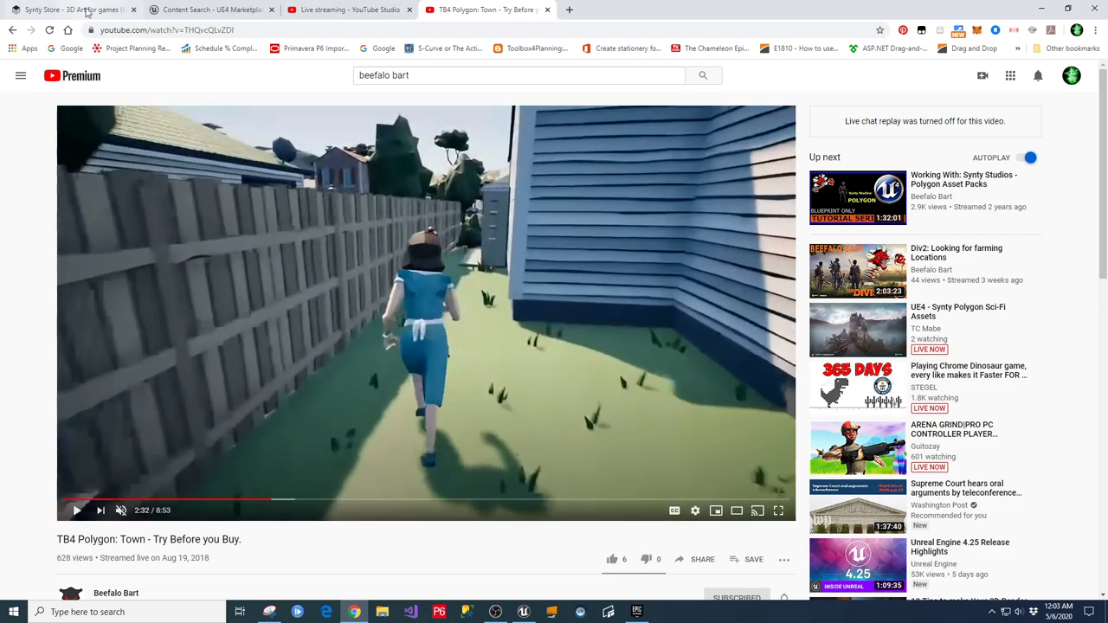
{"action": "left_click", "coordinate": [87, 13]}
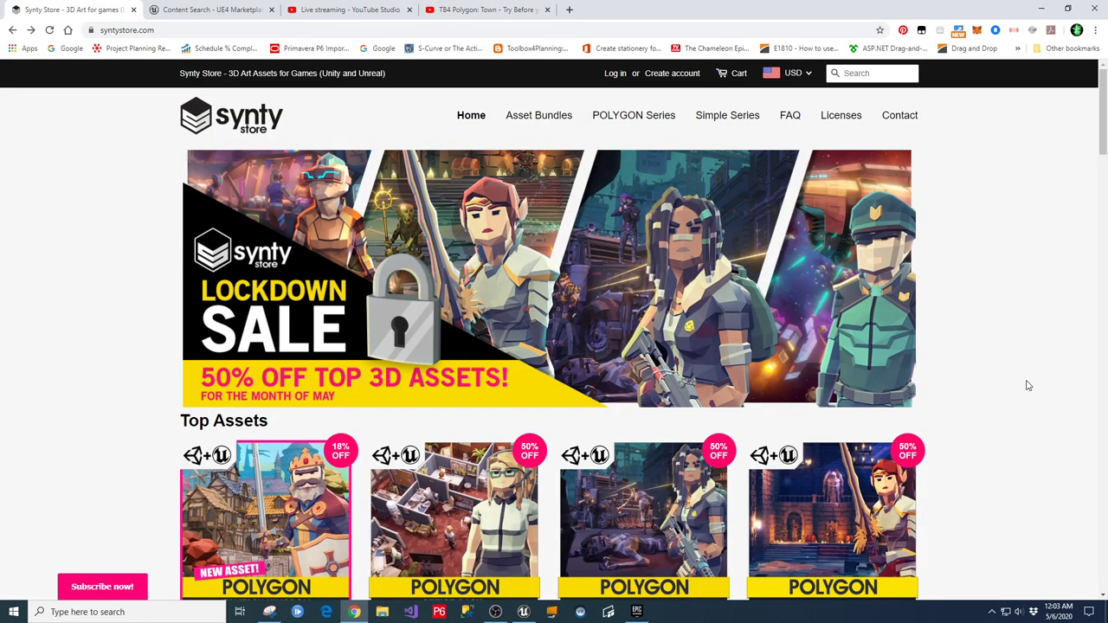